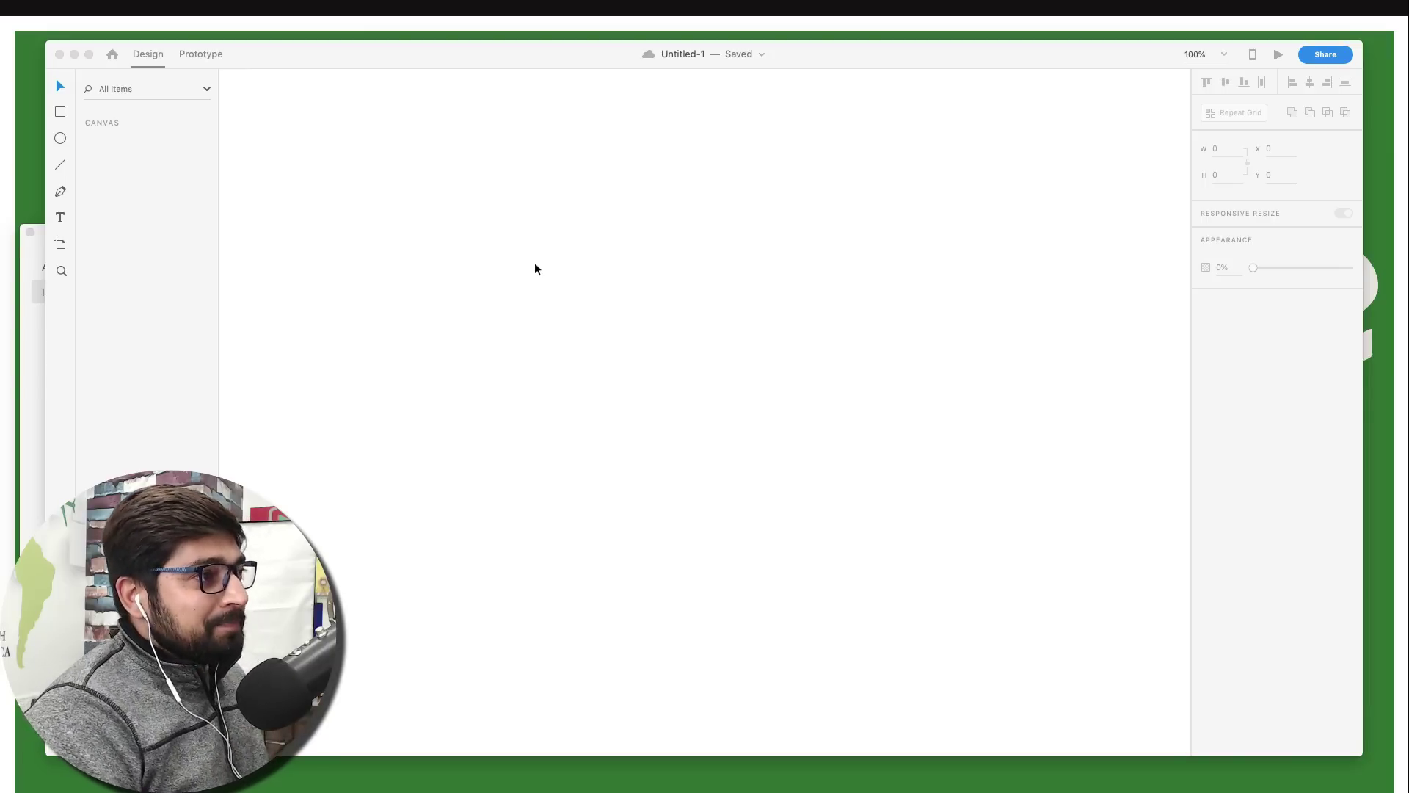
# Draw a landscape artboard of about 1019 × 510 px on the empty canvas.
pyautogui.click(425, 211)
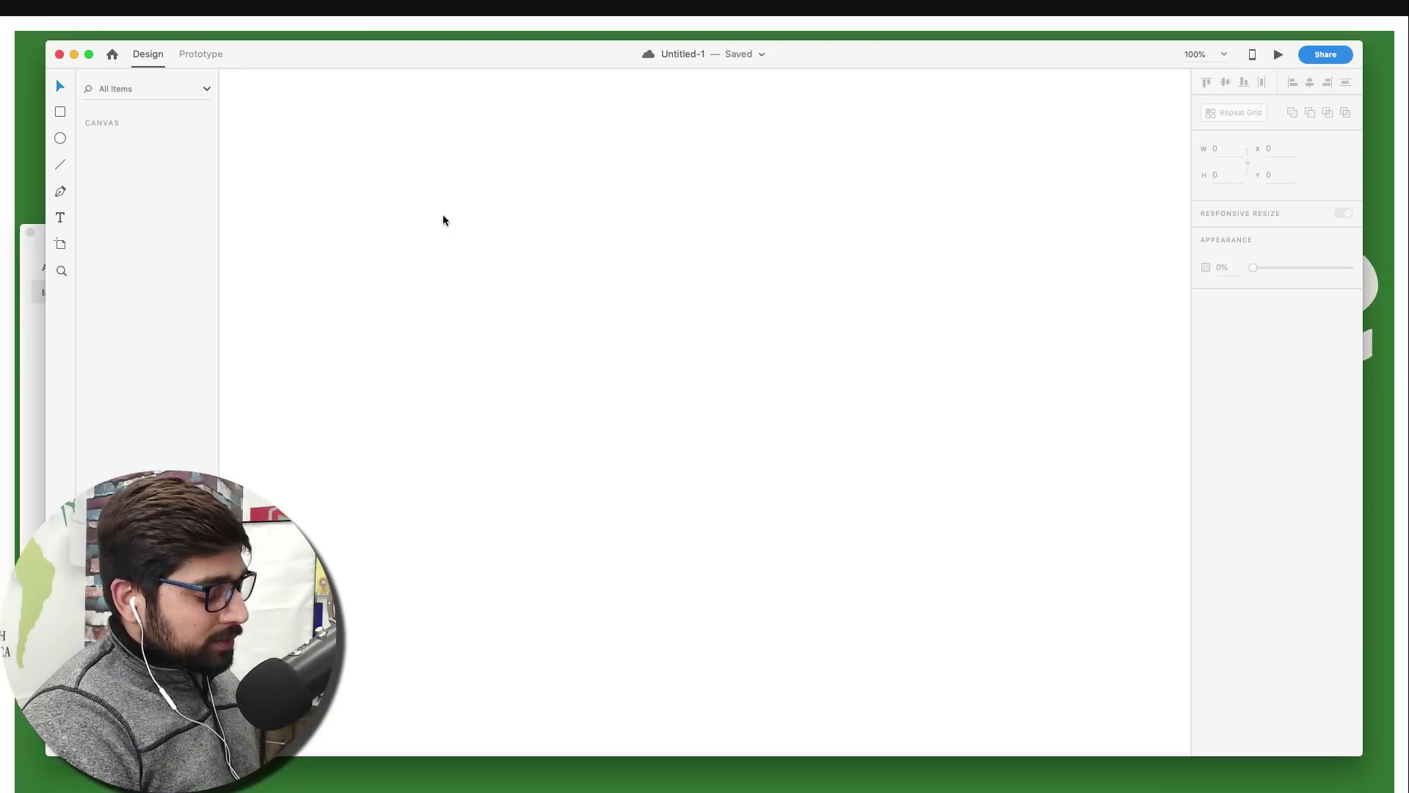
pyautogui.press('a')
pyautogui.moveTo(315, 167); pyautogui.dragTo(1062, 542)
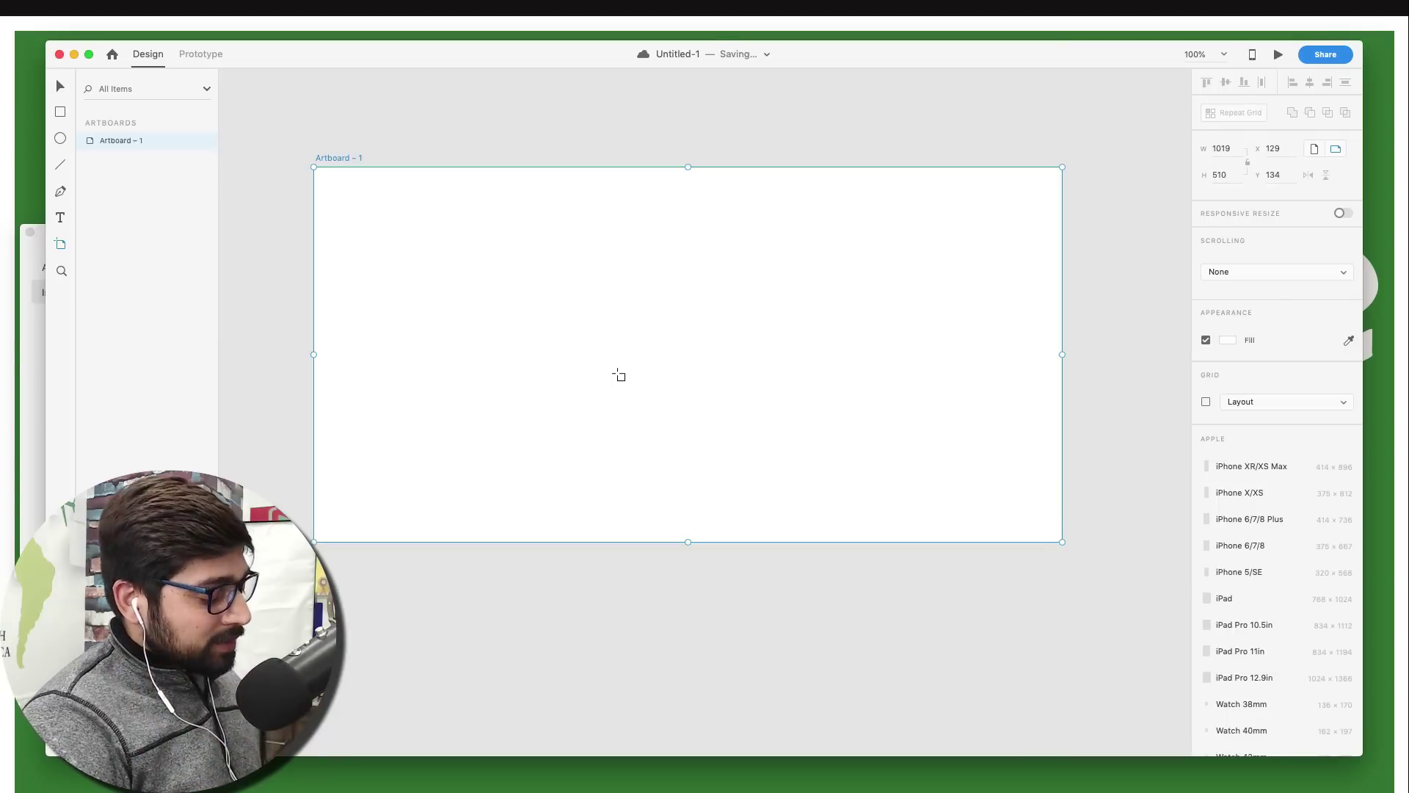
pyautogui.press('Escape')
# Look through the list of installed plugins, then return to the document.
pyautogui.click(42, 356)
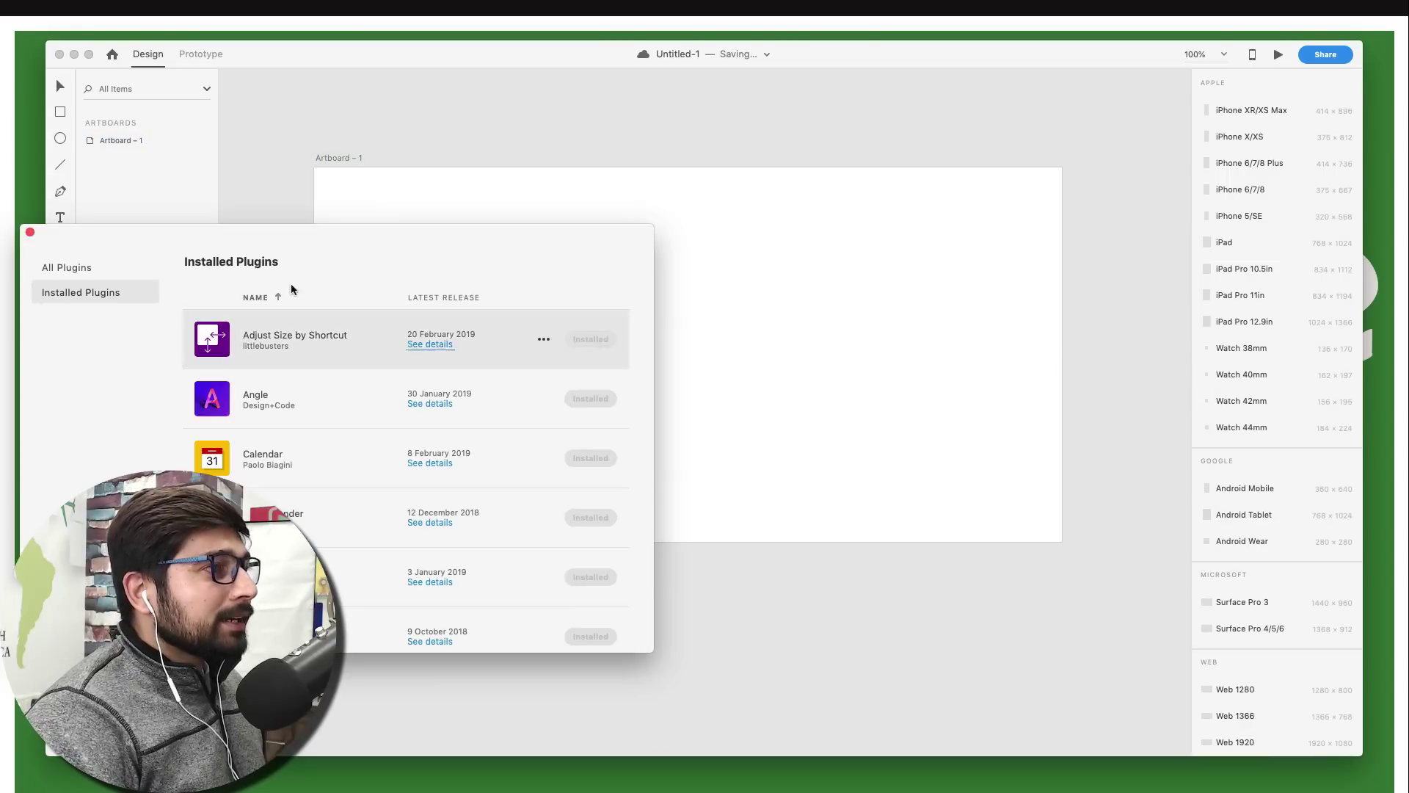
pyautogui.moveTo(280, 236); pyautogui.dragTo(531, 183)
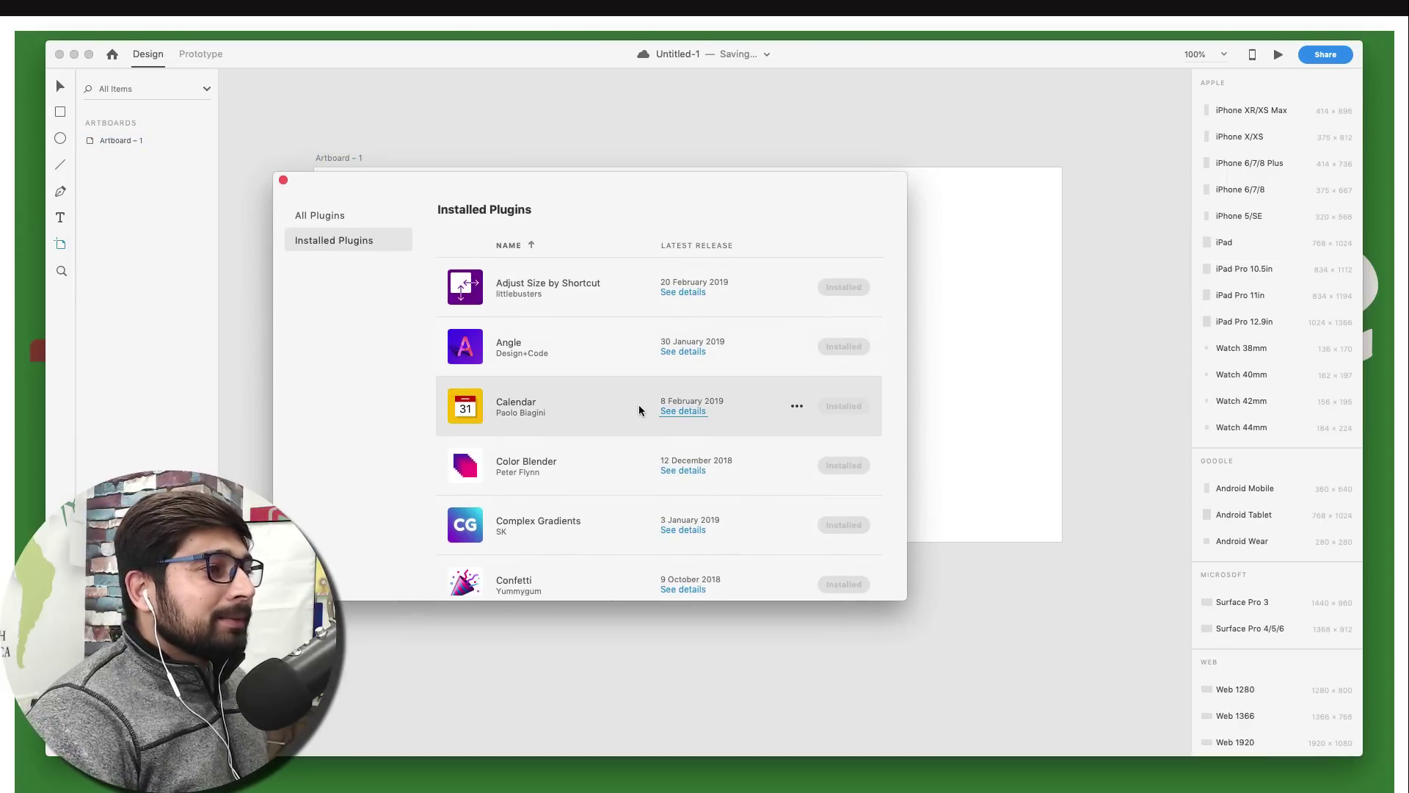
pyautogui.scroll(-5, 638, 406)
pyautogui.scroll(-2, 639, 409)
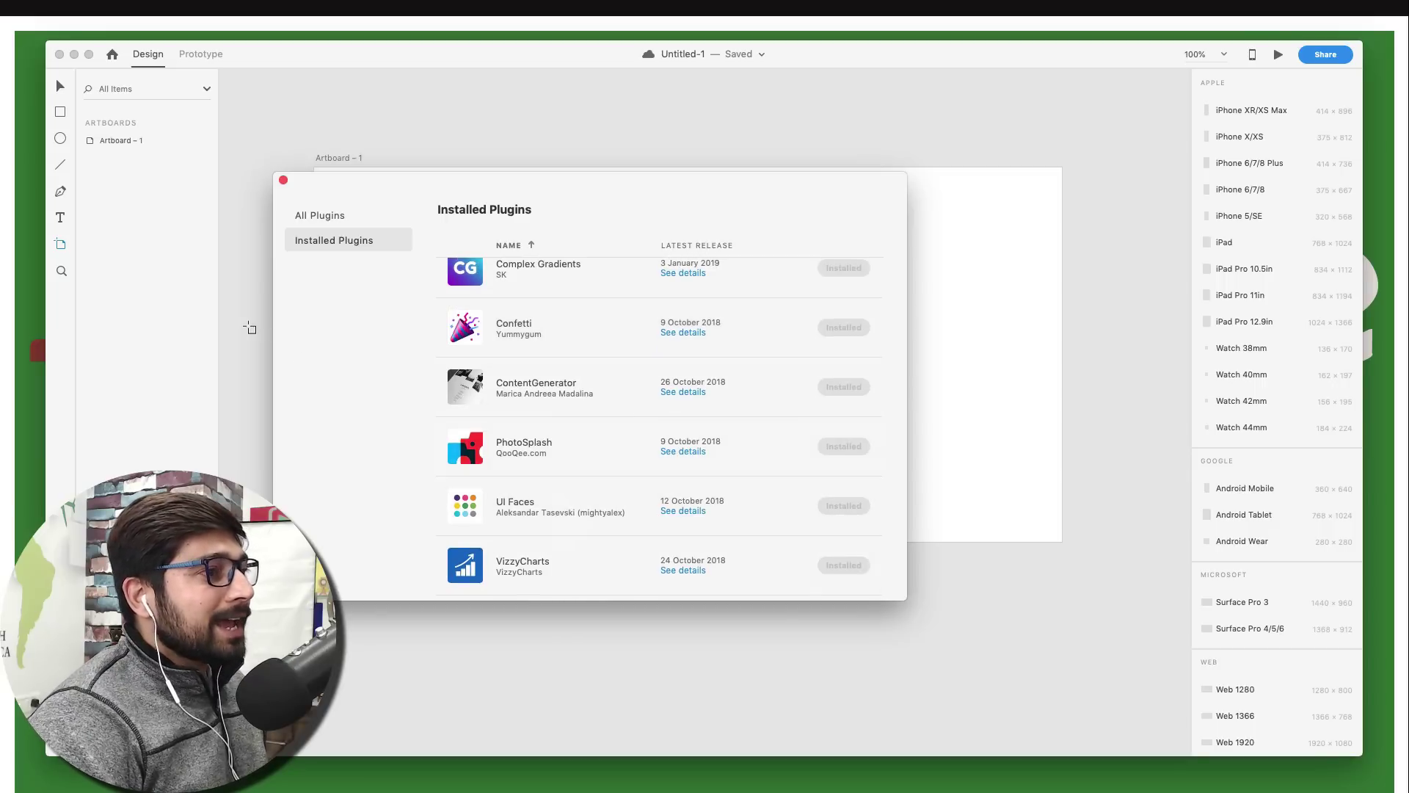
pyautogui.click(831, 56)
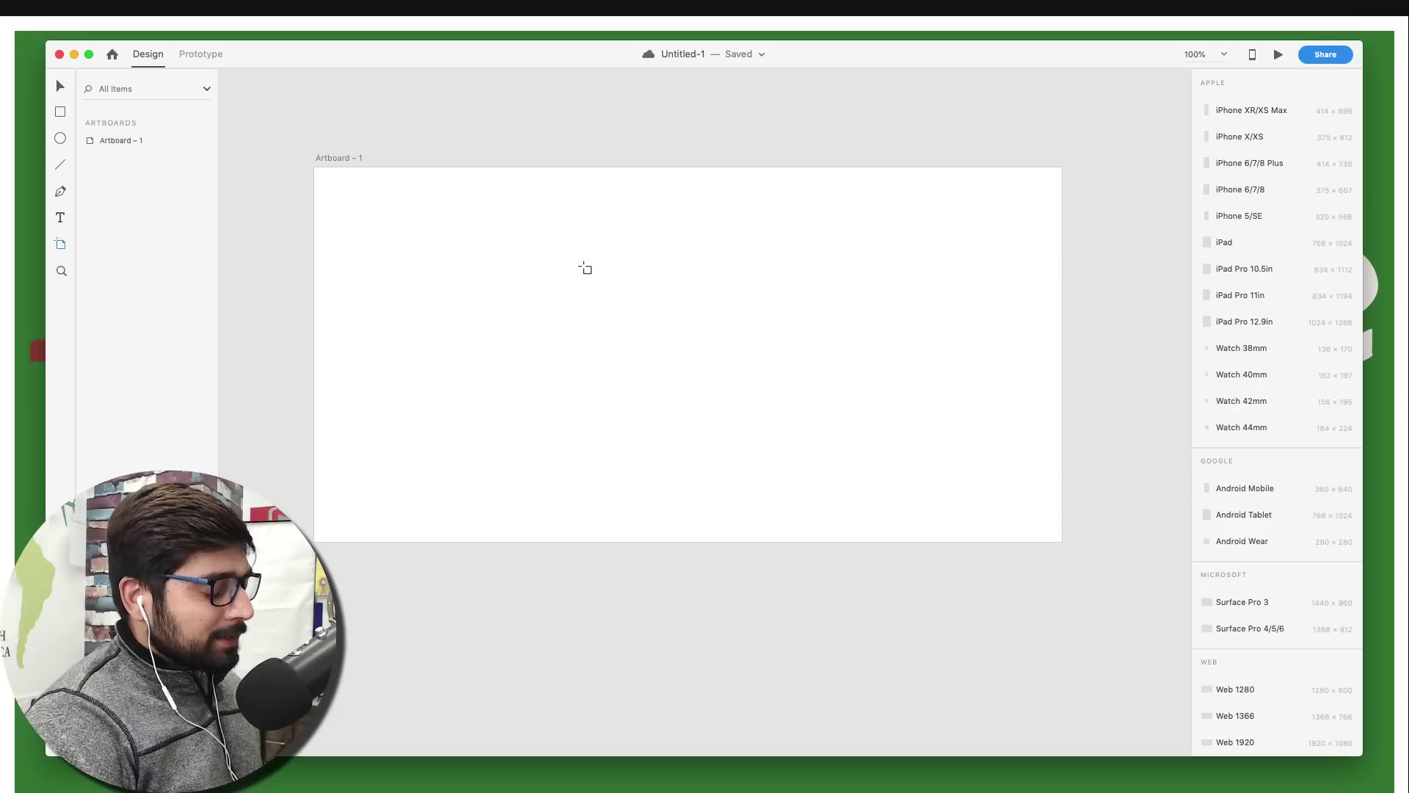
# Draw a 96 px circle near the artboard's upper-left corner, remove its border and fill it with rose red.
pyautogui.press('e')
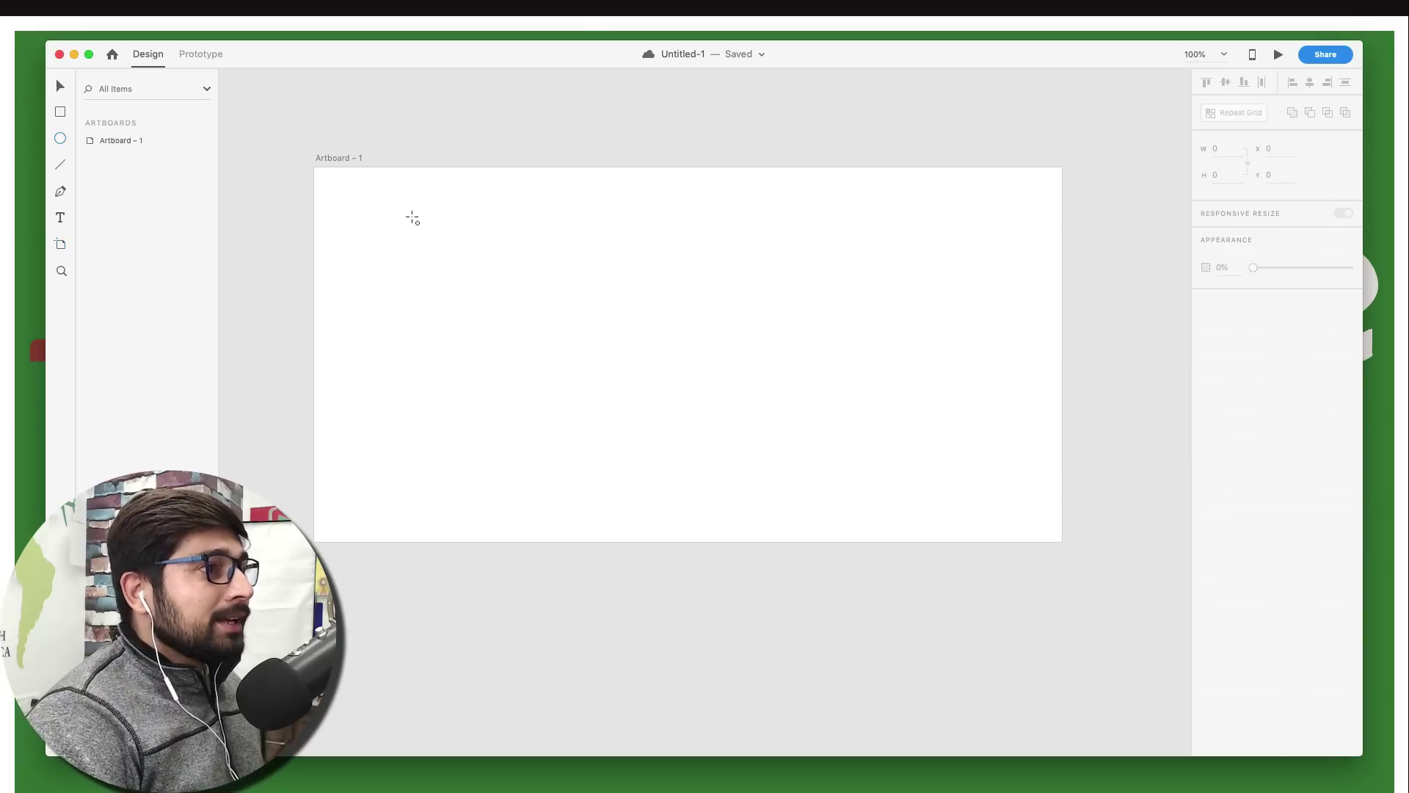
pyautogui.moveTo(412, 217); pyautogui.dragTo(496, 287)
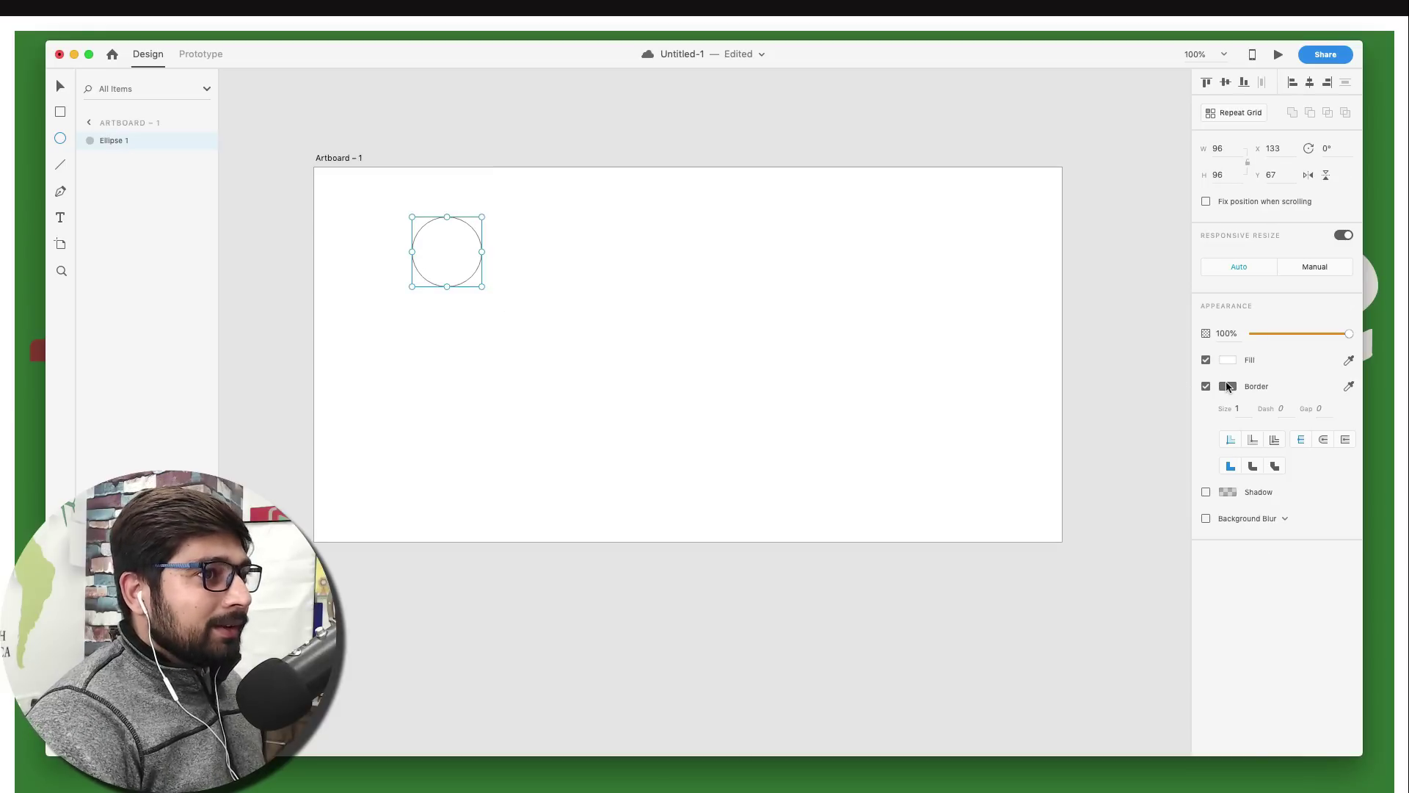
pyautogui.click(1206, 386)
pyautogui.click(1225, 359)
pyautogui.moveTo(1101, 327); pyautogui.dragTo(1111, 306)
pyautogui.click(918, 299)
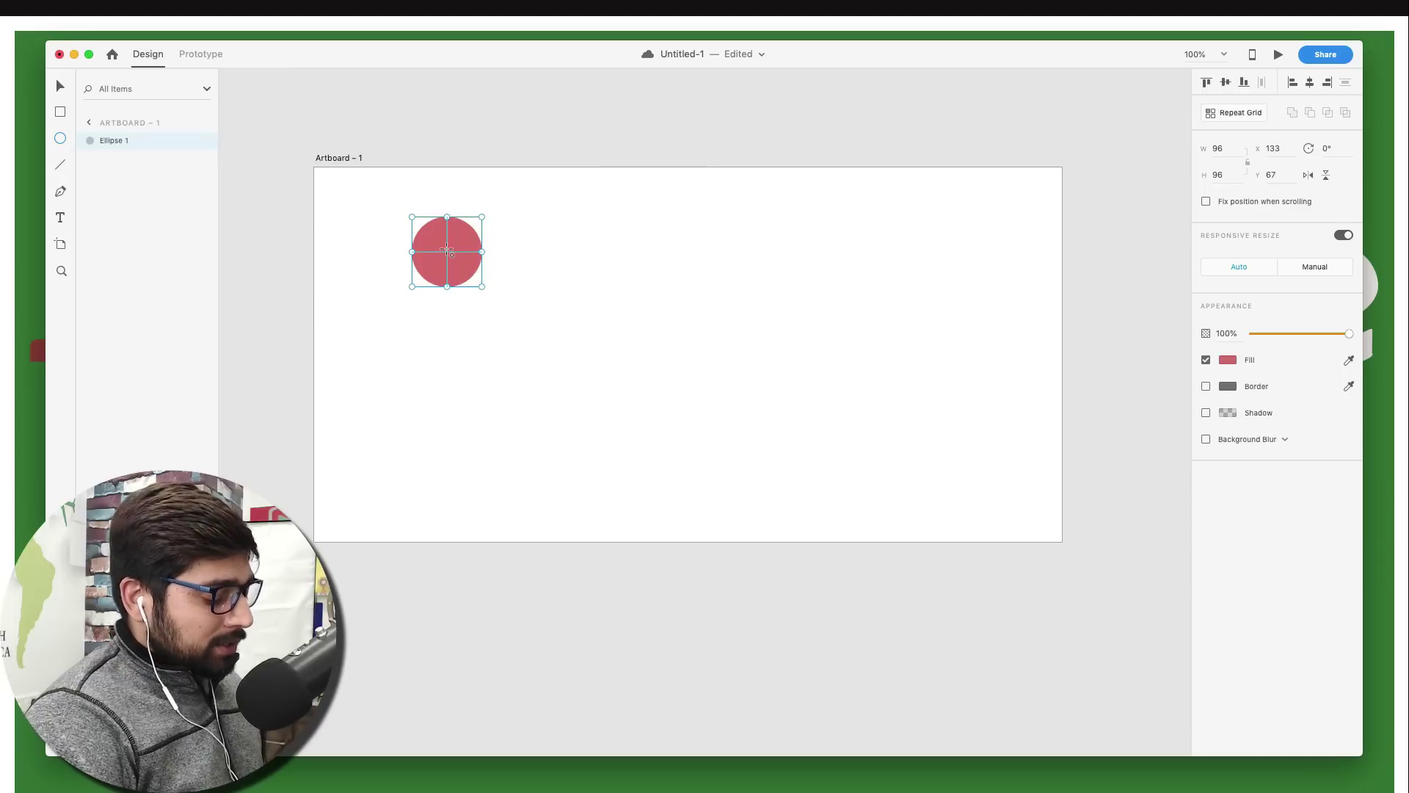
# Duplicate the circle twice straight down to make a vertical column of three, then deselect.
pyautogui.moveTo(444, 249); pyautogui.dragTo(448, 455)
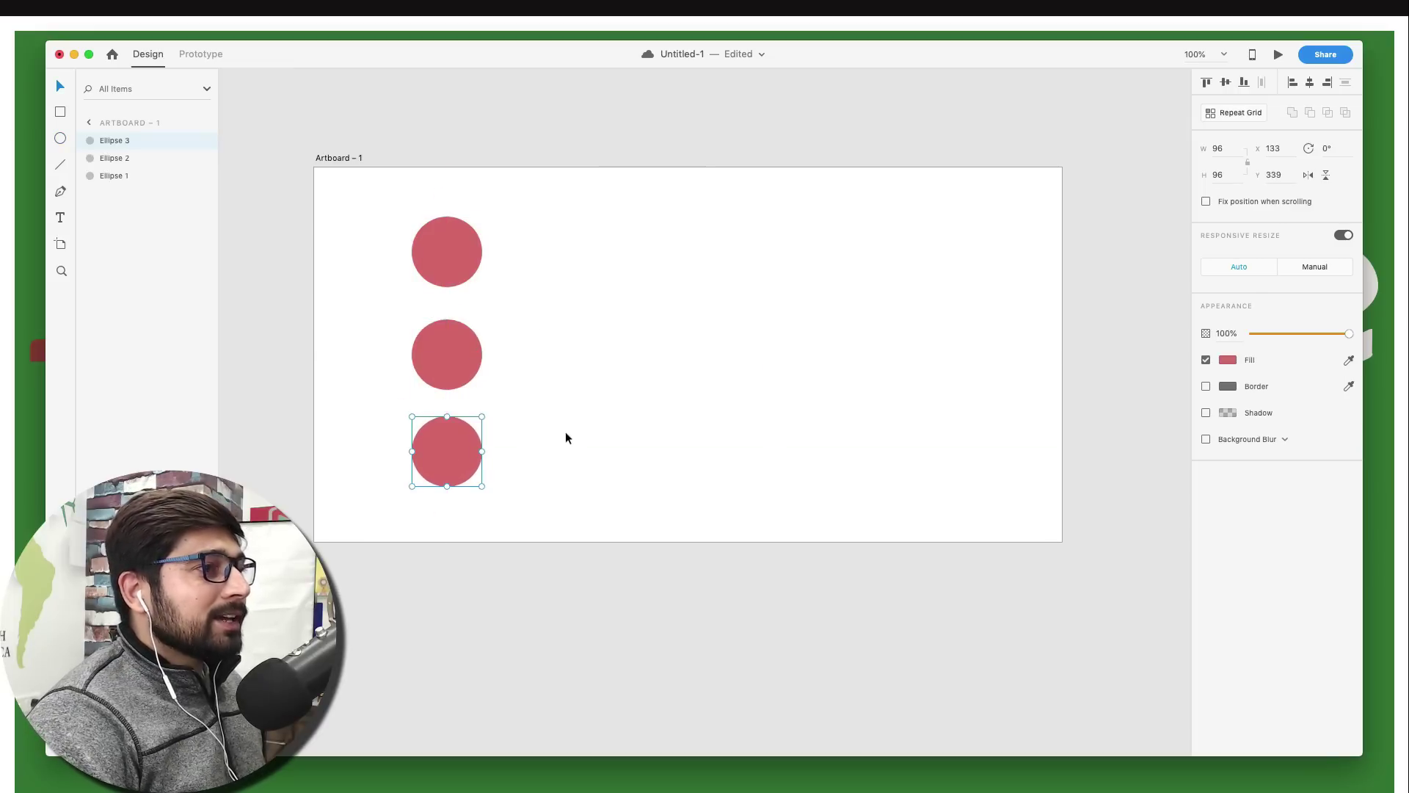
pyautogui.click(658, 473)
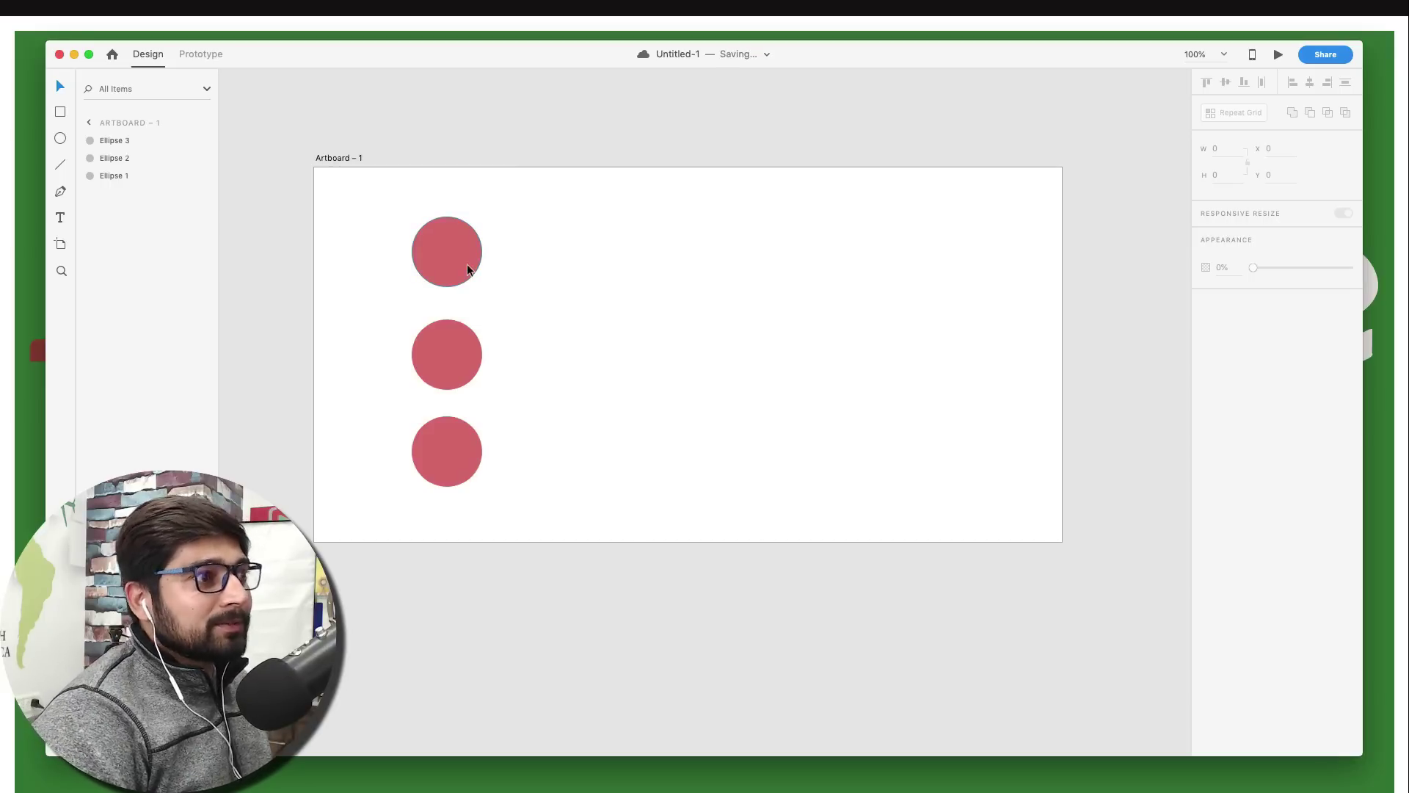
# Fill the three circles with UI Faces avatars, using Unsplash as source, Female as gender and Happiness as emotion.
pyautogui.moveTo(397, 230); pyautogui.dragTo(451, 491)
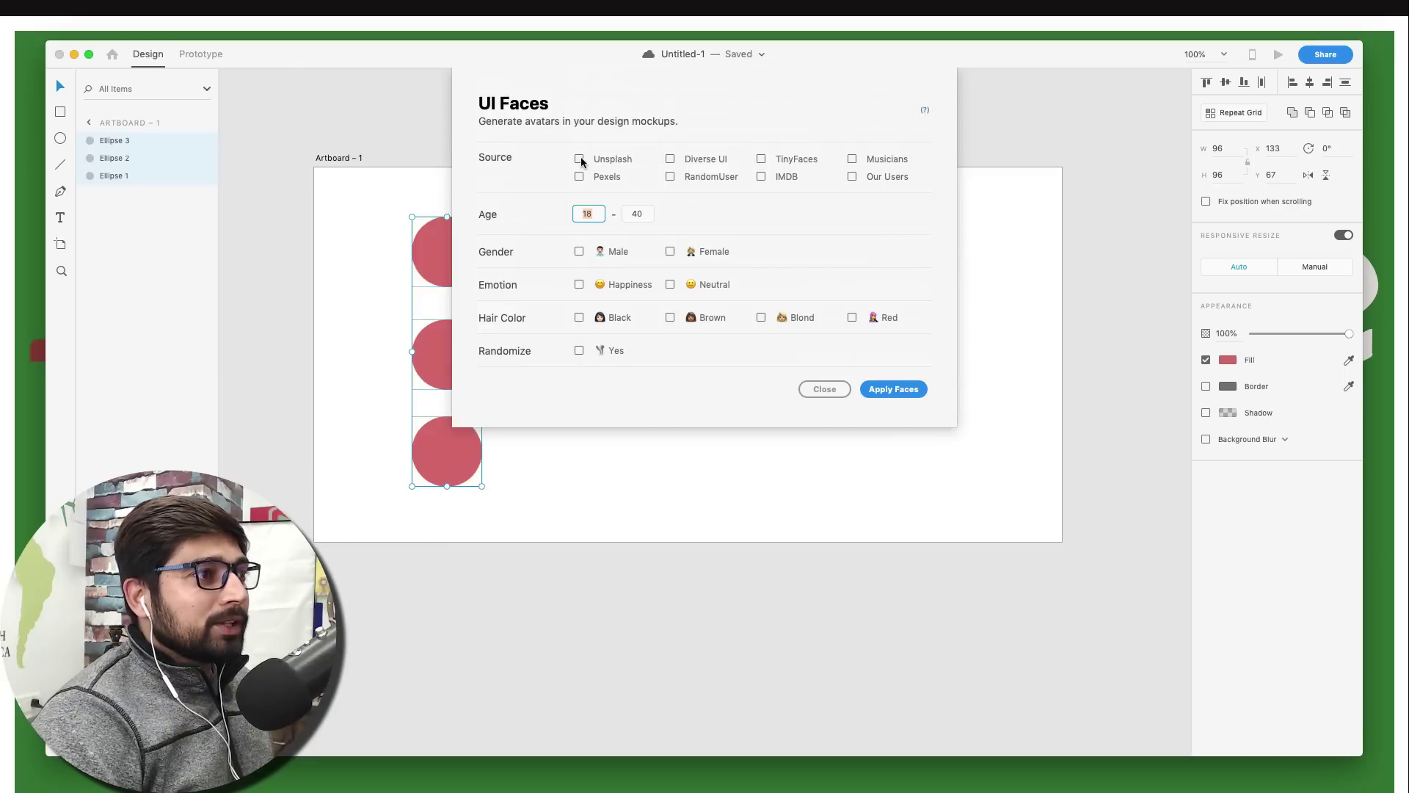
pyautogui.click(580, 178)
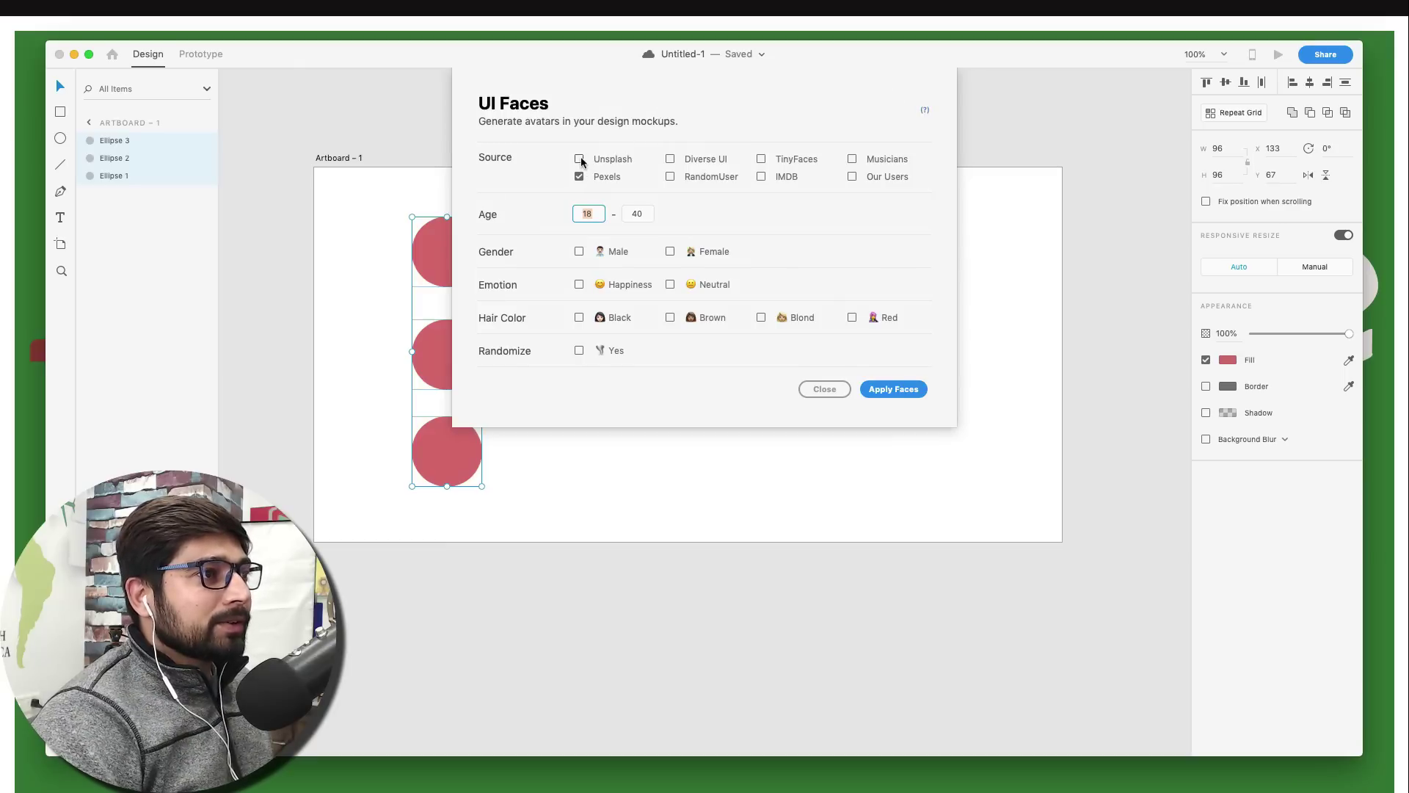
pyautogui.click(580, 177)
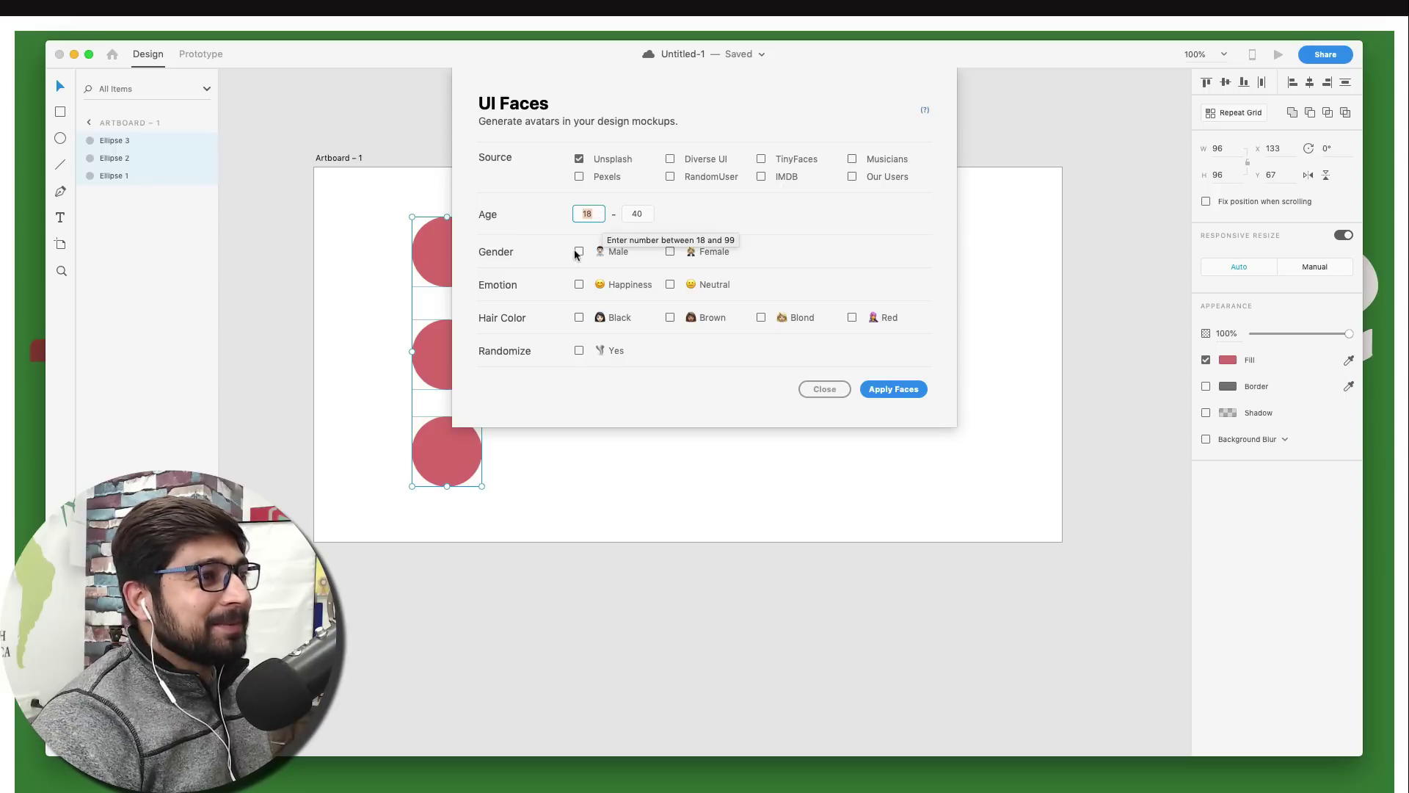
pyautogui.click(671, 252)
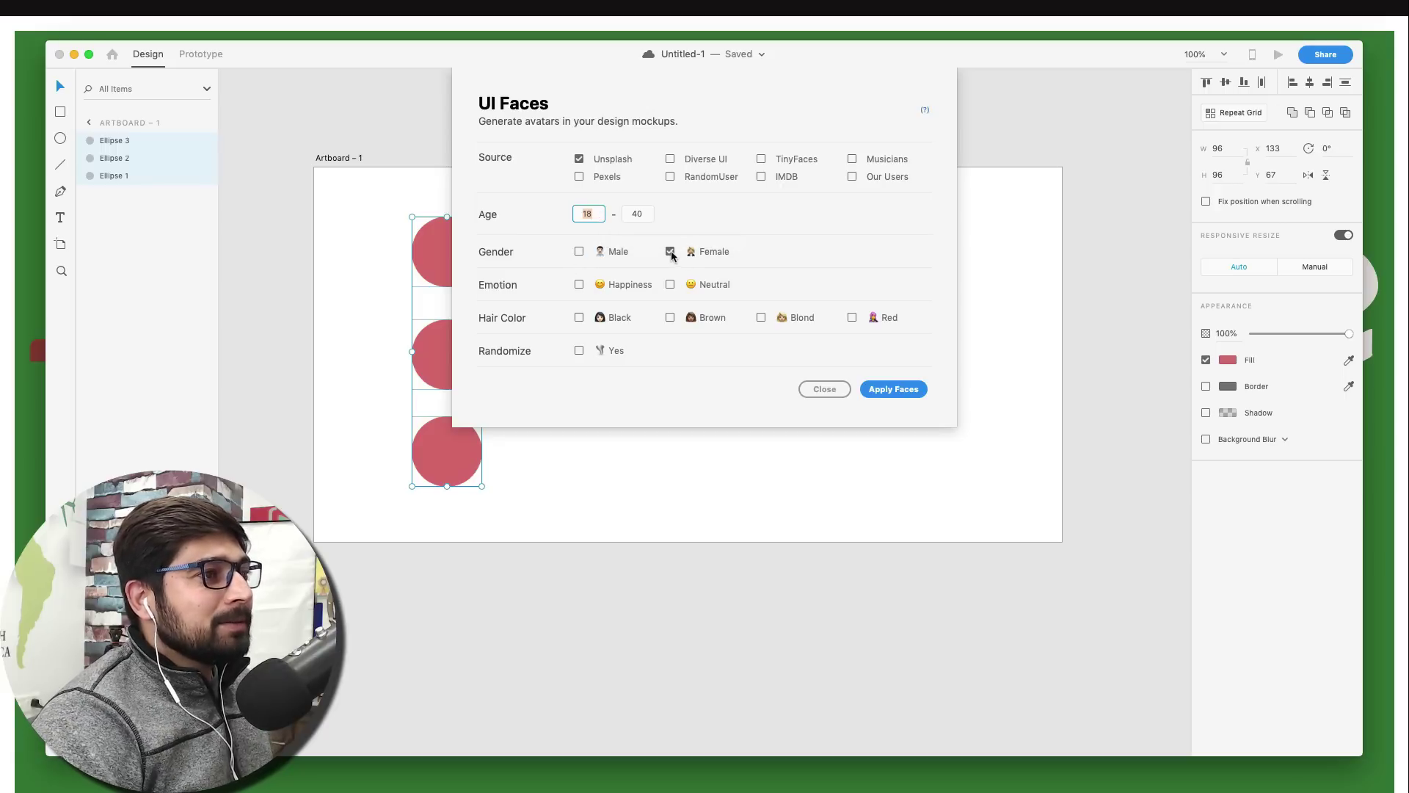
pyautogui.click(581, 285)
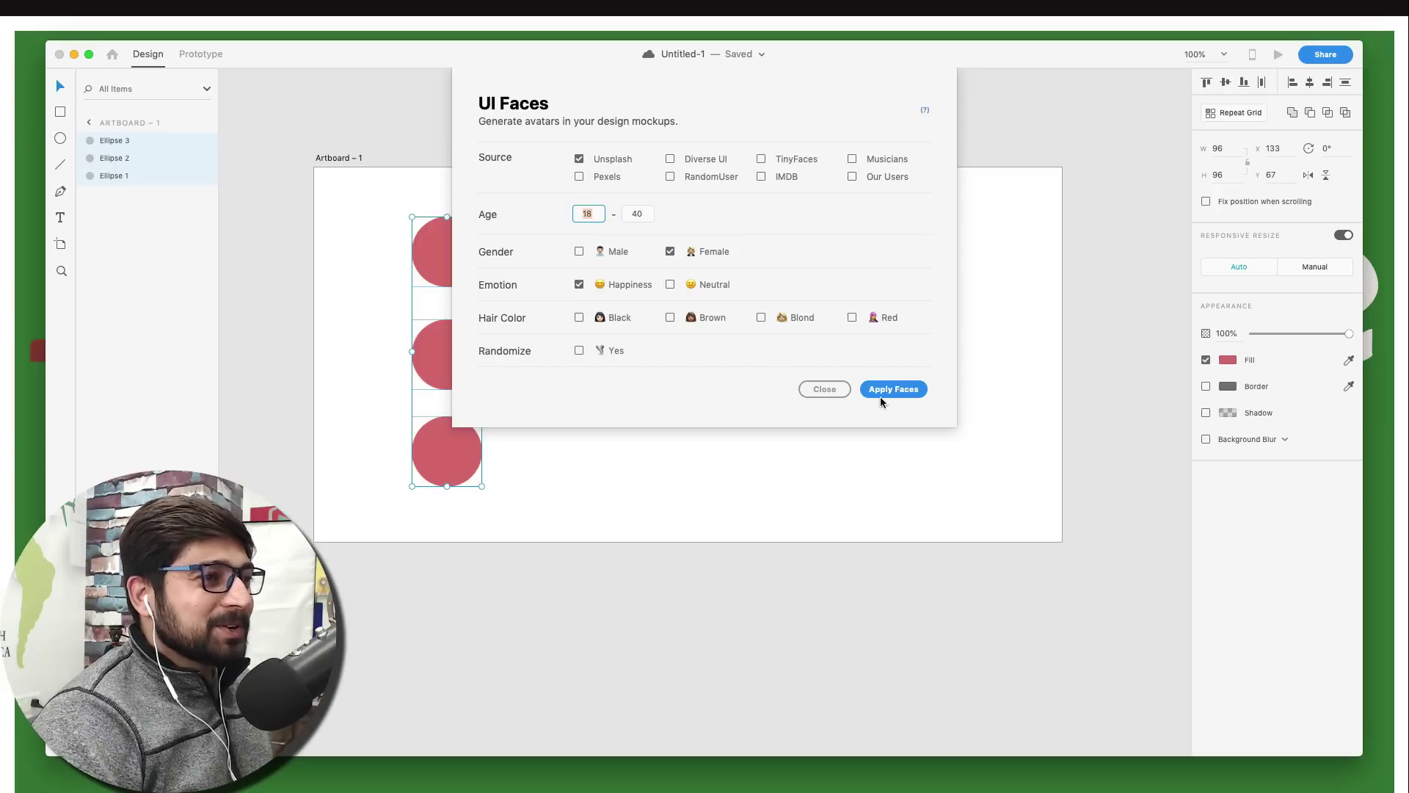
pyautogui.click(904, 391)
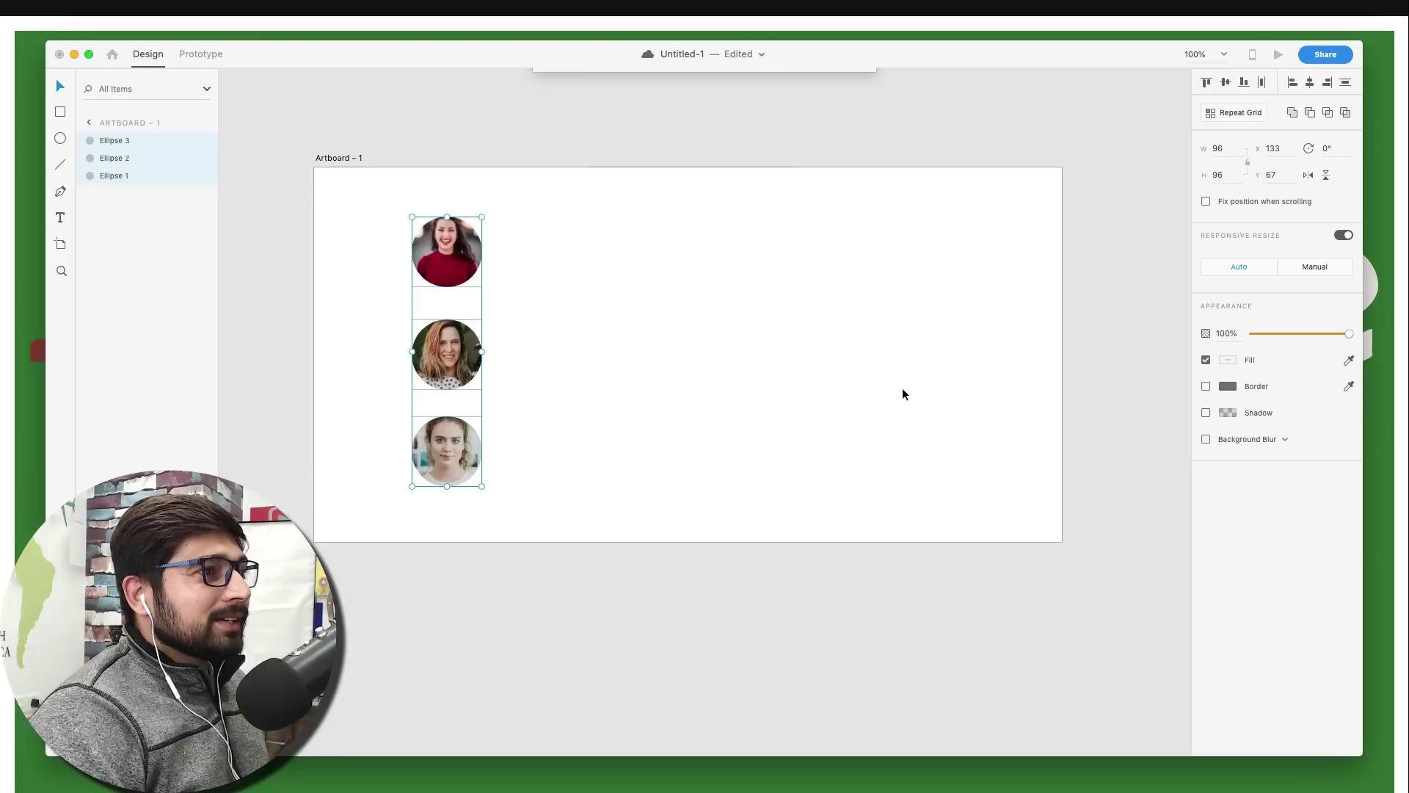
pyautogui.click(822, 185)
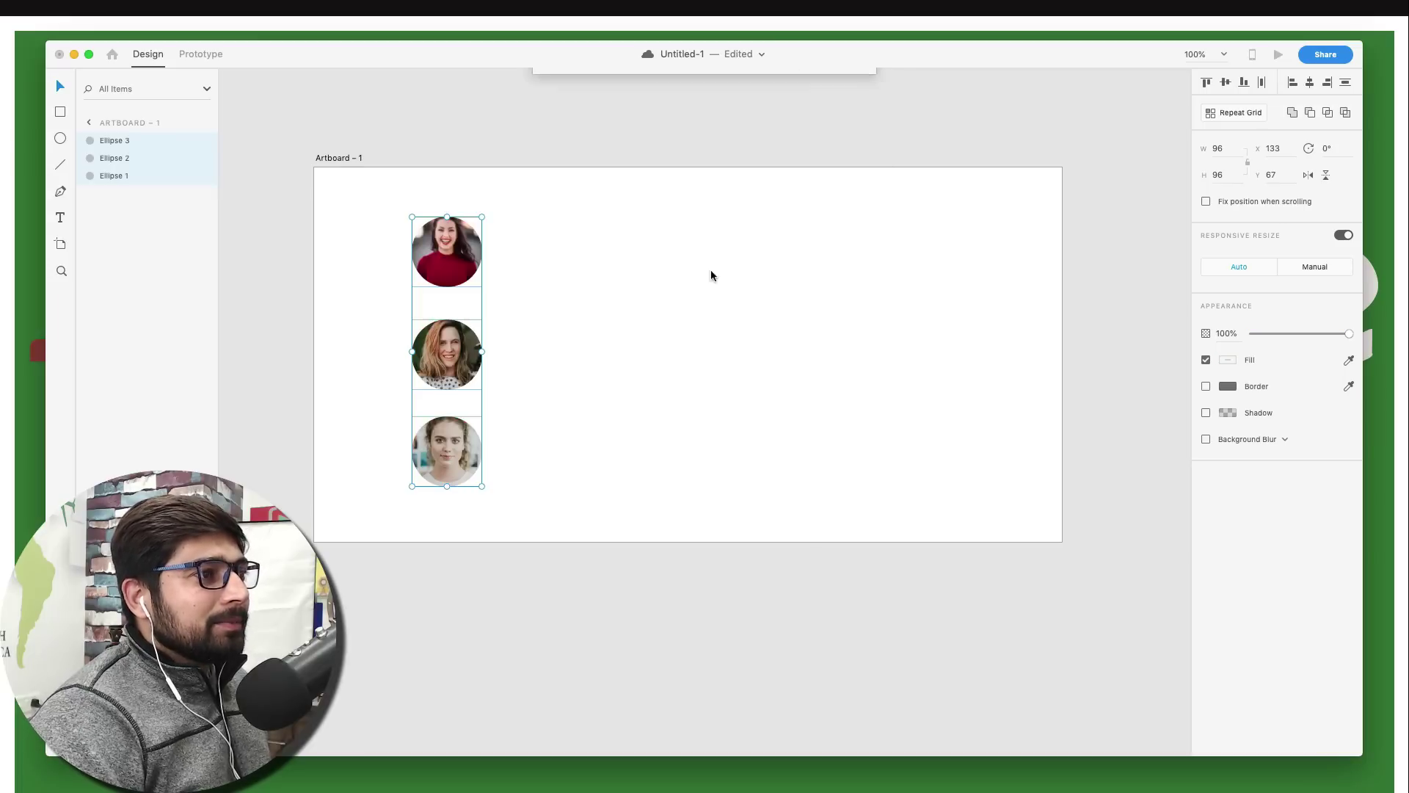
pyautogui.click(607, 333)
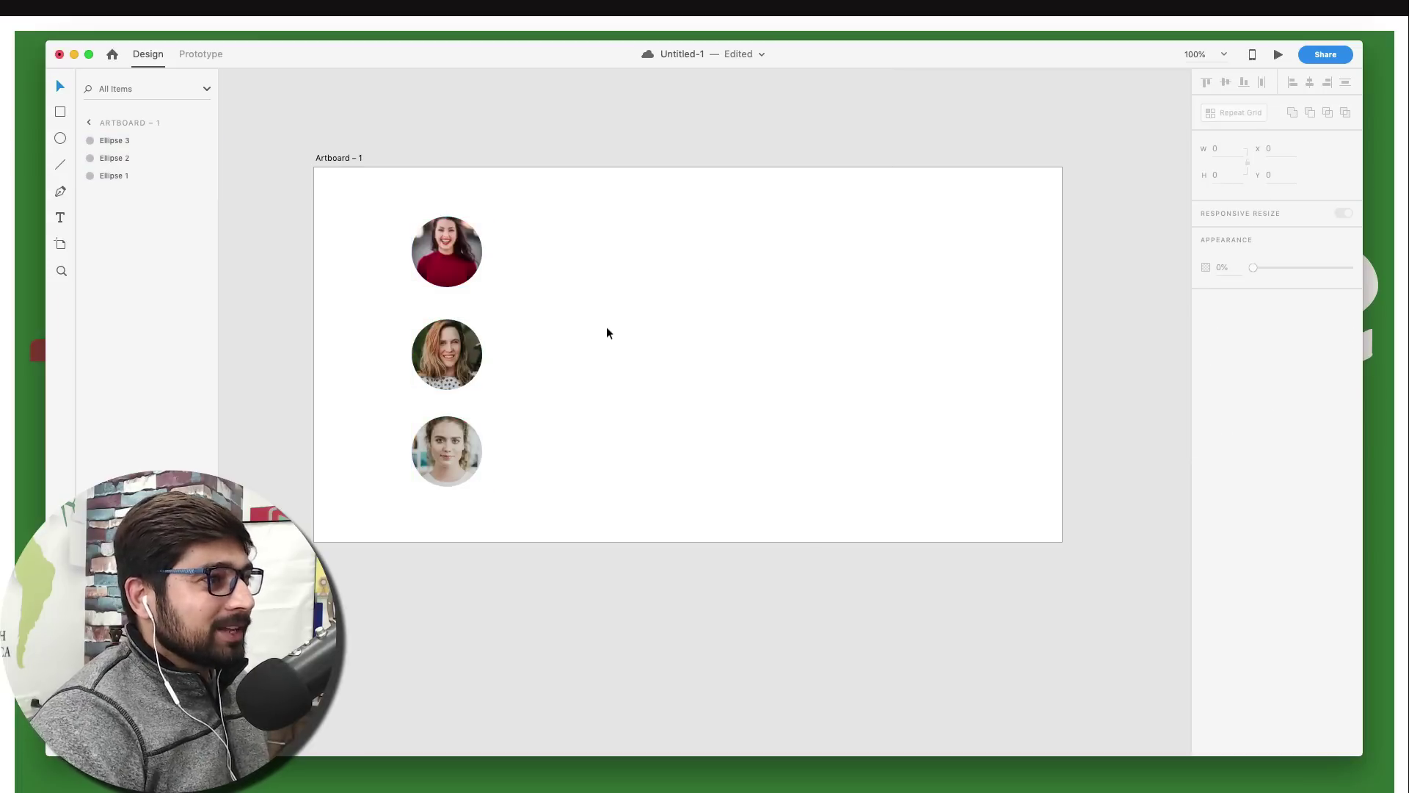
# Save the document and undo the avatar fill on the three circles.
pyautogui.press('super+s')
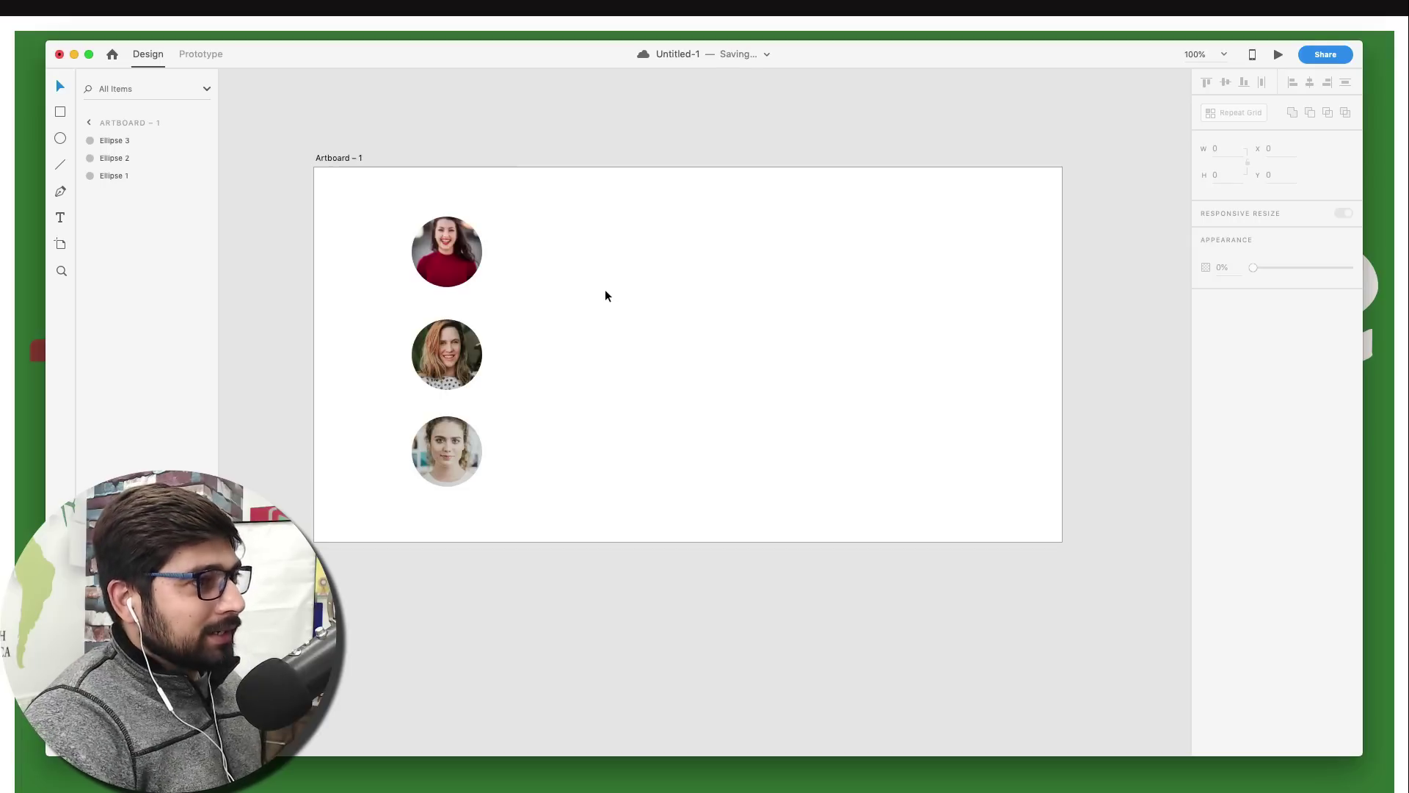
pyautogui.press('super+z')
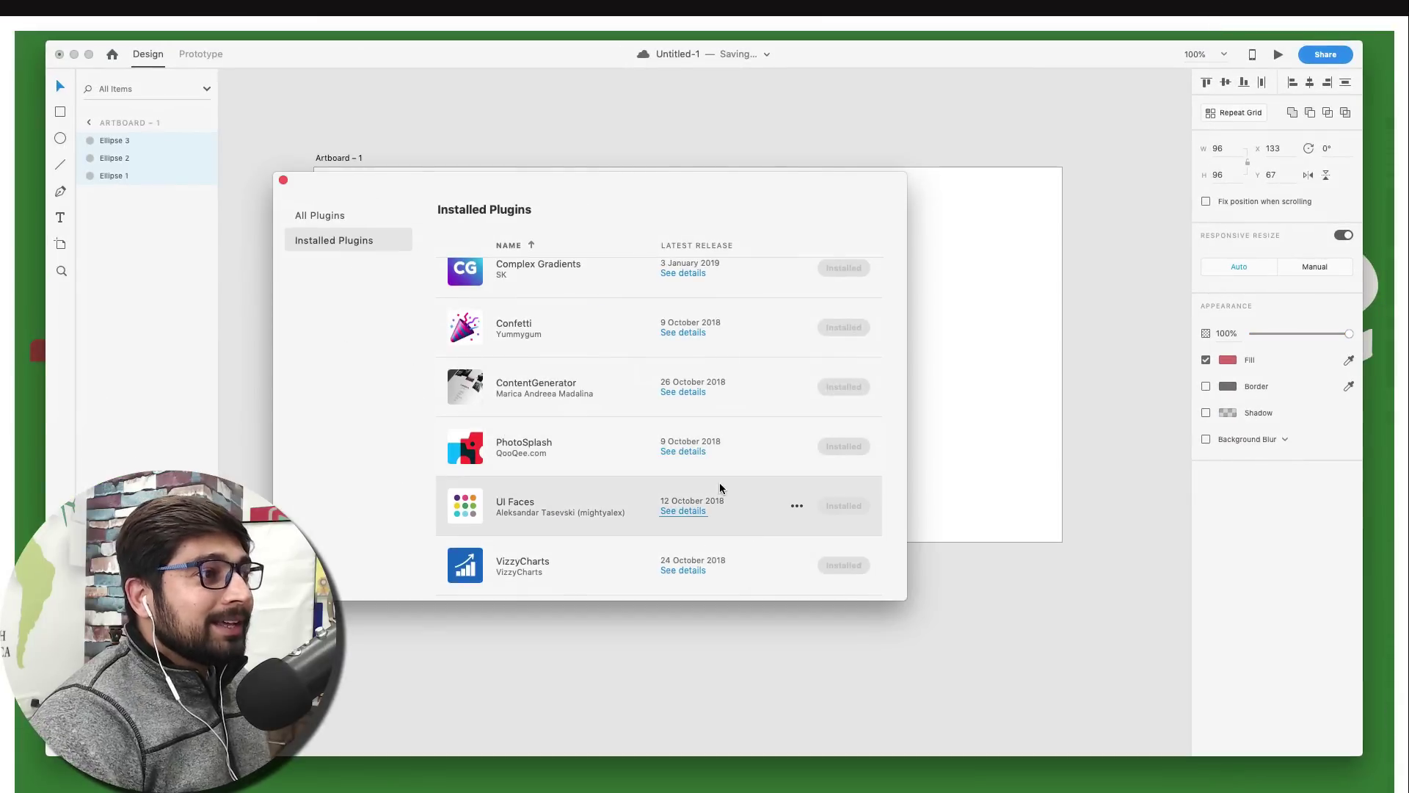
# Review the installed plugins again to find PhotoSplash, then return to the document with the circles selected.
pyautogui.scroll(1, 553, 498)
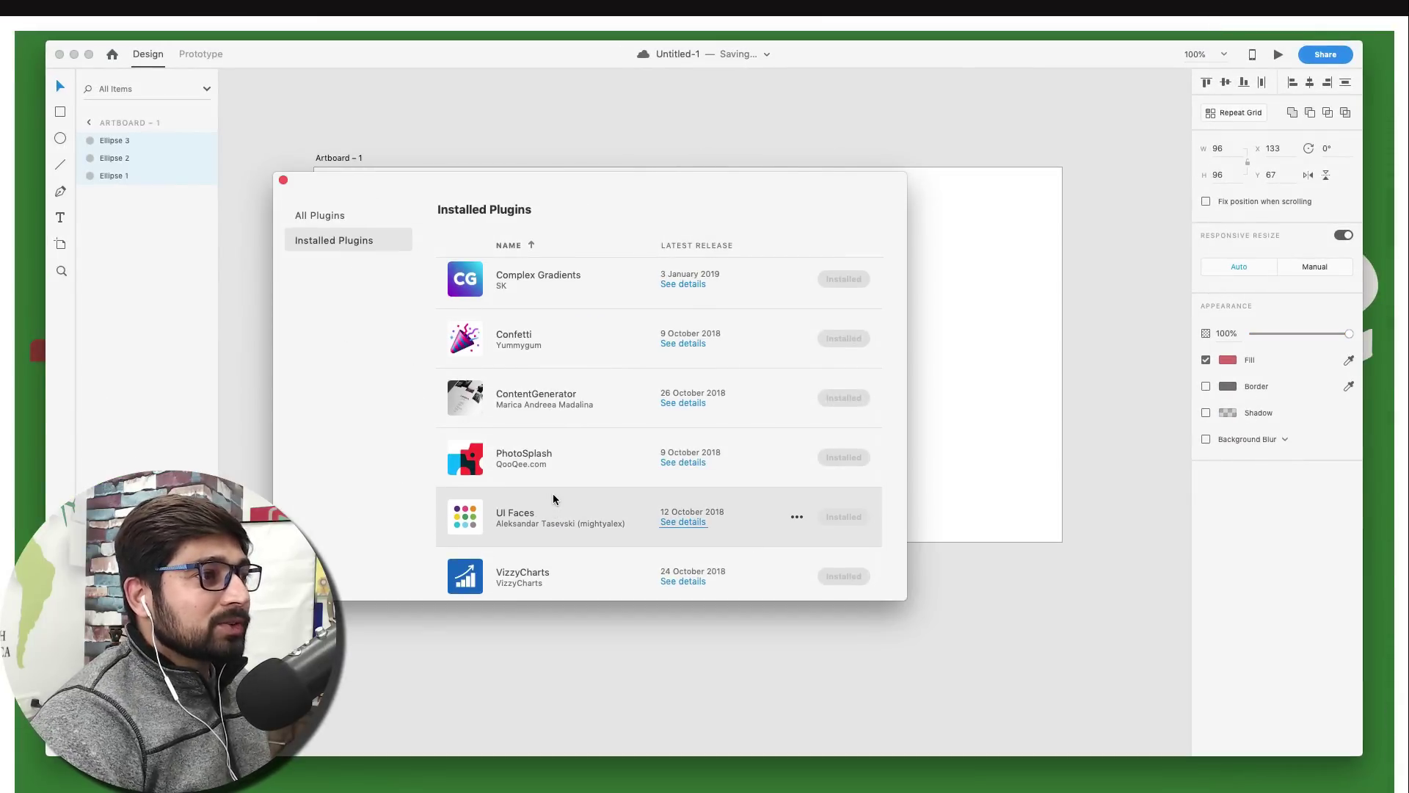
pyautogui.scroll(10, 553, 498)
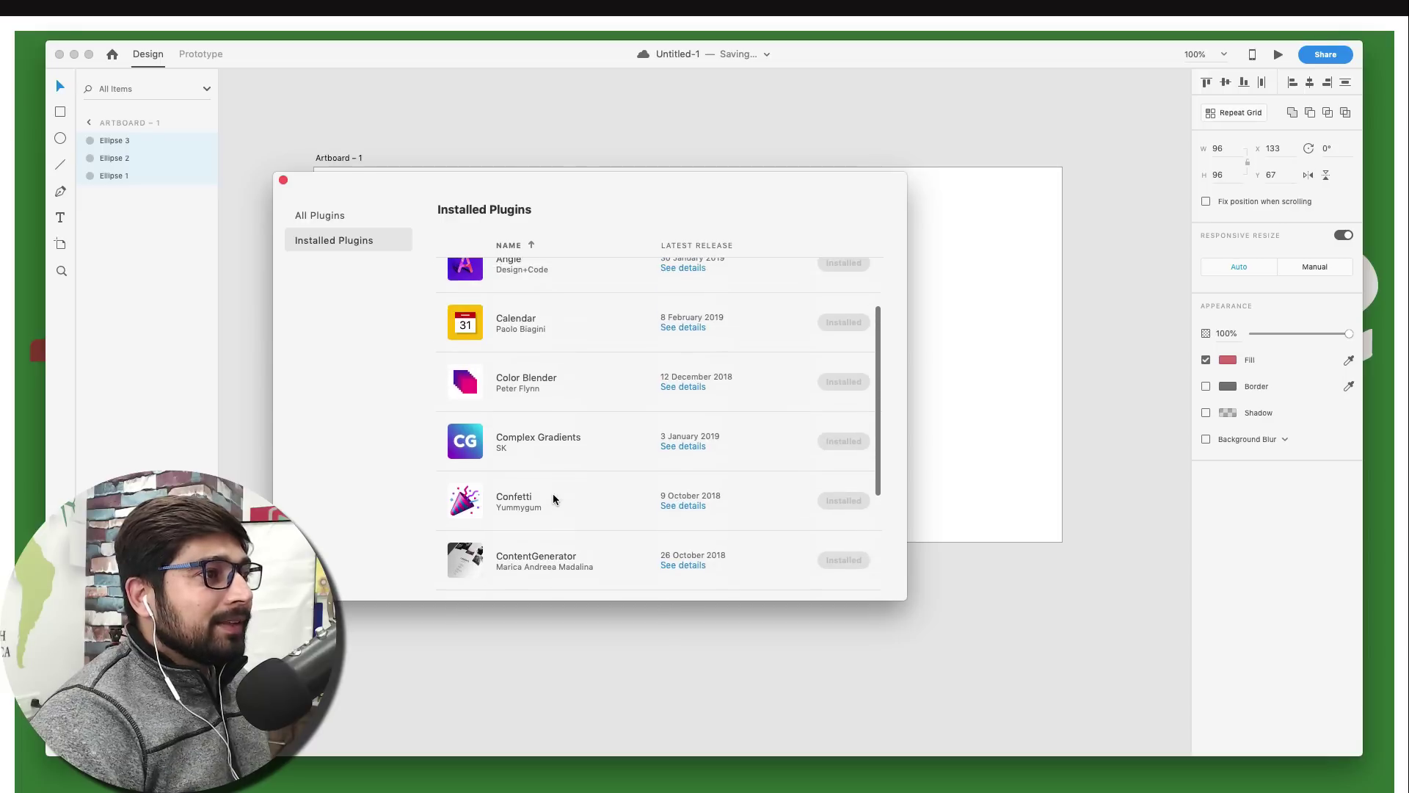
pyautogui.scroll(-8, 552, 498)
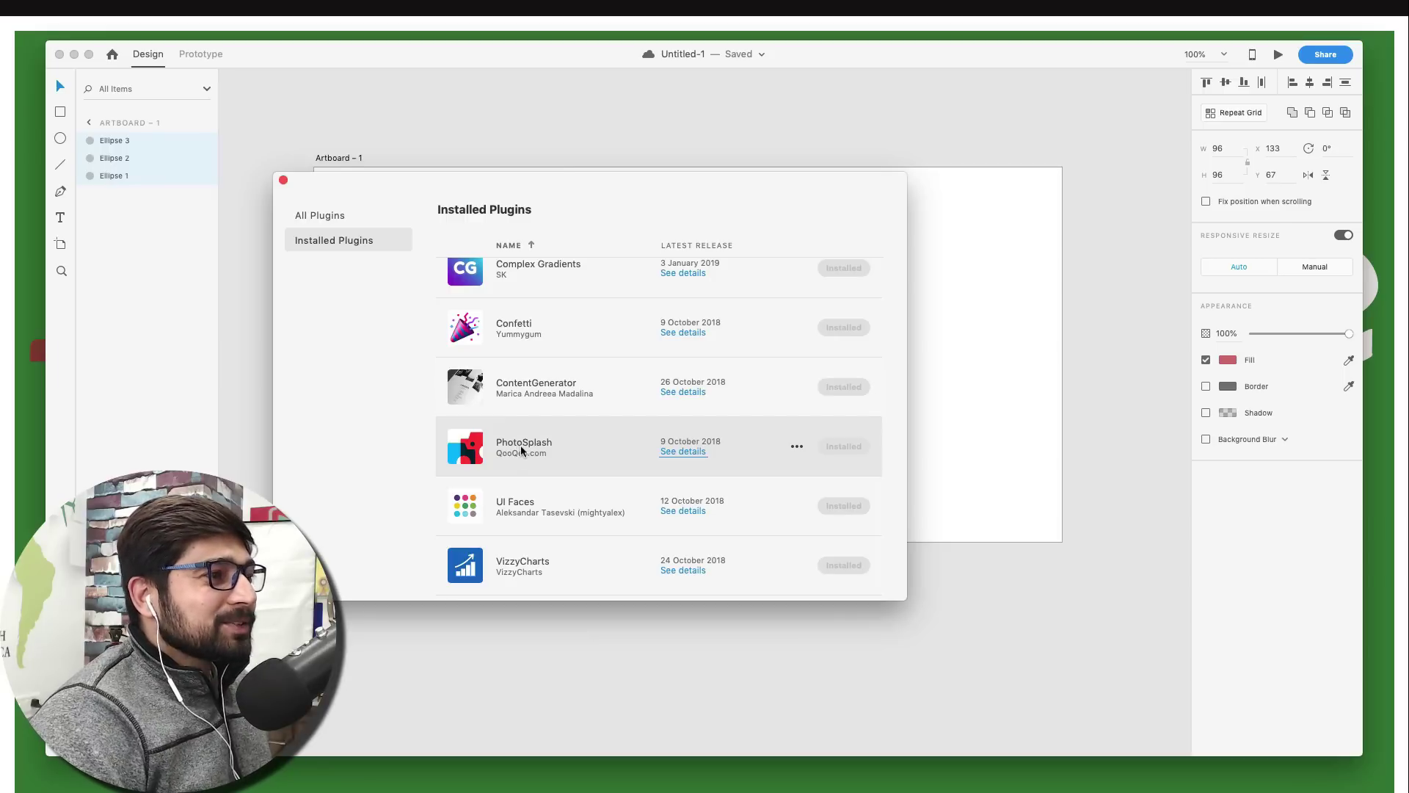
pyautogui.click(959, 334)
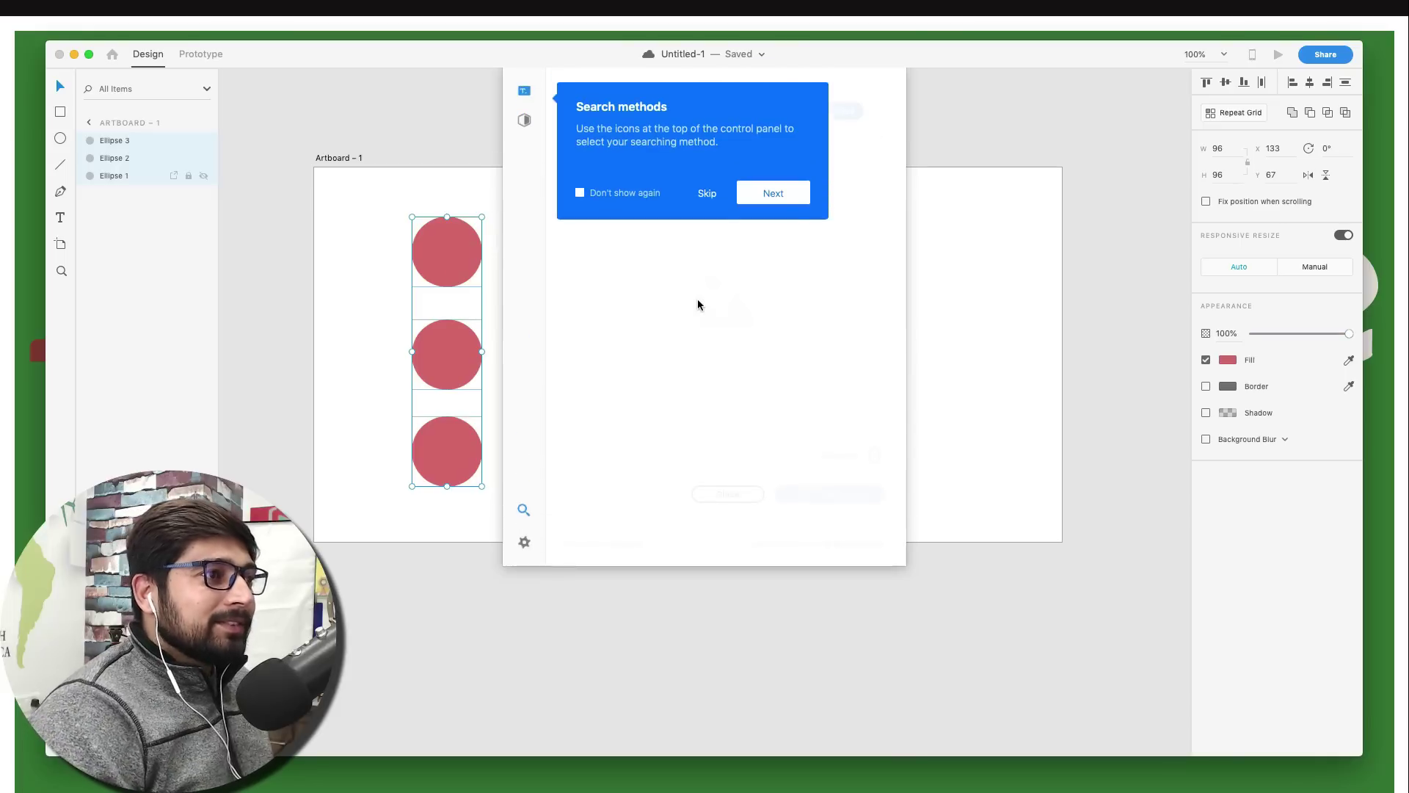
# Skip the PhotoSplash introduction and search for photos with the keyword "people".
pyautogui.click(702, 196)
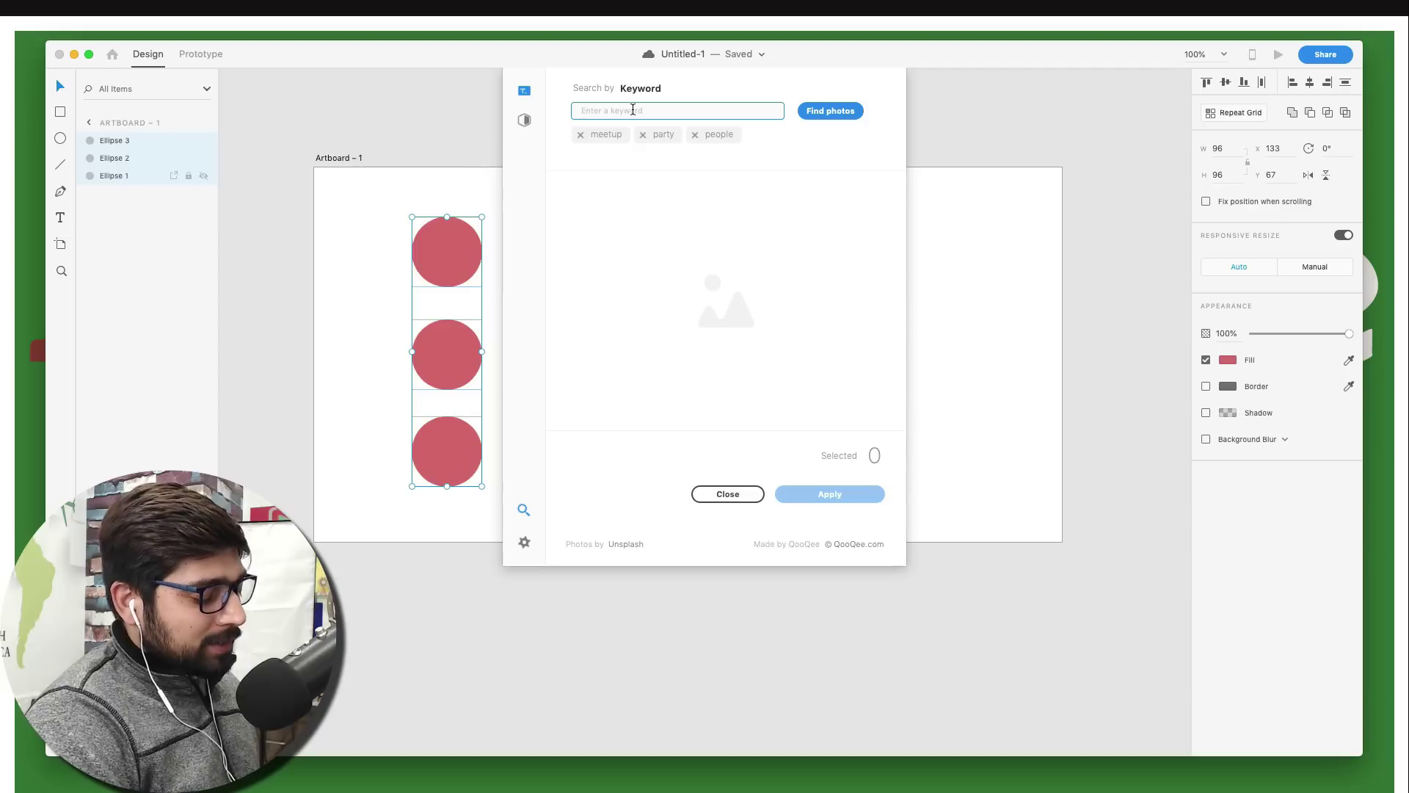
pyautogui.write('people')
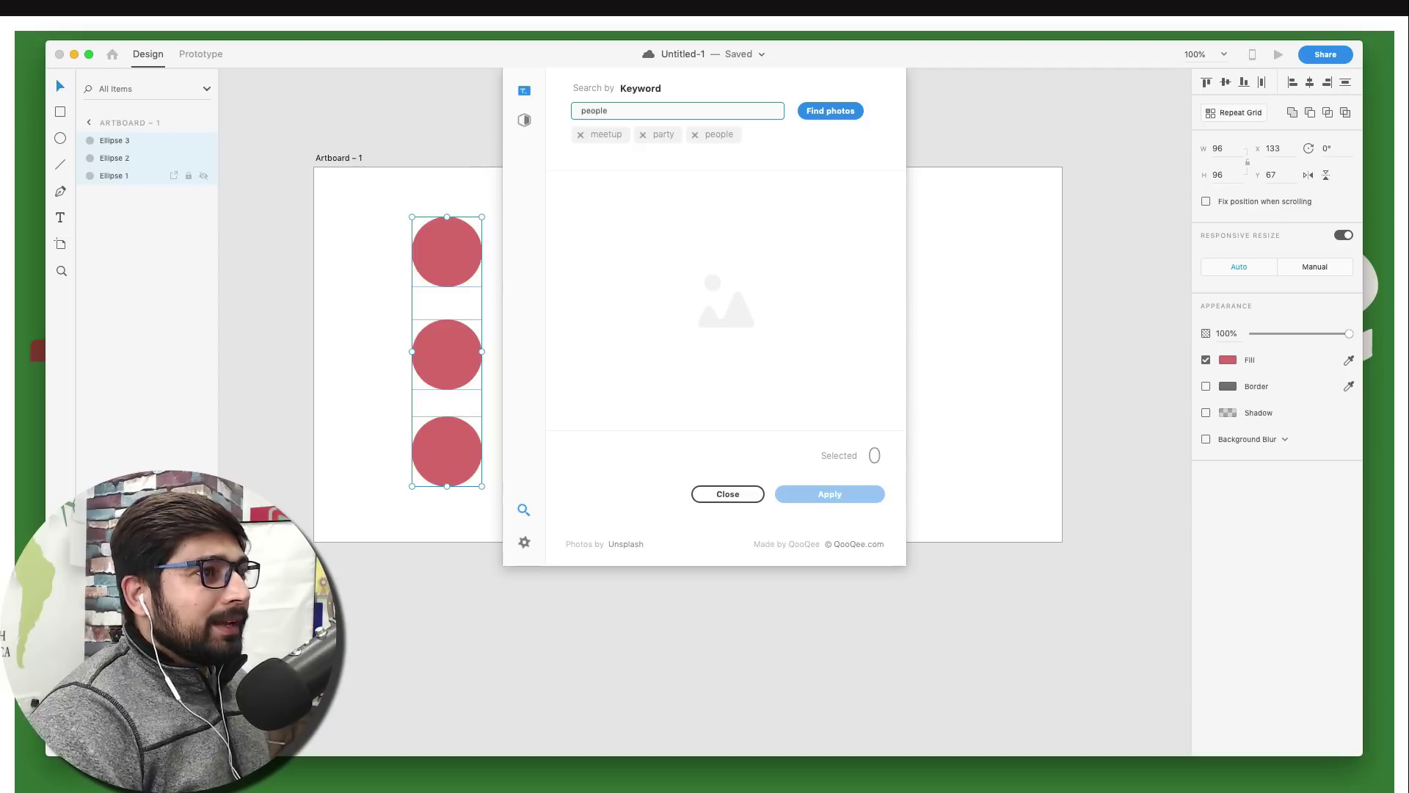
pyautogui.click(831, 112)
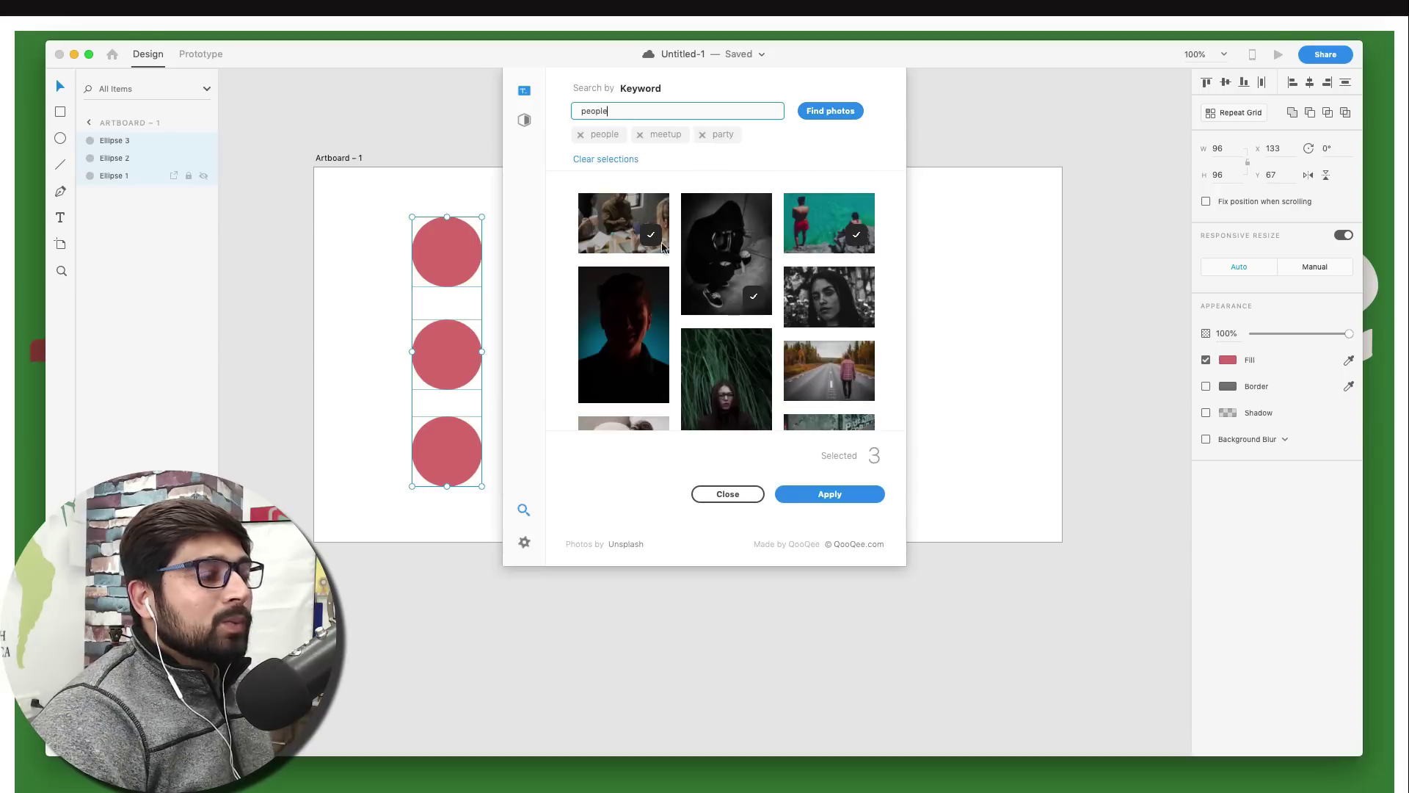
# Browse the first set of "people" photos through to its end and return to its beginning.
pyautogui.scroll(-2, 701, 257)
pyautogui.scroll(-10, 701, 257)
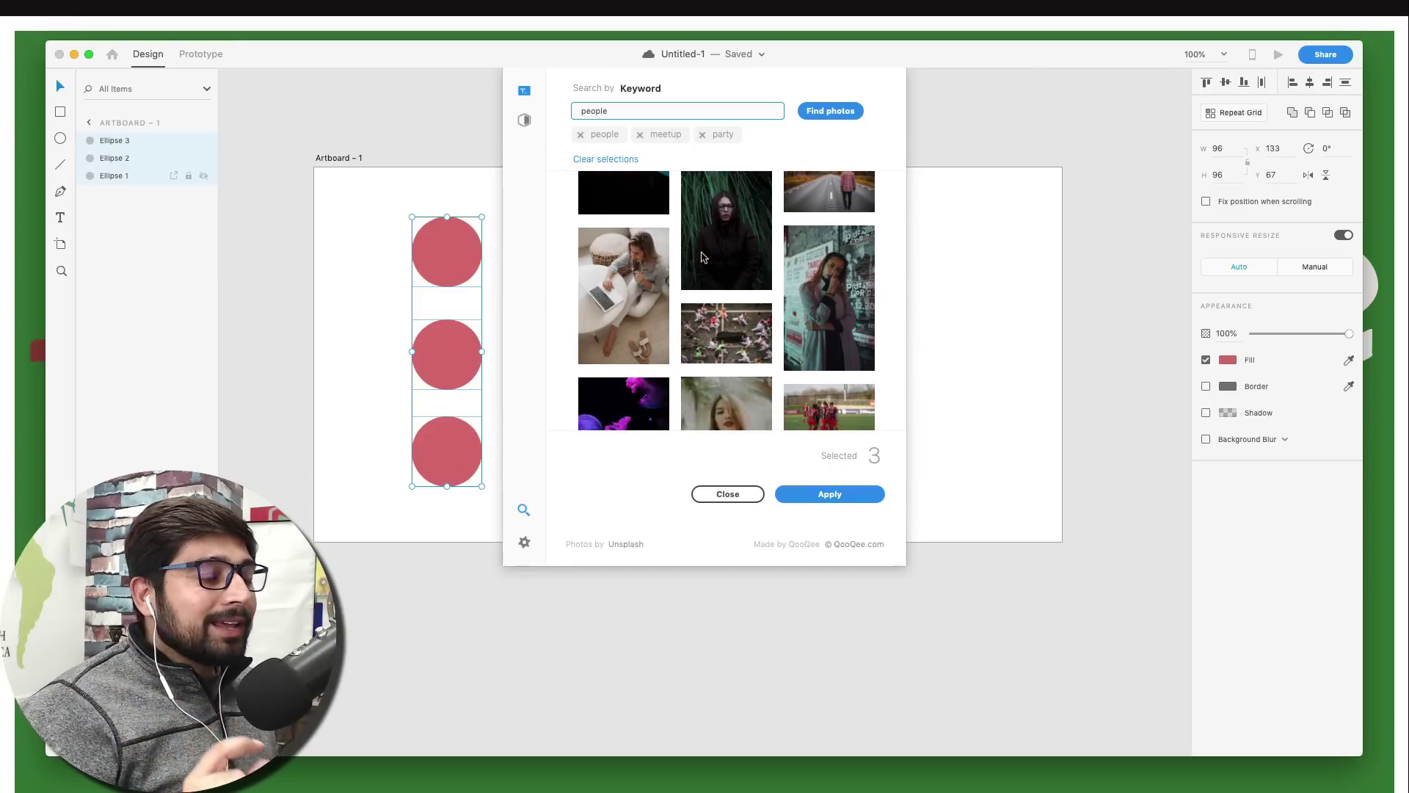
pyautogui.scroll(-15, 747, 252)
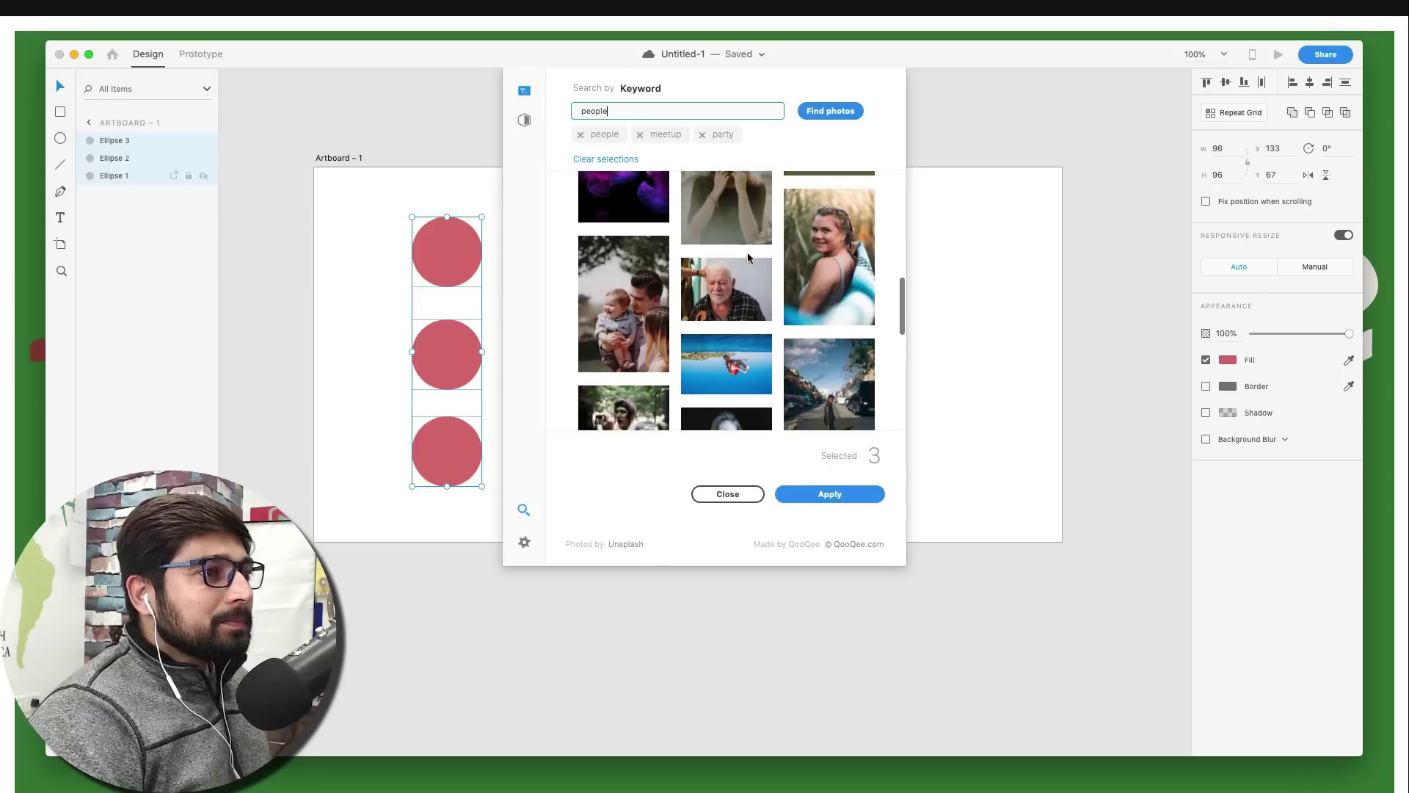
pyautogui.scroll(-5, 747, 257)
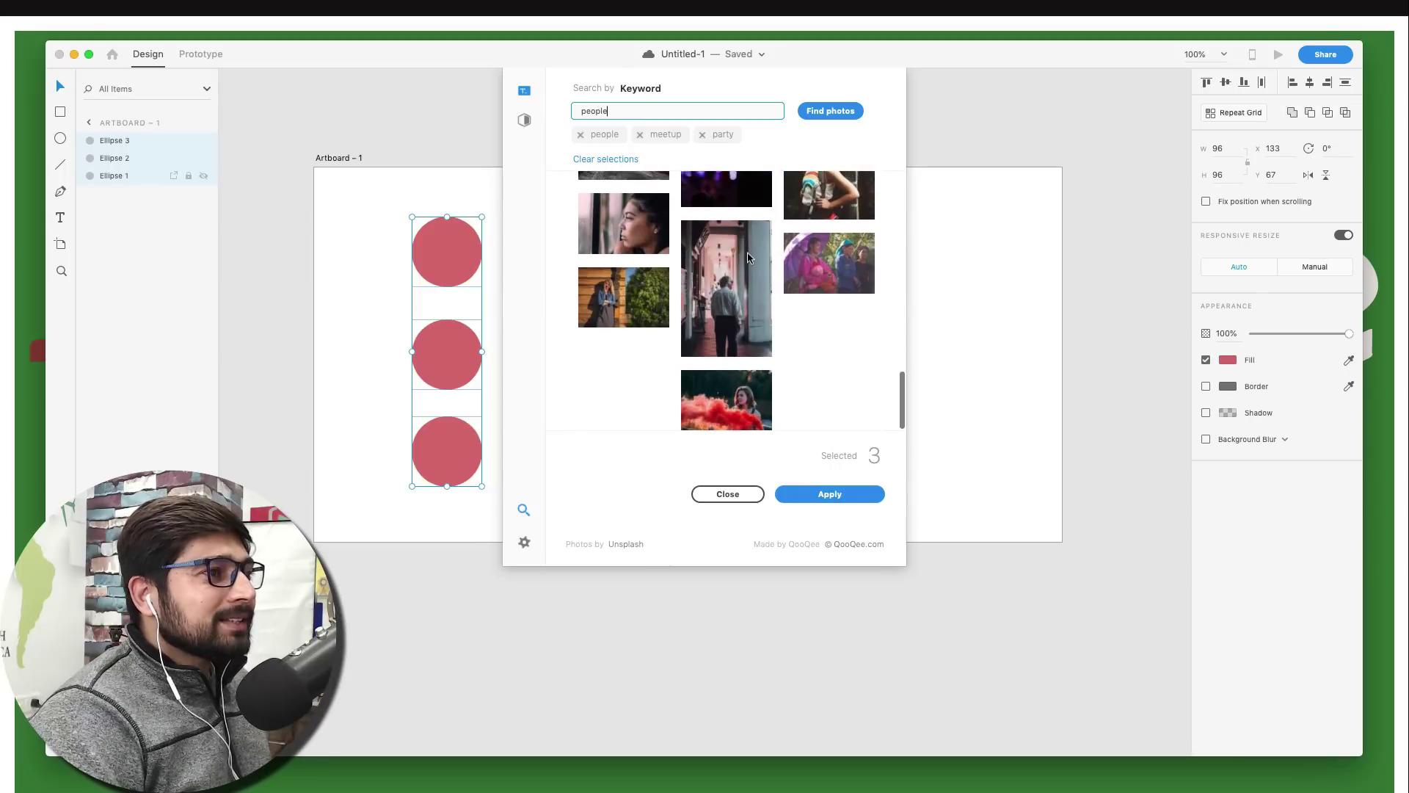
pyautogui.scroll(5, 748, 257)
pyautogui.scroll(15, 748, 257)
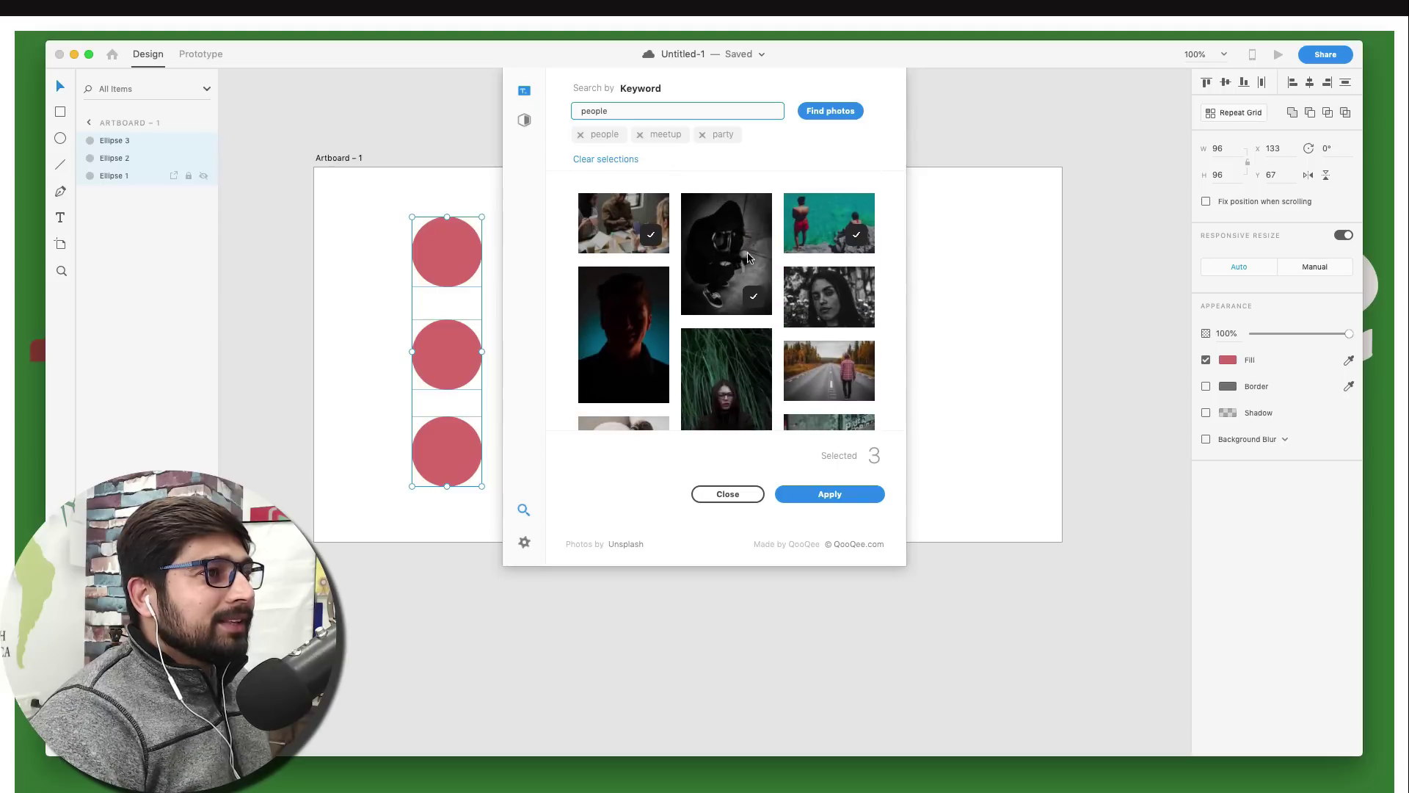
# Run the "people" photo search again to load a different set, and browse it.
pyautogui.click(827, 116)
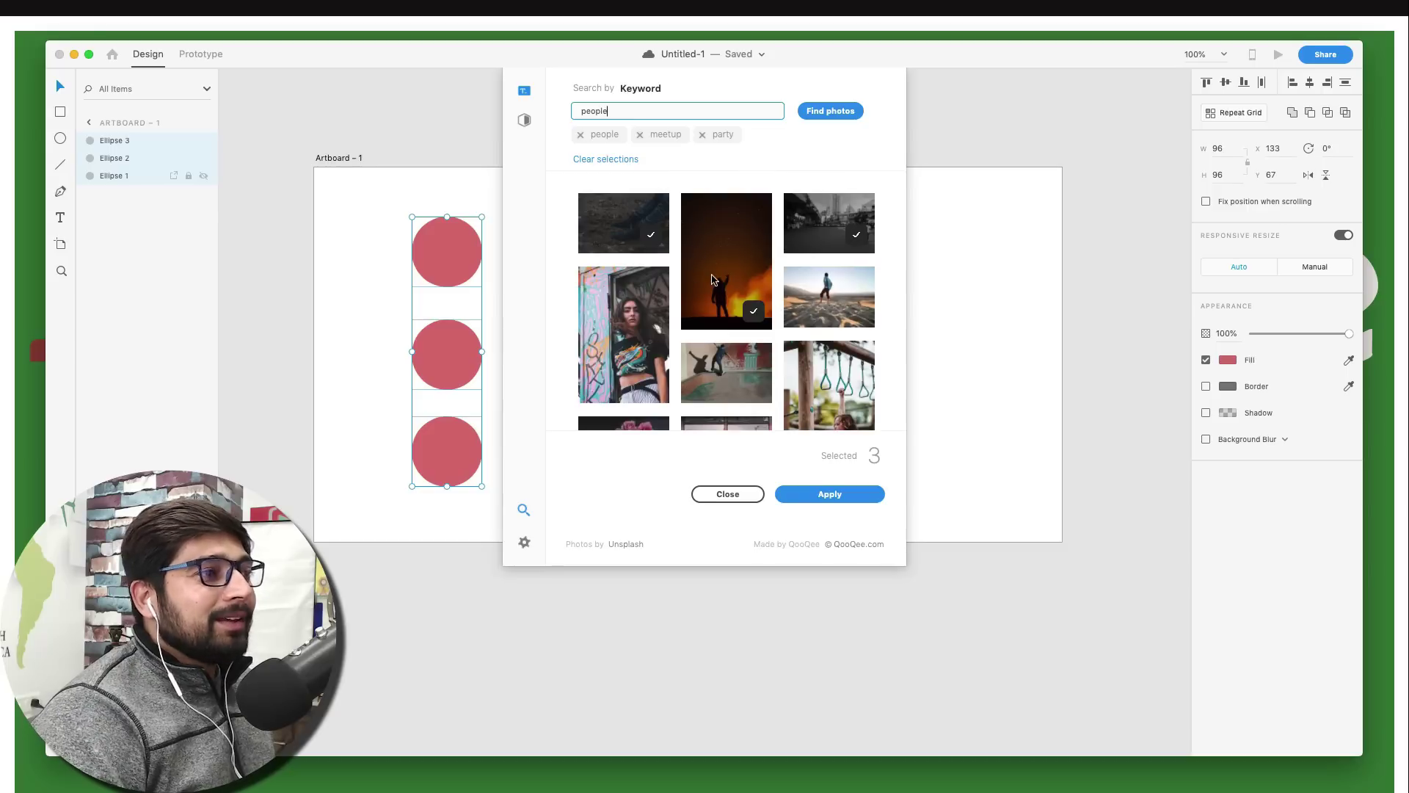
pyautogui.scroll(-10, 711, 278)
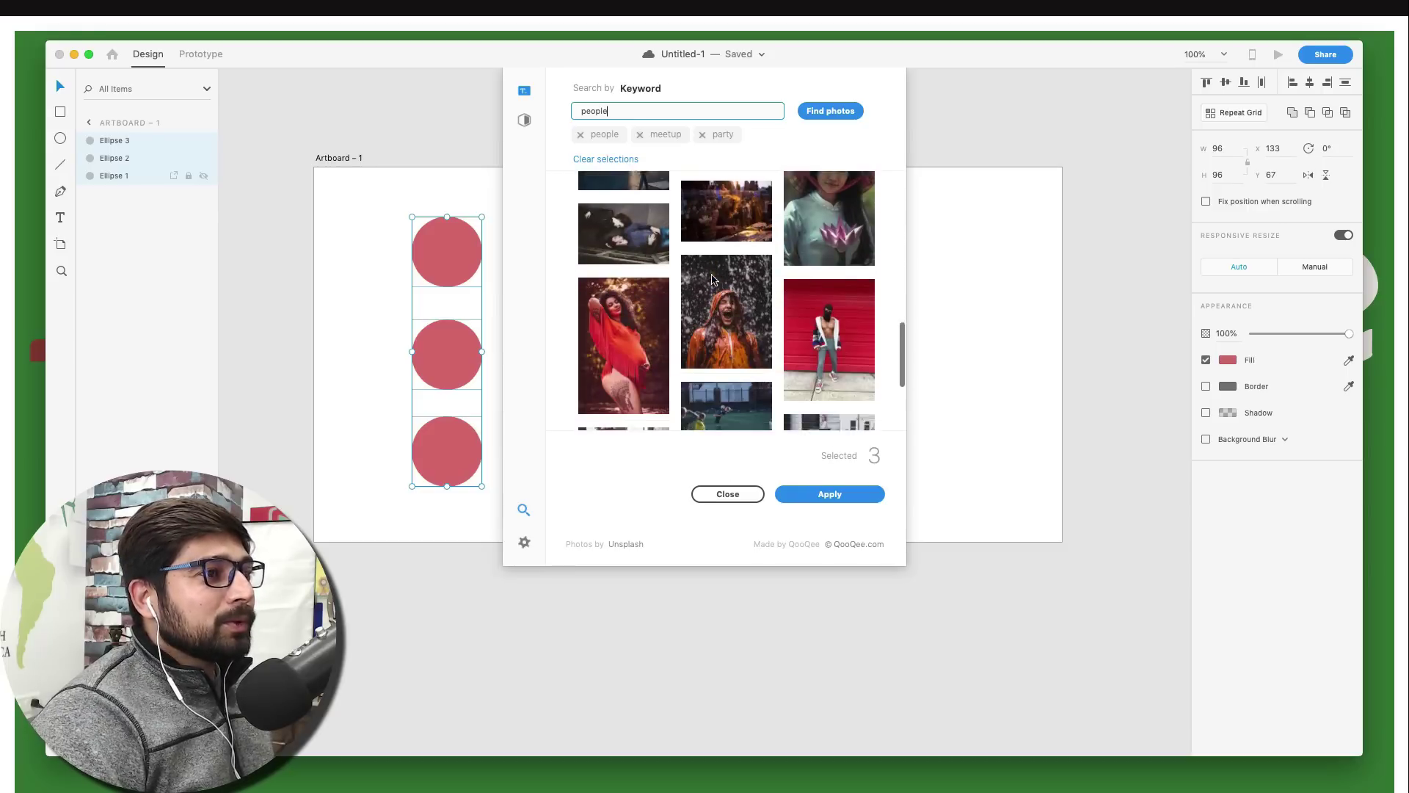
pyautogui.scroll(-2, 712, 278)
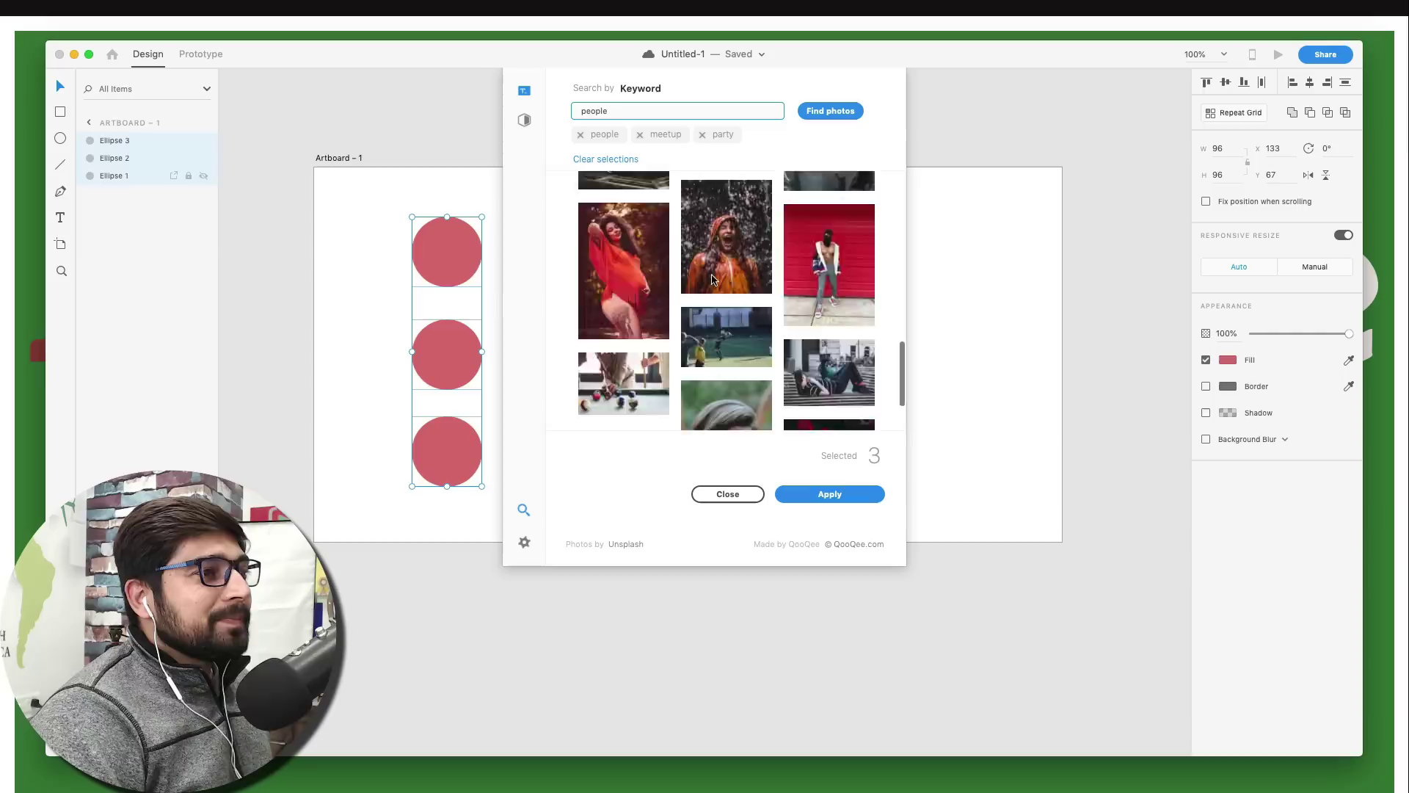
# Fill the three circles with the seated man, black-and-white street and playground child photos from the "people" results.
pyautogui.scroll(12, 711, 279)
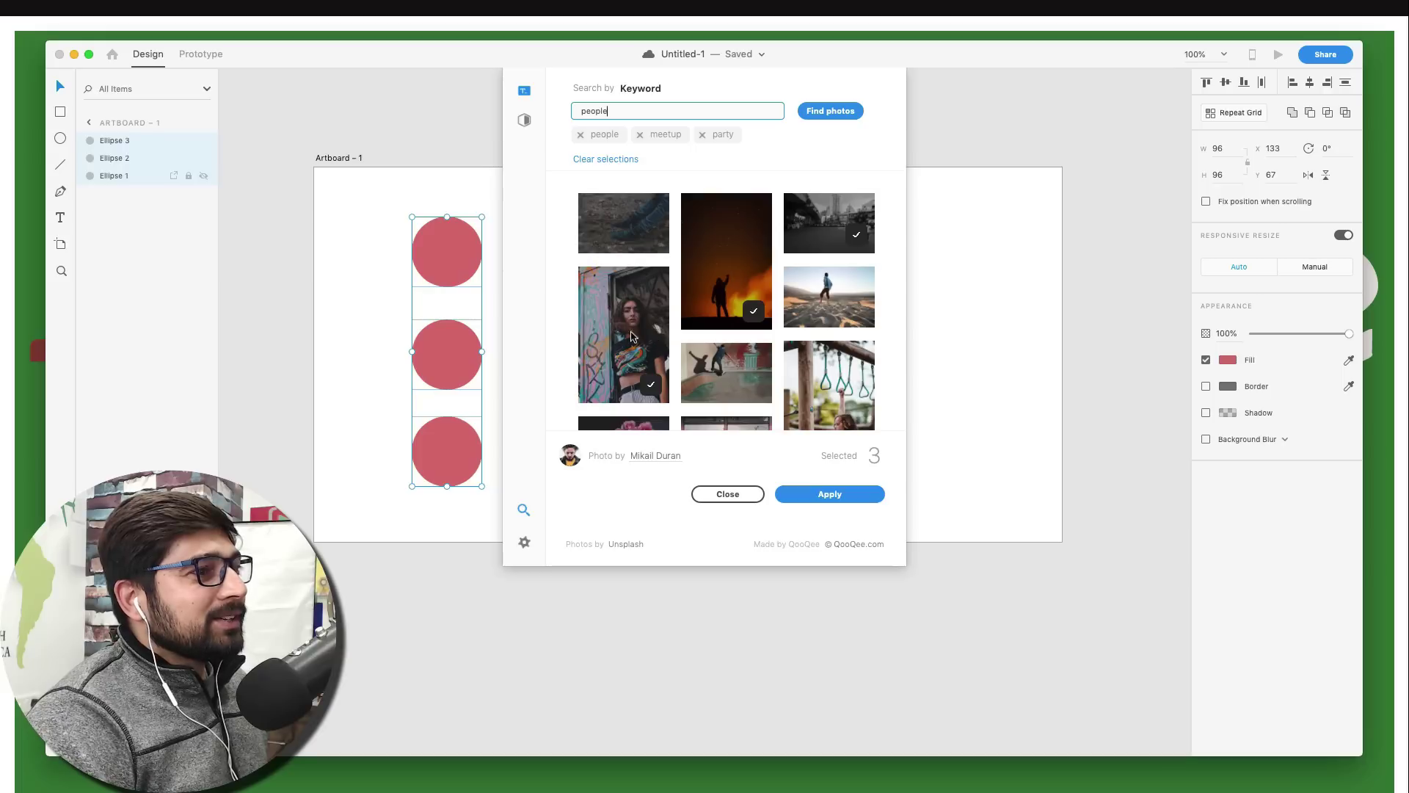
pyautogui.scroll(-2, 725, 323)
pyautogui.scroll(-5, 725, 324)
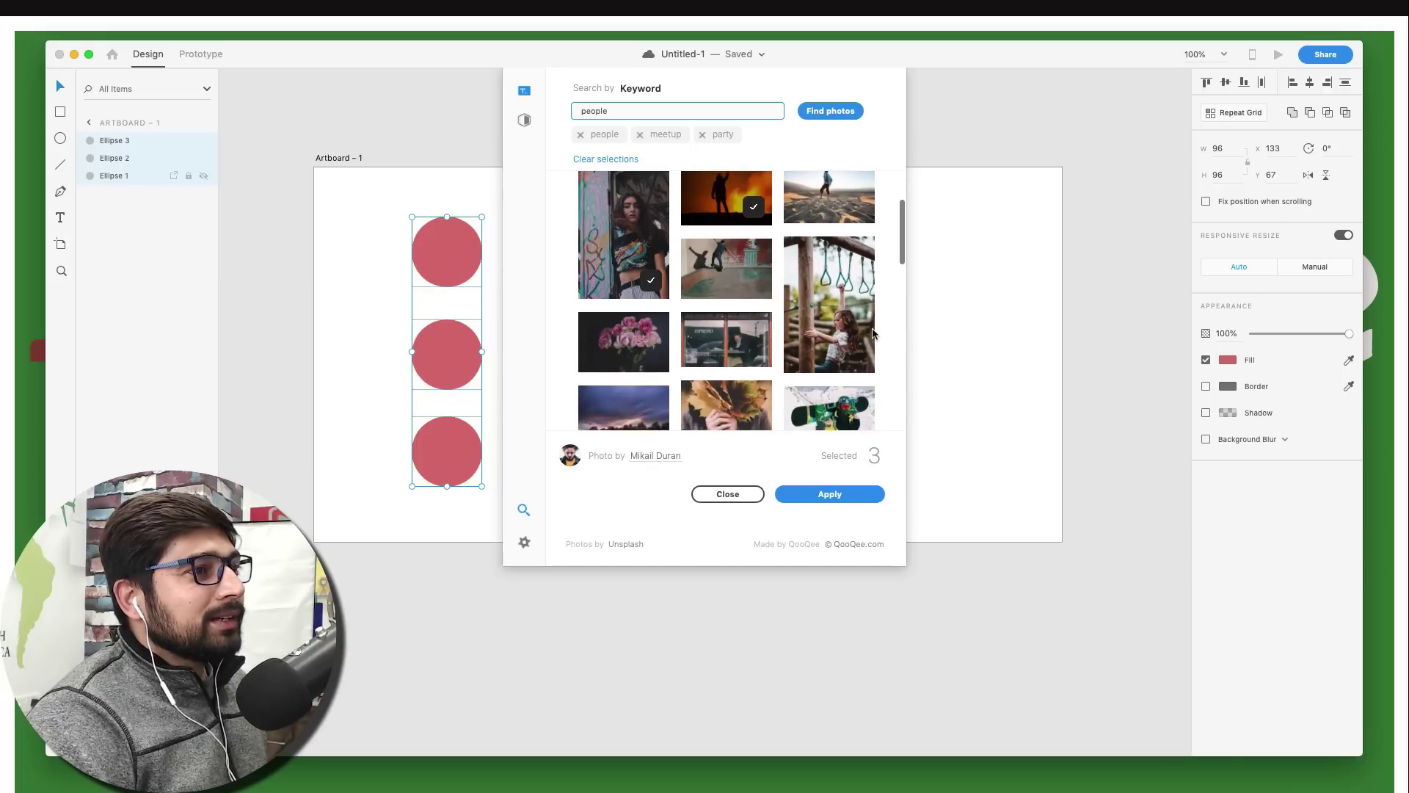
pyautogui.scroll(-3, 740, 339)
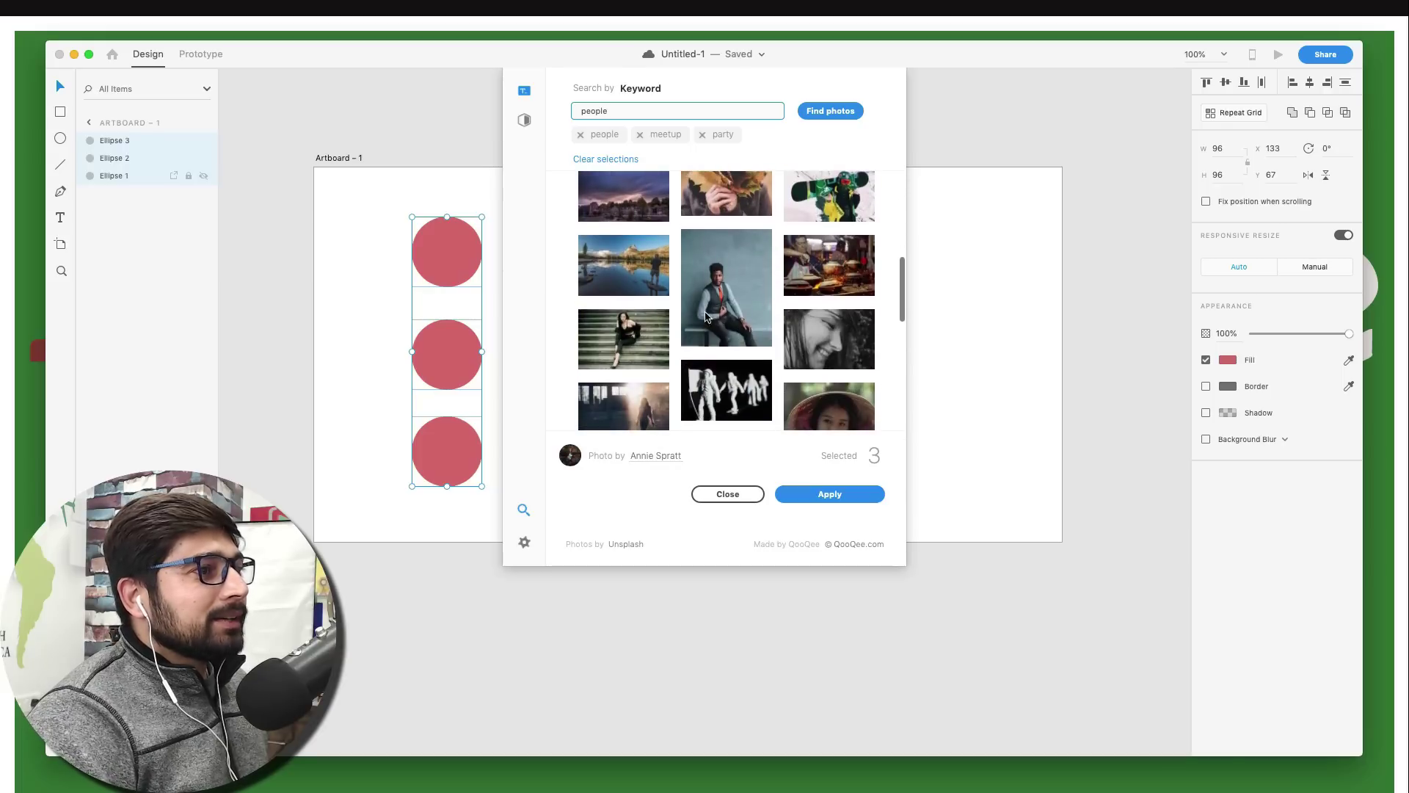
pyautogui.click(831, 493)
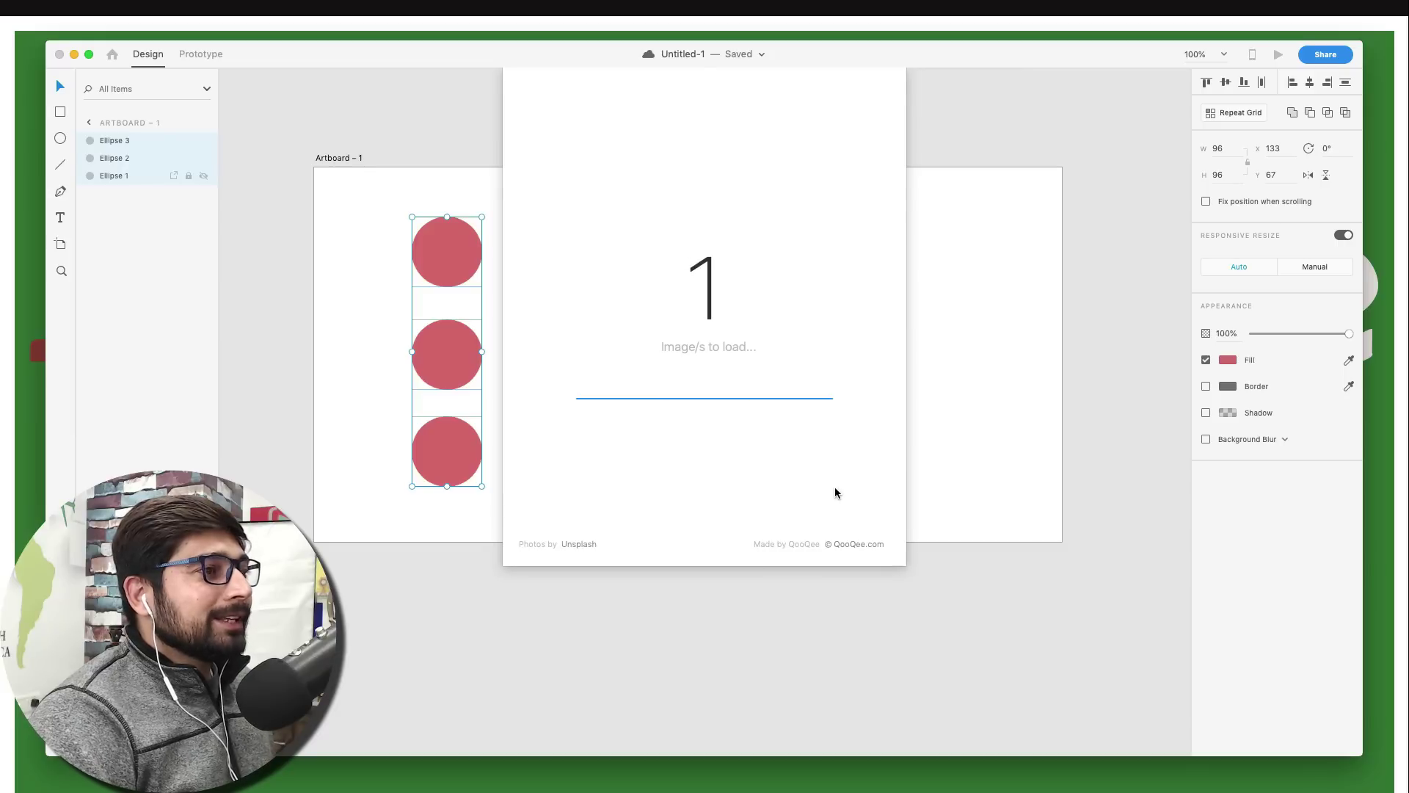
# Inspect how the photo of the seated man is cropped inside the upper circle, then deselect it.
pyautogui.click(591, 310)
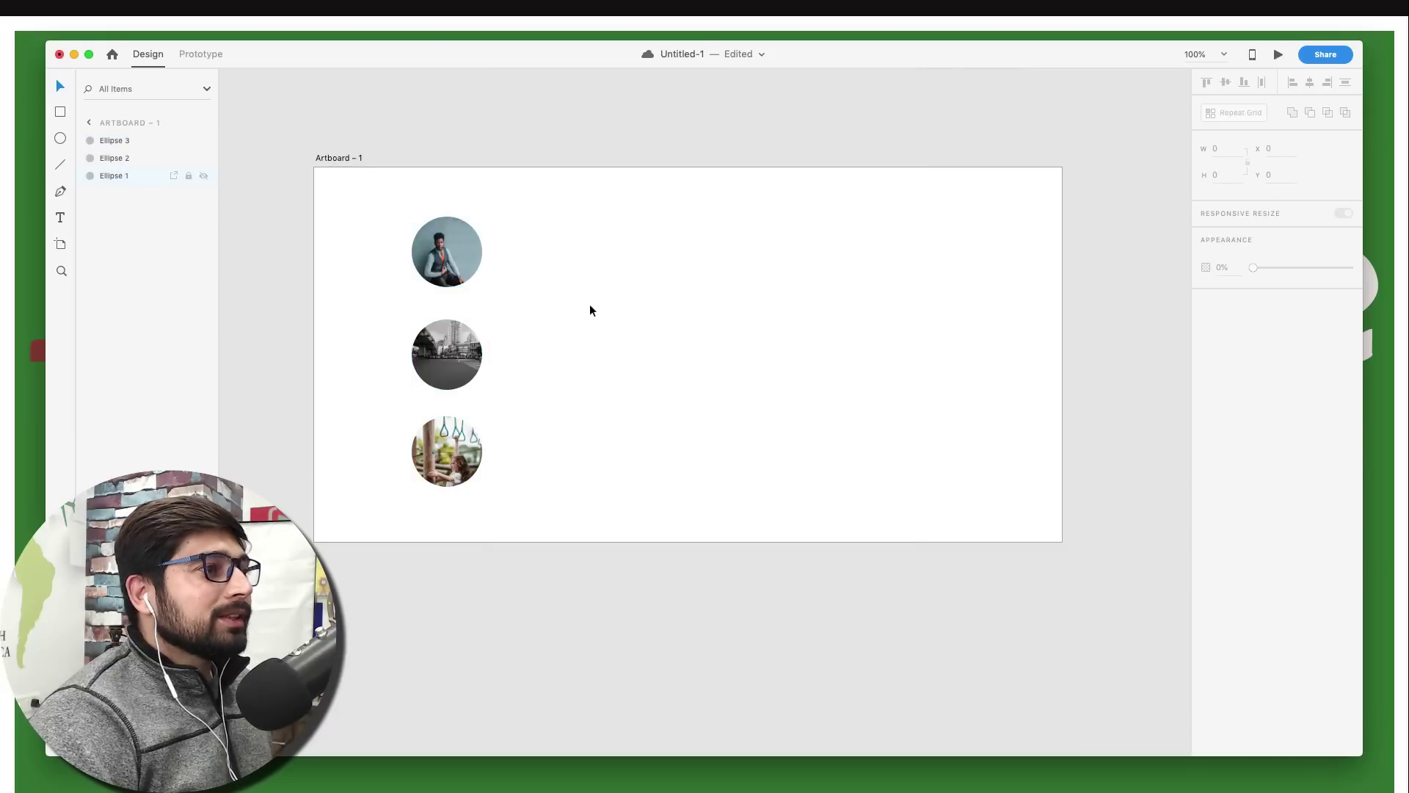
pyautogui.doubleClick(451, 260)
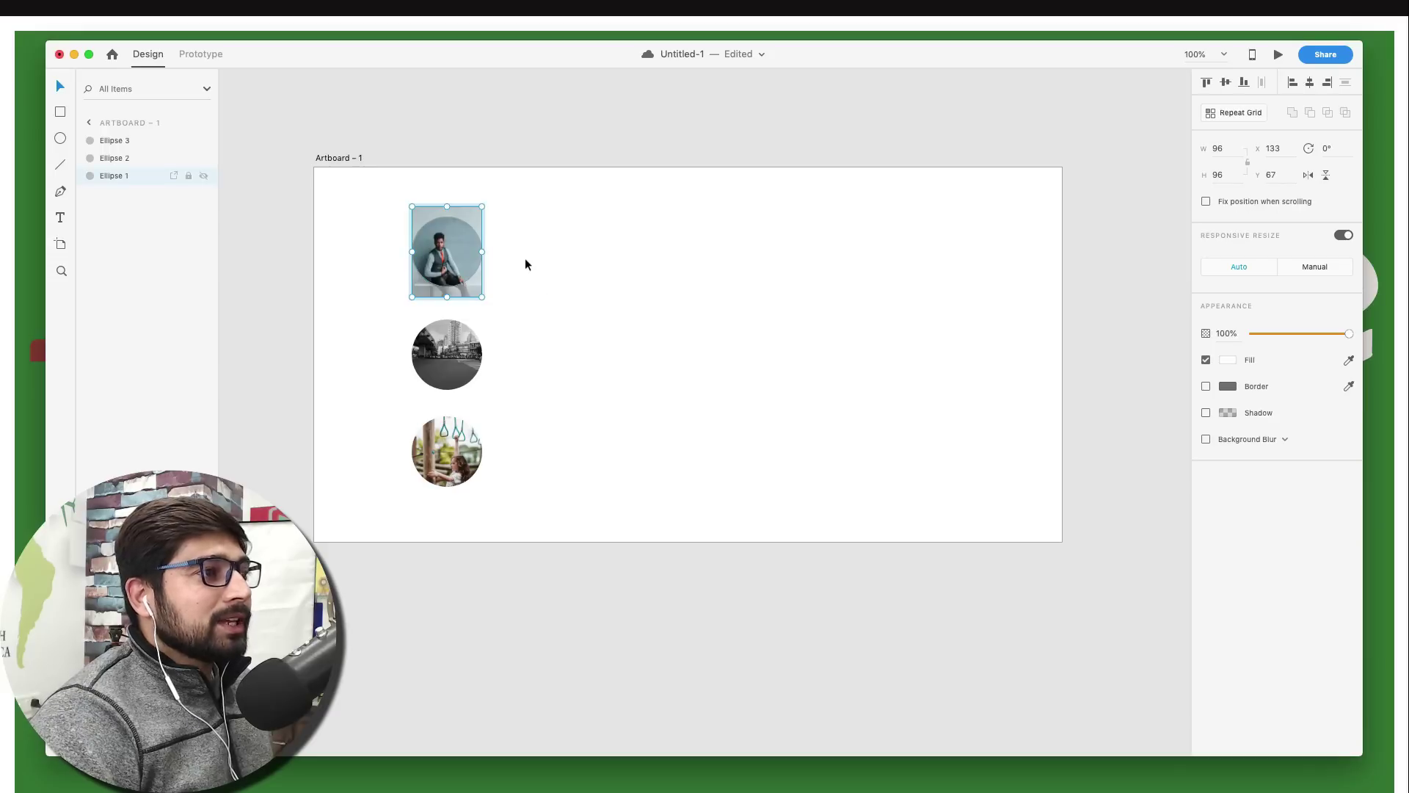
pyautogui.click(620, 278)
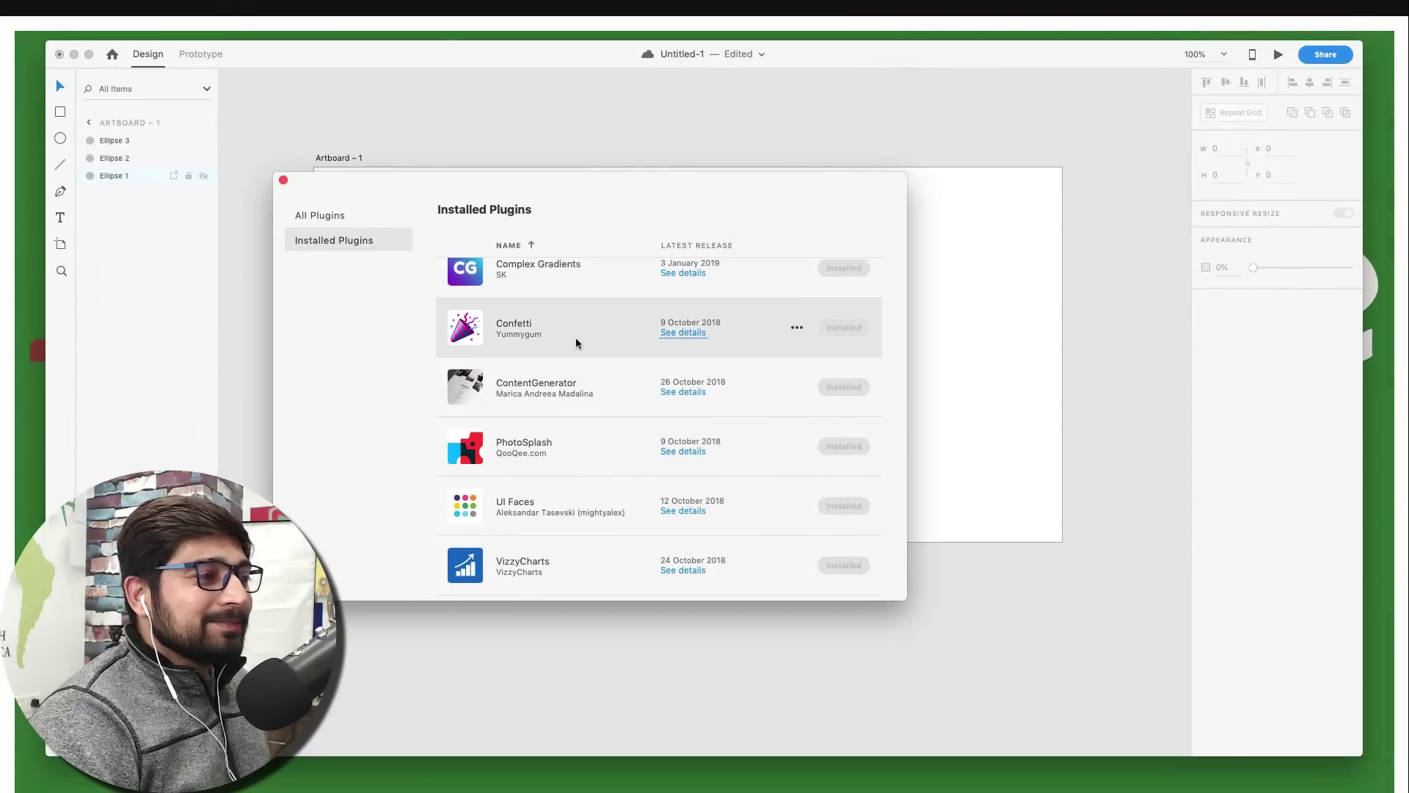
# Leave the installed plugins list and draw a rectangle about 343 by 77 beside the circles.
pyautogui.scroll(5, 589, 334)
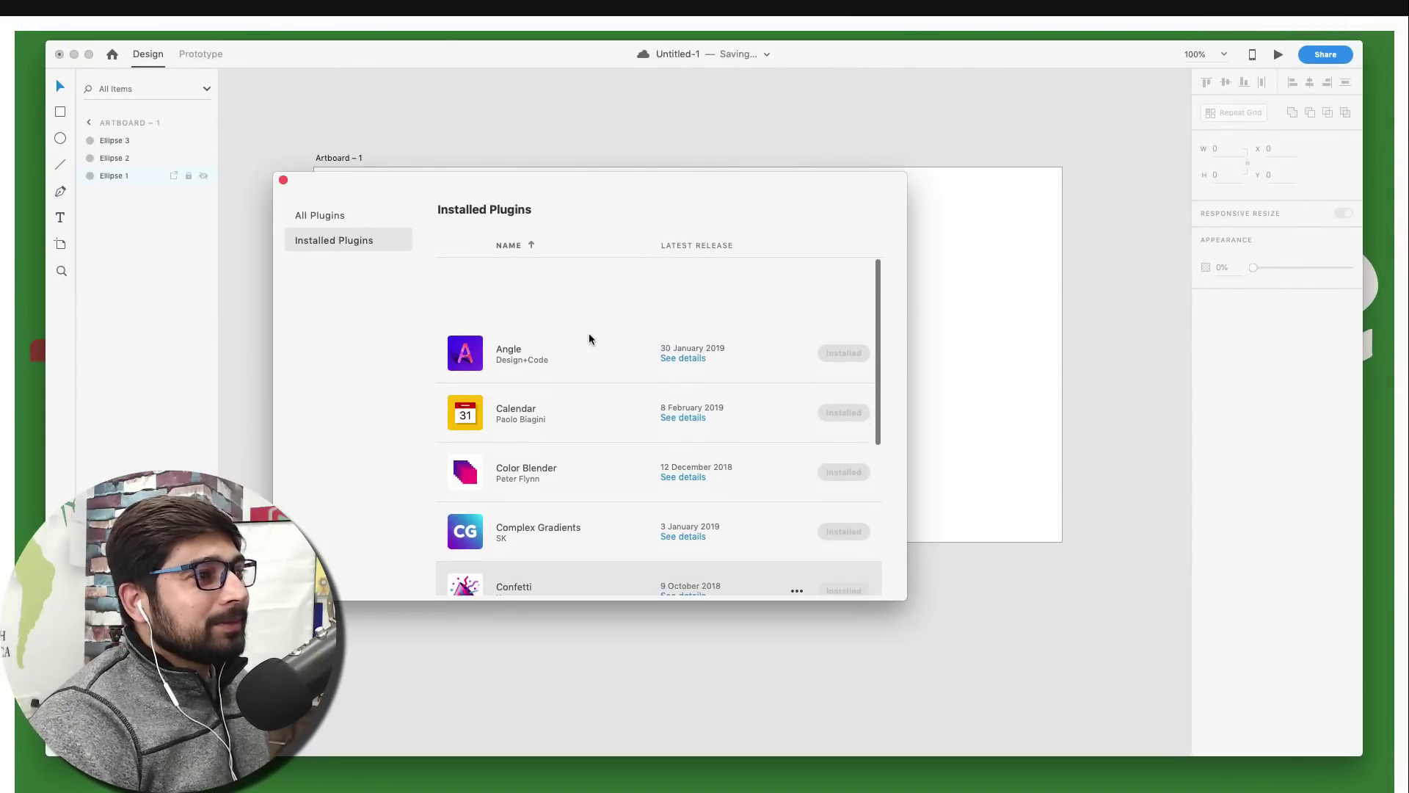
pyautogui.click(942, 306)
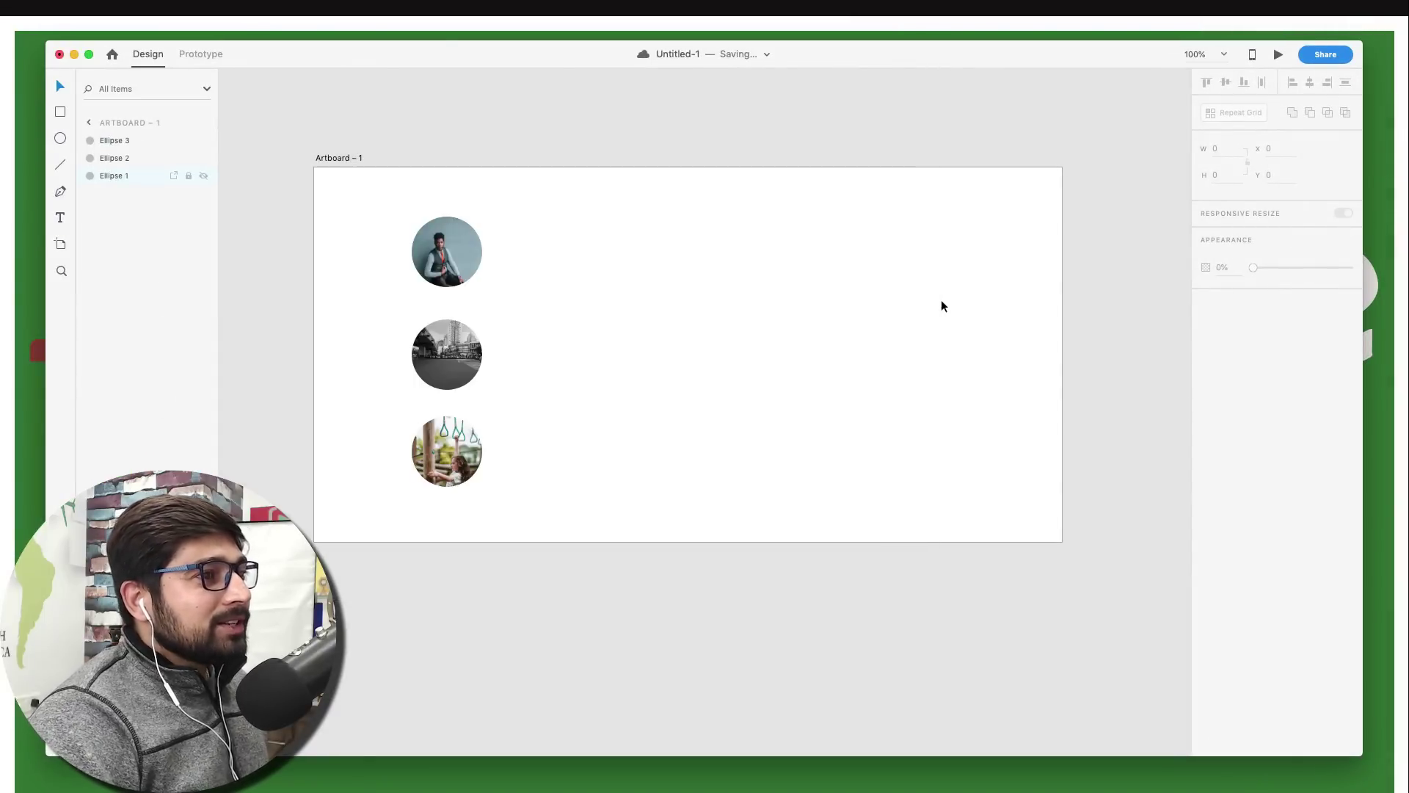
pyautogui.press('r')
pyautogui.moveTo(633, 257); pyautogui.dragTo(884, 313)
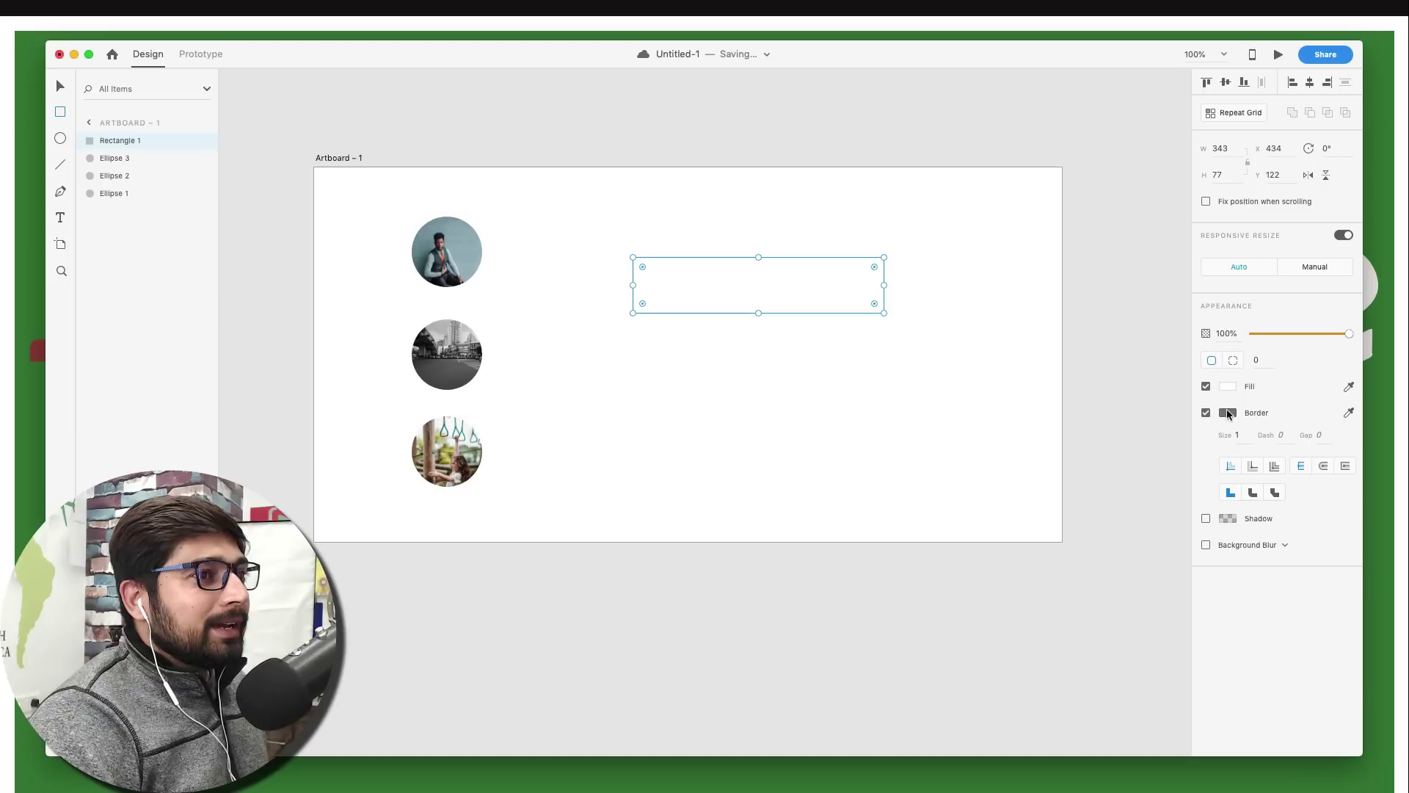
# Fill the wide rectangle with solid dark red #B73636 and deselect it.
pyautogui.click(1227, 386)
pyautogui.moveTo(1145, 367); pyautogui.dragTo(1134, 347)
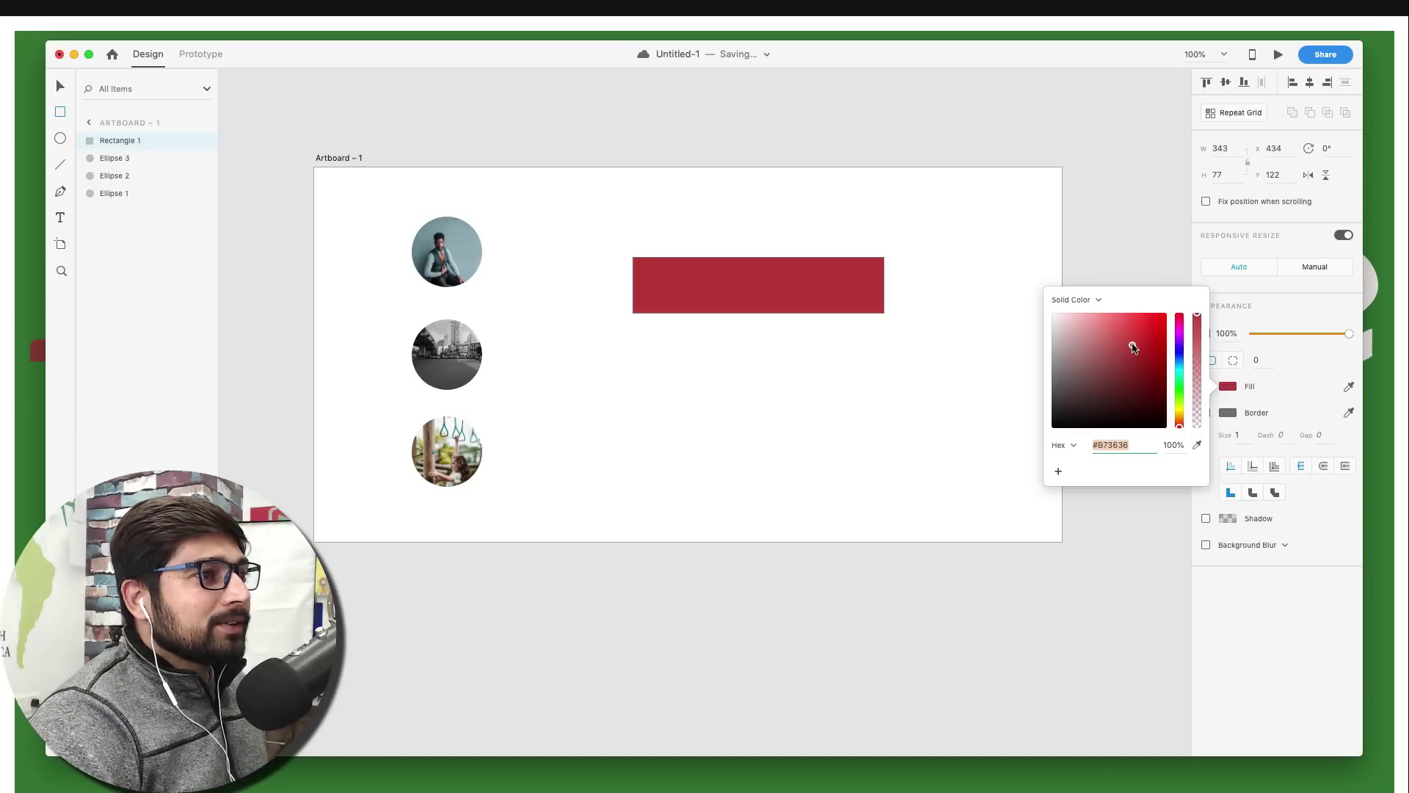
pyautogui.click(963, 430)
pyautogui.click(944, 417)
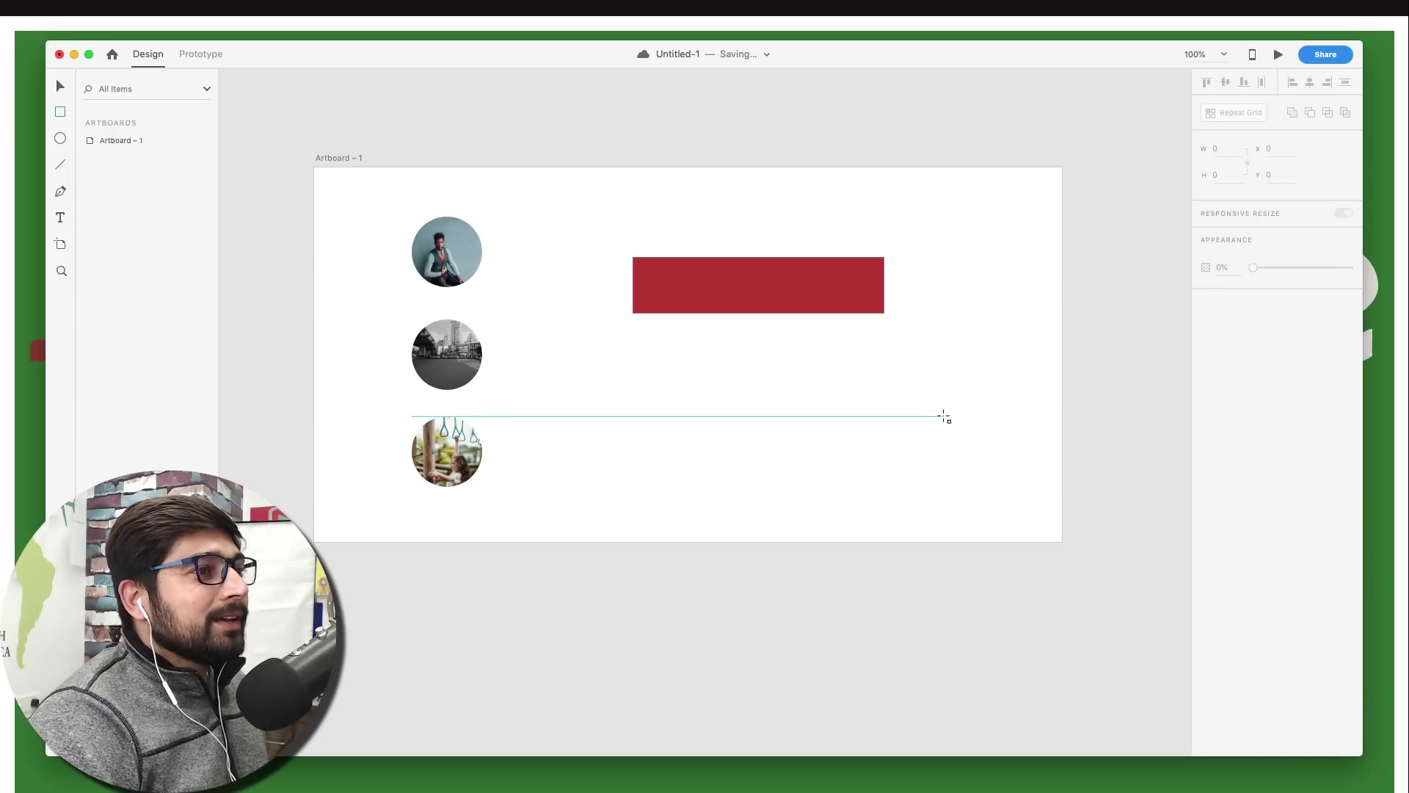
# Nudge the red rectangle 1 pixel to the right and set its width to 345.
pyautogui.press('v')
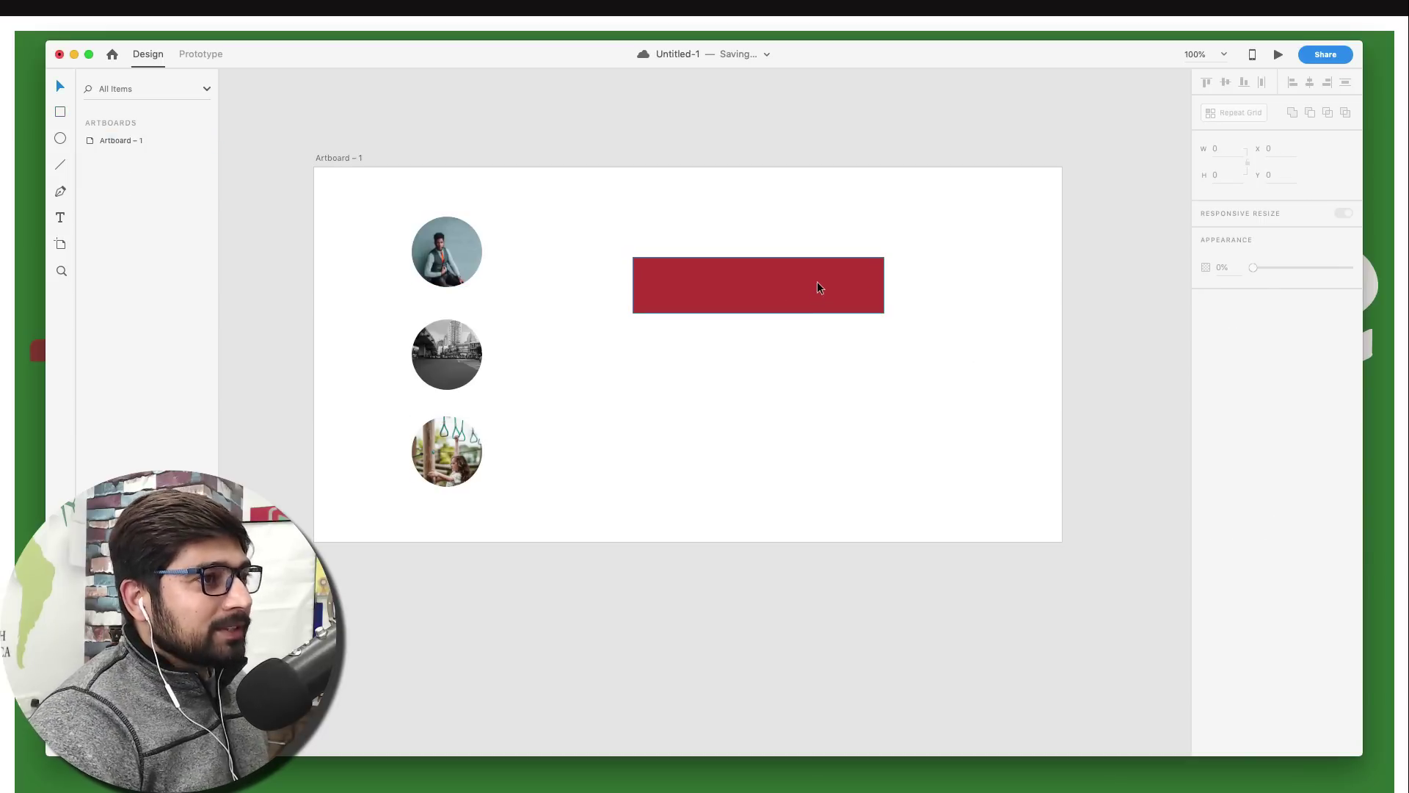
pyautogui.click(817, 284)
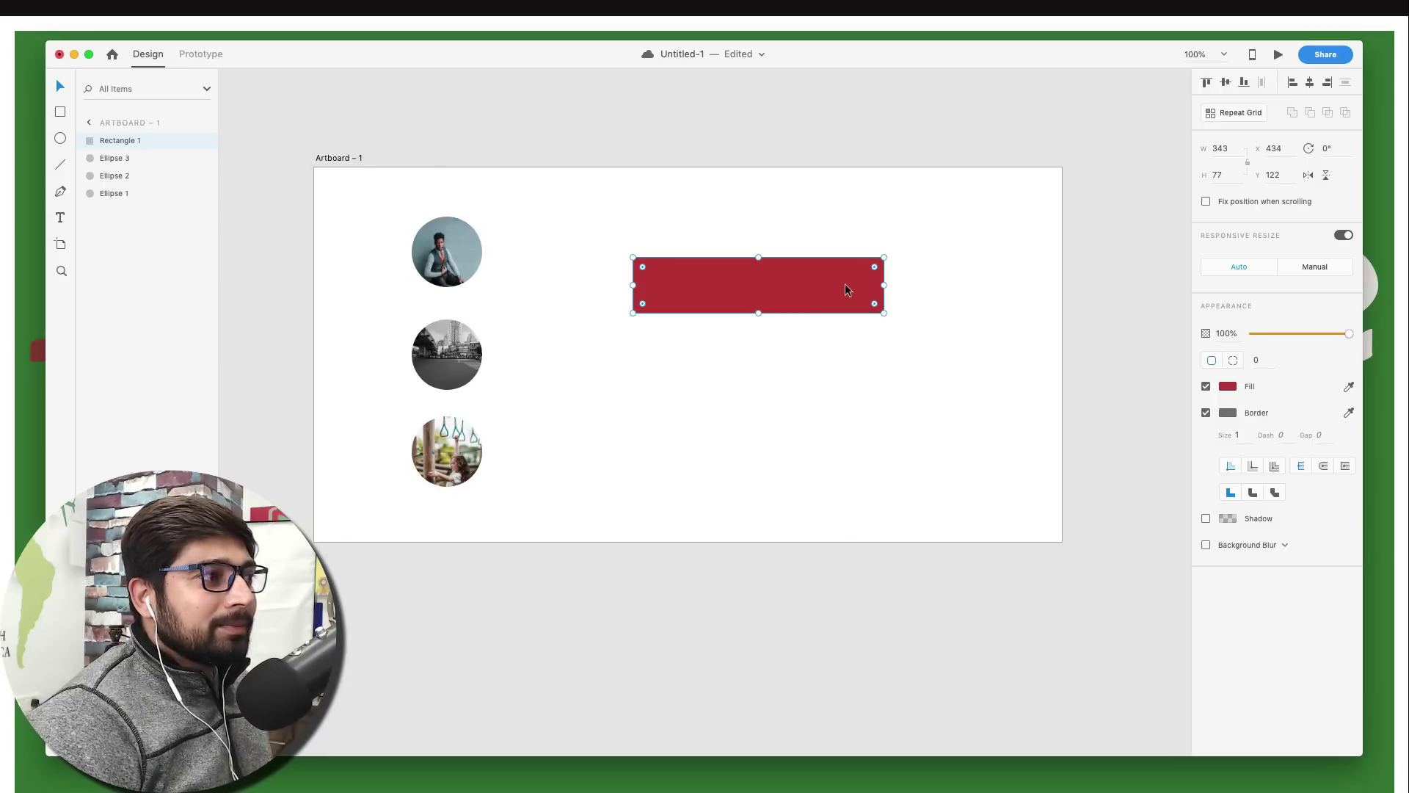
pyautogui.press('Right')
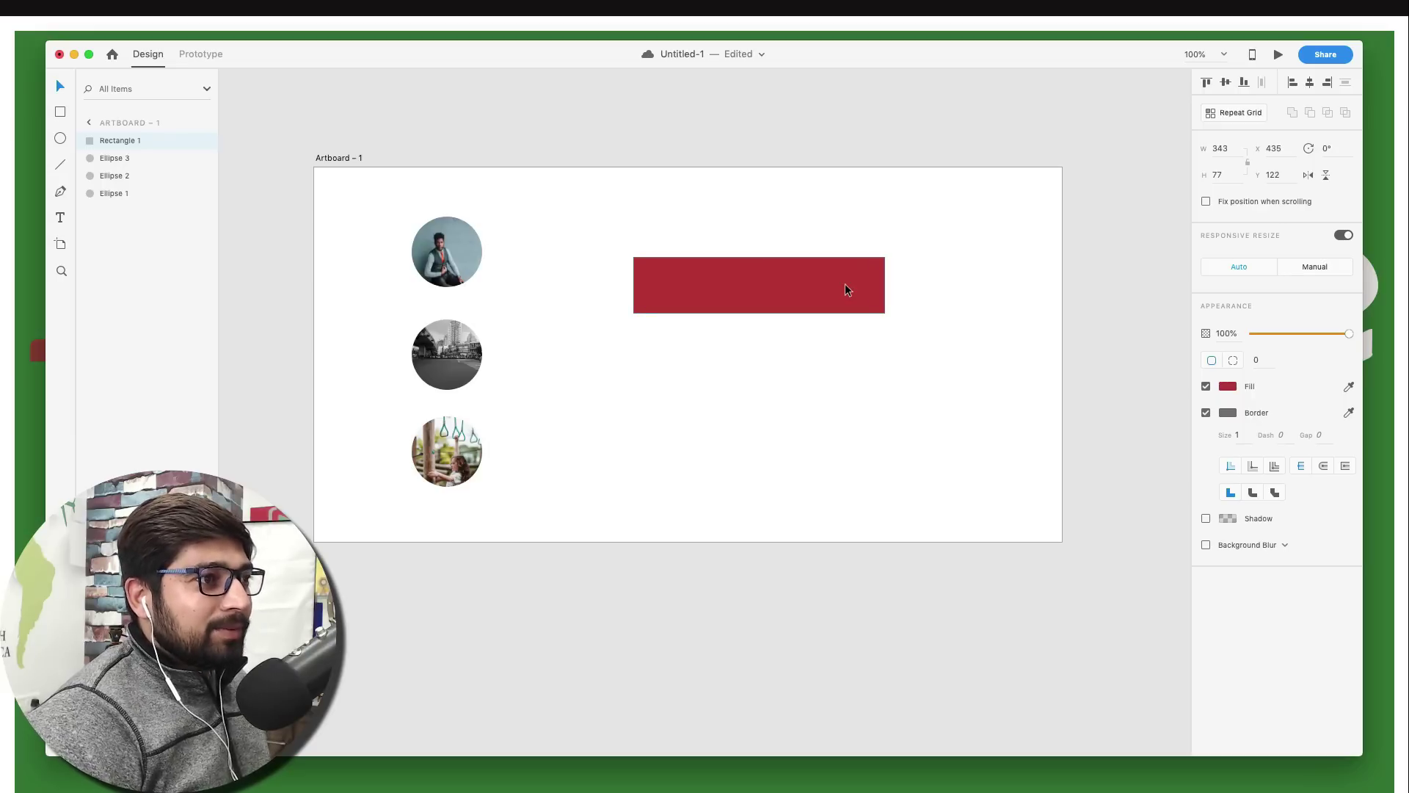
pyautogui.click(845, 286)
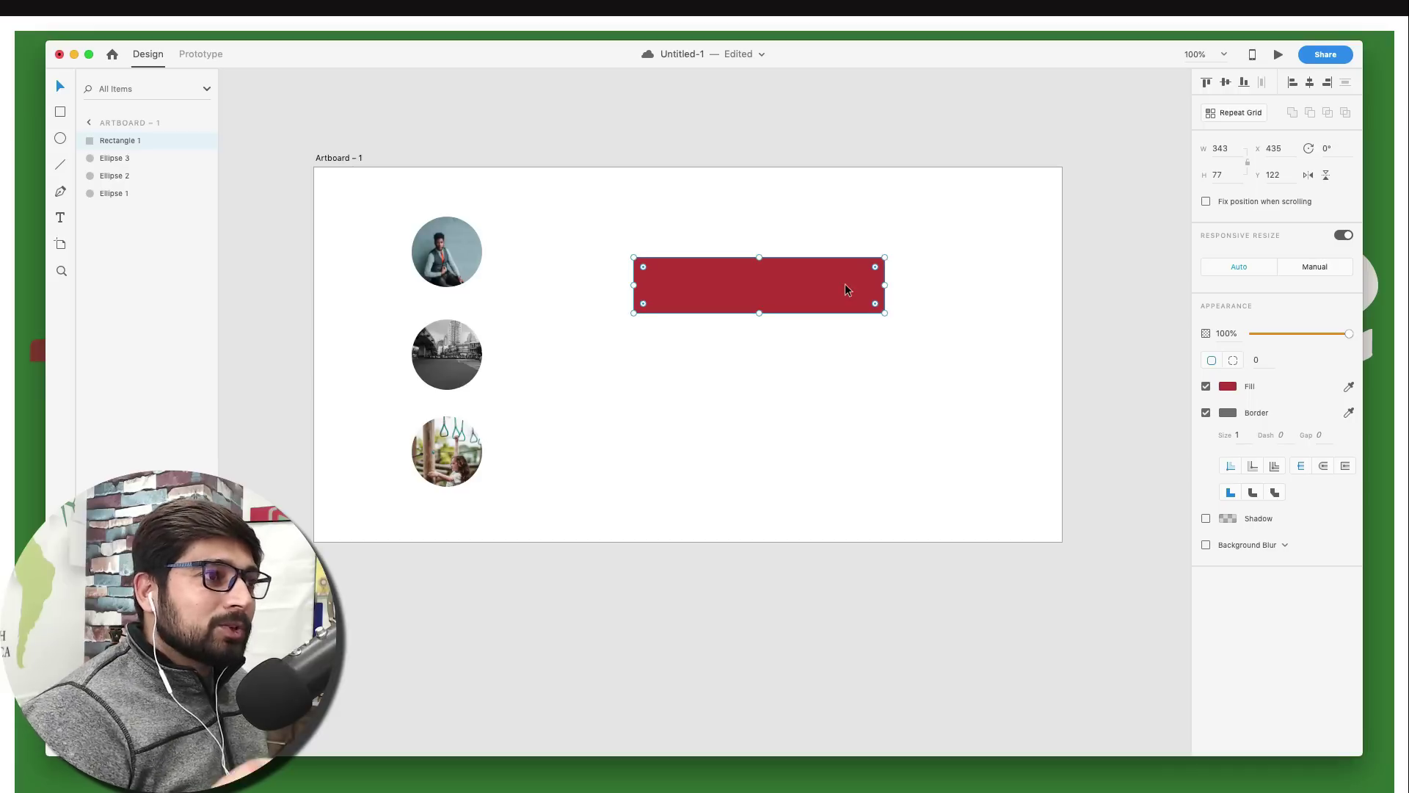
pyautogui.click(1225, 149)
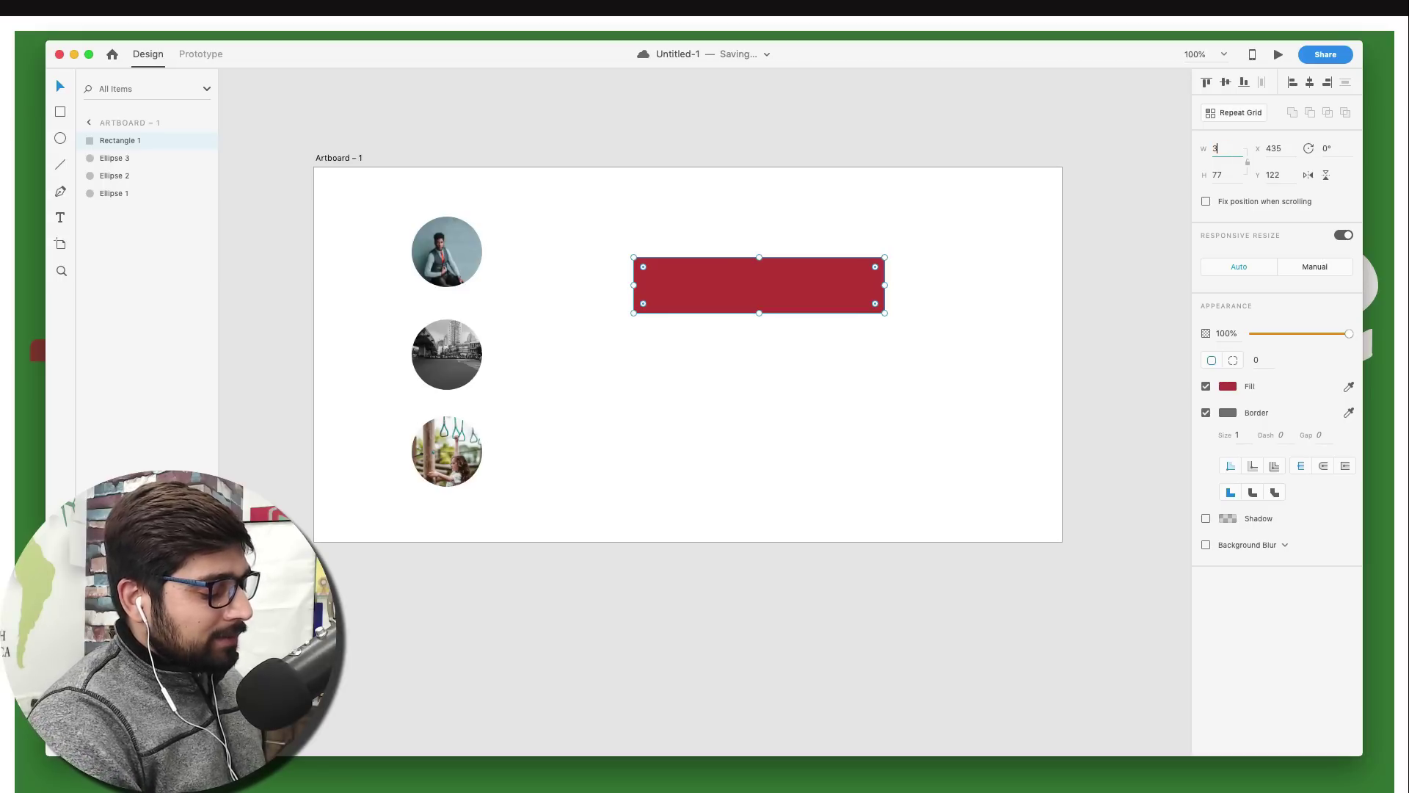
pyautogui.write('345')
pyautogui.press('Return')
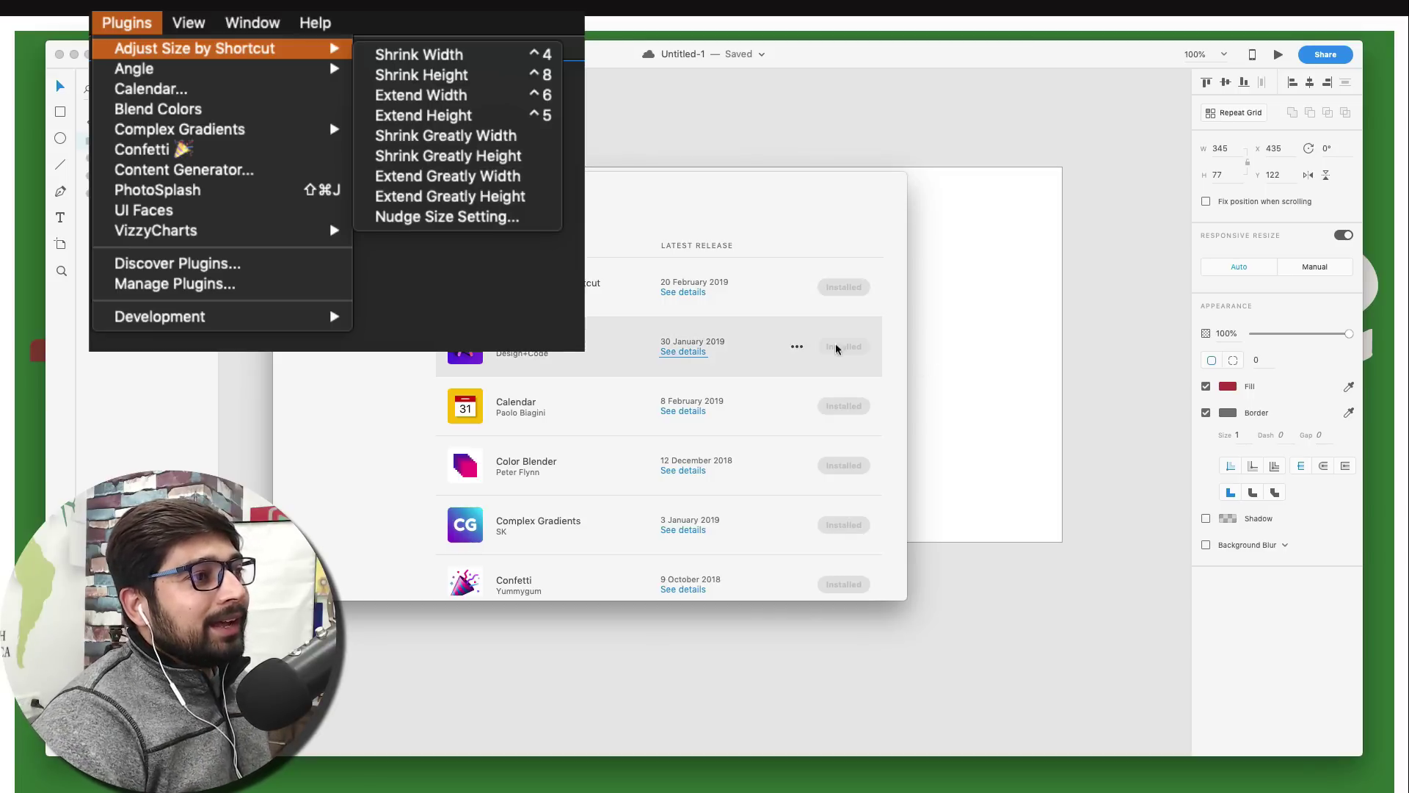
# Extend the red rectangle's width in 1-pixel increments to 353 with the Adjust Size by Shortcut plugin.
pyautogui.press('Escape')
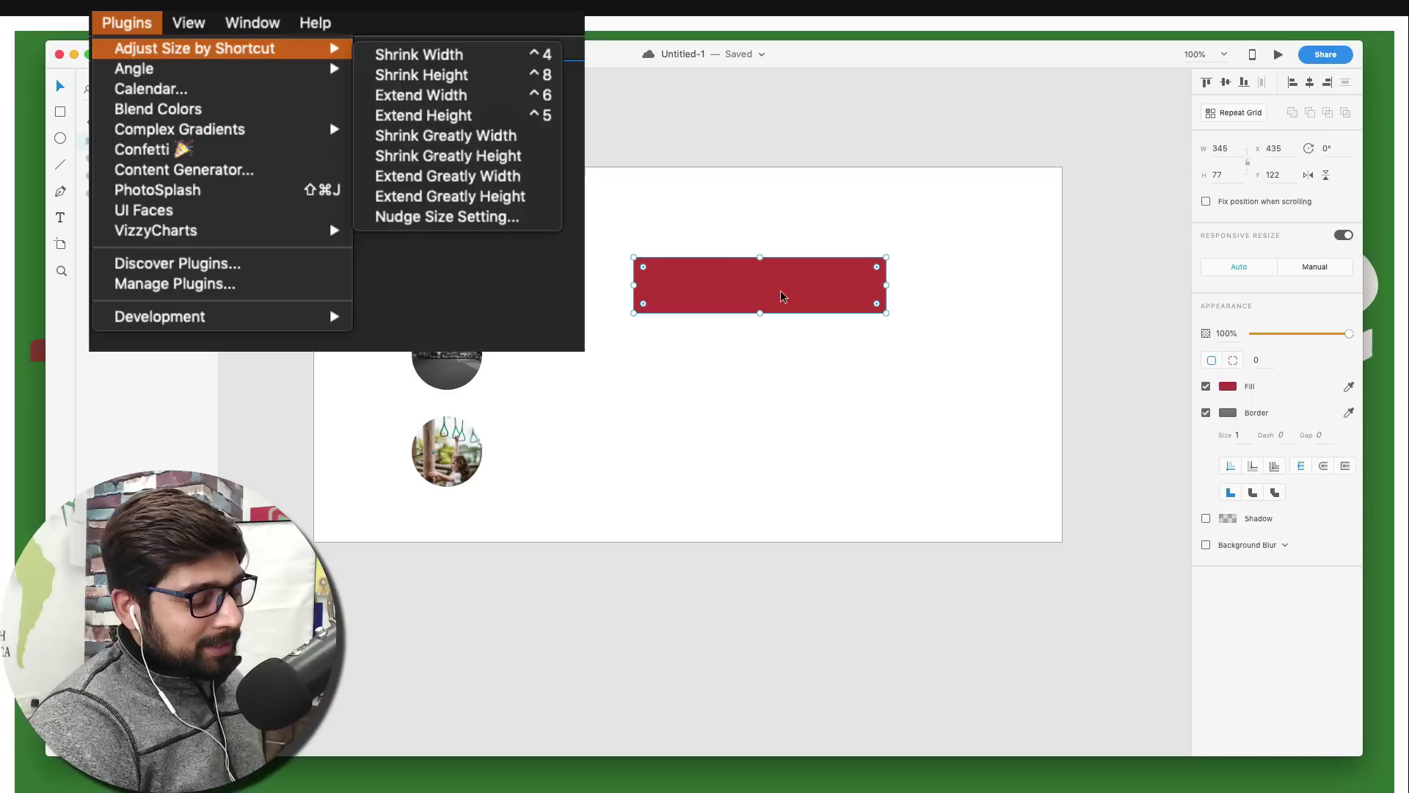
pyautogui.press('super+2')
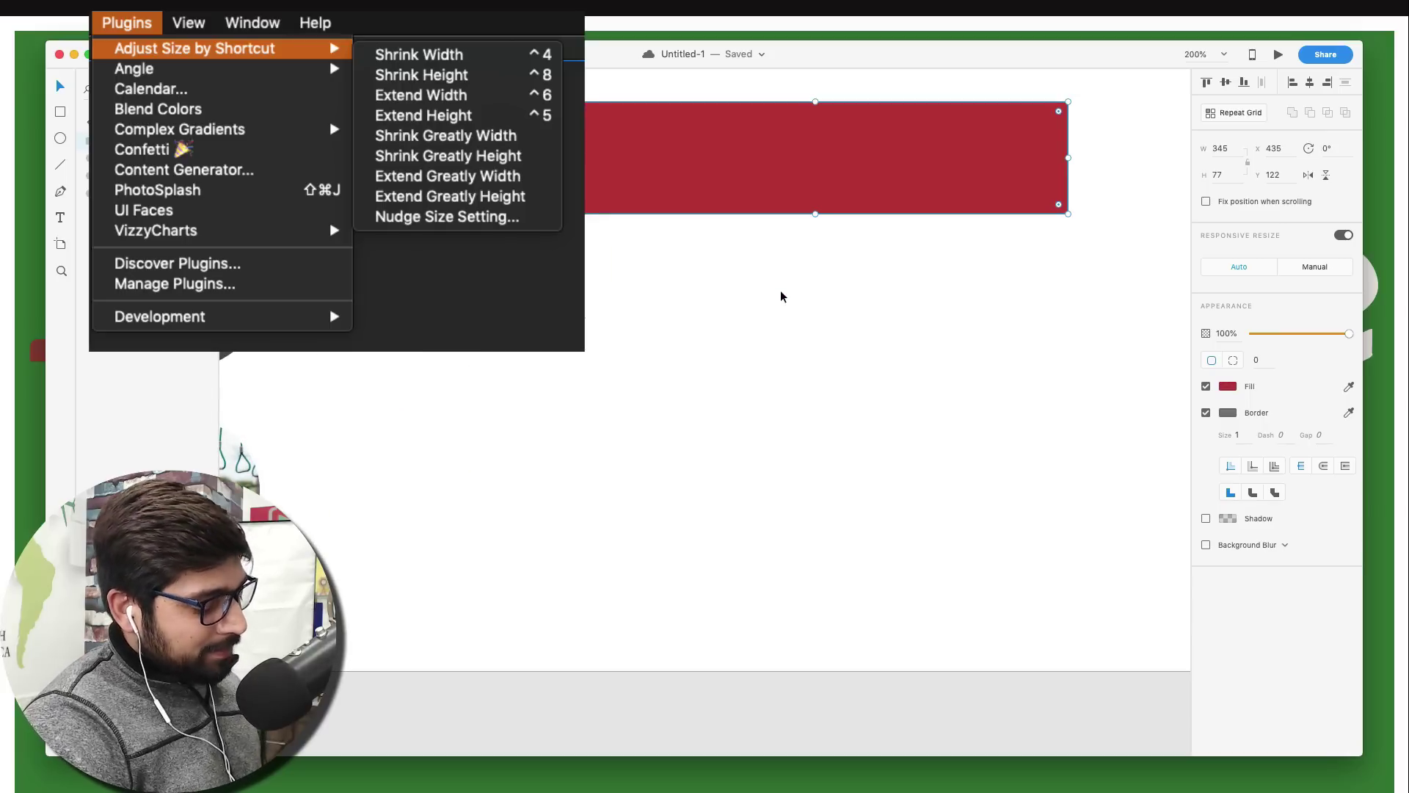
pyautogui.hotkey('ctrl', '6')
pyautogui.hotkey('ctrl', '6')
pyautogui.hotkey('ctrl', '6')
pyautogui.hotkey('ctrl', '6')
pyautogui.hotkey('ctrl', '6')
pyautogui.hotkey('ctrl', '6')
pyautogui.hotkey('ctrl', '6')
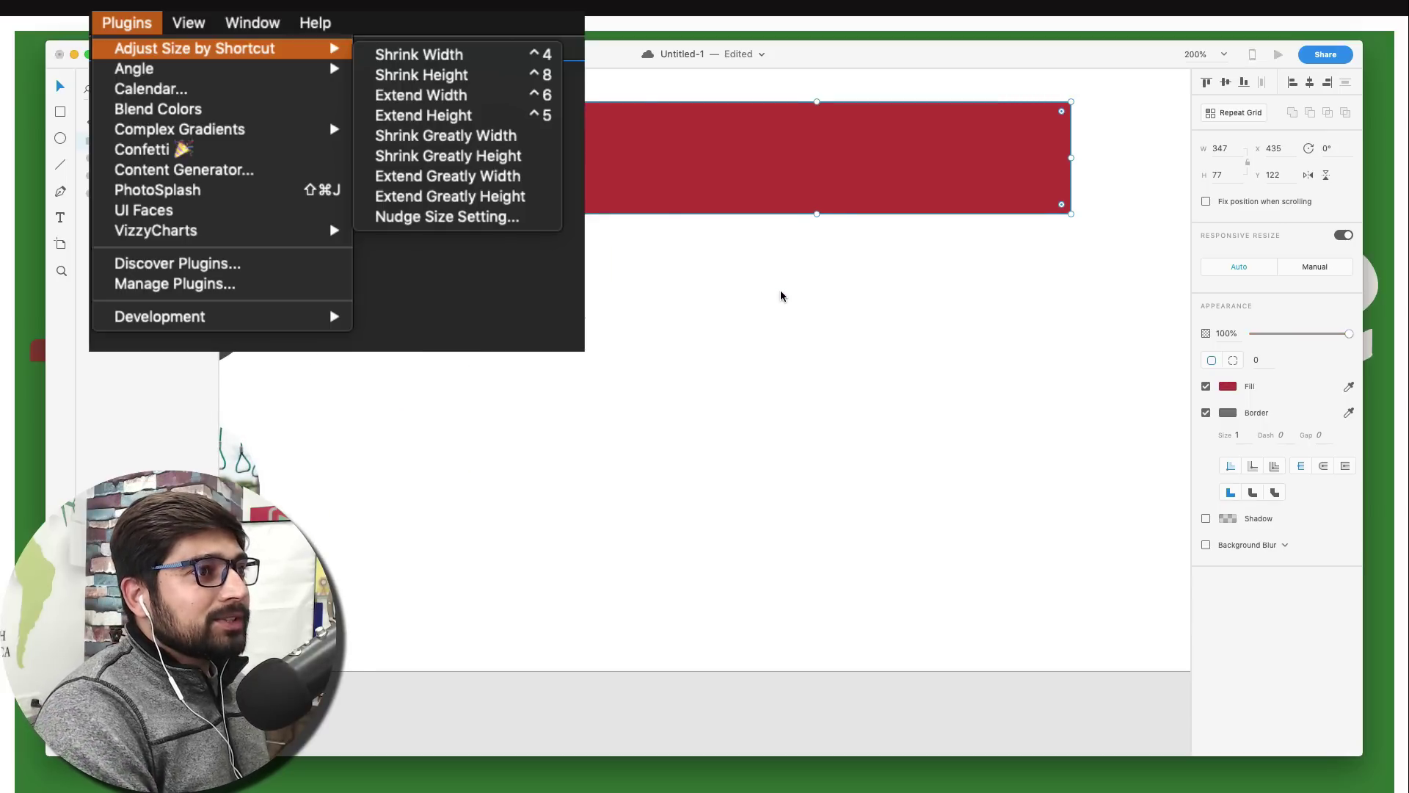
pyautogui.hotkey('ctrl', '6')
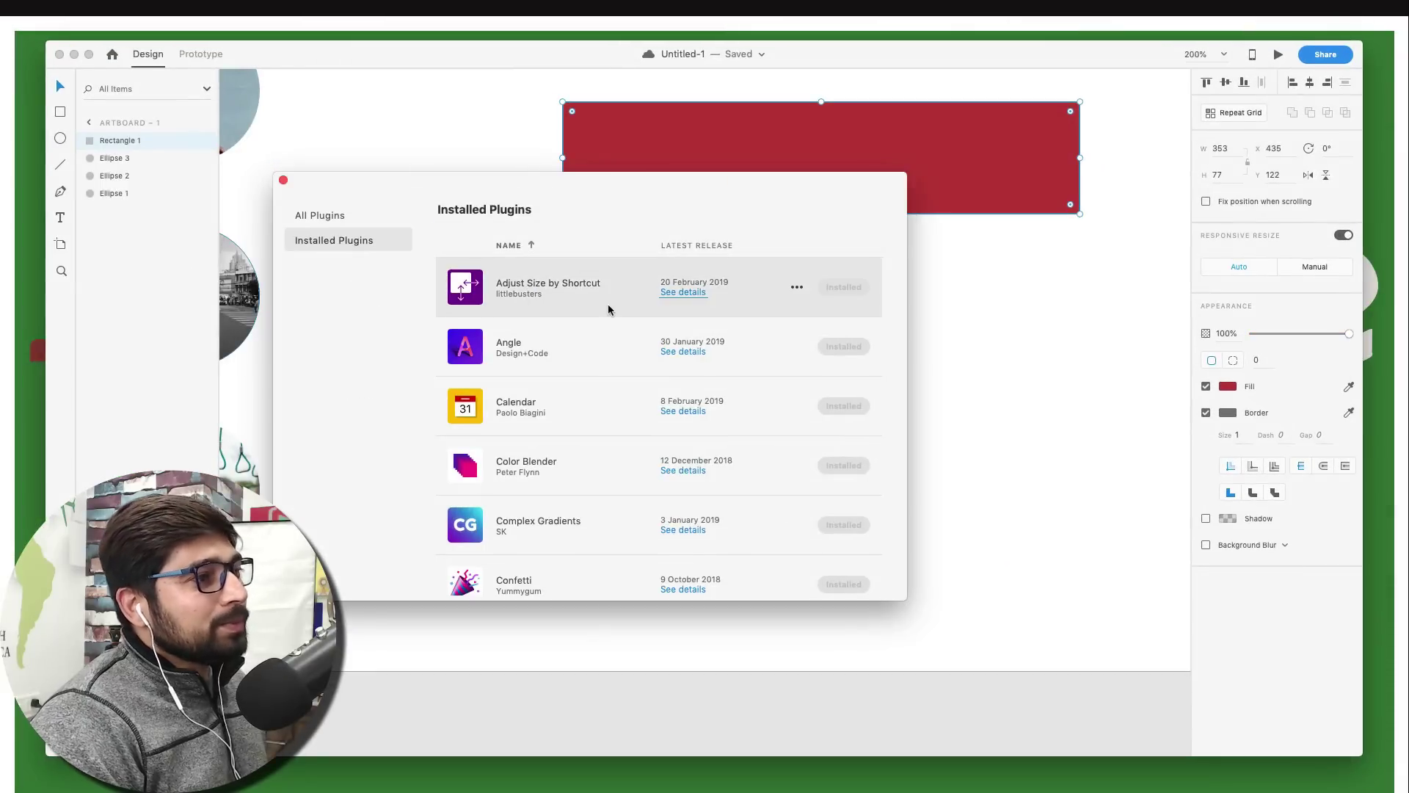
# Leave the plugin list and draw a tall rectangle about 57 by 120 below the red one.
pyautogui.click(1032, 322)
pyautogui.scroll(-3, 574, 300)
pyautogui.scroll(-3, 574, 300)
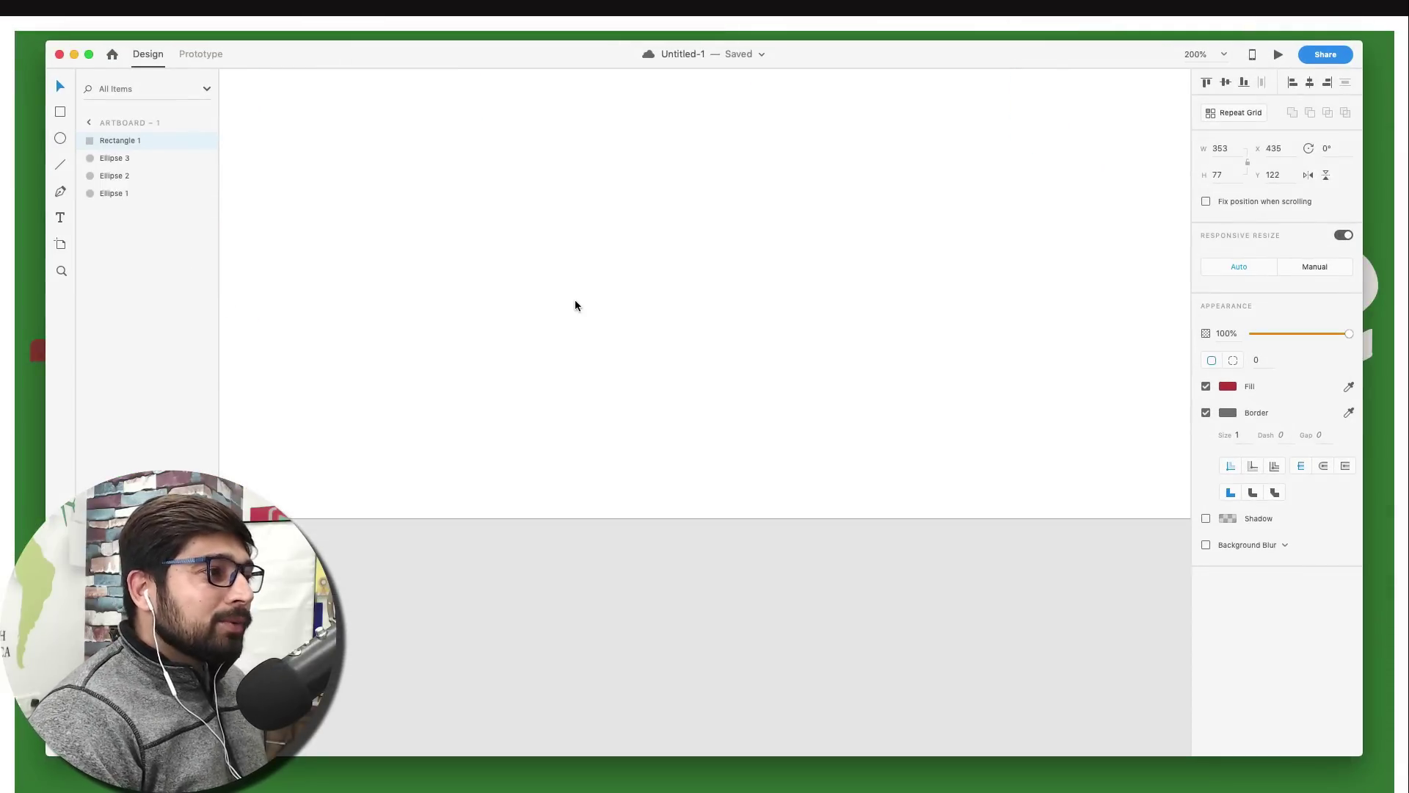
pyautogui.scroll(1, 574, 301)
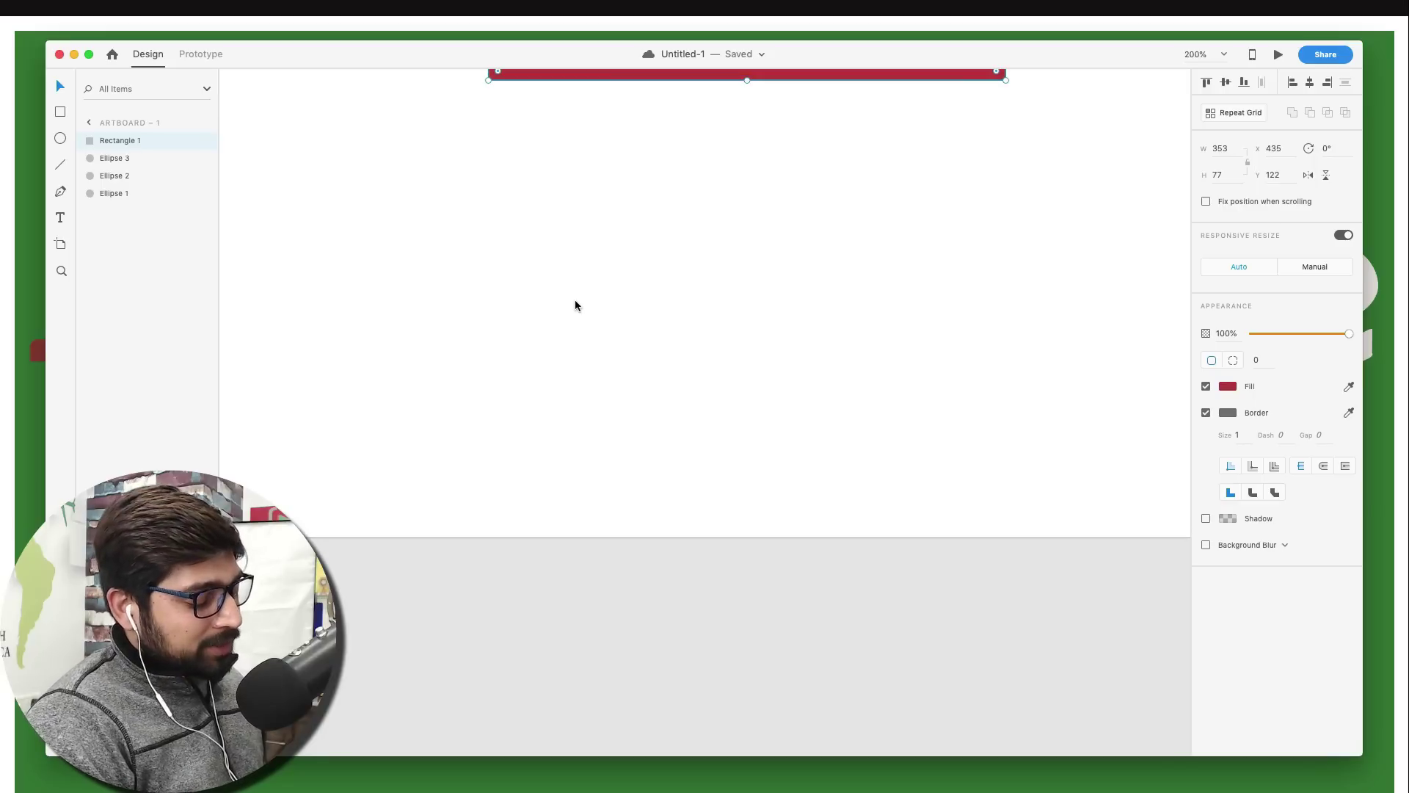
pyautogui.press('r')
pyautogui.moveTo(404, 259); pyautogui.dragTo(486, 433)
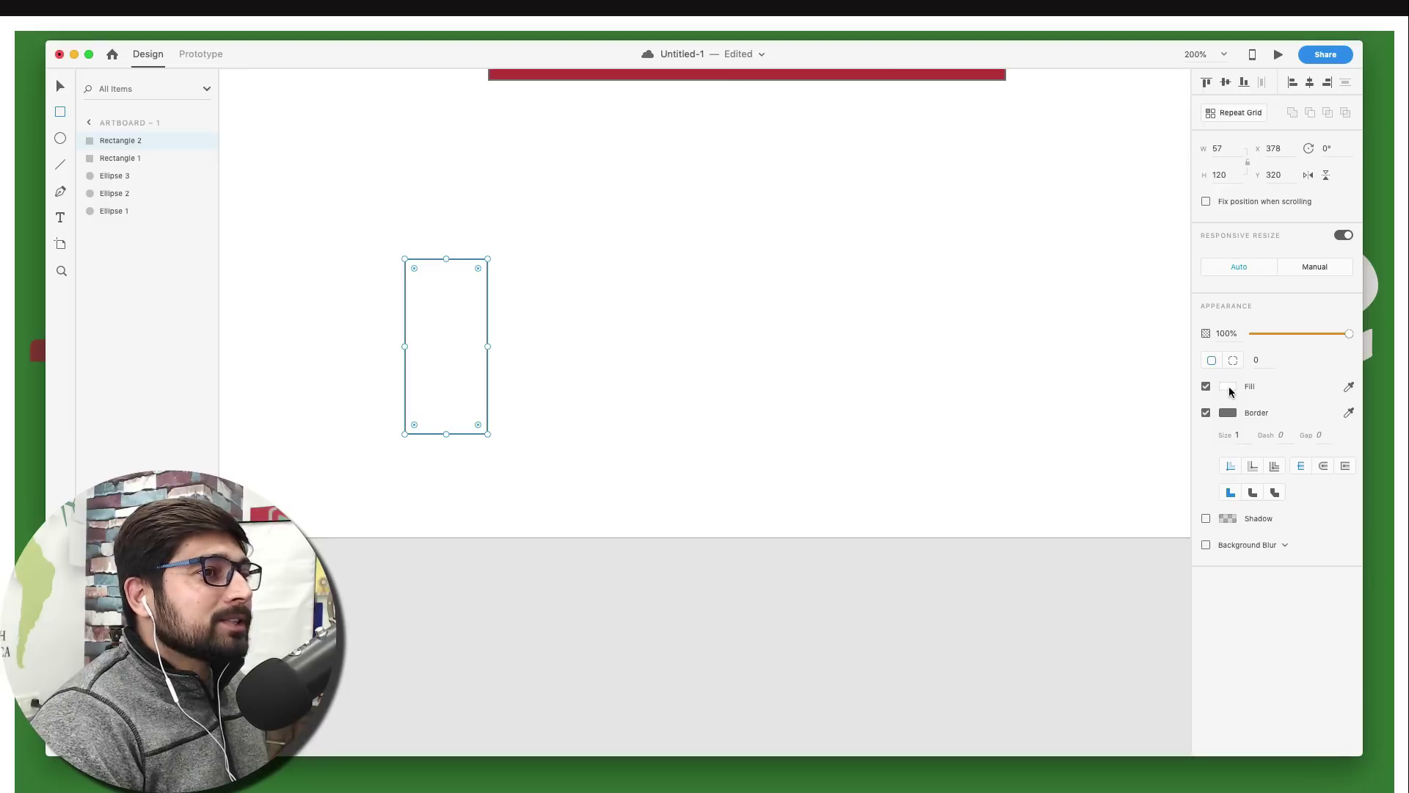
# Fill the tall rectangle with solid purple #9D2EE2.
pyautogui.click(1230, 383)
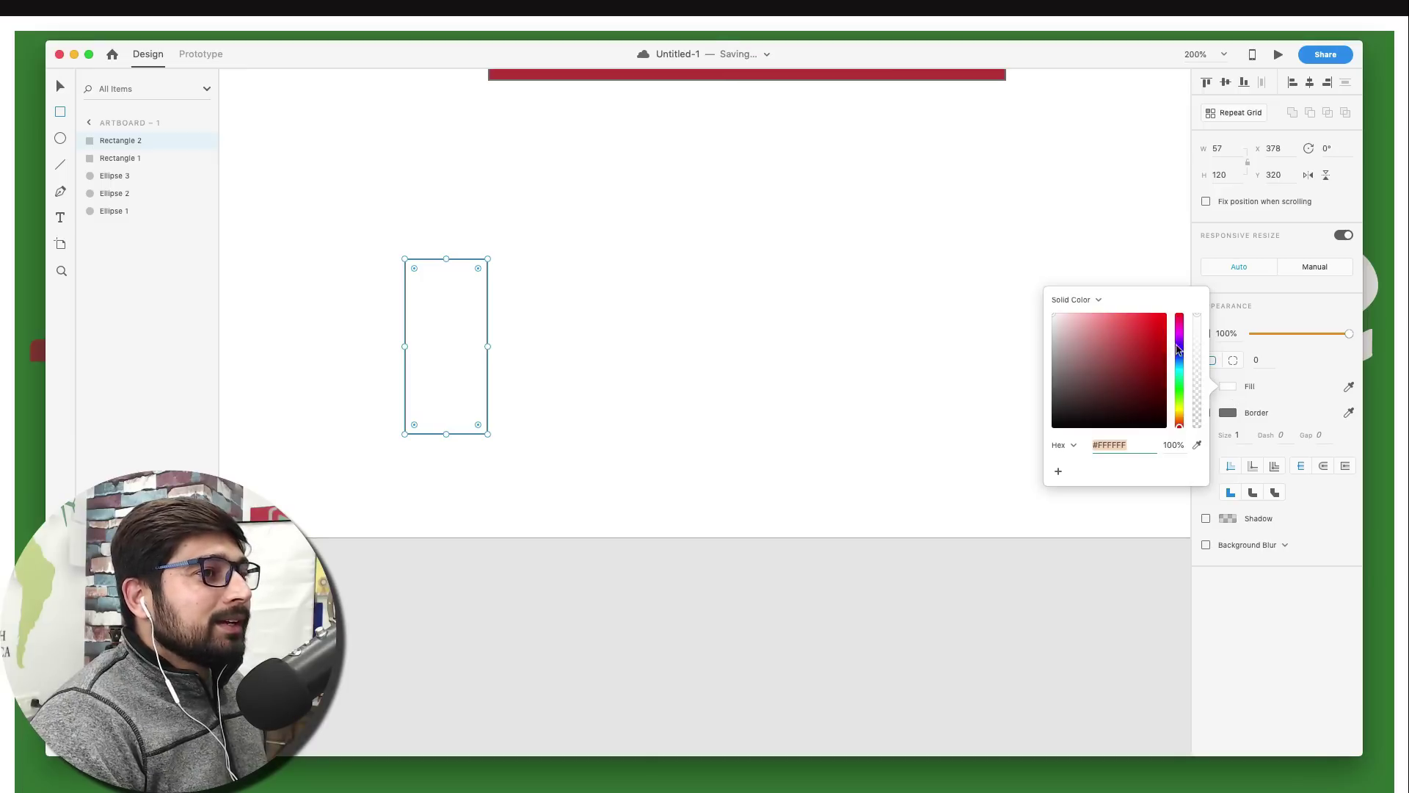
pyautogui.click(1179, 342)
pyautogui.click(1143, 325)
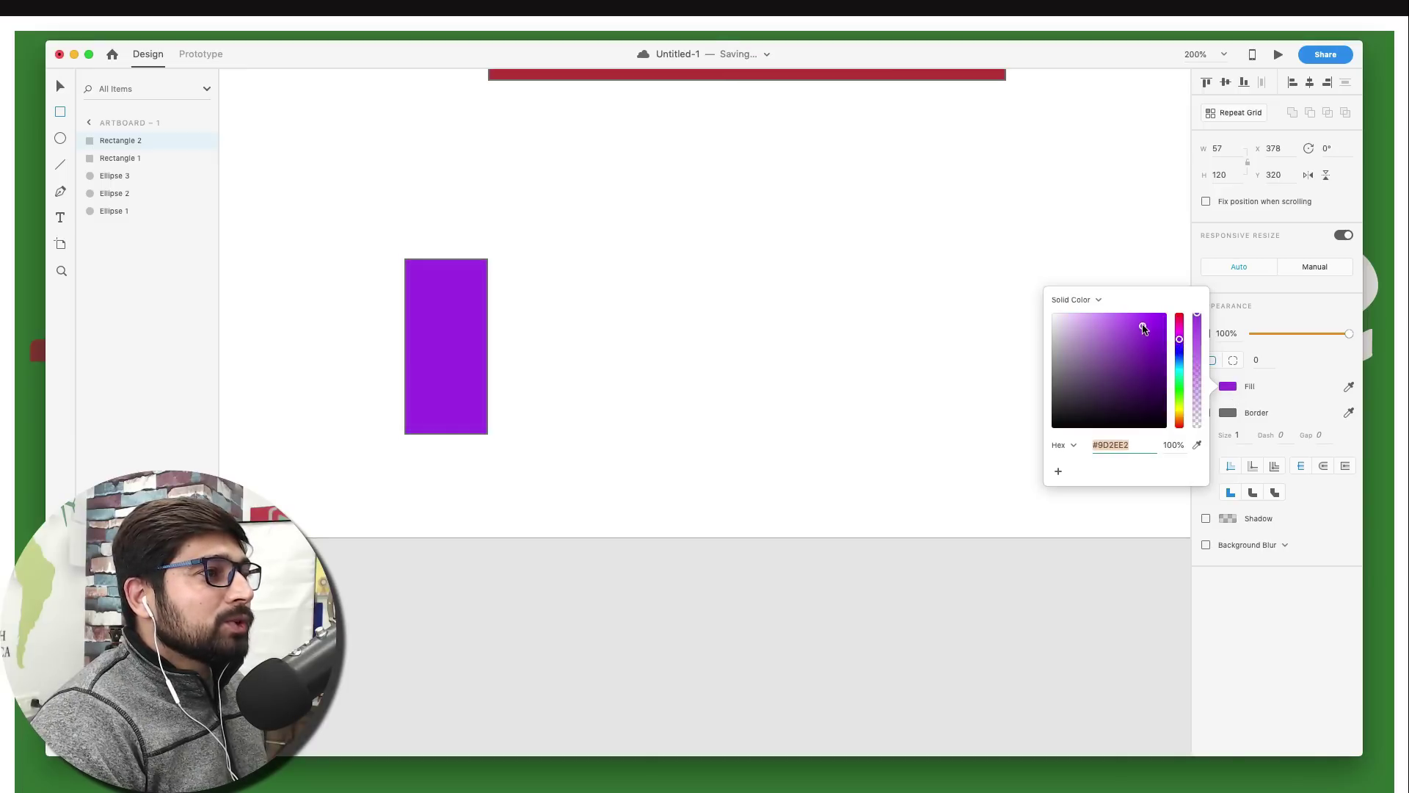
pyautogui.click(980, 293)
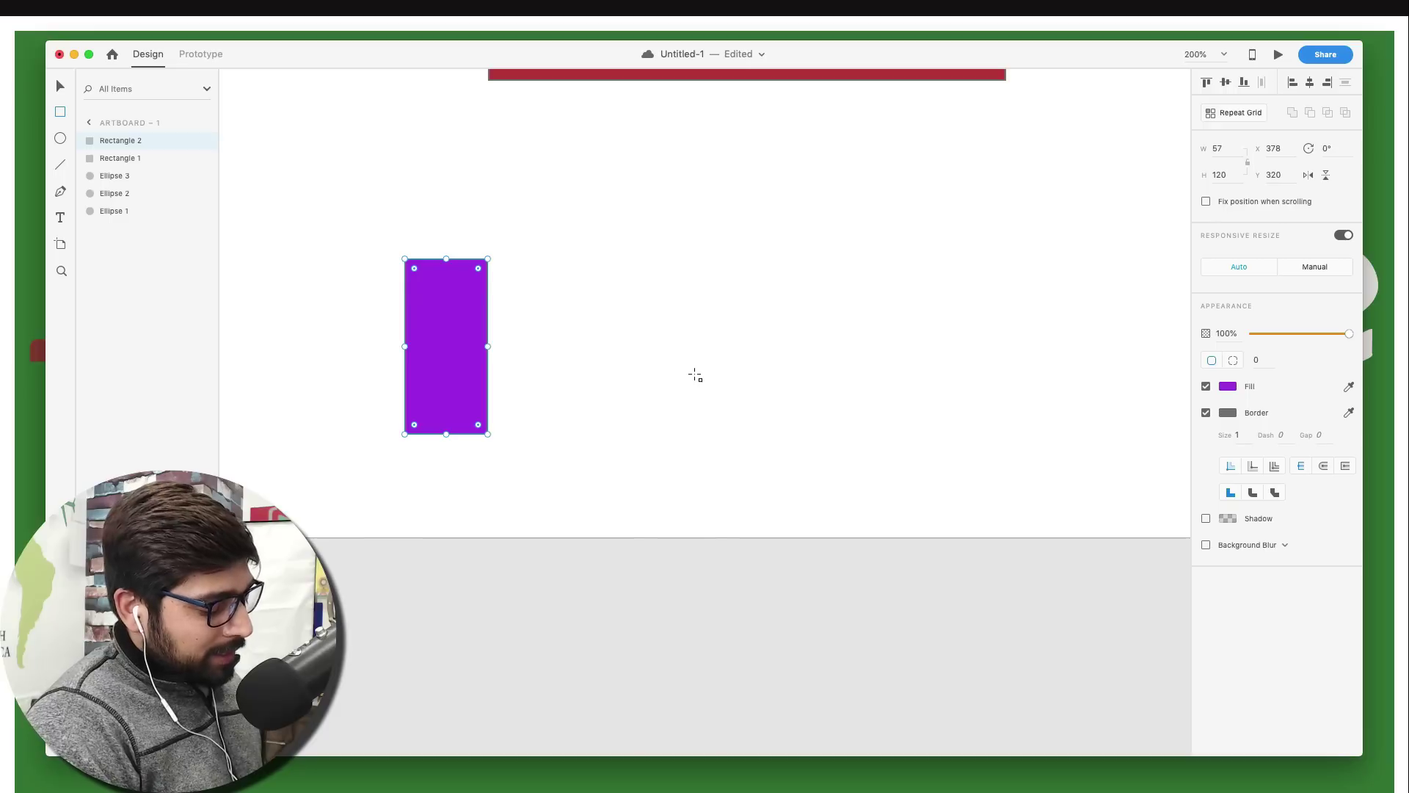
# Duplicate the purple rectangle level with the original to X 670 and fill the copy with magenta #E22E96.
pyautogui.press('v')
pyautogui.moveTo(460, 344); pyautogui.dragTo(889, 337)
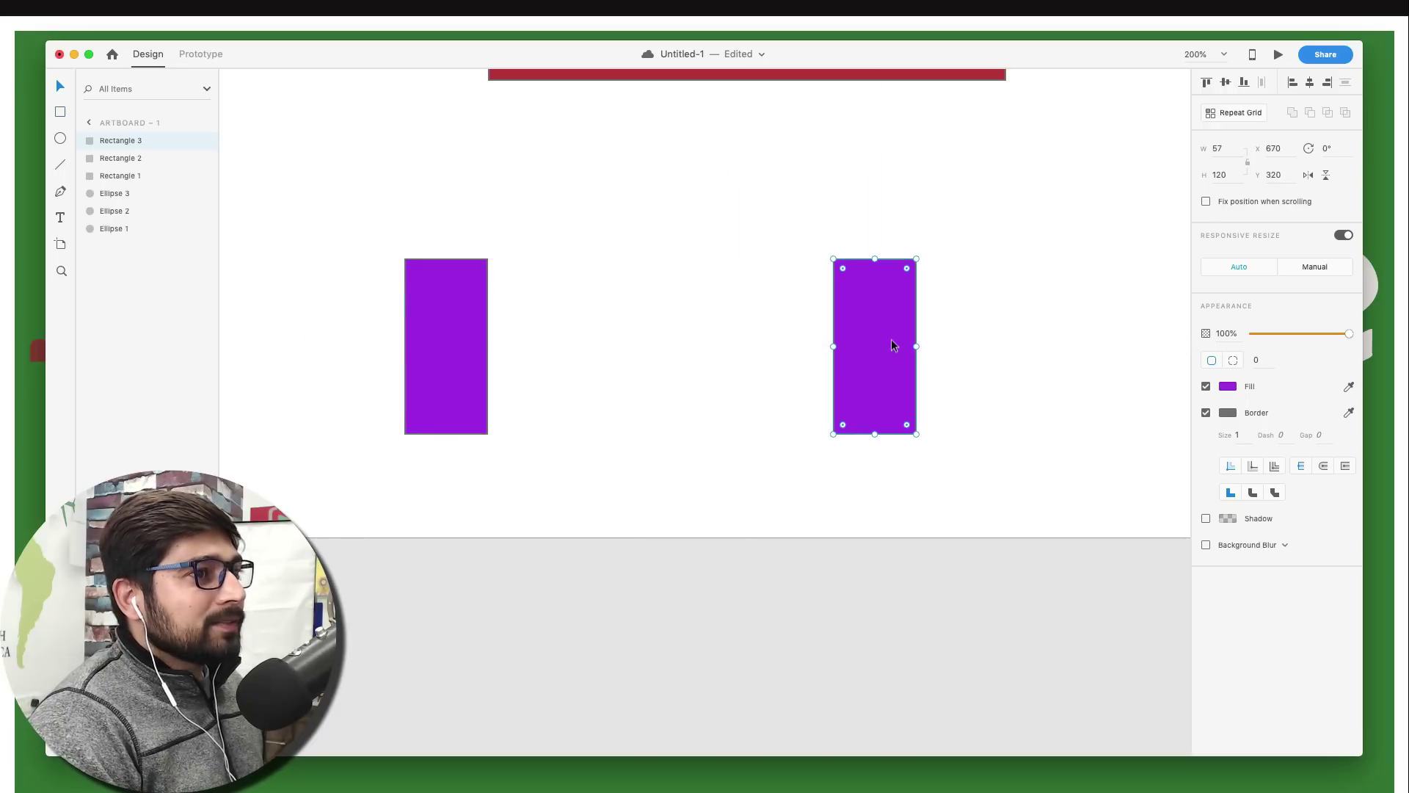
pyautogui.click(1238, 388)
pyautogui.moveTo(1179, 340); pyautogui.dragTo(1179, 324)
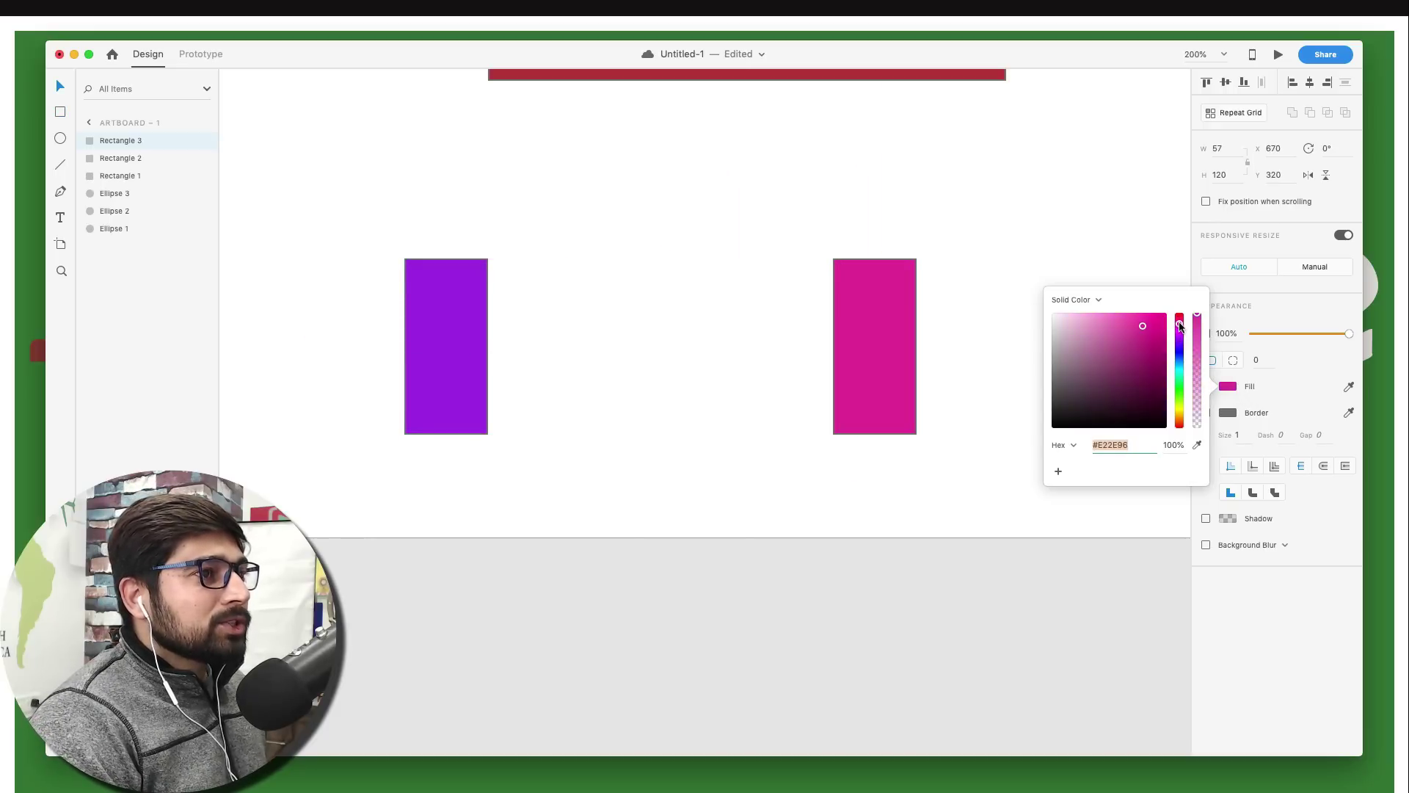
pyautogui.click(953, 257)
# Remove the borders from the magenta and purple rectangles.
pyautogui.click(886, 297)
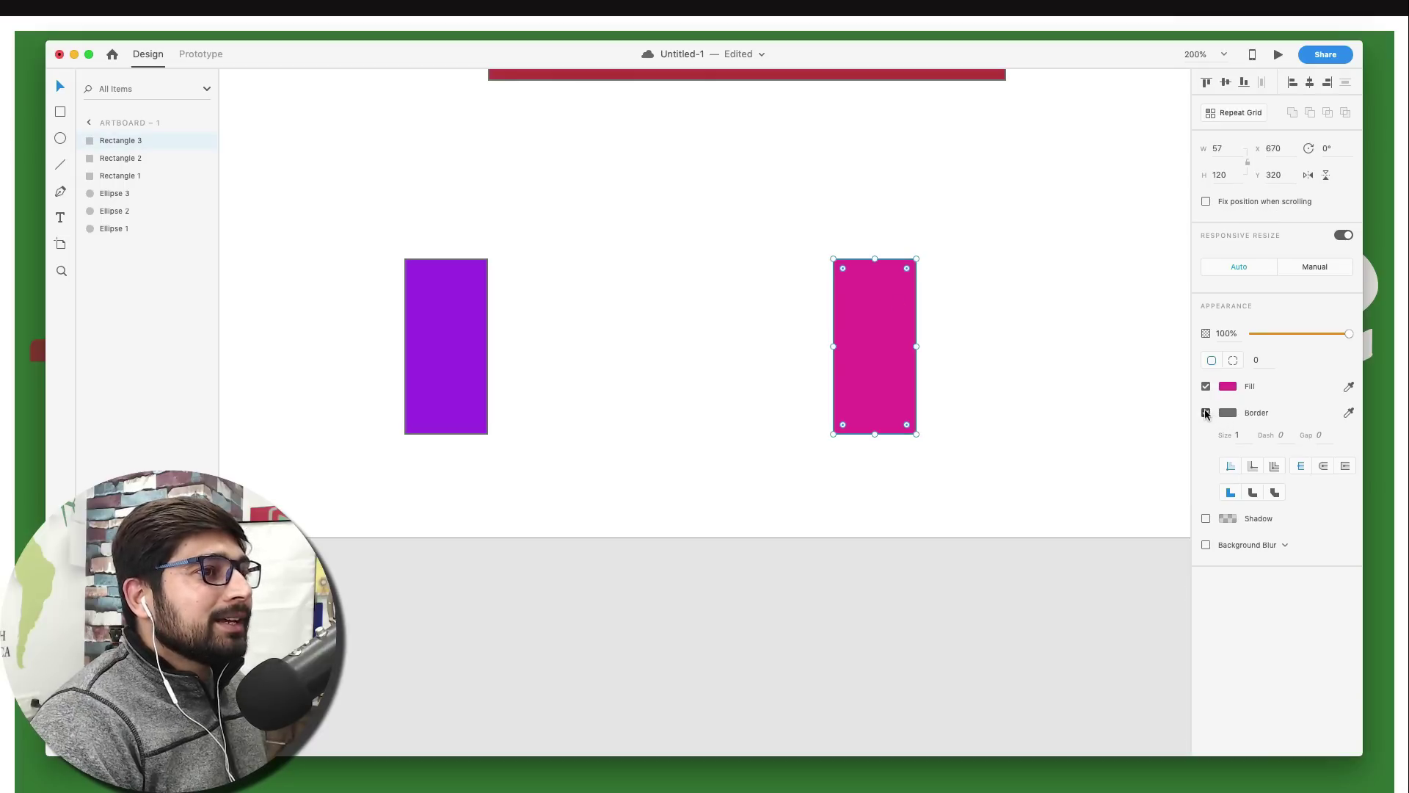
pyautogui.click(1206, 412)
pyautogui.click(425, 341)
pyautogui.click(1206, 413)
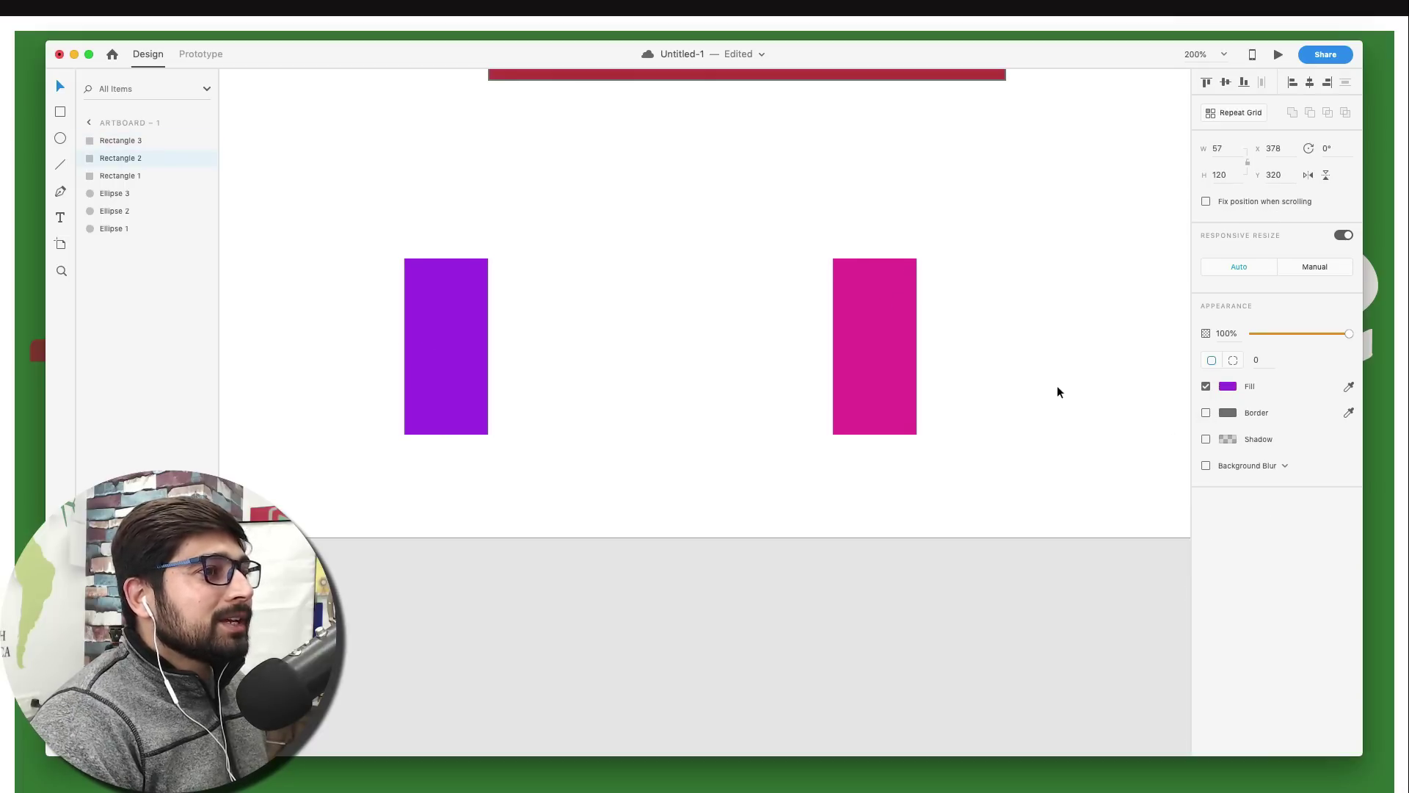
# Blend the purple and magenta rectangles with the Color Blender plugin using 20 steps.
pyautogui.click(1054, 383)
pyautogui.moveTo(1050, 351); pyautogui.dragTo(381, 327)
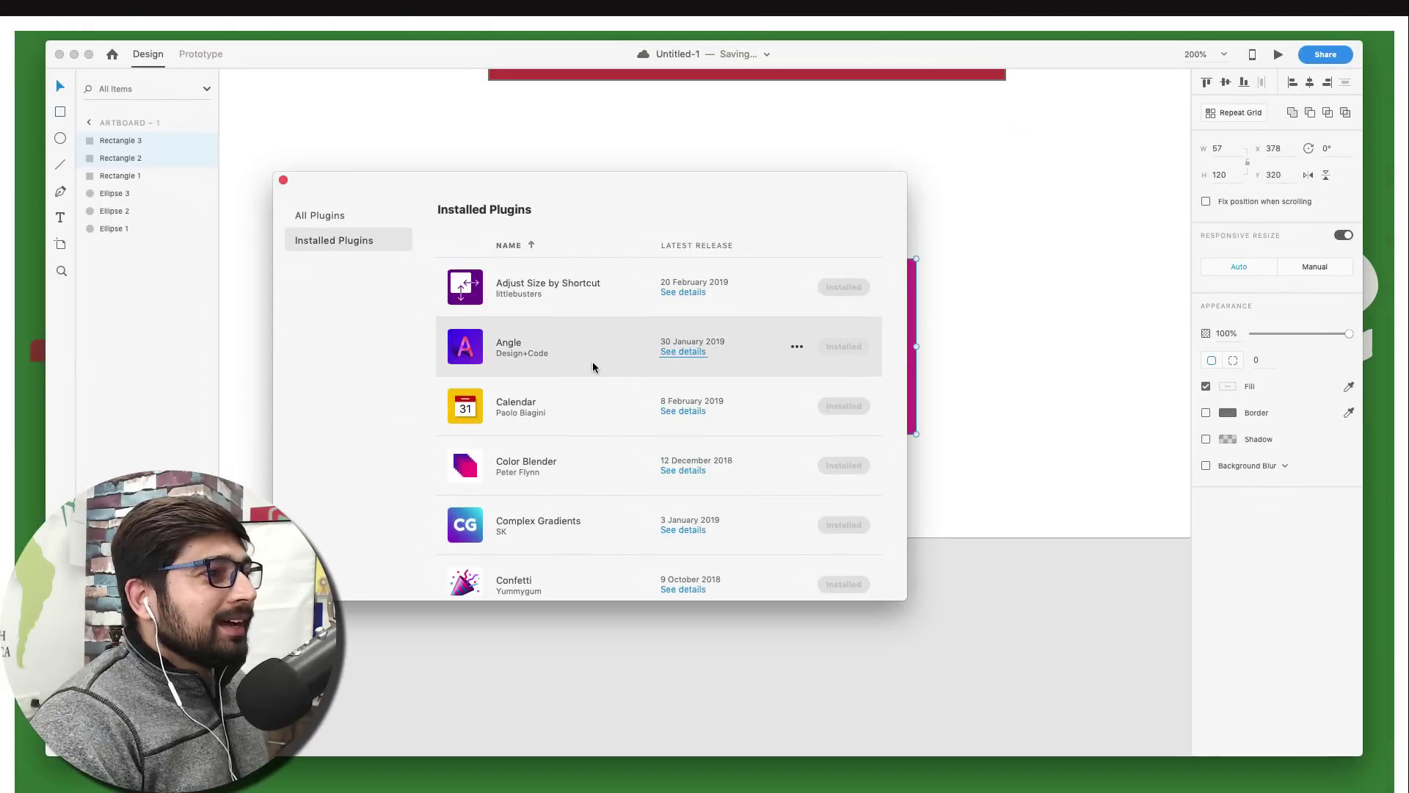
pyautogui.scroll(-2, 593, 363)
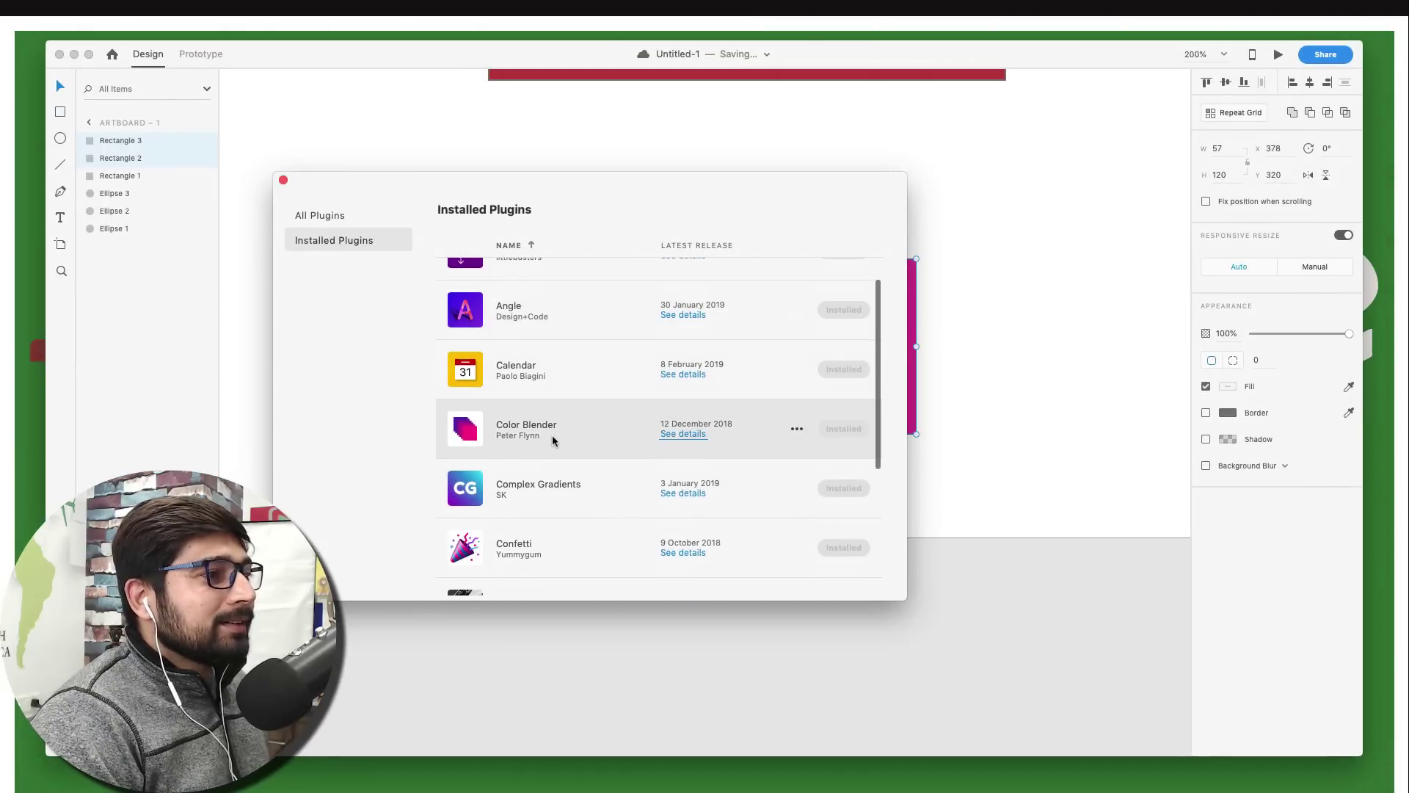
pyautogui.click(282, 180)
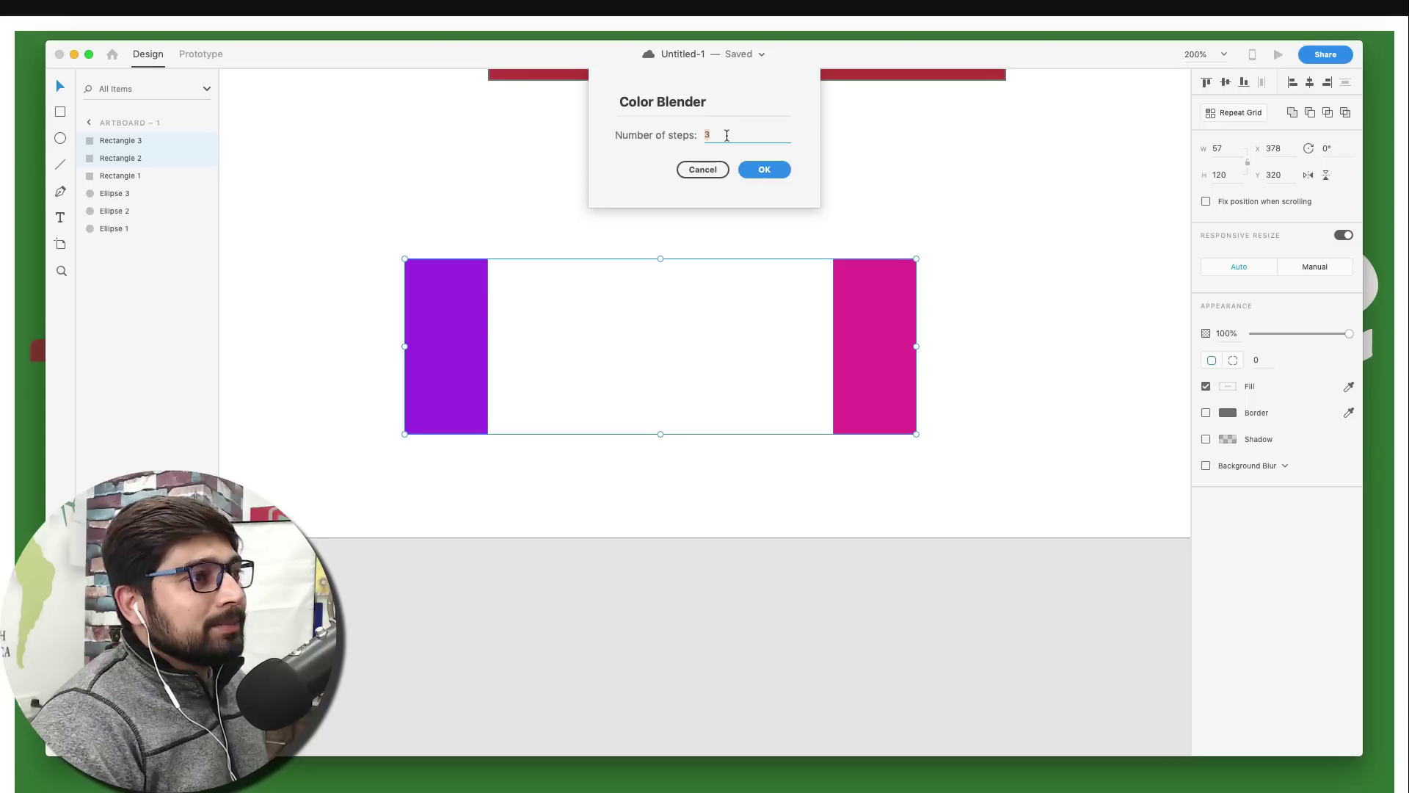
pyautogui.write('10')
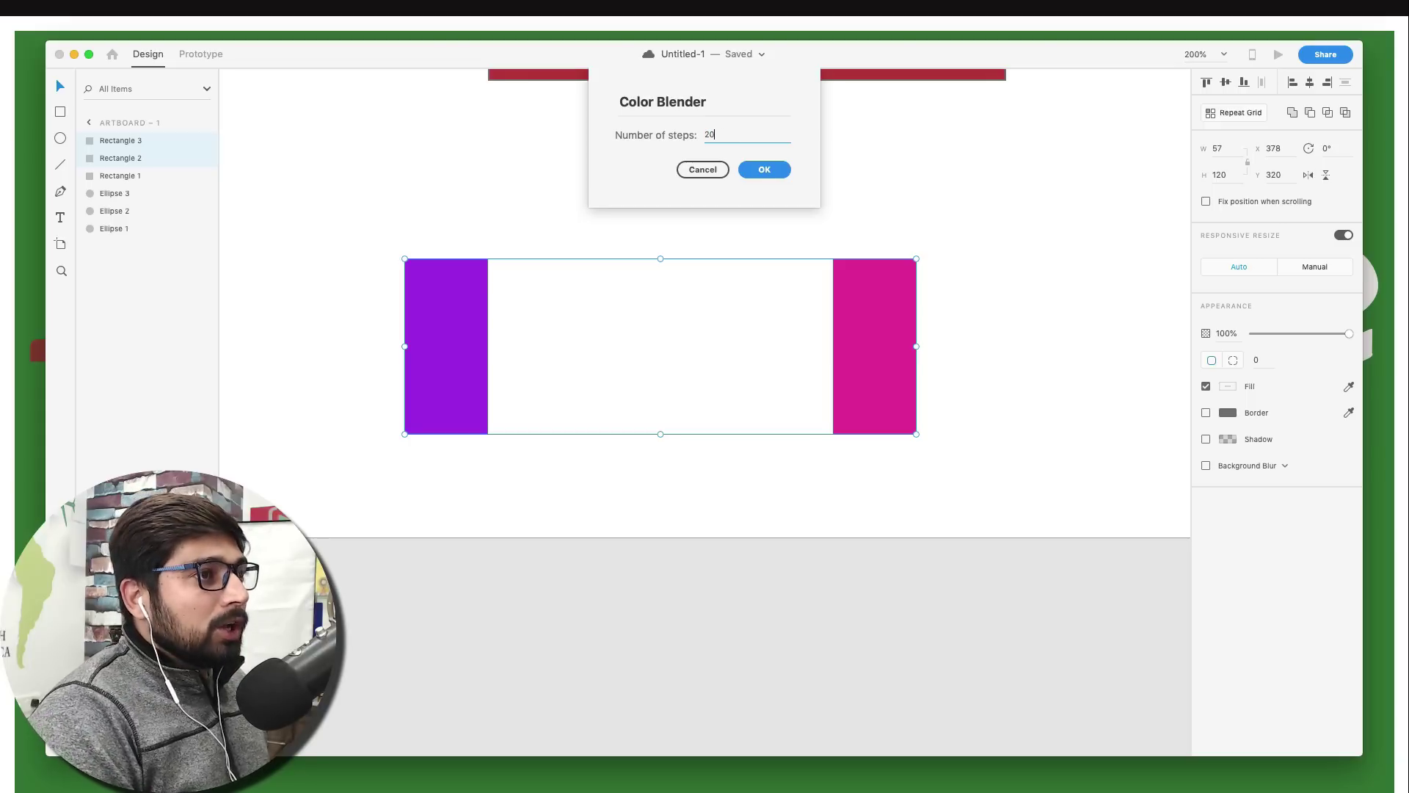
pyautogui.click(765, 170)
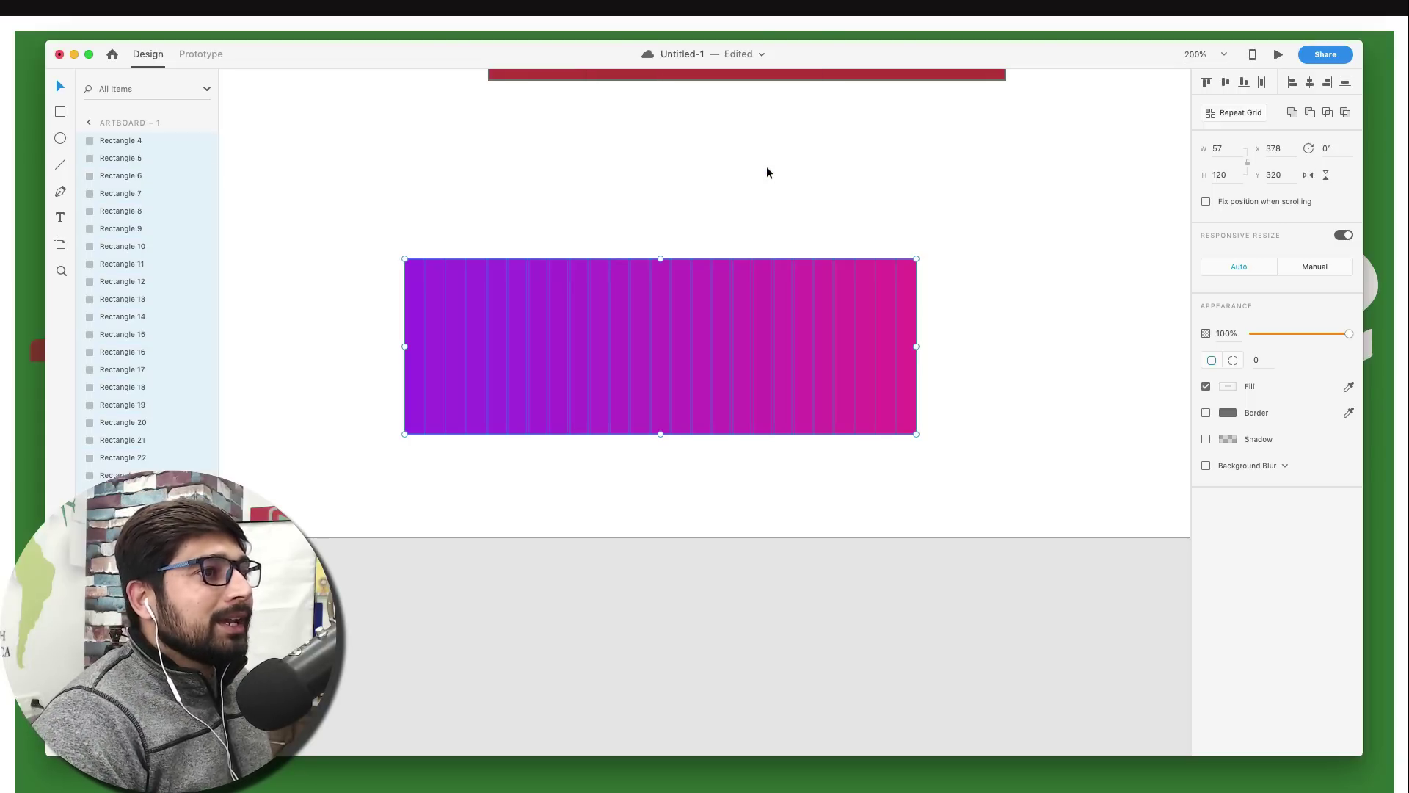
# Delete the whole row of blended purple-to-magenta rectangles.
pyautogui.click(732, 193)
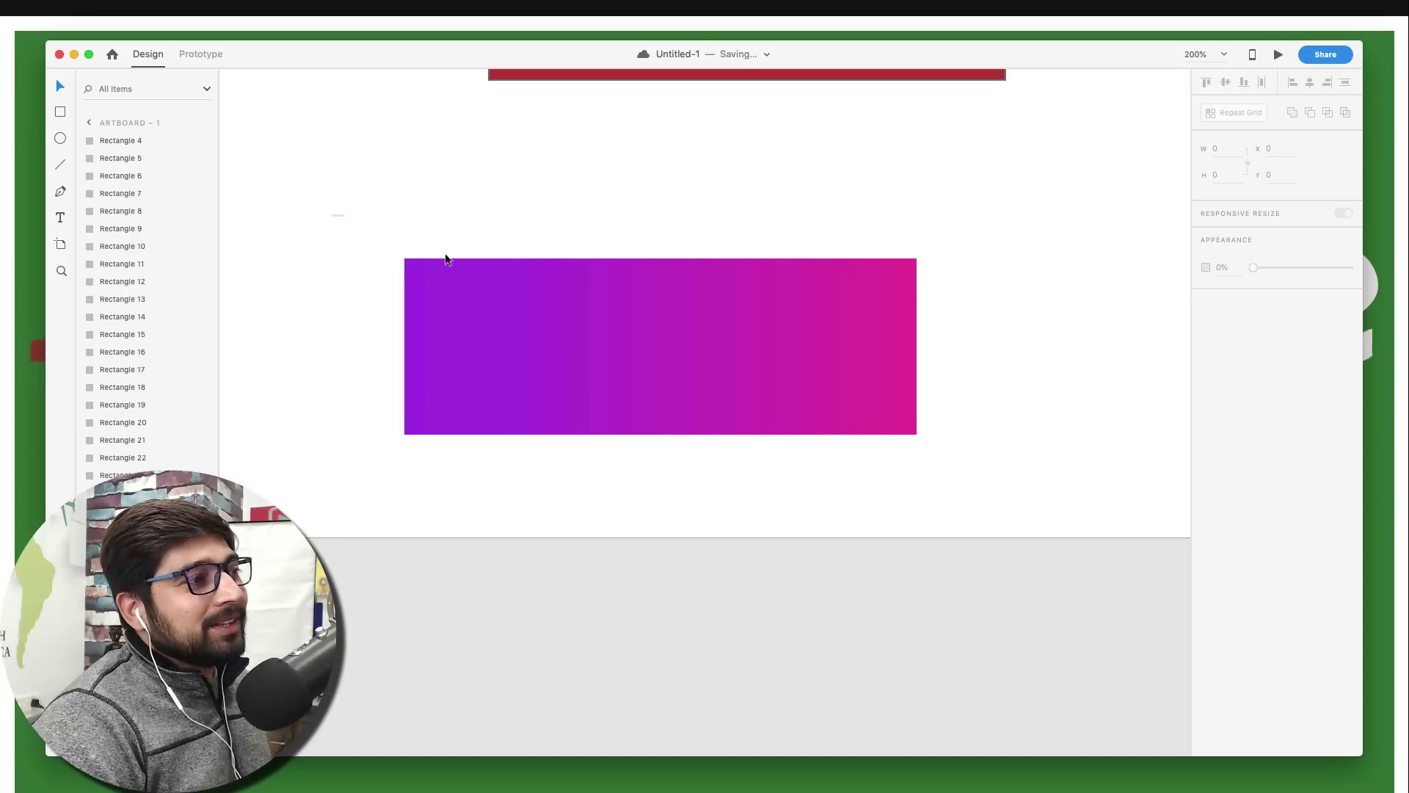
pyautogui.moveTo(331, 213); pyautogui.dragTo(958, 350)
pyautogui.press('Delete')
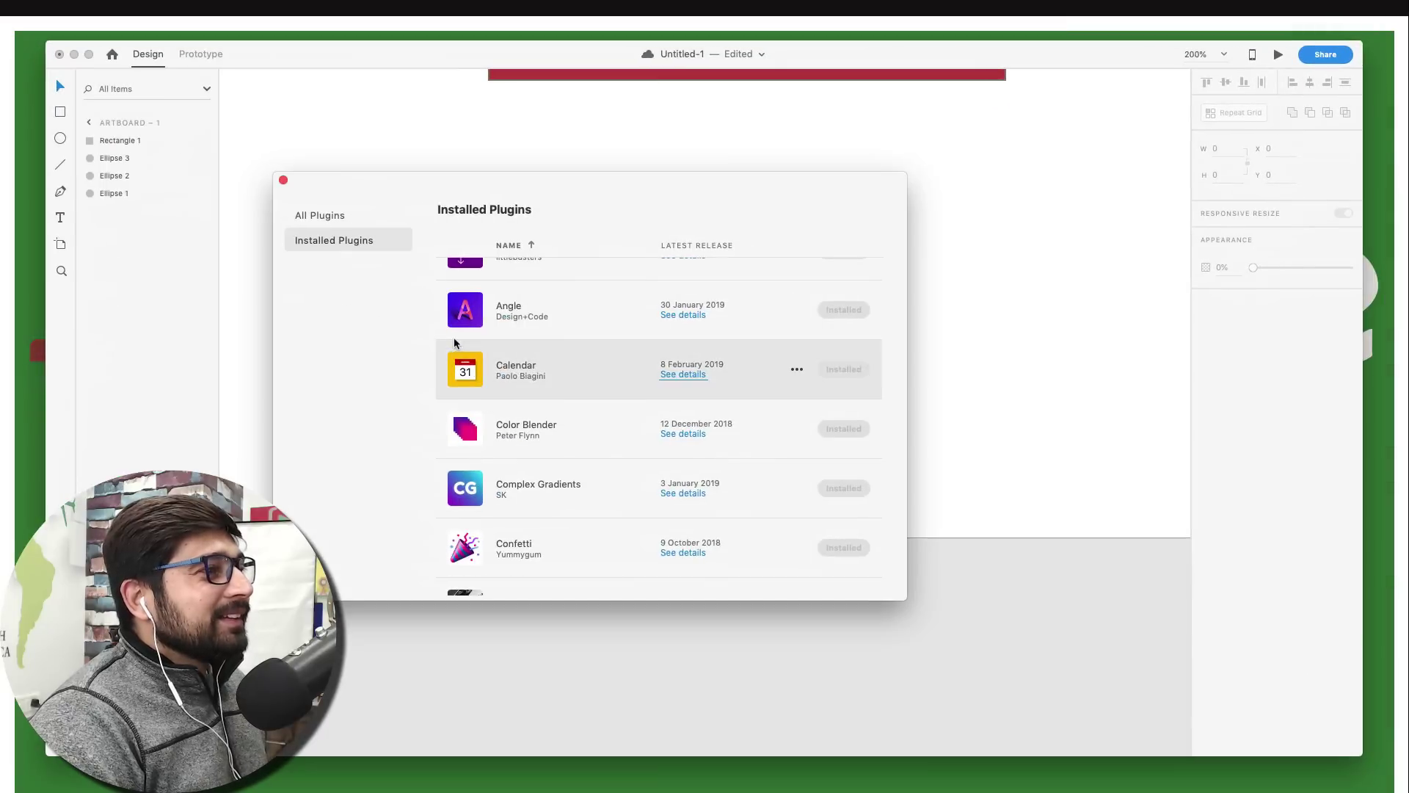
# Generate an English March 2019 calendar with 30 by 30 cells and single-letter weekdays using the Calendar plugin, and move it below the red rectangle.
pyautogui.scroll(1, 571, 343)
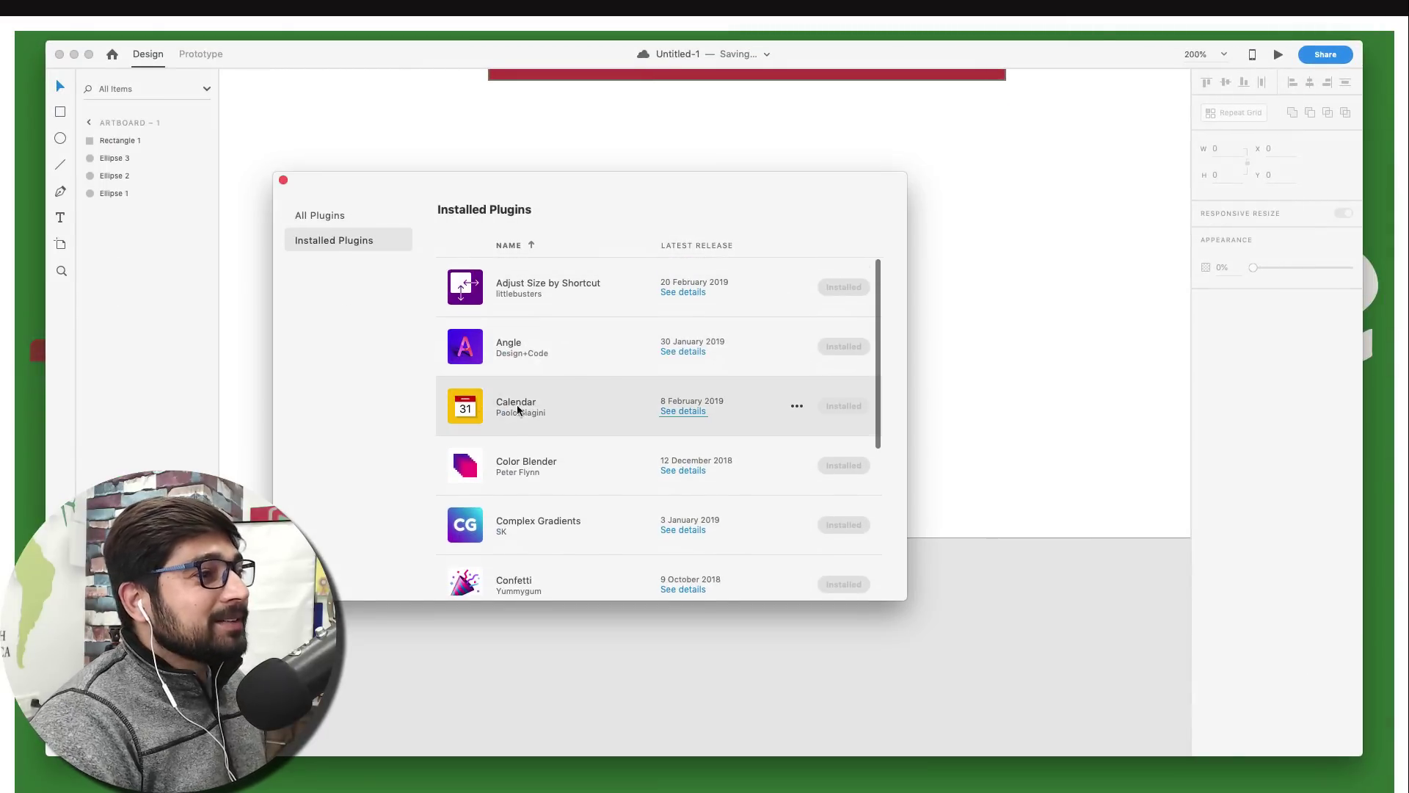
pyautogui.click(957, 325)
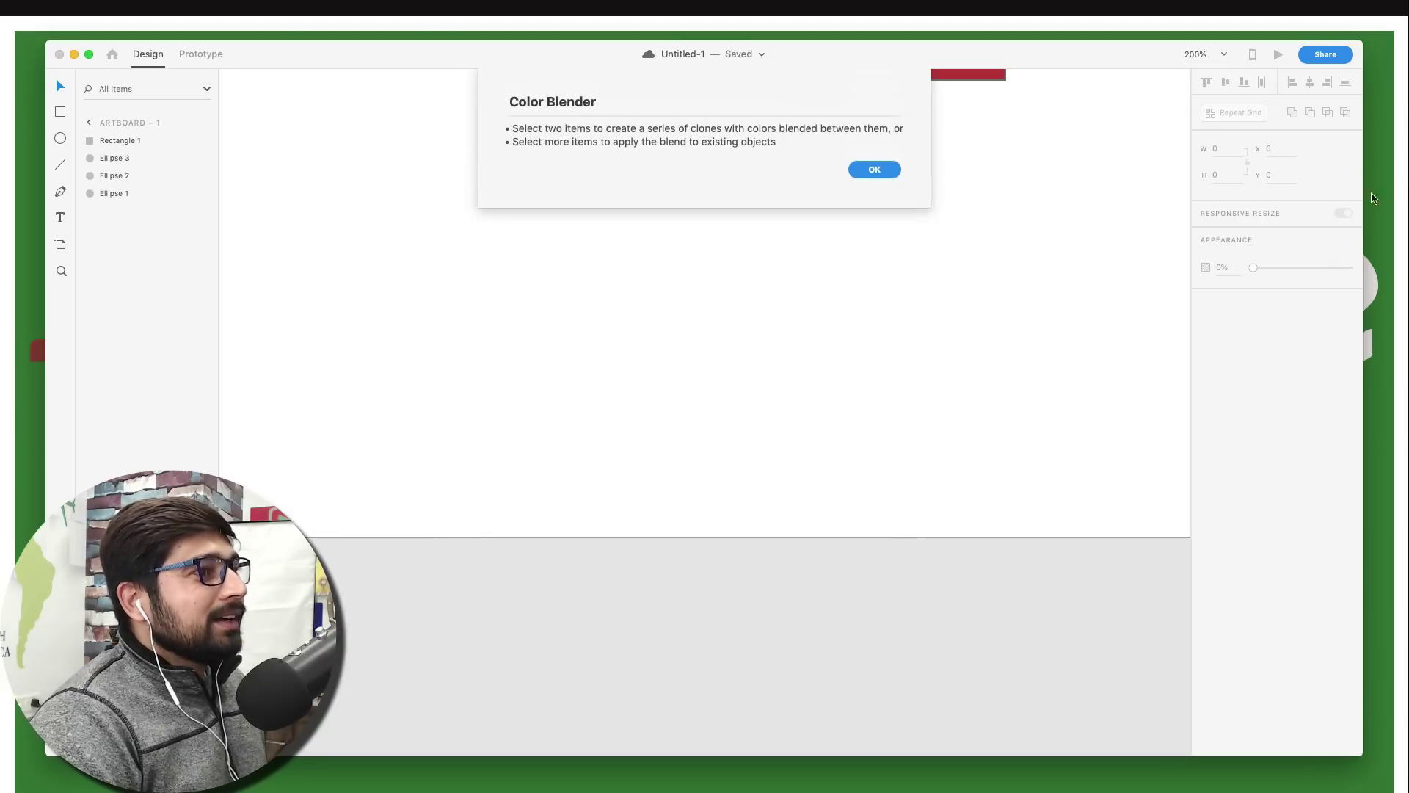
pyautogui.click(875, 169)
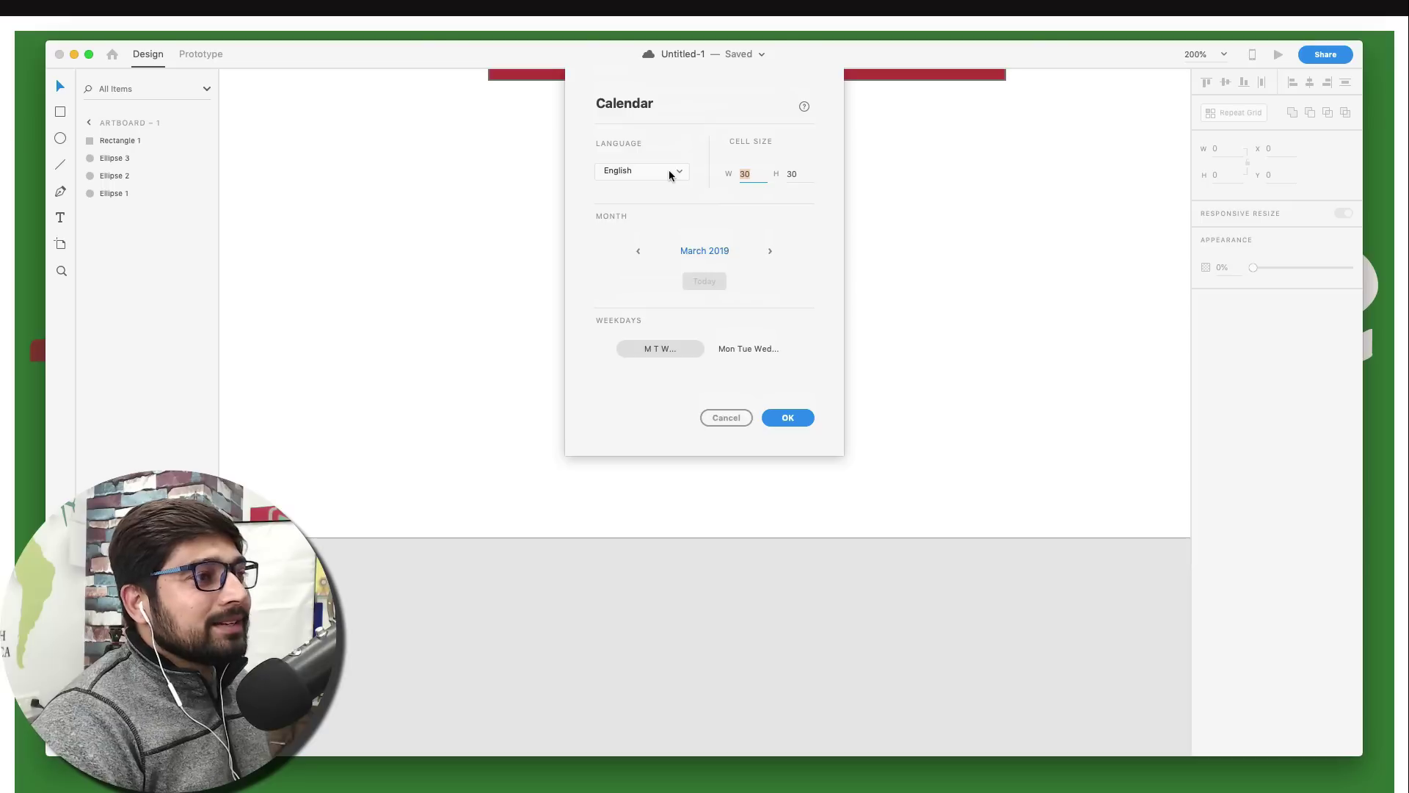
pyautogui.click(739, 349)
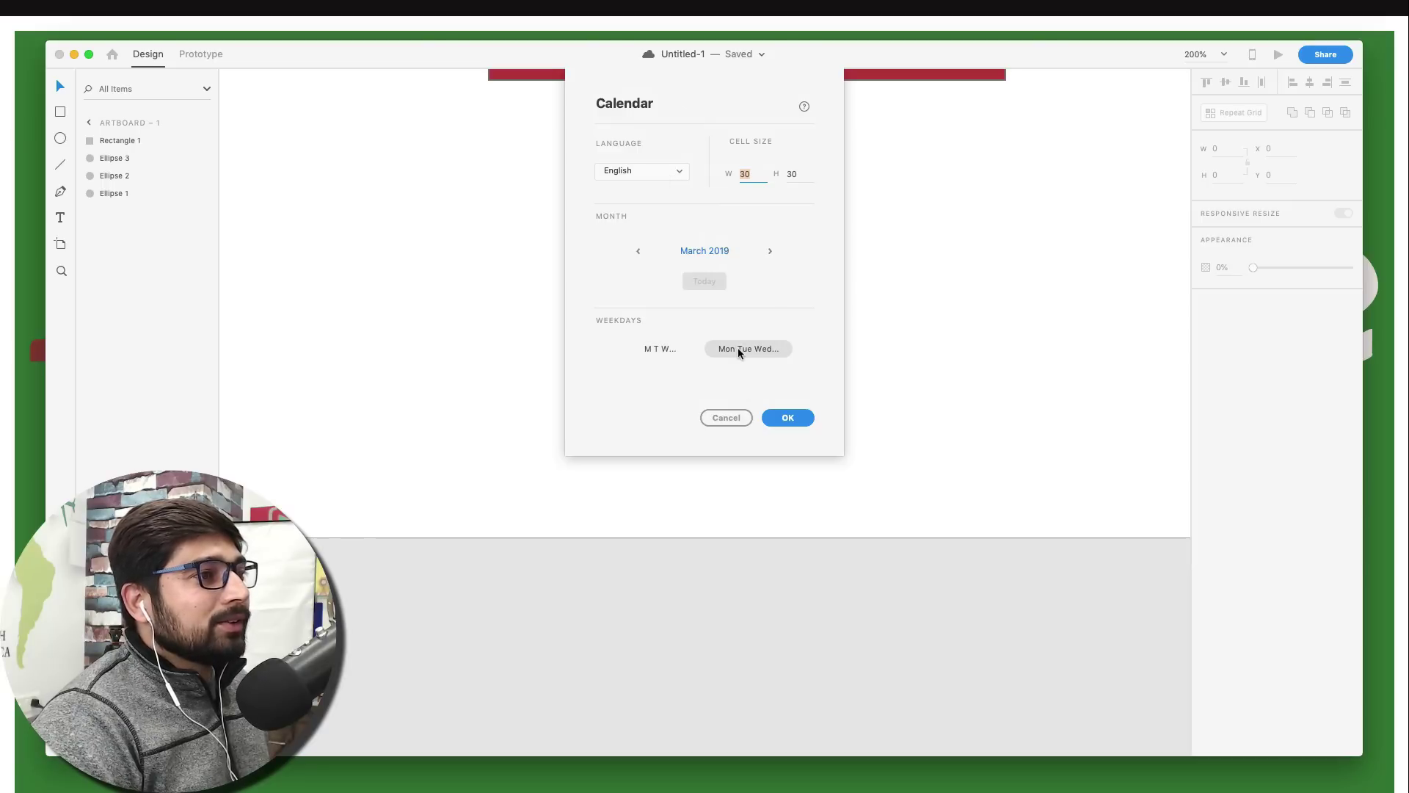
pyautogui.click(676, 349)
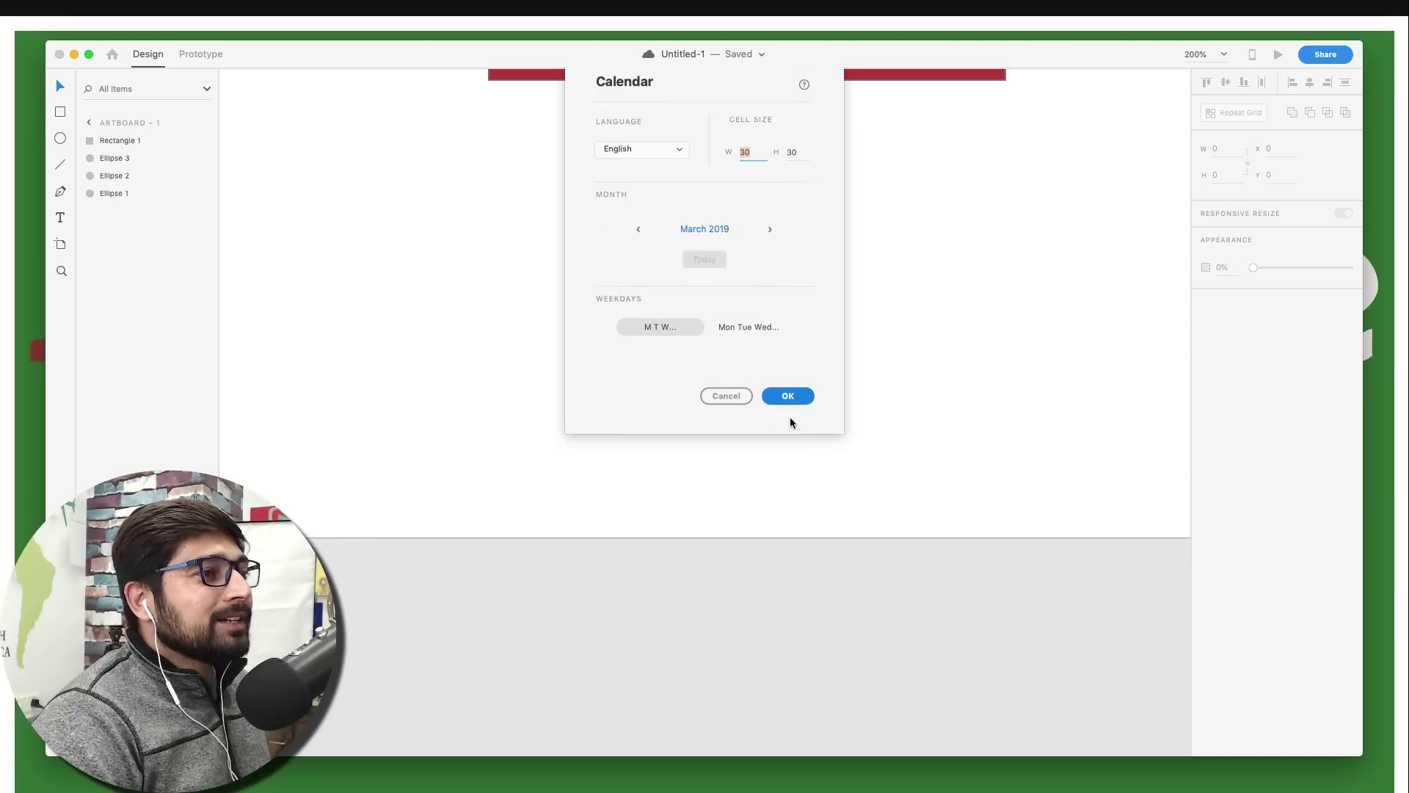
pyautogui.click(789, 417)
pyautogui.scroll(5, 730, 393)
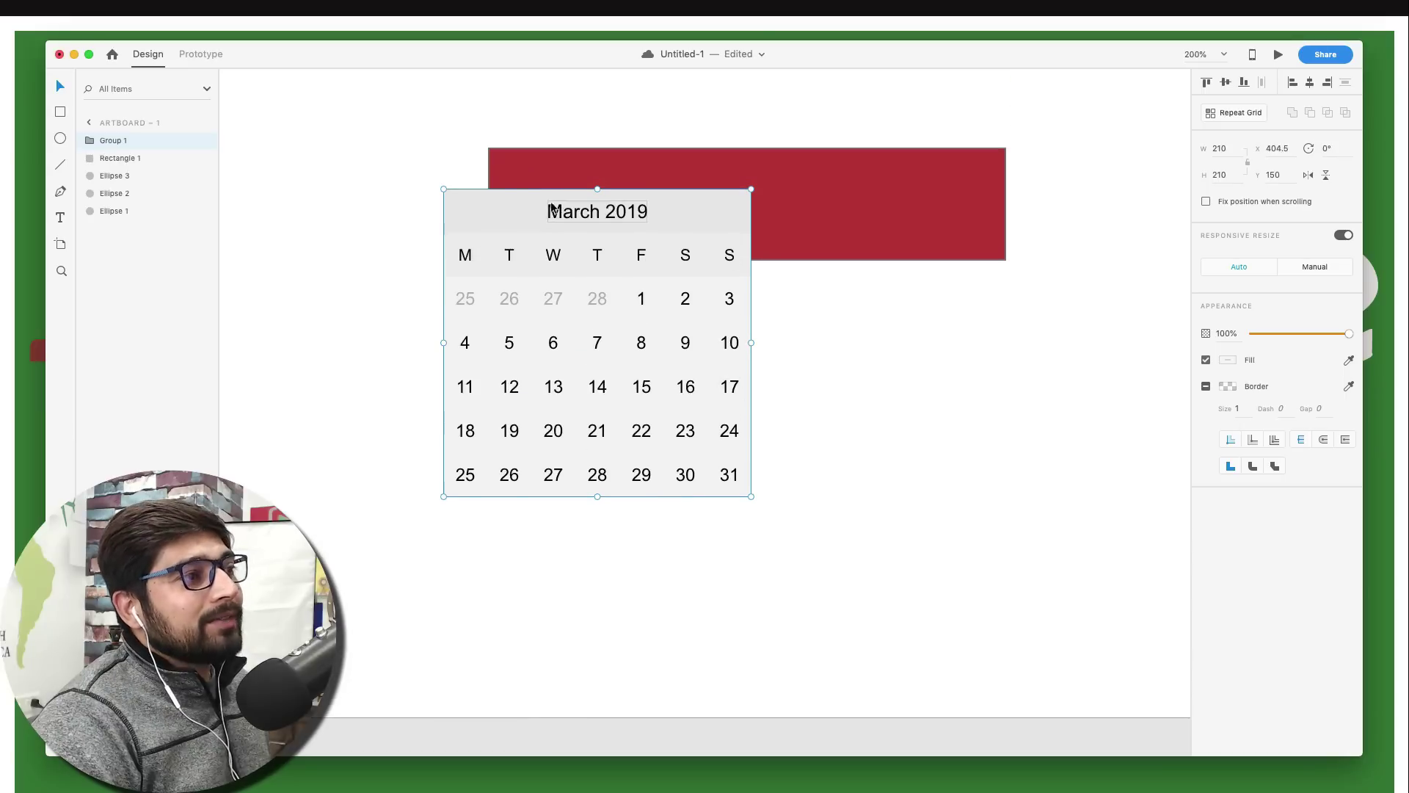
pyautogui.moveTo(485, 198); pyautogui.dragTo(529, 352)
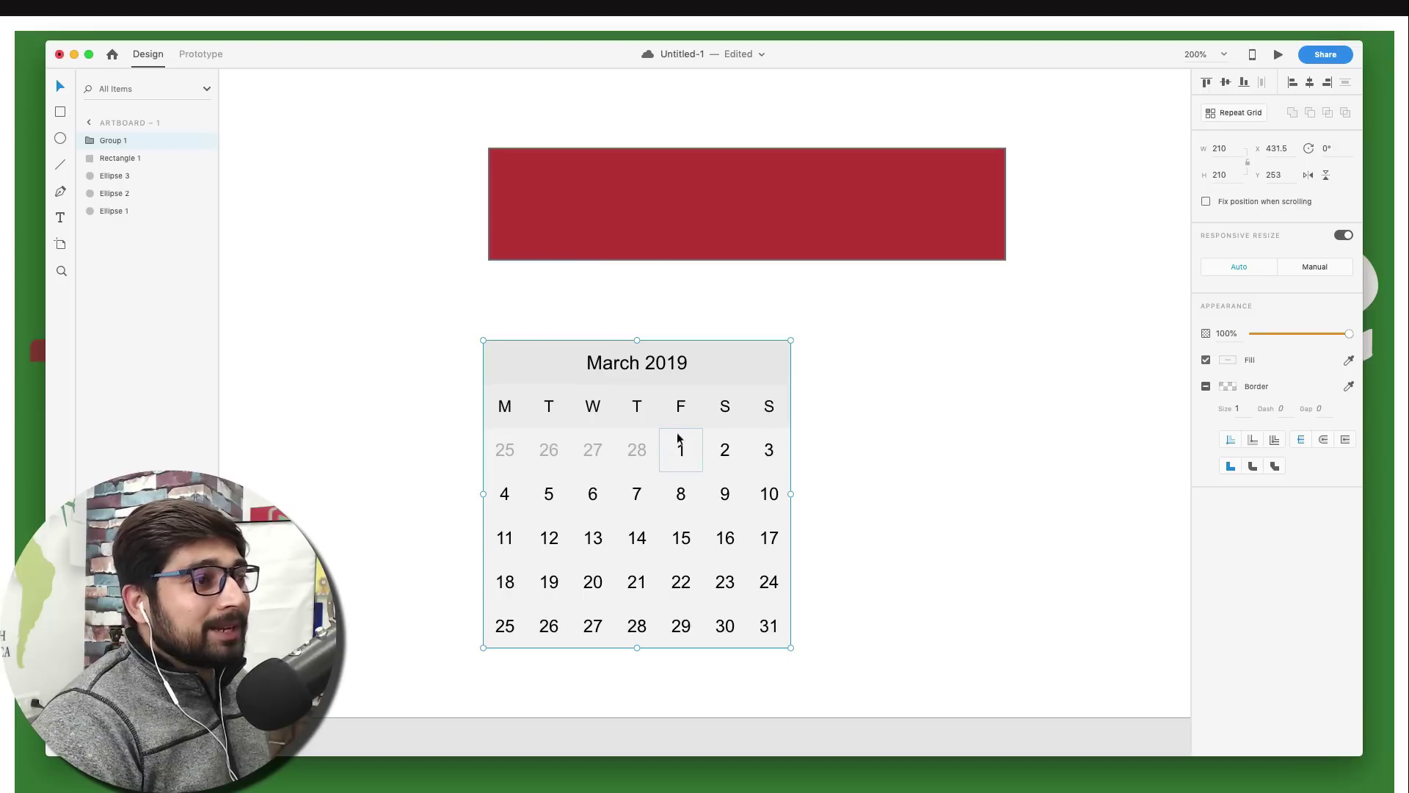
# Inspect the day 1 cell inside the calendar and delete the whole calendar group.
pyautogui.doubleClick(694, 456)
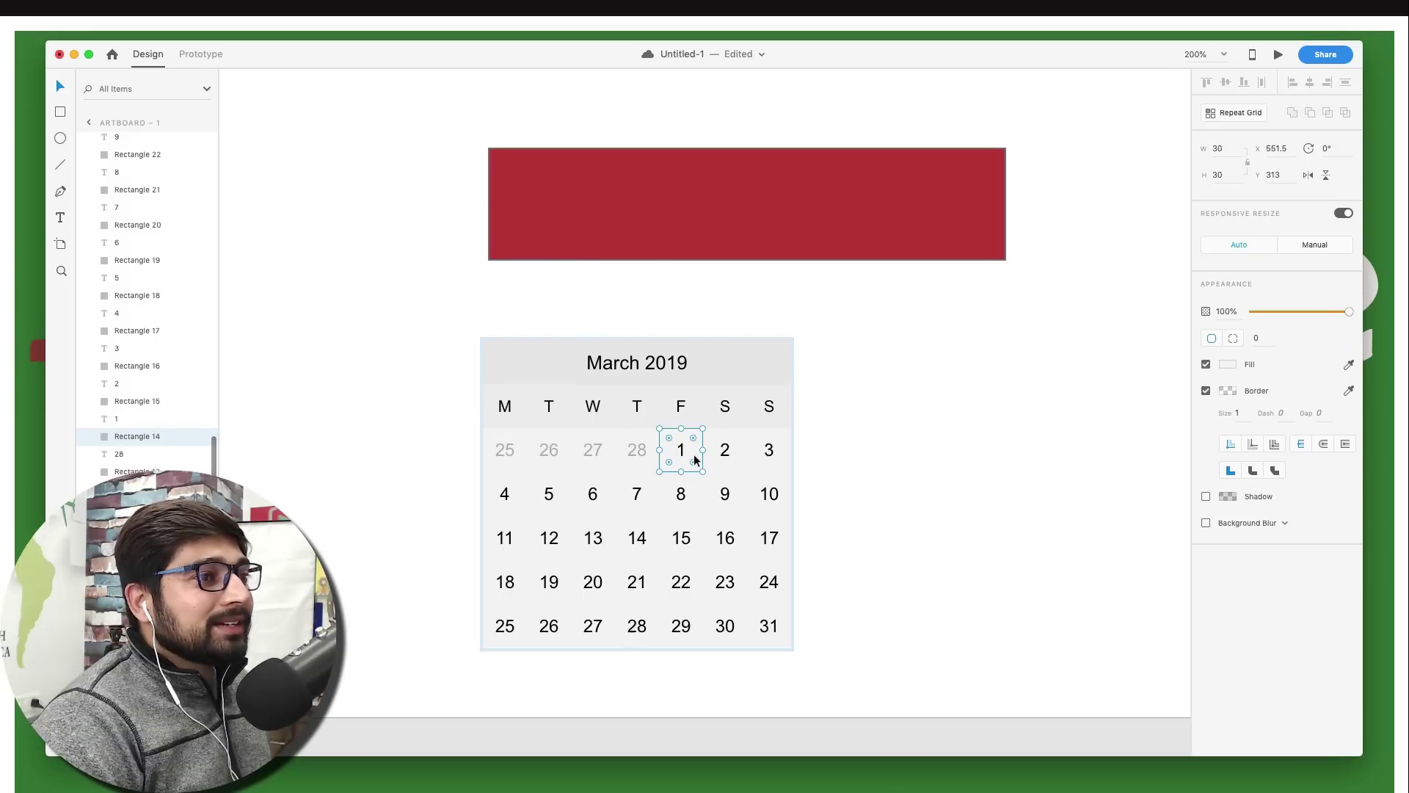
pyautogui.click(972, 468)
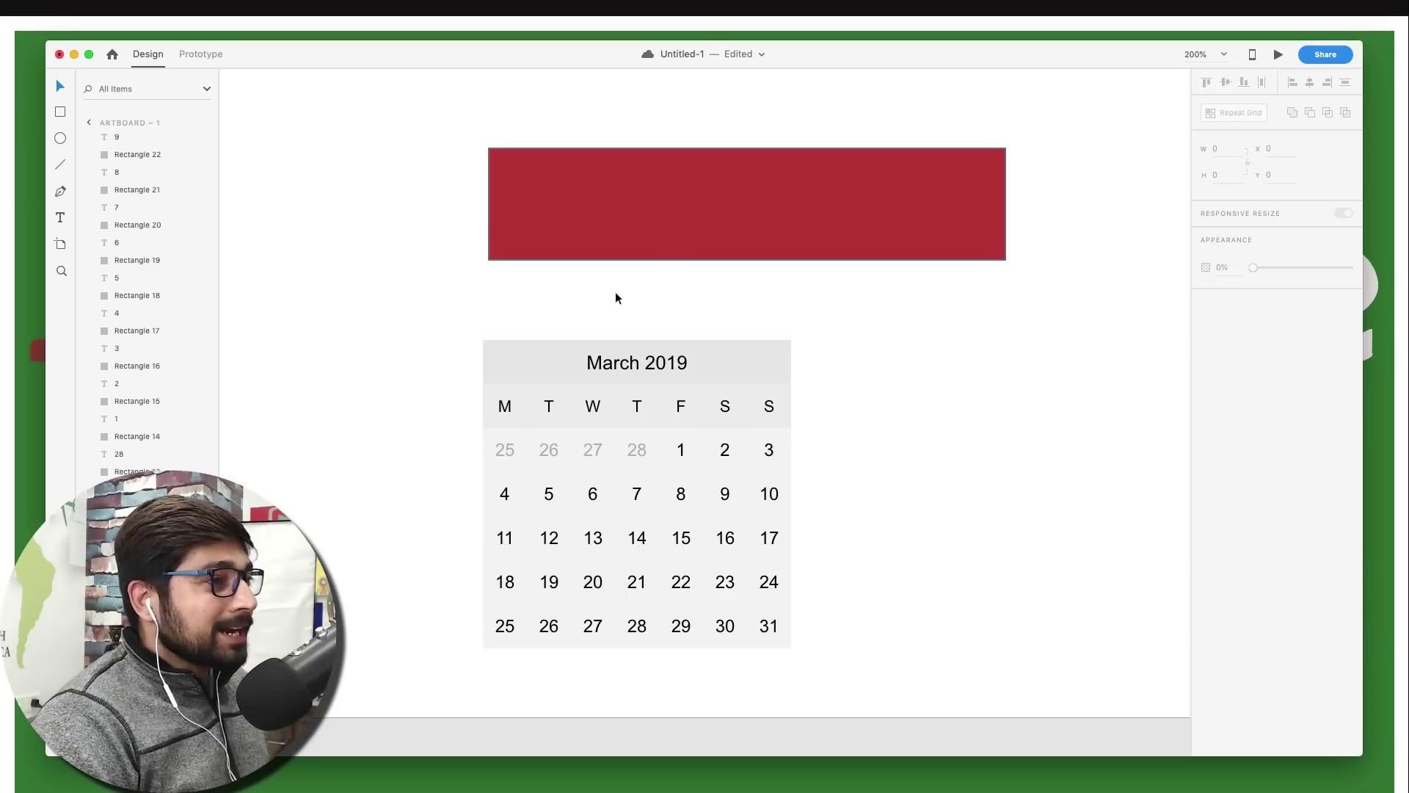
pyautogui.moveTo(401, 323); pyautogui.dragTo(668, 522)
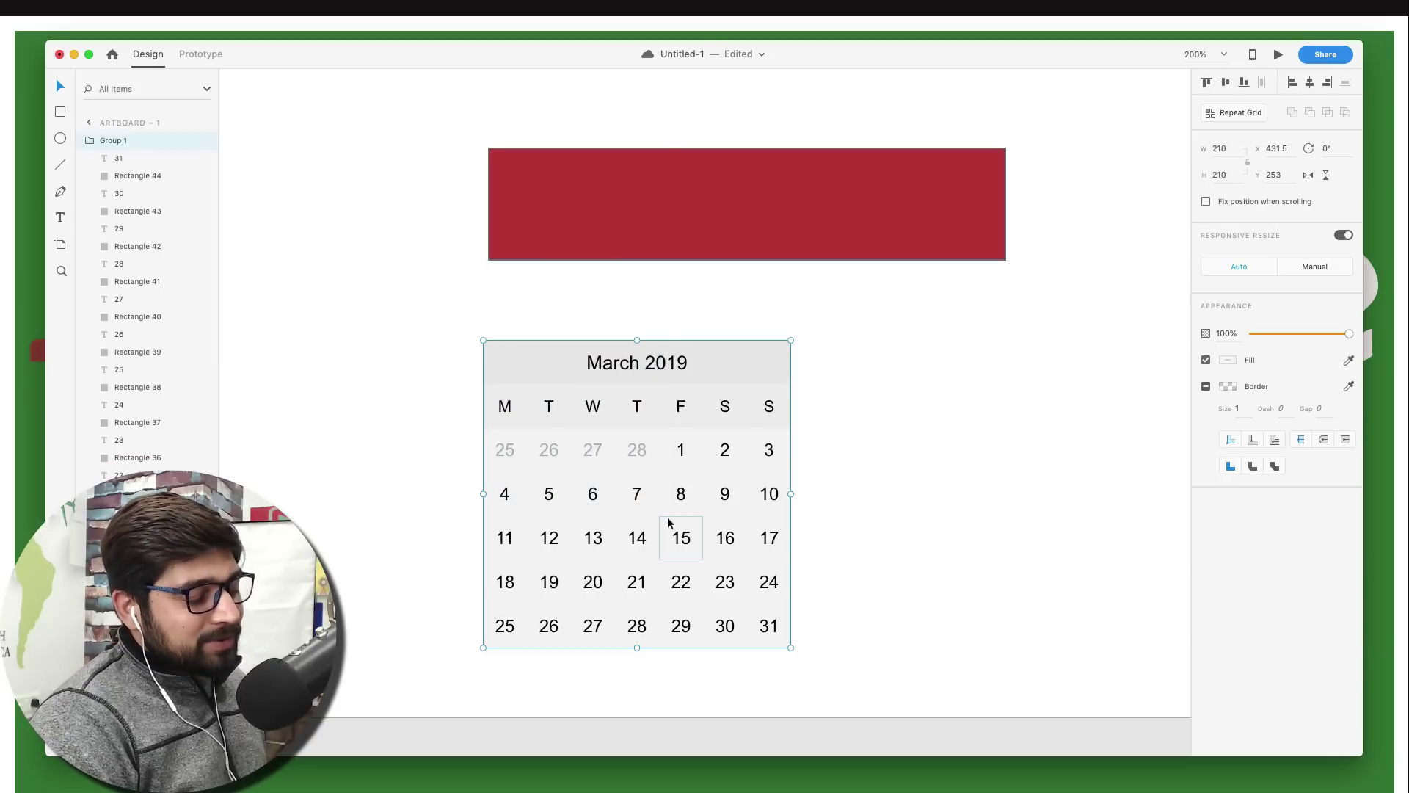
pyautogui.press('Delete')
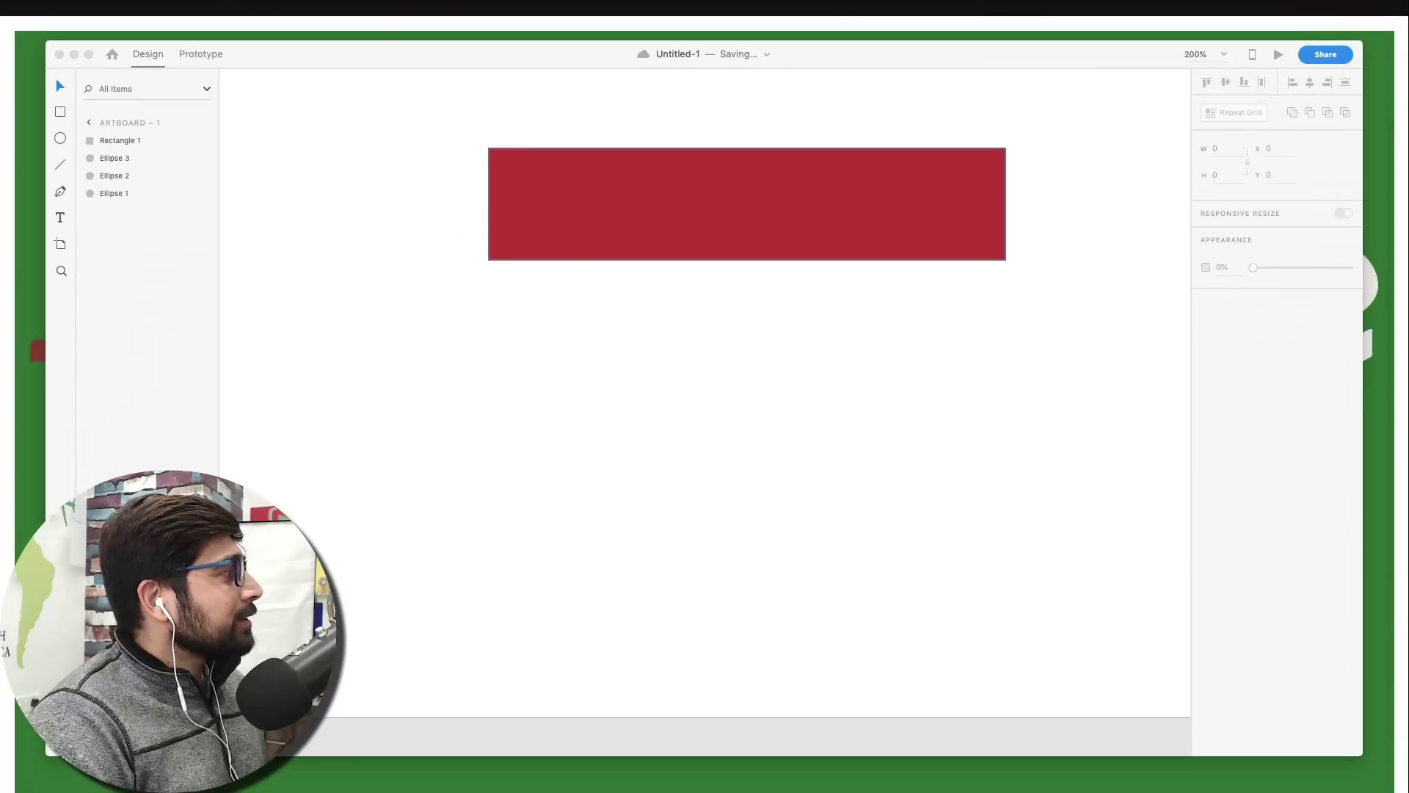
# Switch to the Chrome browser and open the photographer's profile page on Pexels.
pyautogui.press('super+Tab')
pyautogui.moveTo(705, 104); pyautogui.dragTo(573, 63)
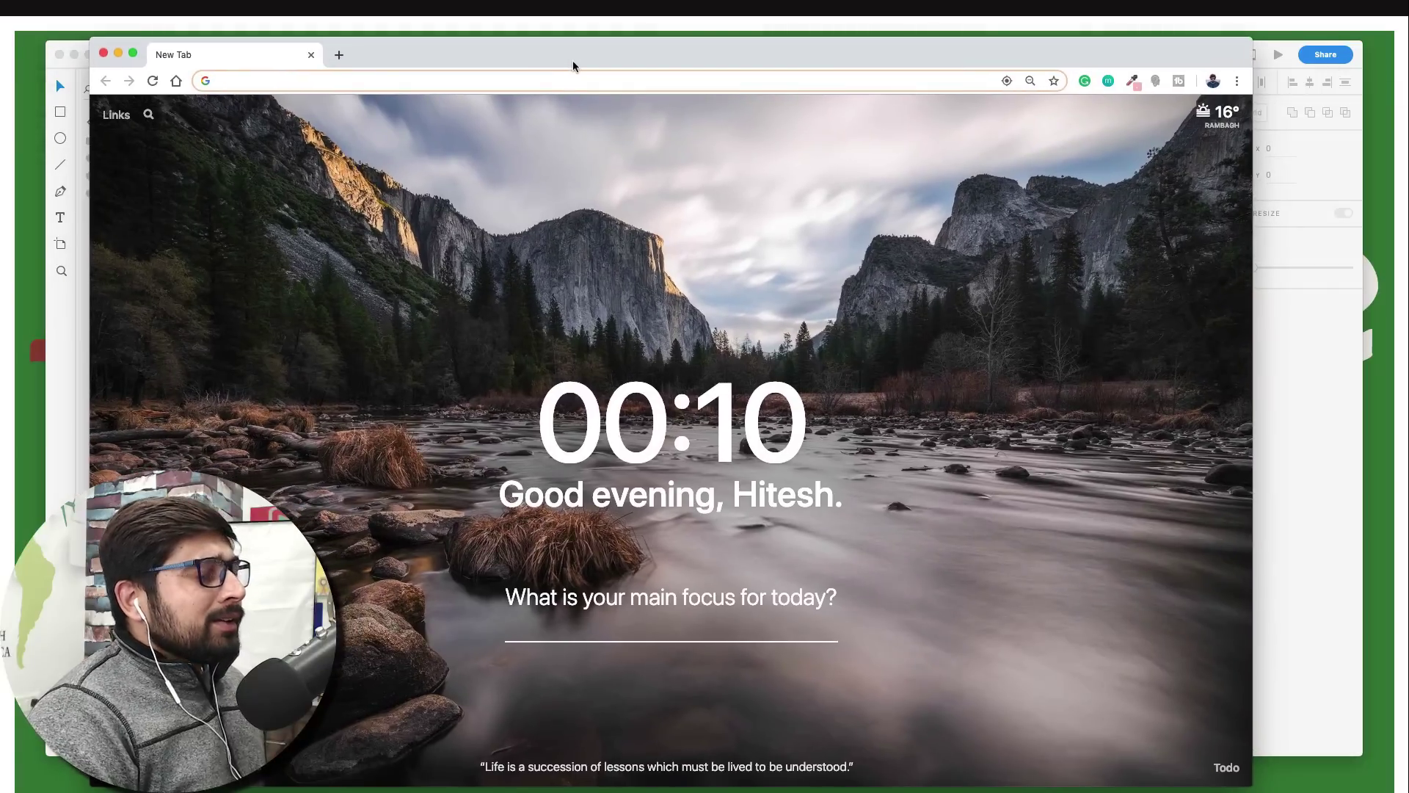
pyautogui.write('pexels.com/@hiteshchoudhary')
pyautogui.press('Return')
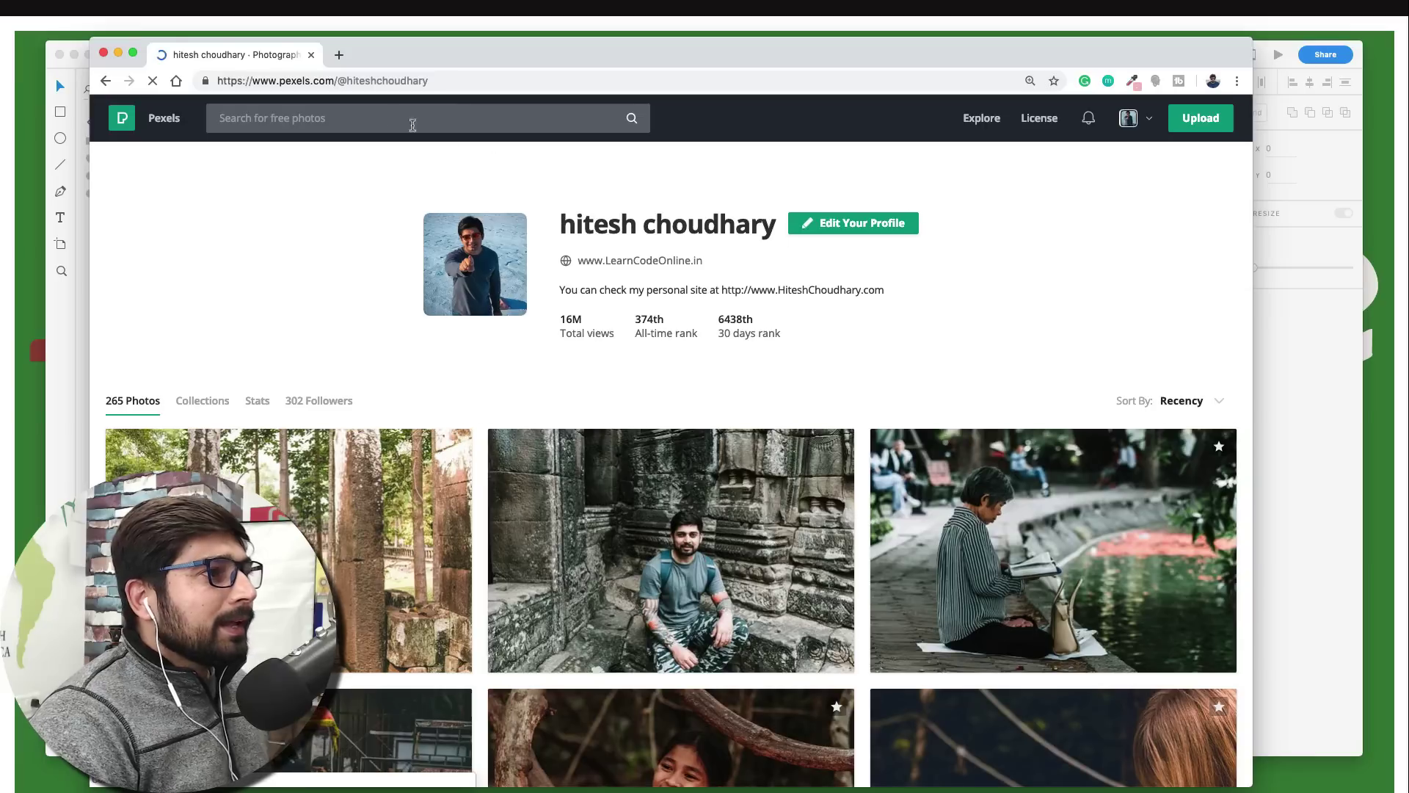
# Search Pexels for "mobile hand" and browse the photos.
pyautogui.click(374, 112)
pyautogui.write('mobile ')
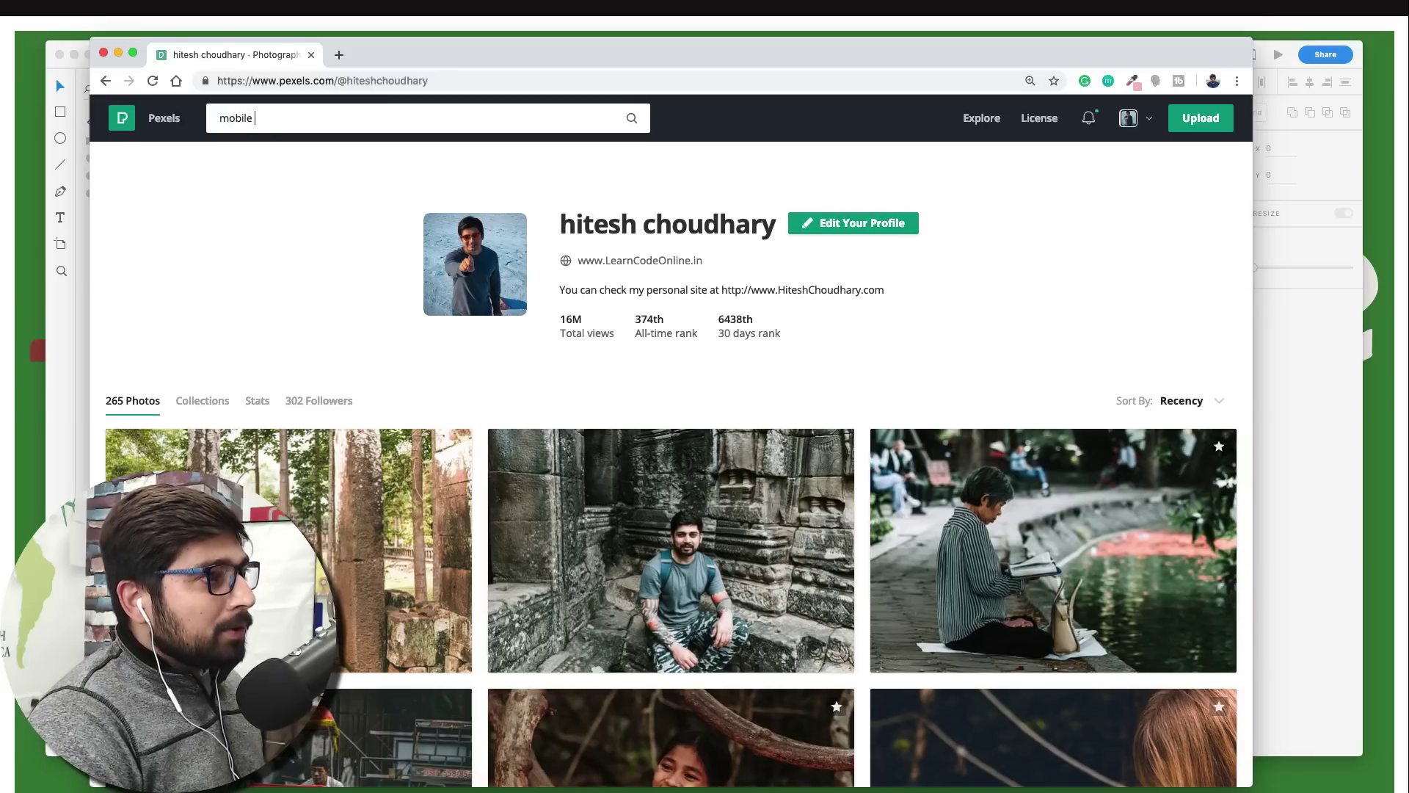
pyautogui.write('hand')
pyautogui.press('Return')
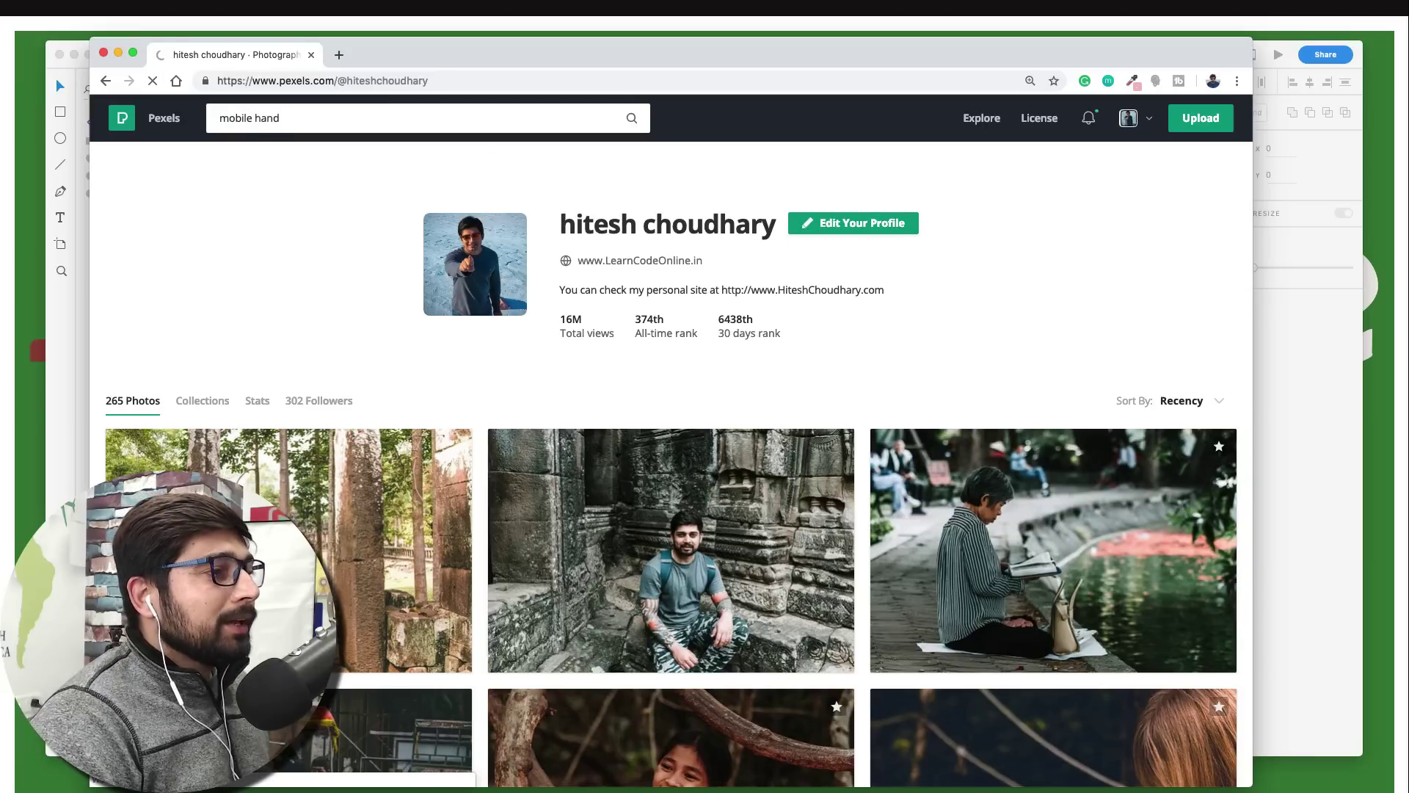
pyautogui.scroll(-3, 599, 276)
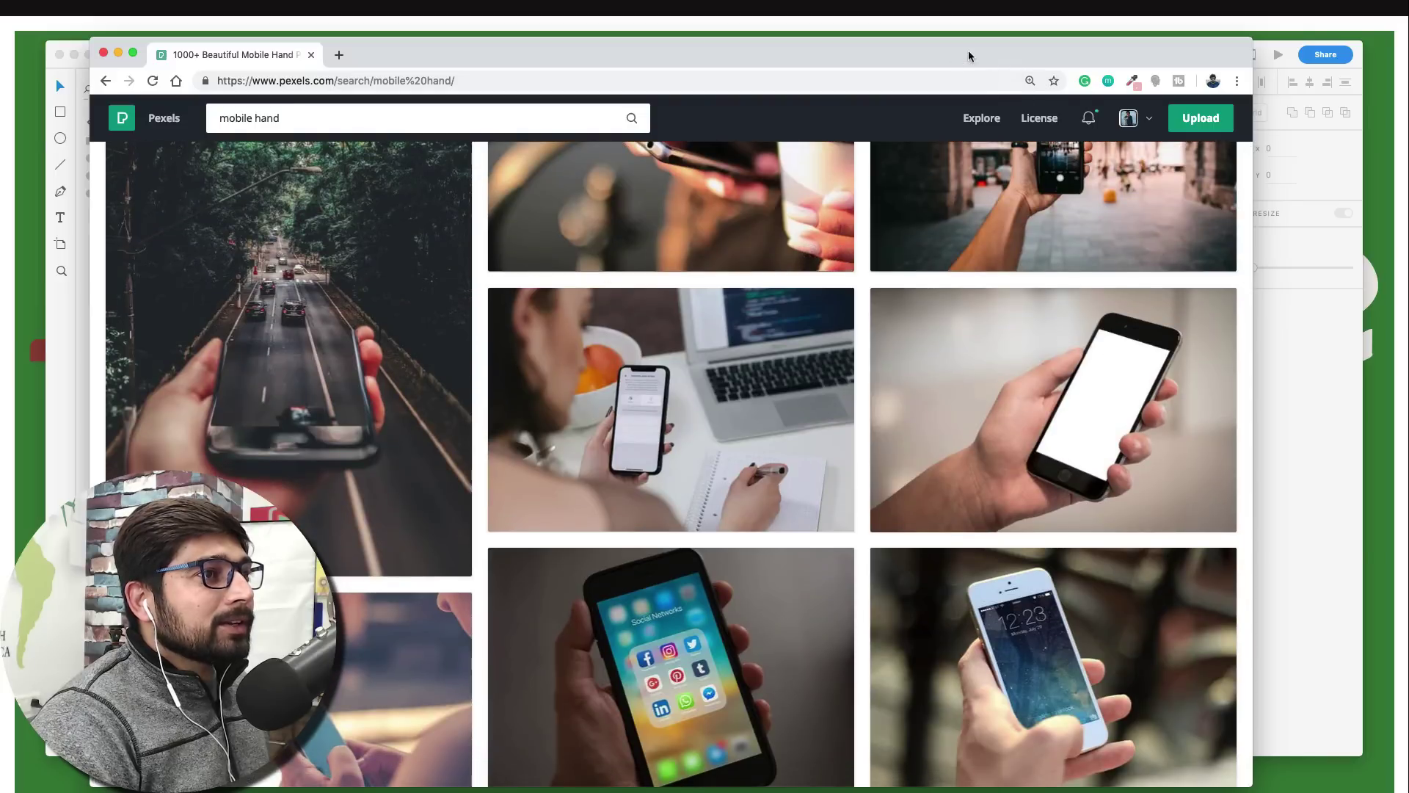
# Bring the photo of a hand holding an iPhone with the Social Networks folder into the Adobe XD artboard and position it over the red rectangle's lower part.
pyautogui.moveTo(968, 50); pyautogui.dragTo(539, 41)
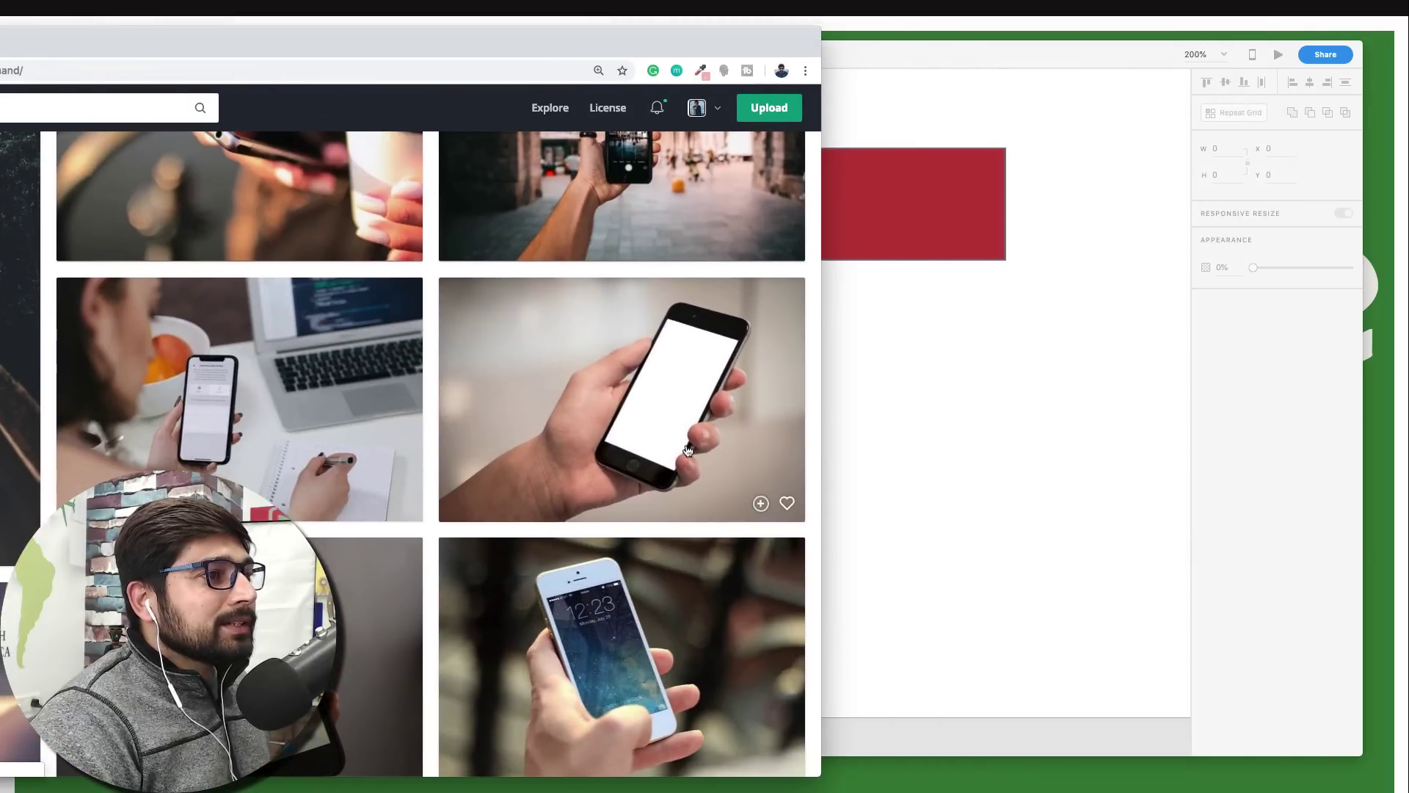
pyautogui.scroll(-3, 688, 450)
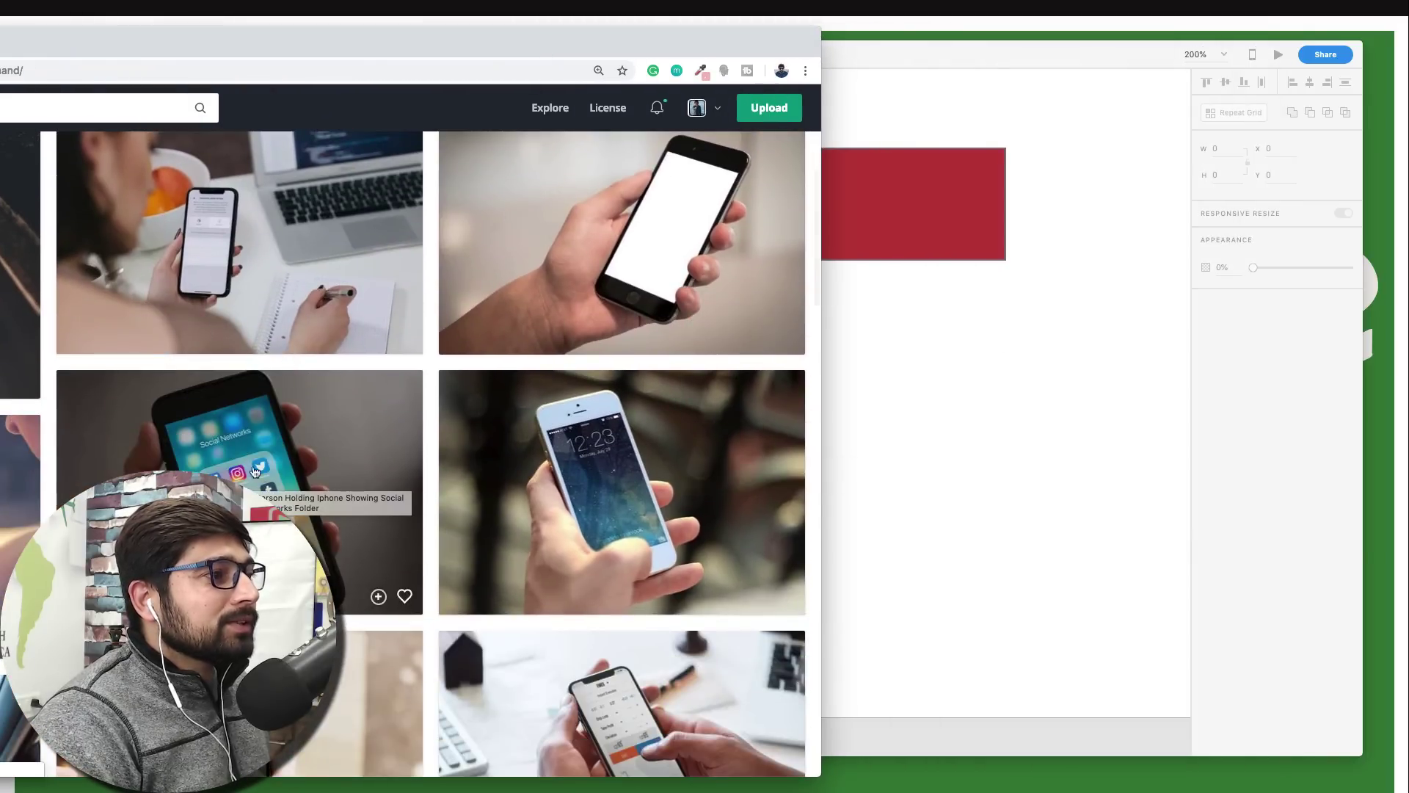
pyautogui.moveTo(256, 472); pyautogui.dragTo(944, 459)
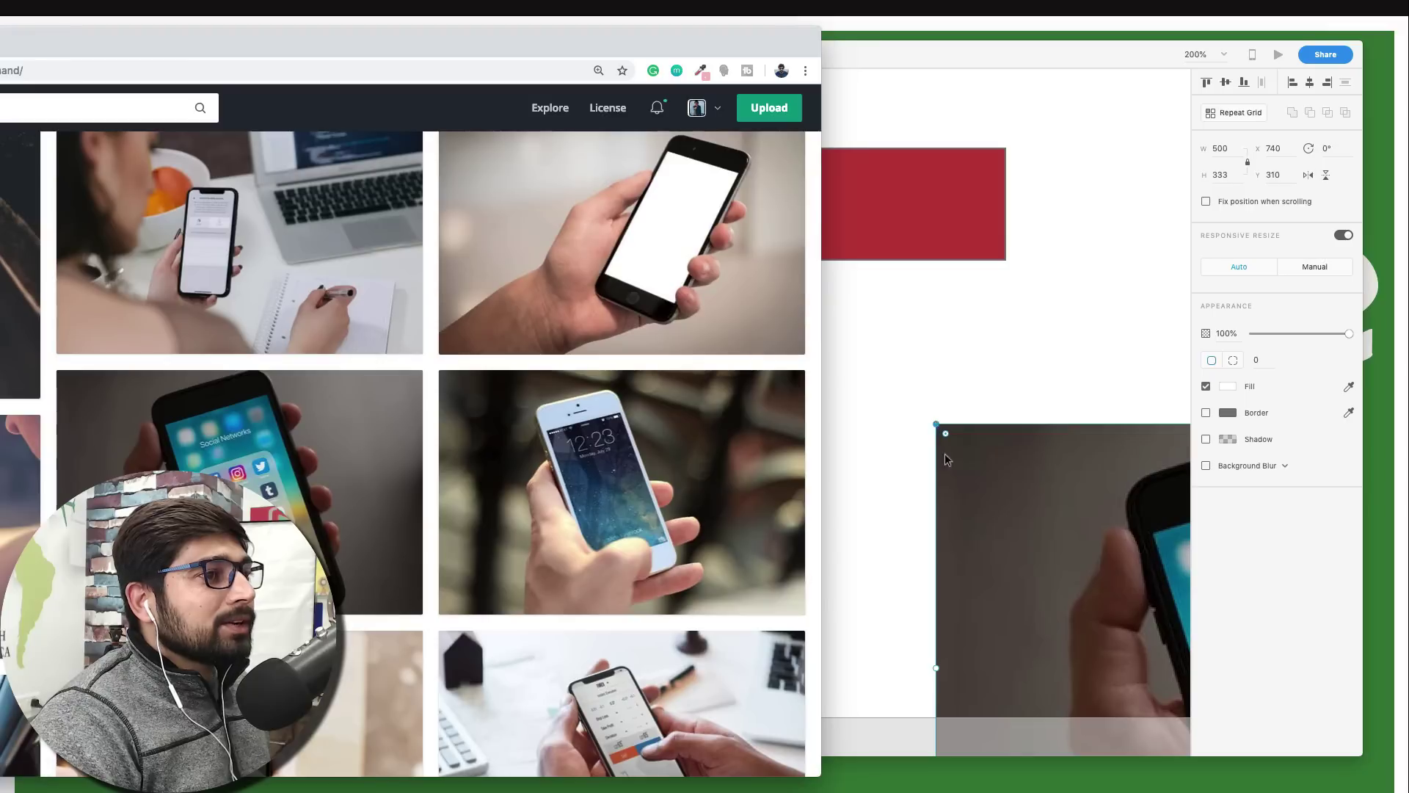
pyautogui.click(945, 460)
pyautogui.moveTo(1023, 493); pyautogui.dragTo(497, 277)
pyautogui.click(316, 256)
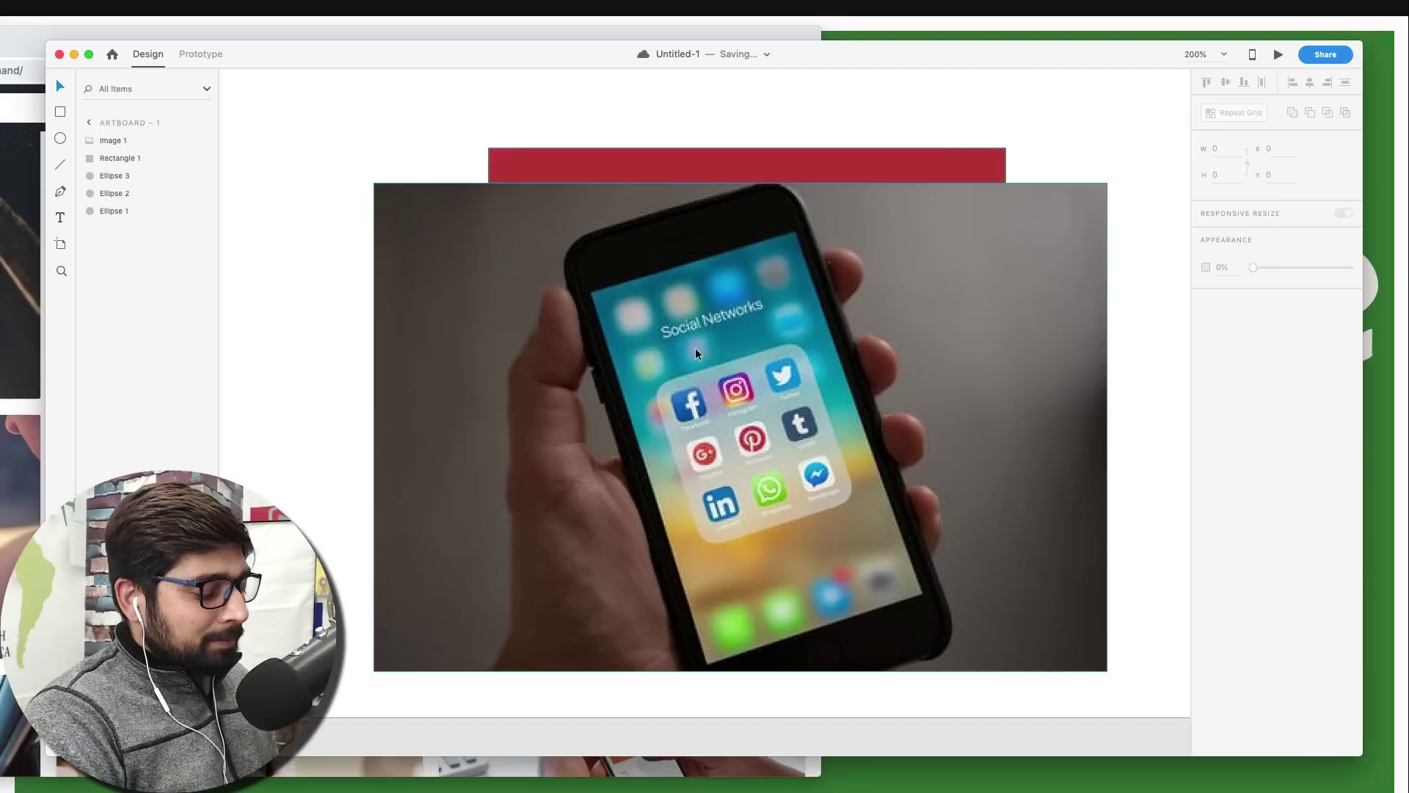
# Trace the phone's display in the photo with the Pen tool as a closed four-corner path.
pyautogui.press('p')
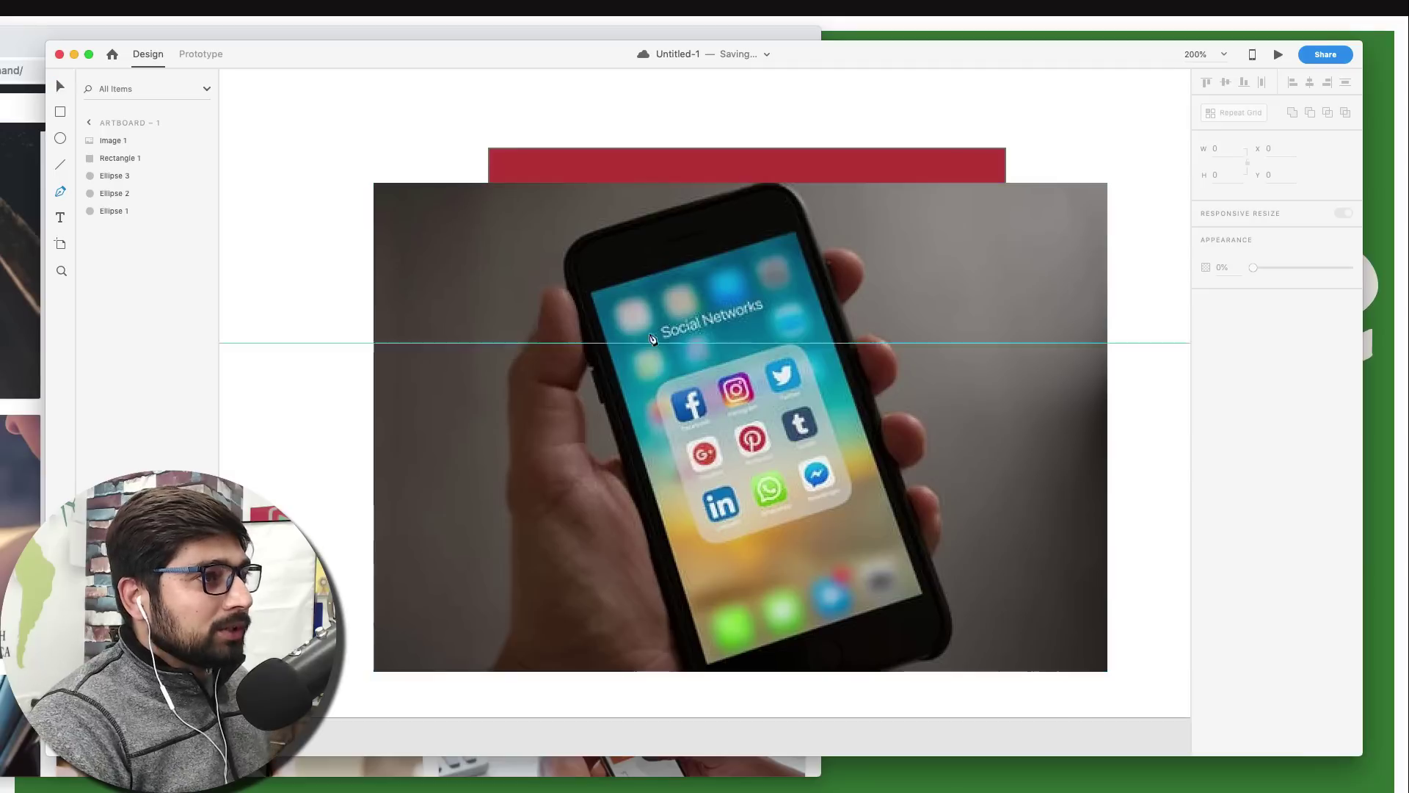
pyautogui.click(593, 294)
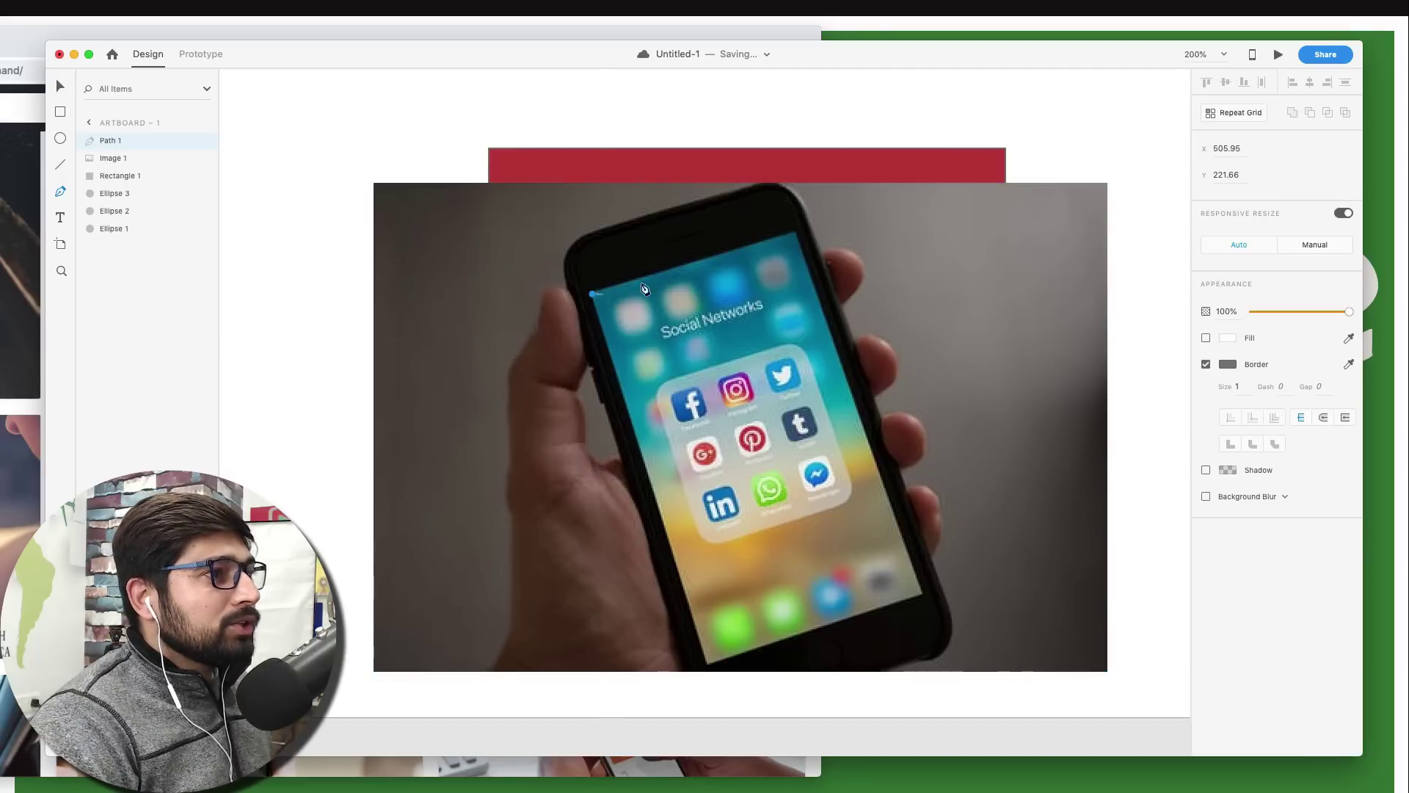
pyautogui.click(796, 235)
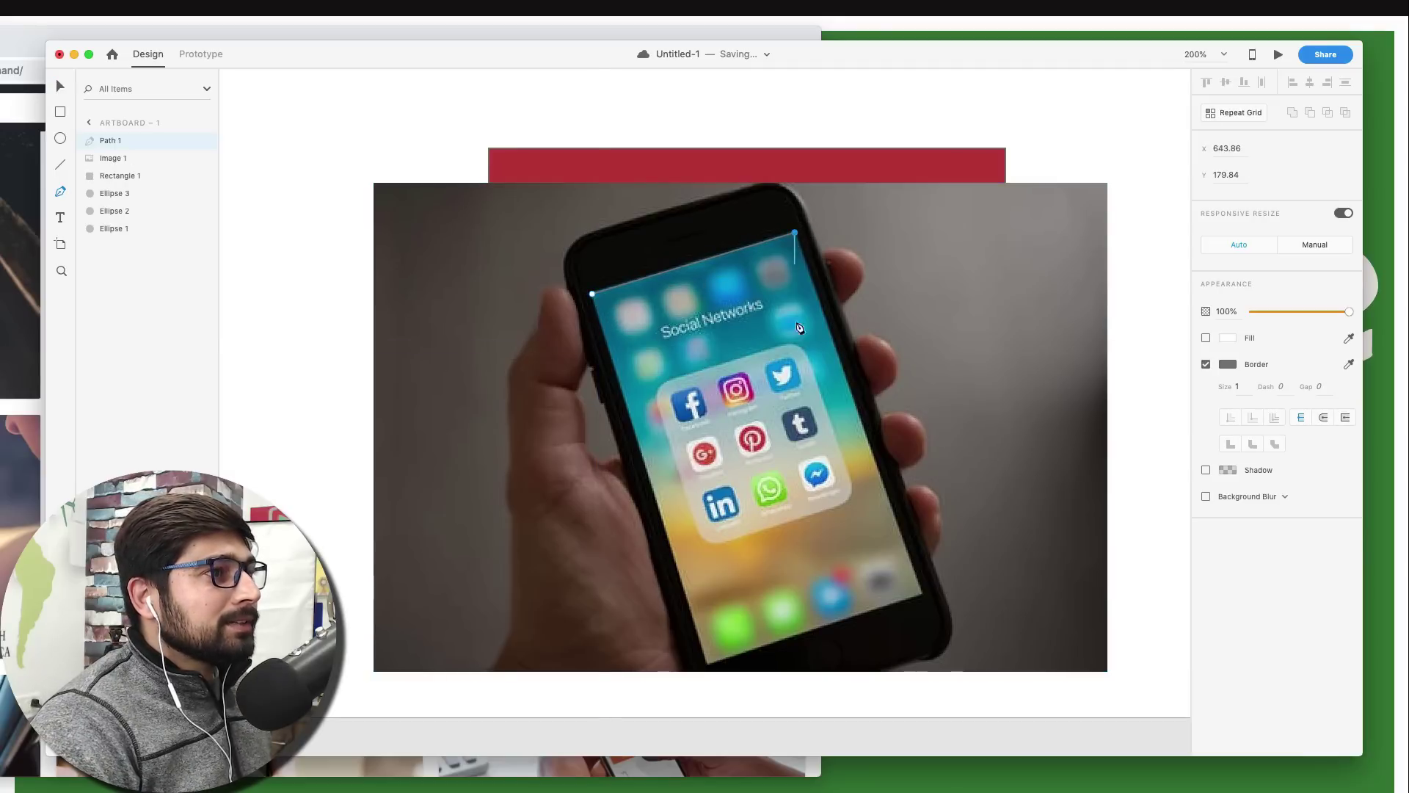
pyautogui.click(925, 596)
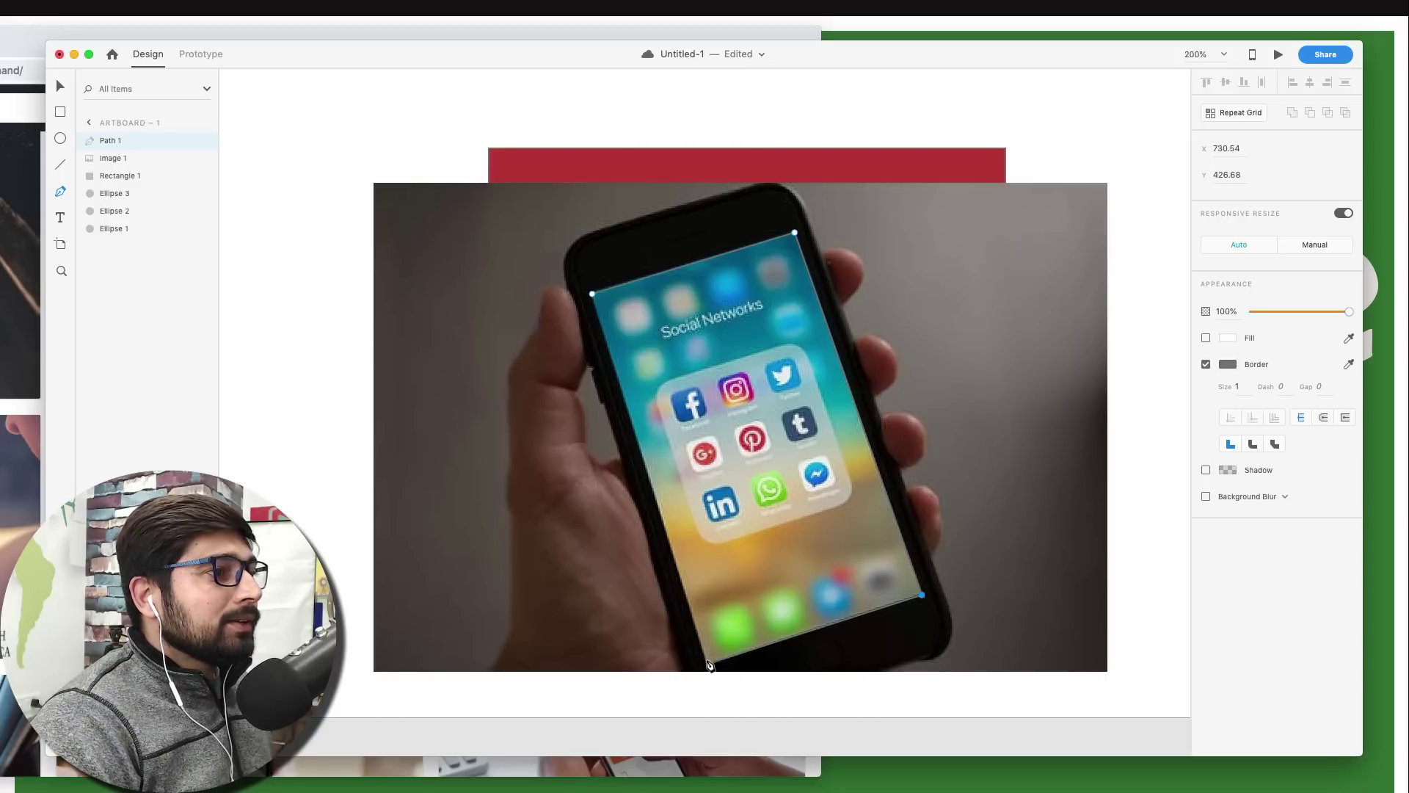
pyautogui.click(707, 664)
pyautogui.click(592, 294)
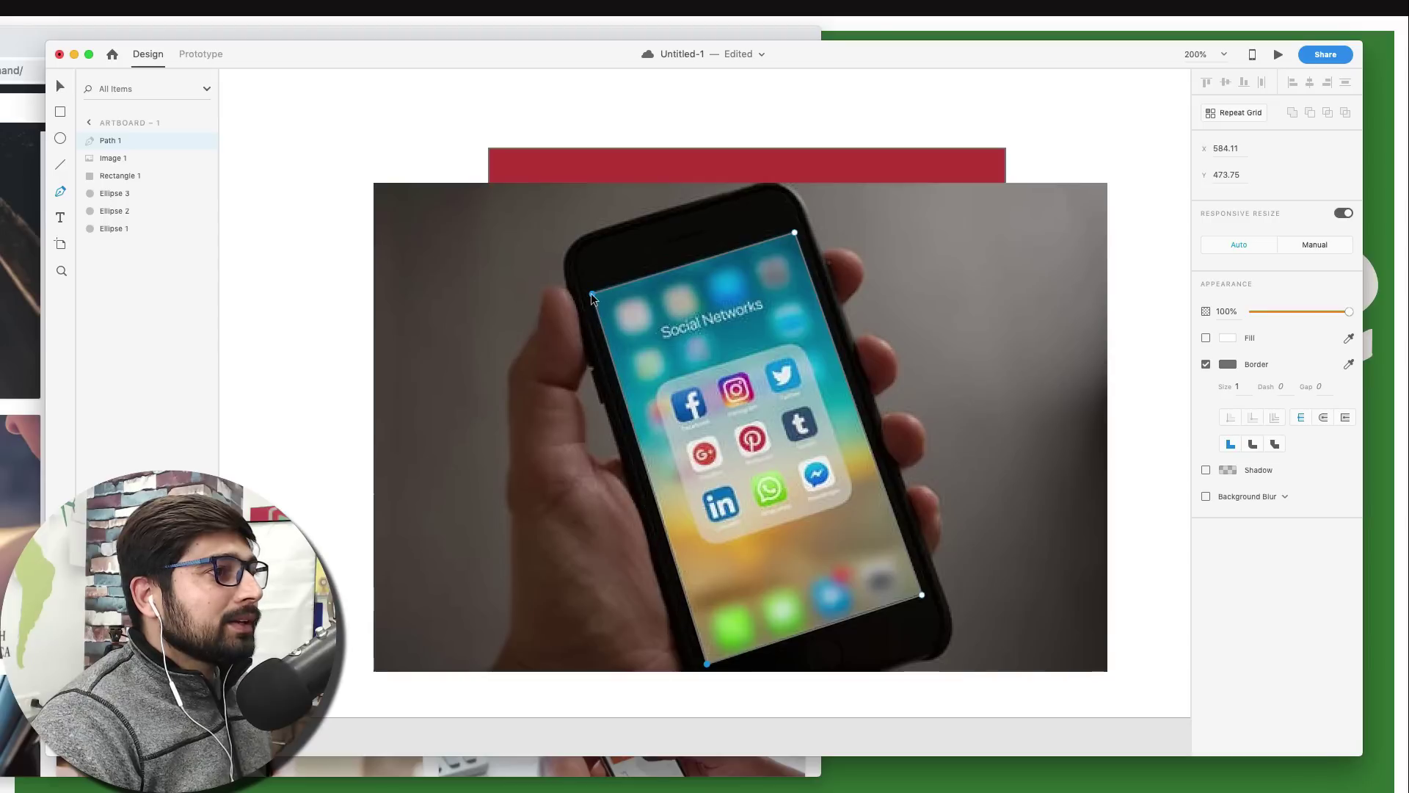
# Remove the border from the traced screen path and turn on its white fill.
pyautogui.press('Escape')
pyautogui.click(1205, 364)
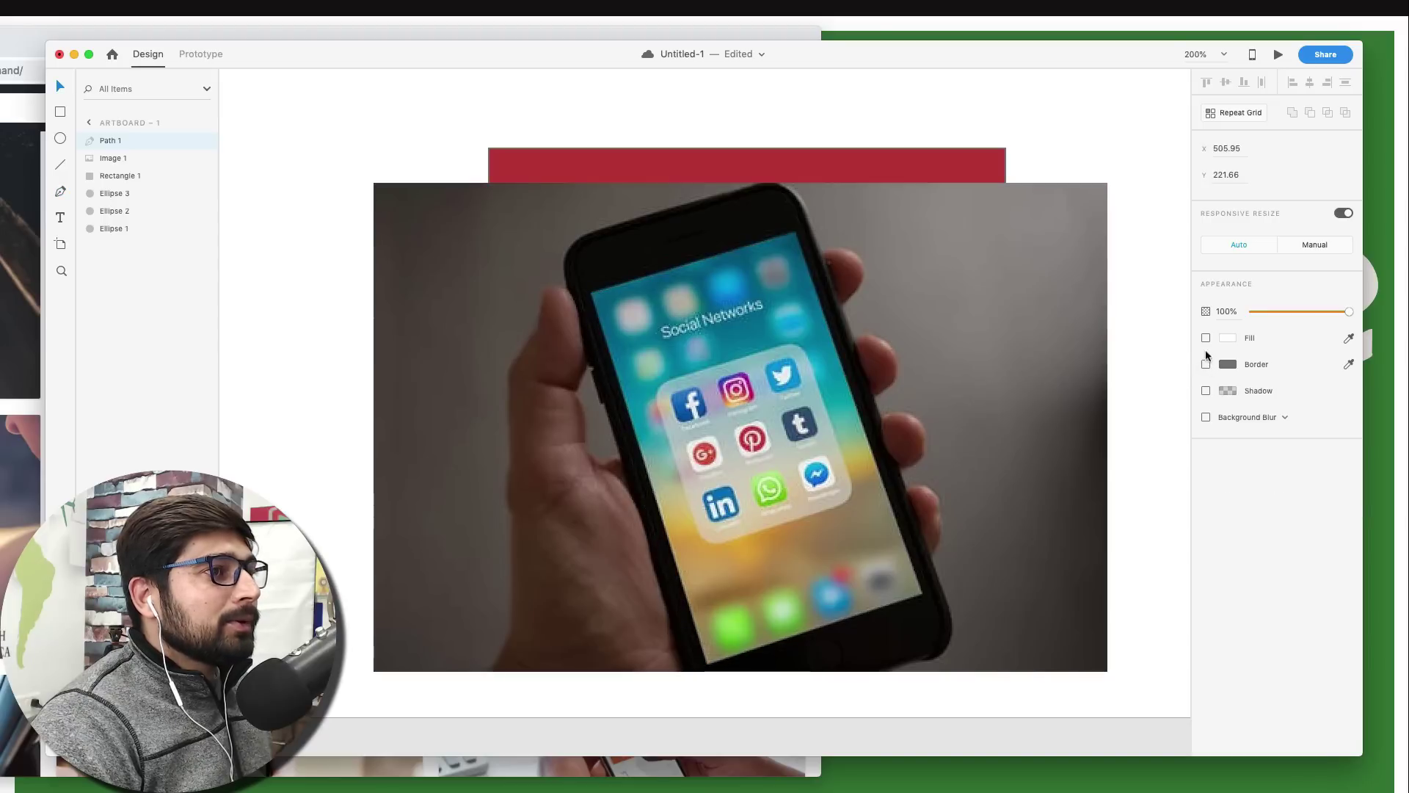
pyautogui.click(1205, 337)
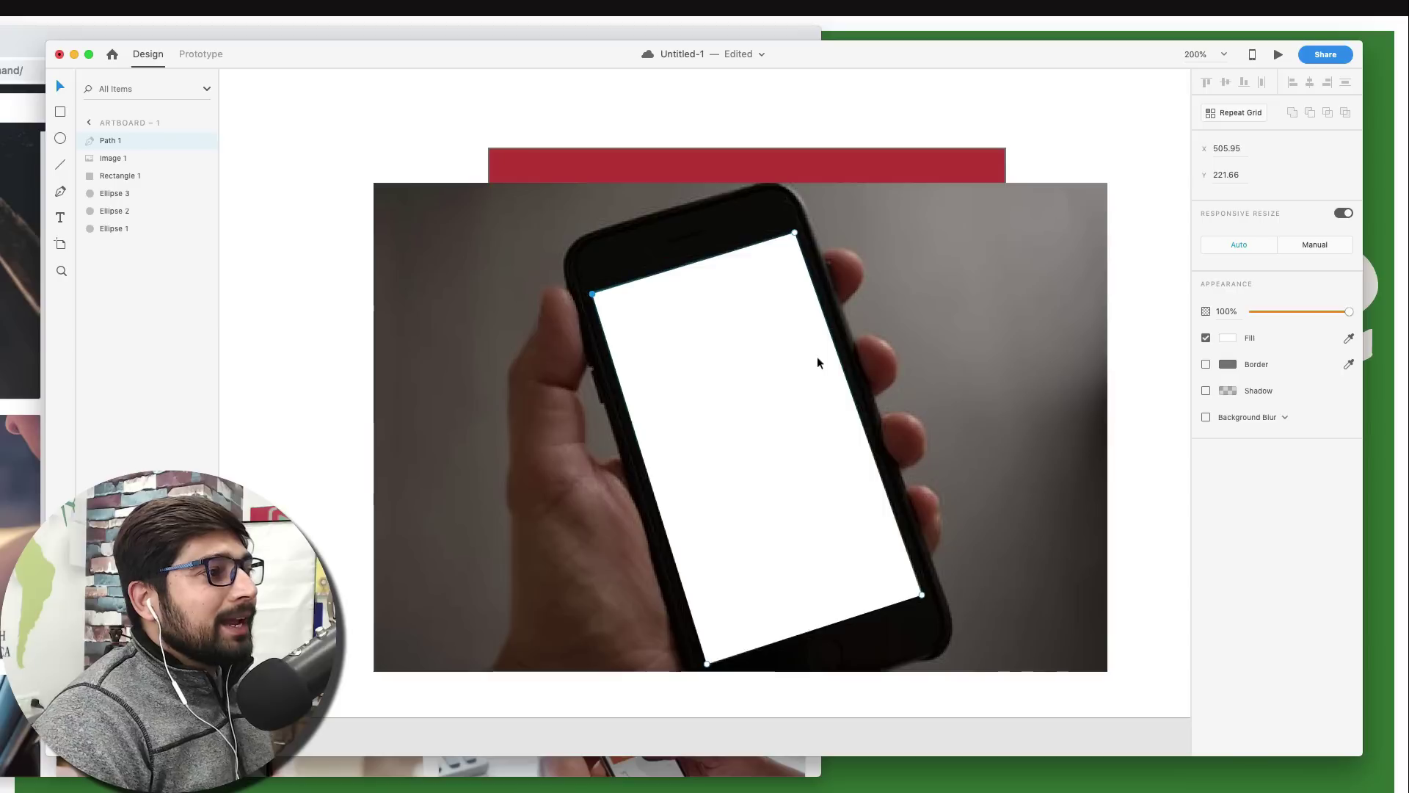
# Bring up the lco-screens document with its Splash and Login – 1 artboards.
pyautogui.hscroll(-15, 439, 386)
pyautogui.hscroll(5, 439, 386)
pyautogui.scroll(2, 439, 386)
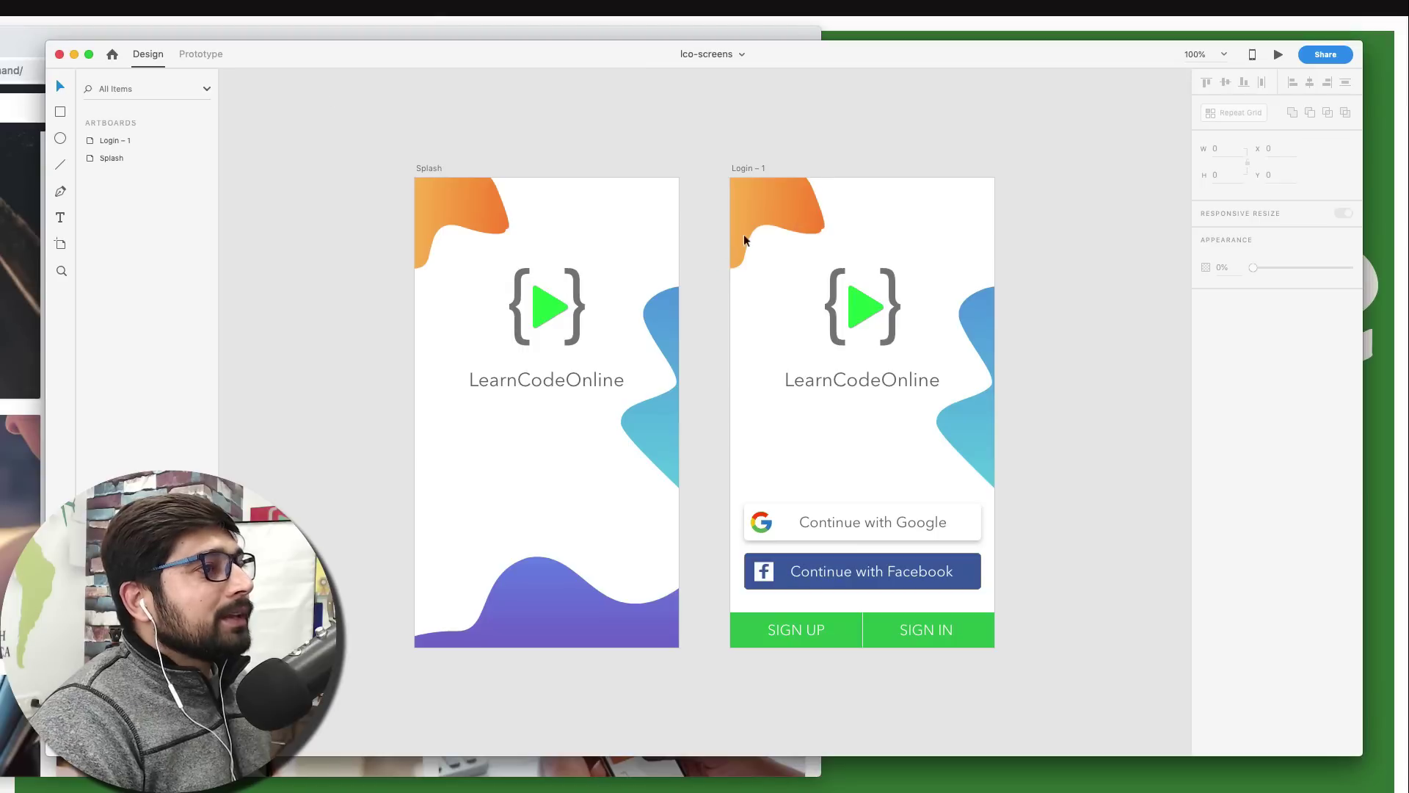
# Copy the Login – 1 artboard from lco-screens and paste it into the Untitled-1 document.
pyautogui.click(756, 168)
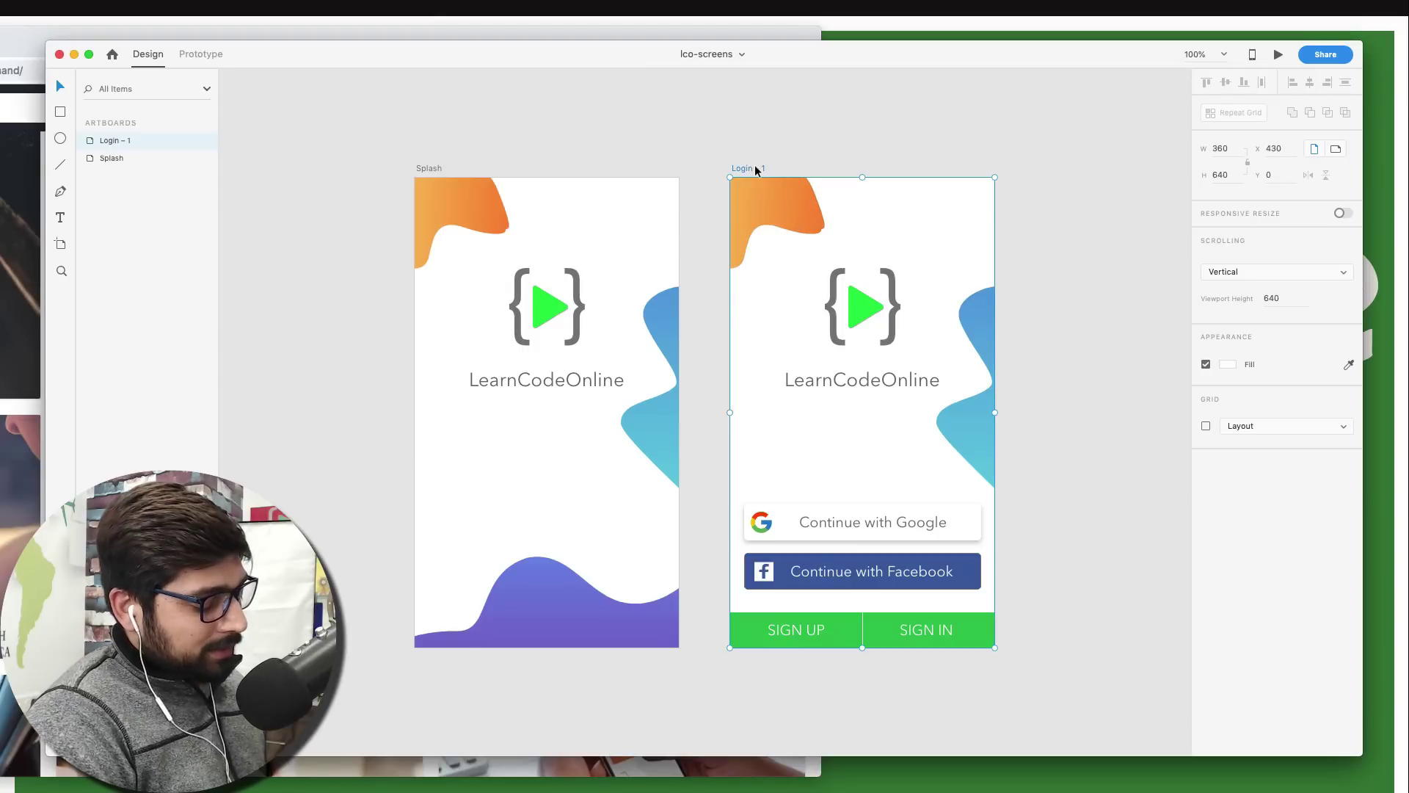
pyautogui.hotkey('ctrl', 'Up')
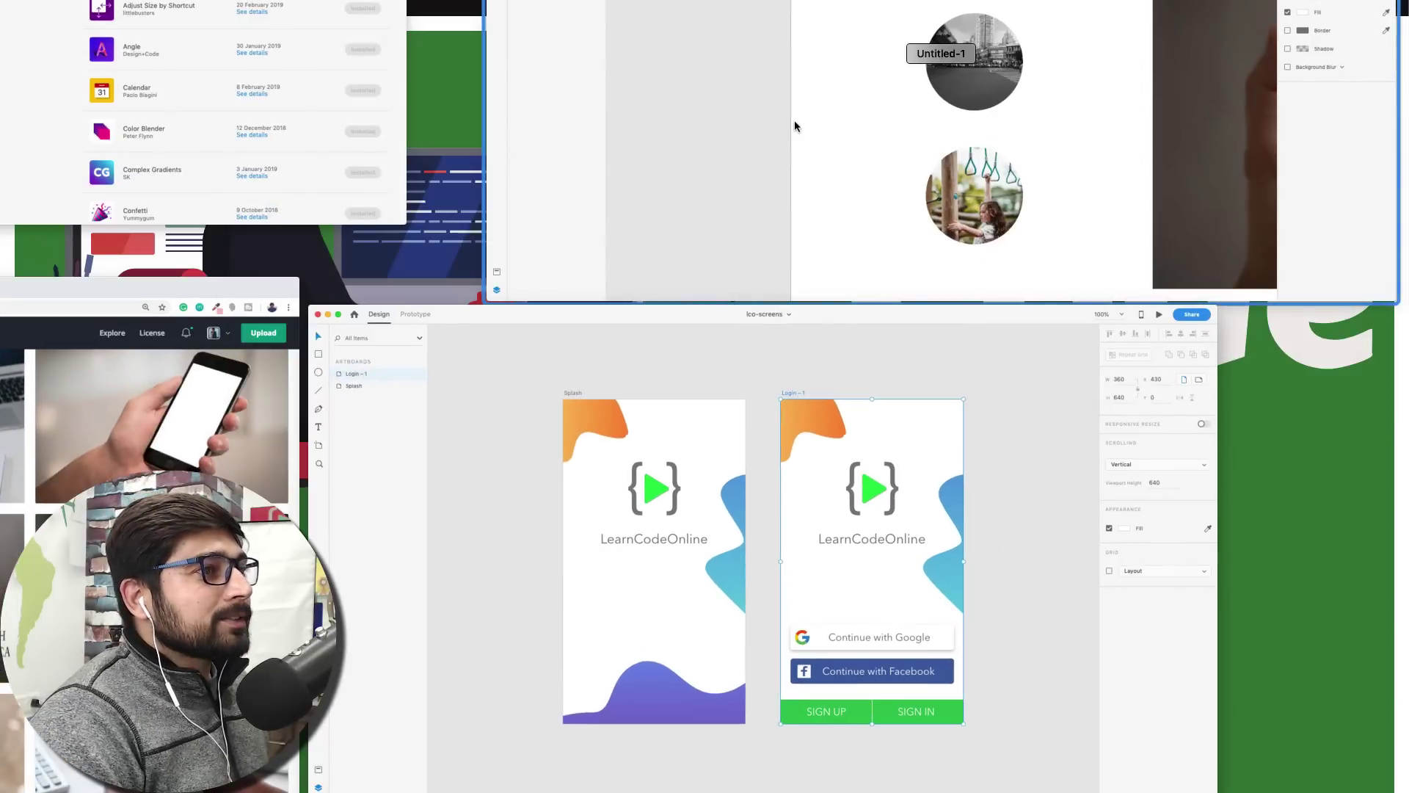
pyautogui.click(794, 121)
pyautogui.hscroll(-10, 785, 146)
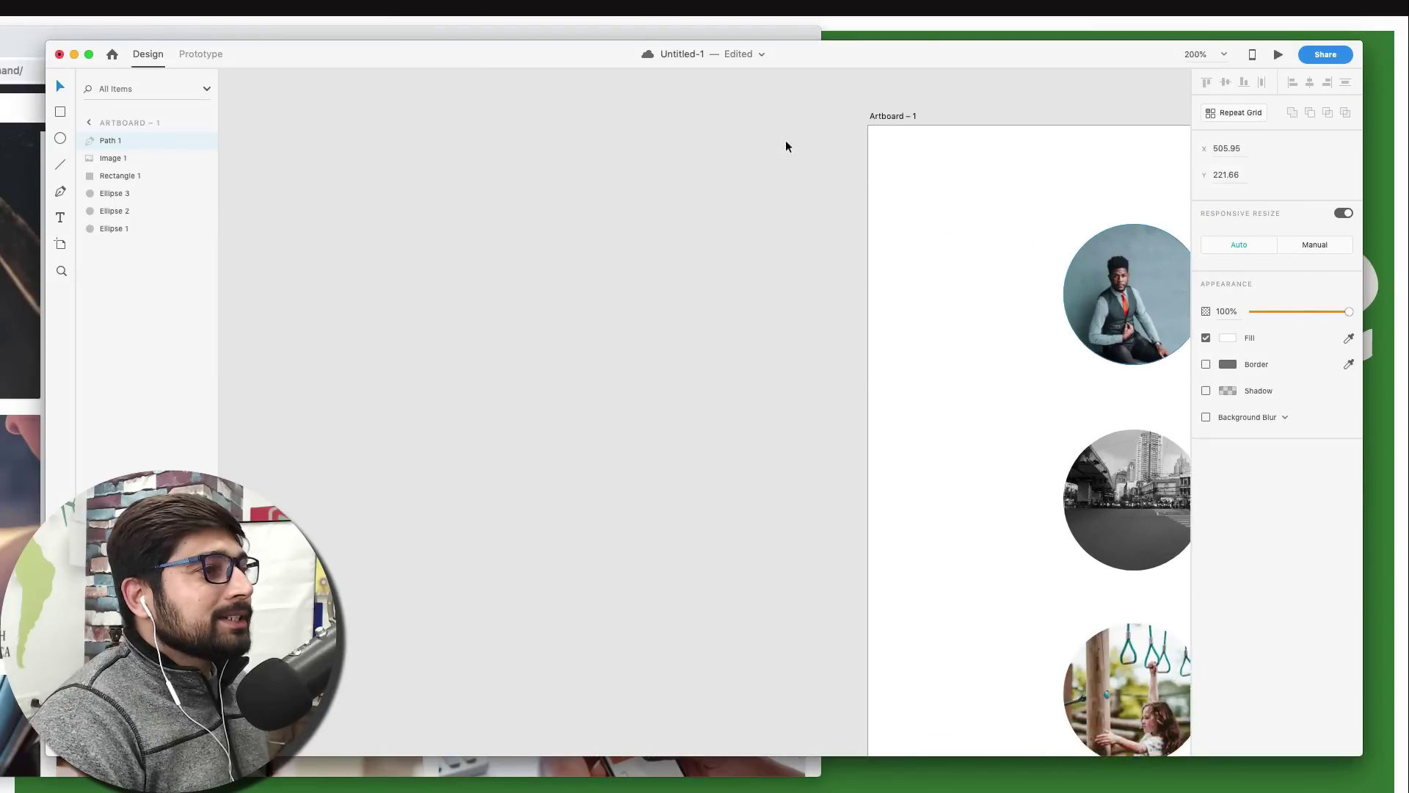
pyautogui.click(441, 277)
pyautogui.press('super+v')
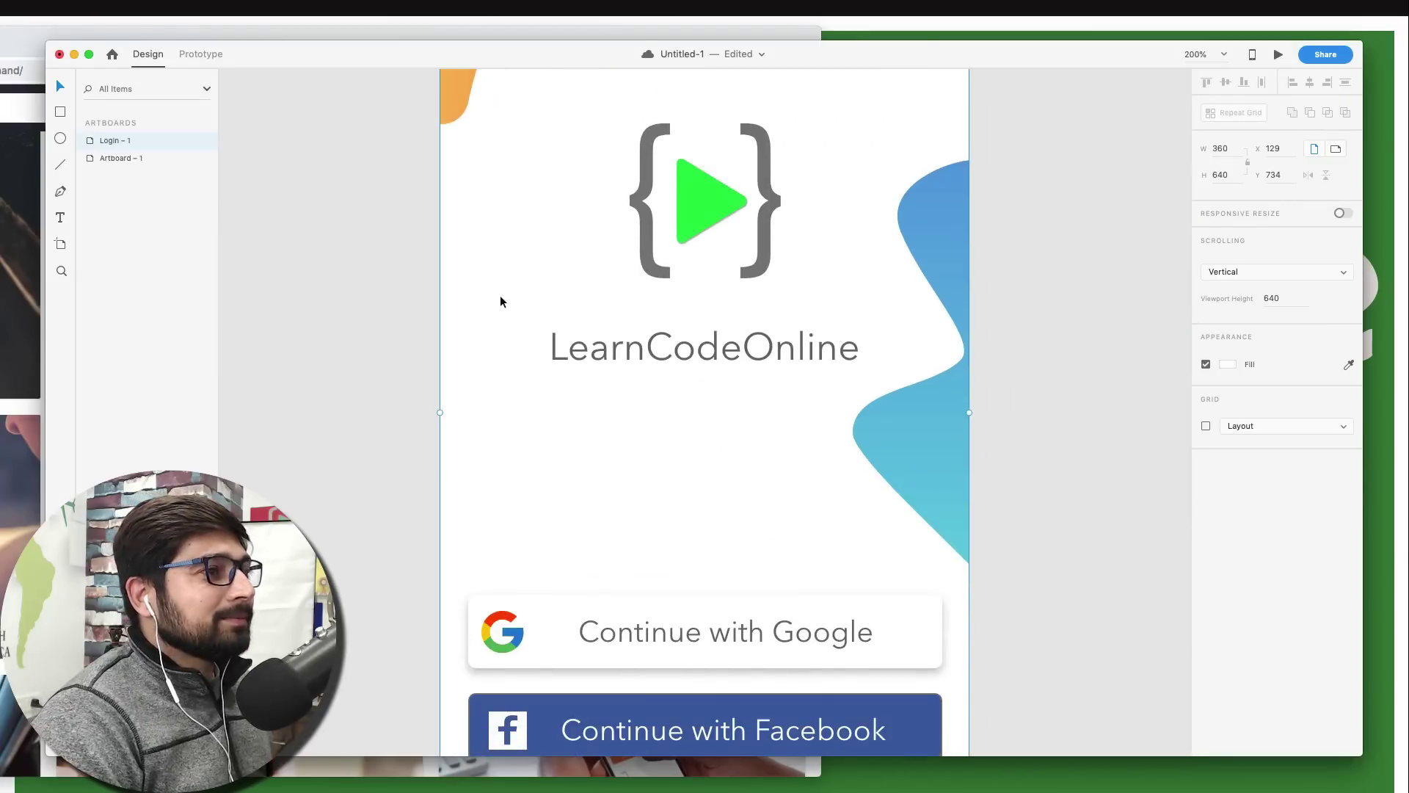
# Move the pasted Login – 1 artboard beside Artboard – 1, to about X -324, Y 268.
pyautogui.press('super+minus')
pyautogui.press('super+minus')
pyautogui.press('super+minus')
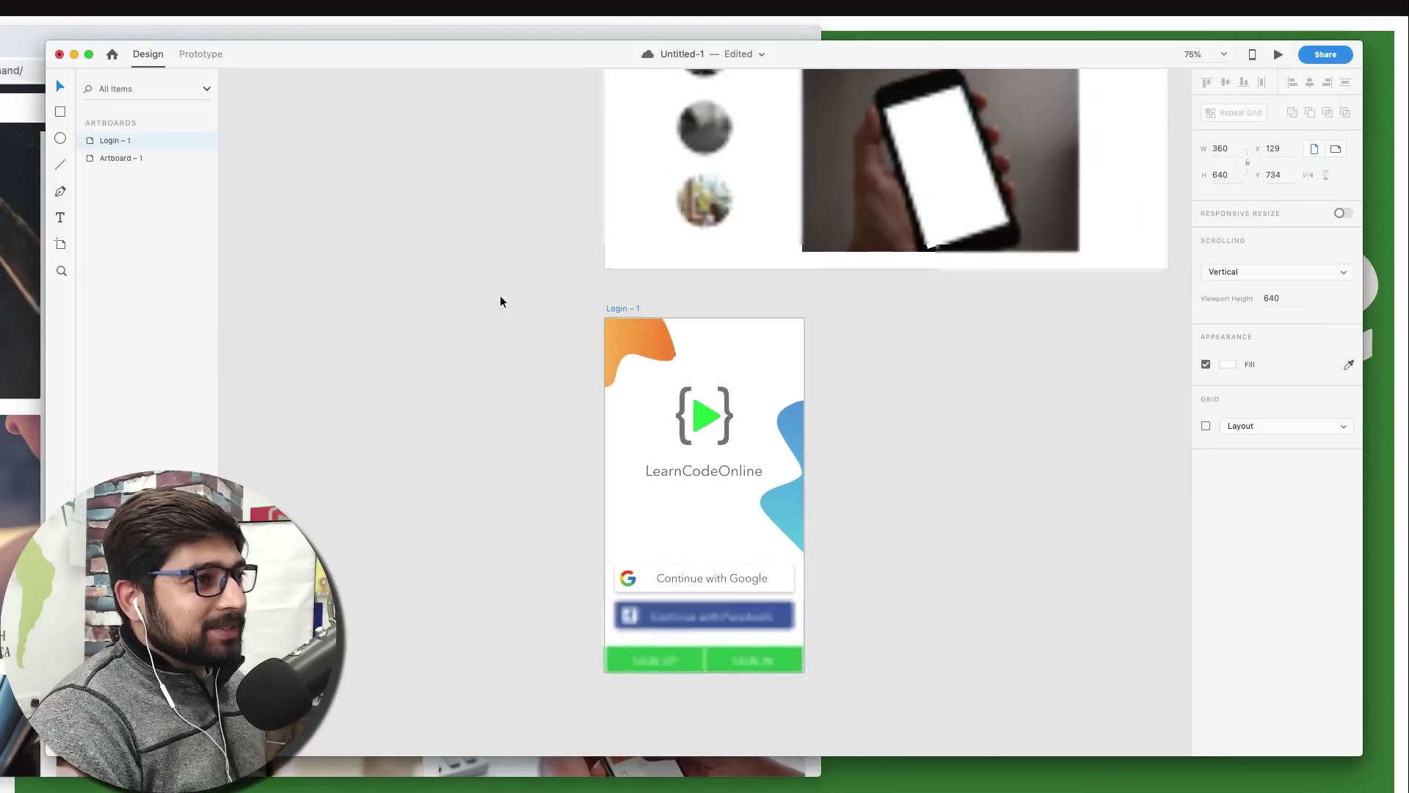
pyautogui.scroll(4, 500, 296)
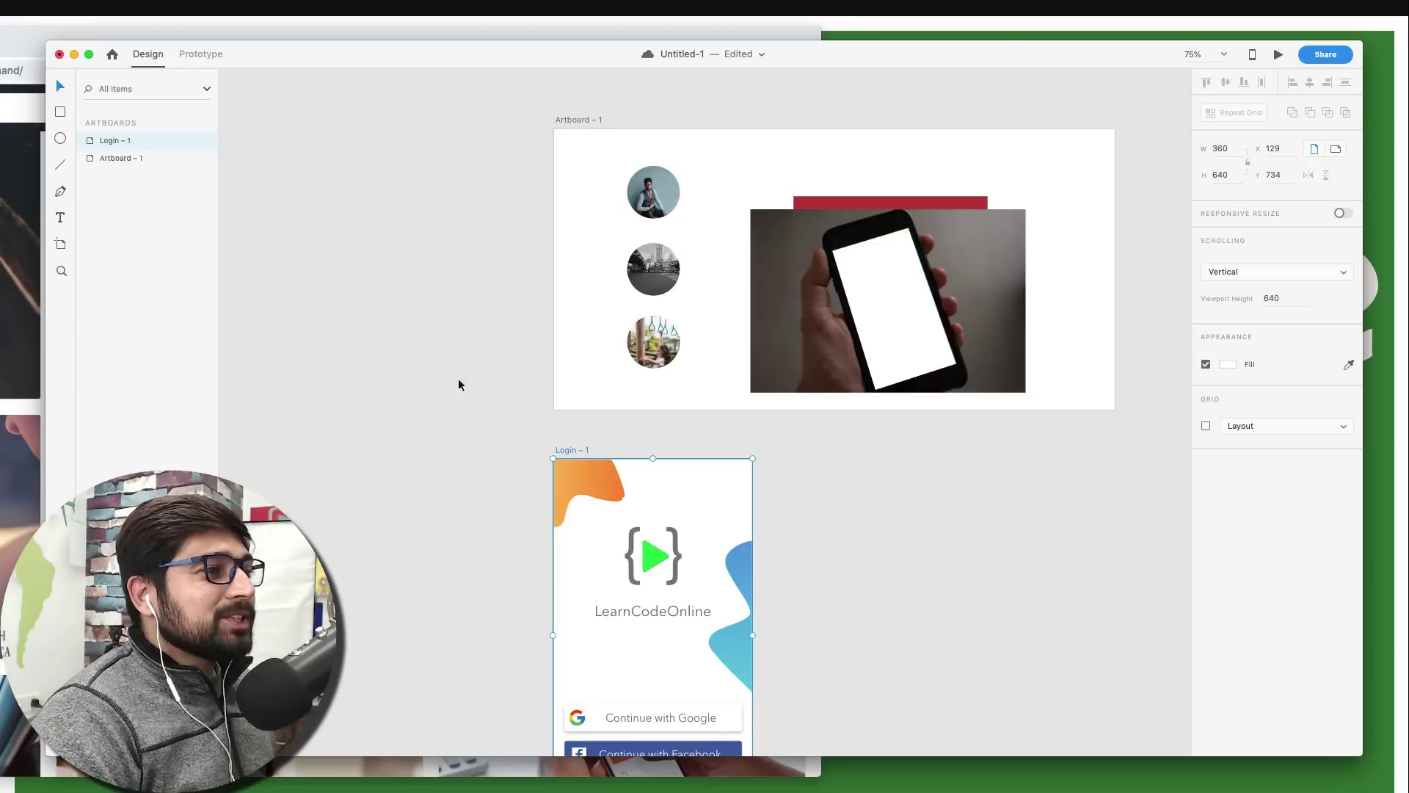
pyautogui.moveTo(582, 451); pyautogui.dragTo(332, 195)
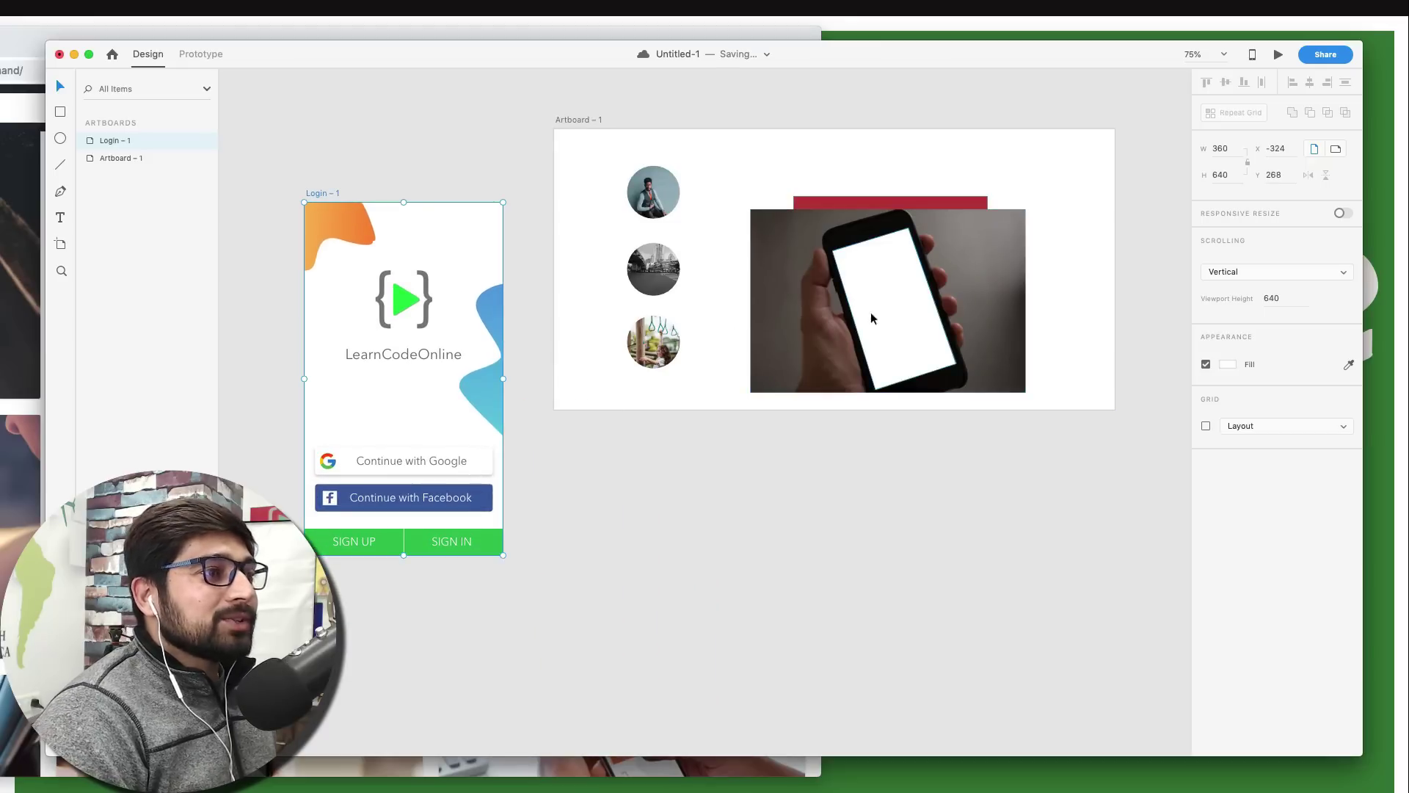
pyautogui.click(853, 464)
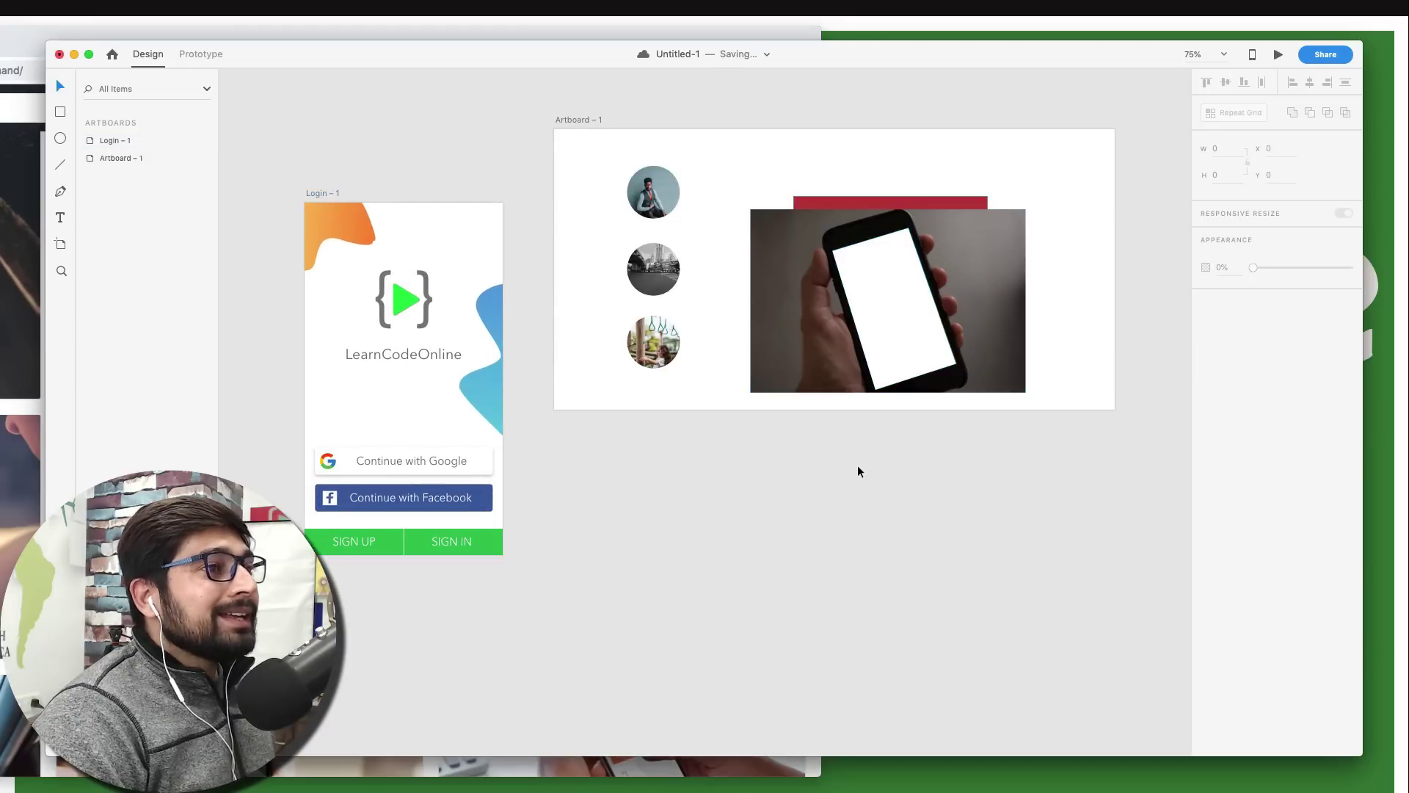
# Apply the Login – 1 artboard to the traced phone screen path with the Angle plugin's Apply to Mockup.
pyautogui.click(863, 257)
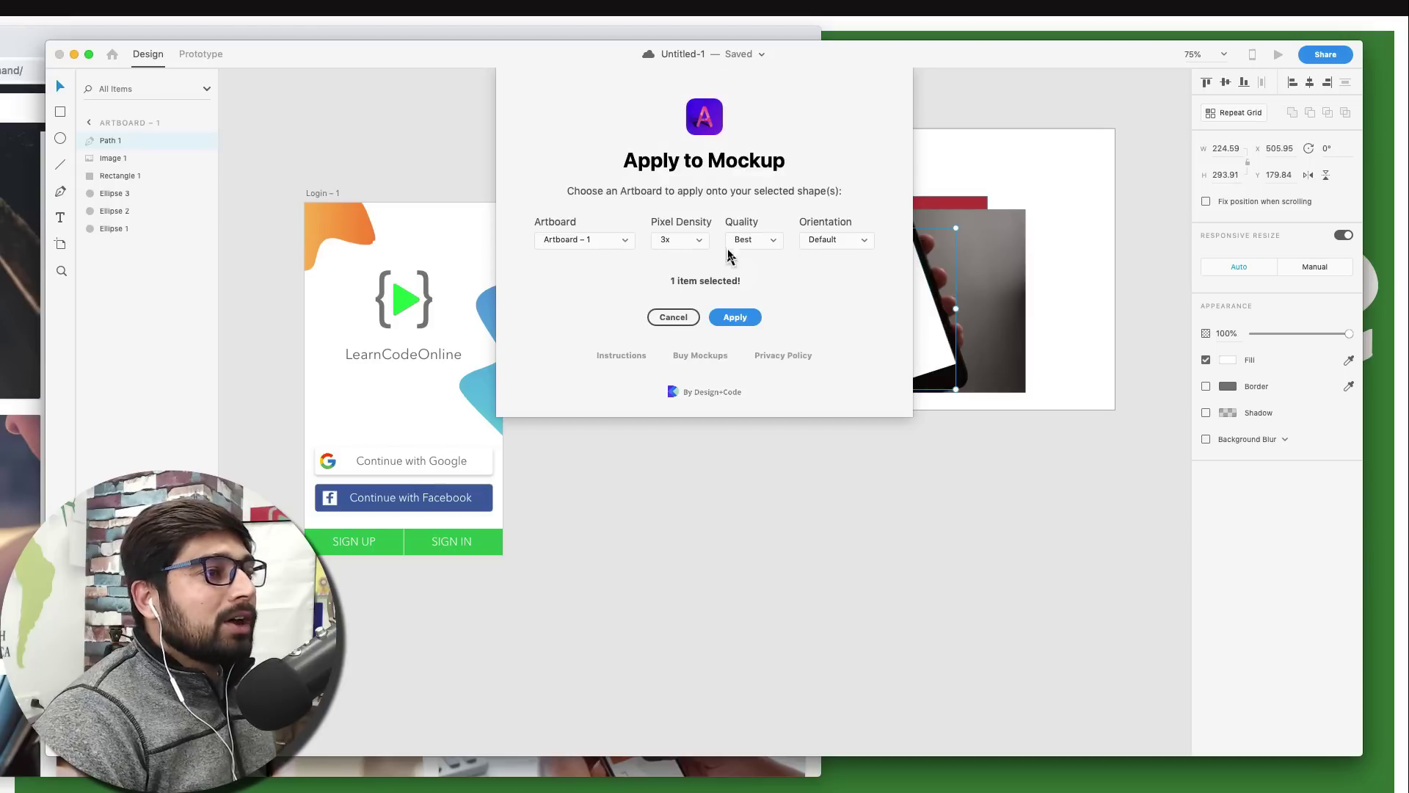
pyautogui.click(611, 240)
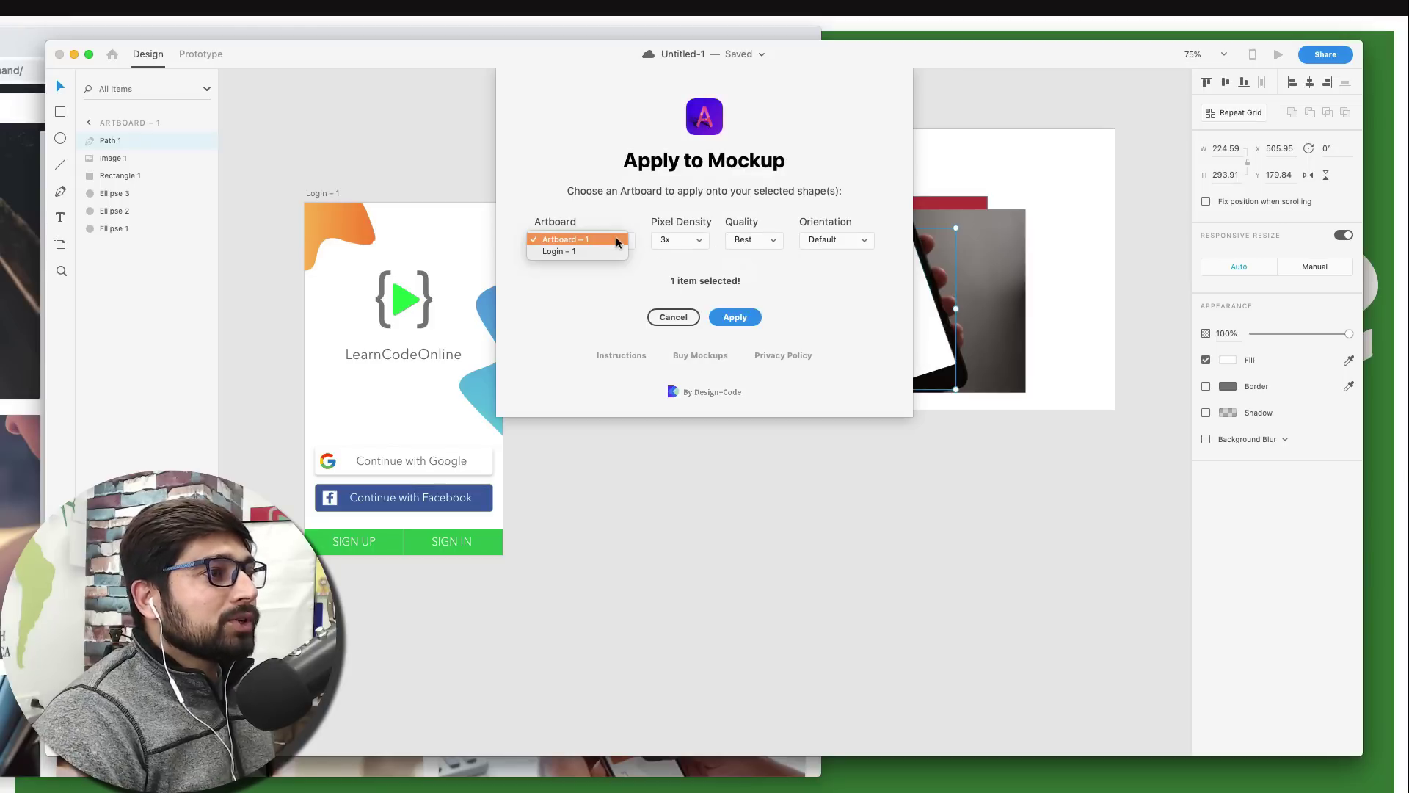
pyautogui.click(605, 250)
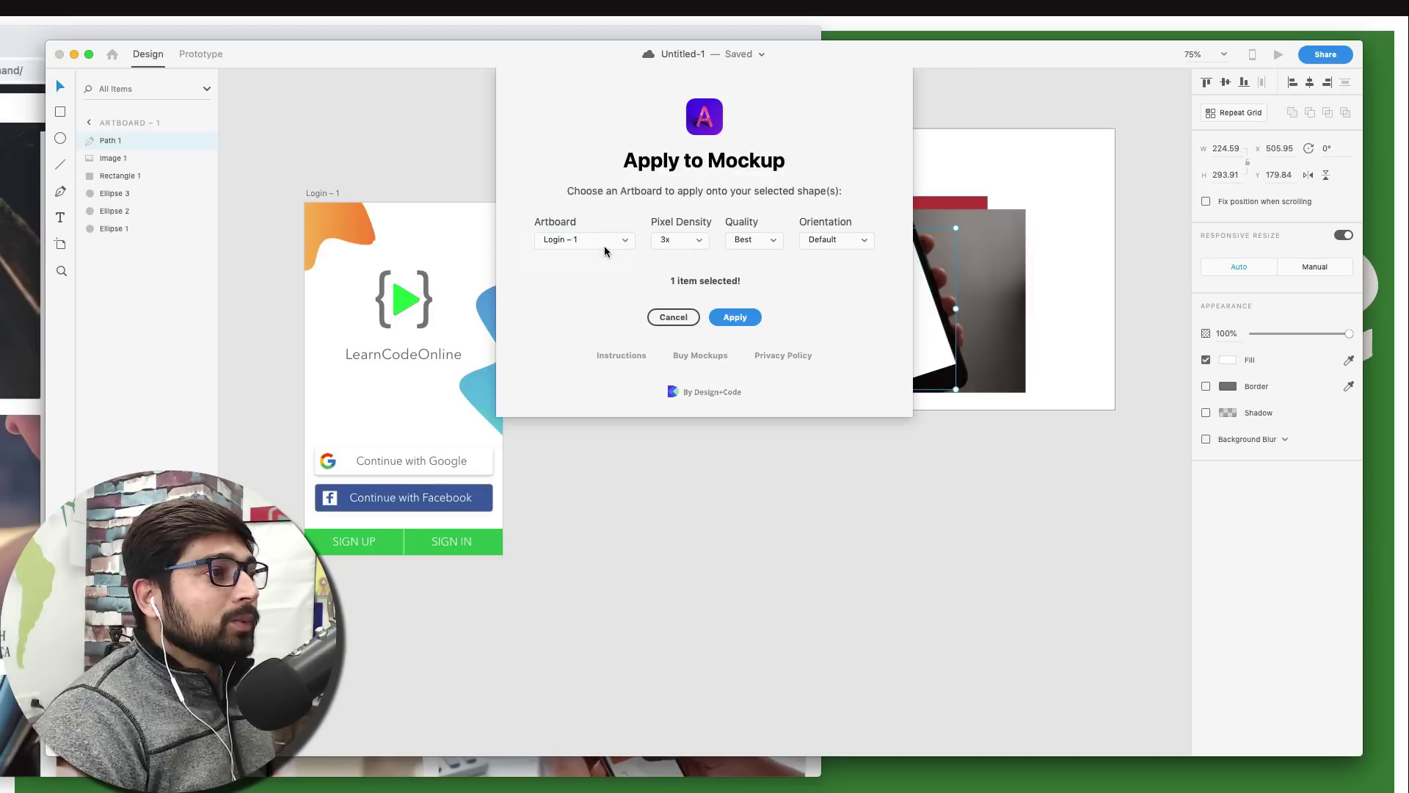
pyautogui.click(735, 317)
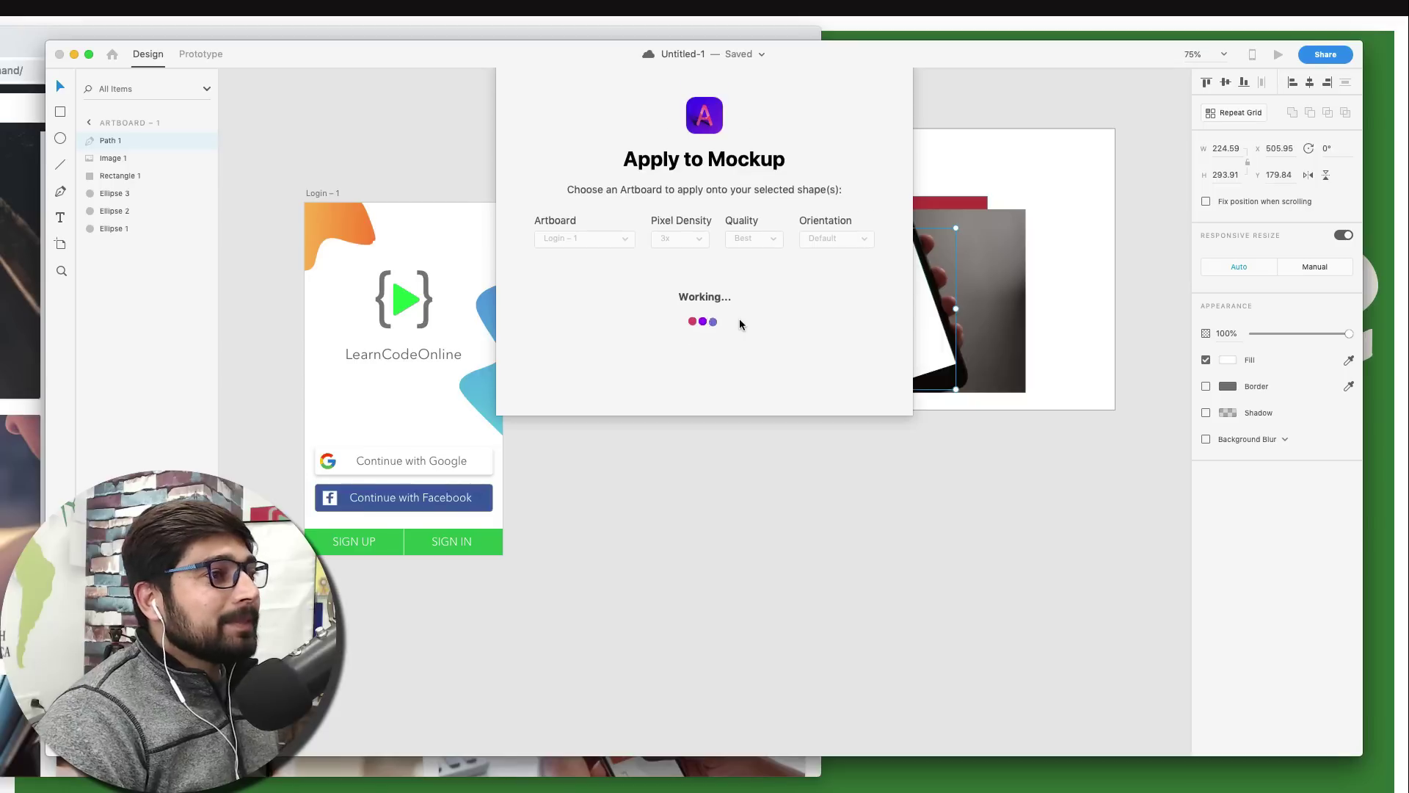
pyautogui.click(1079, 404)
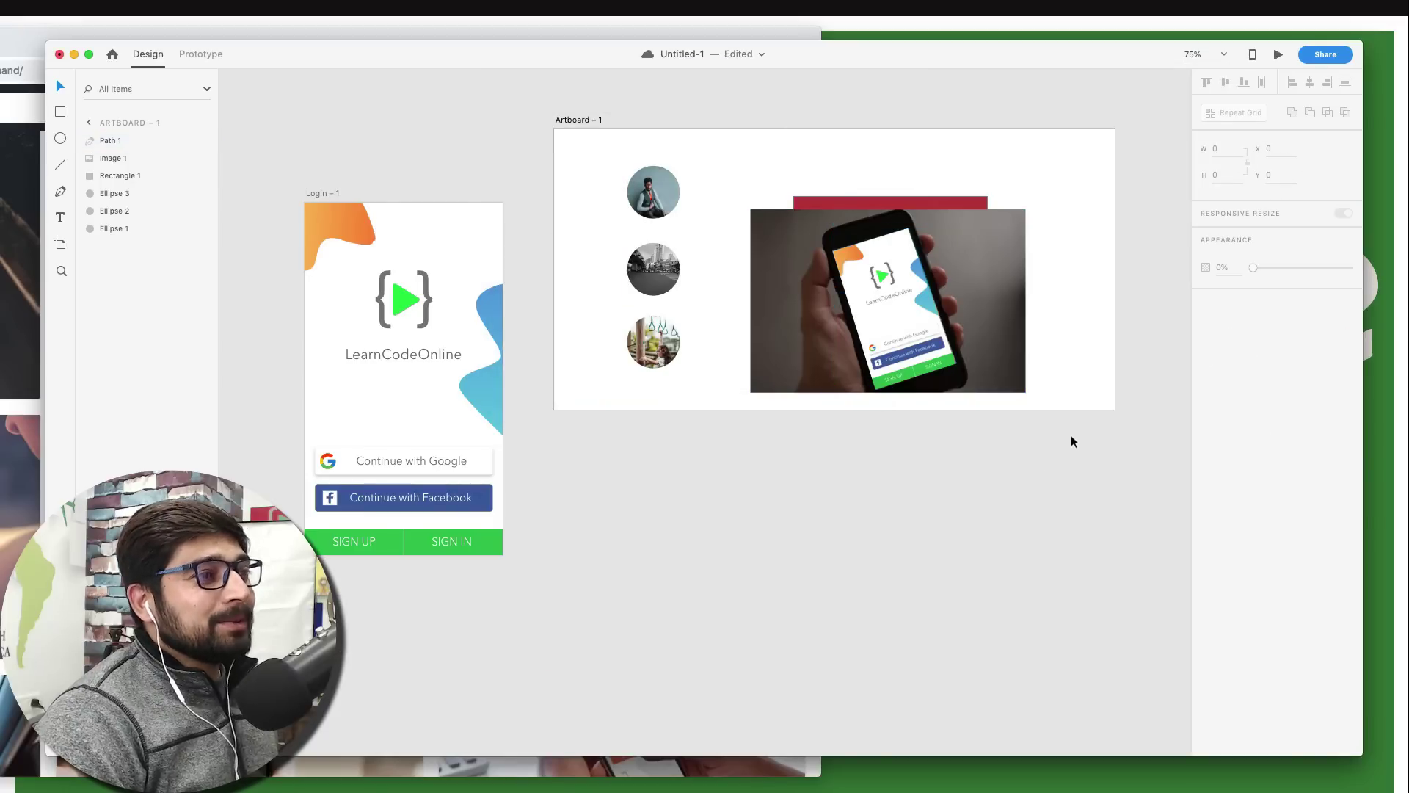
# Examine up close how the login design fits the phone's display in the mockup photo.
pyautogui.press('super+equal')
pyautogui.press('super+equal')
pyautogui.press('super+equal')
pyautogui.press('super+equal')
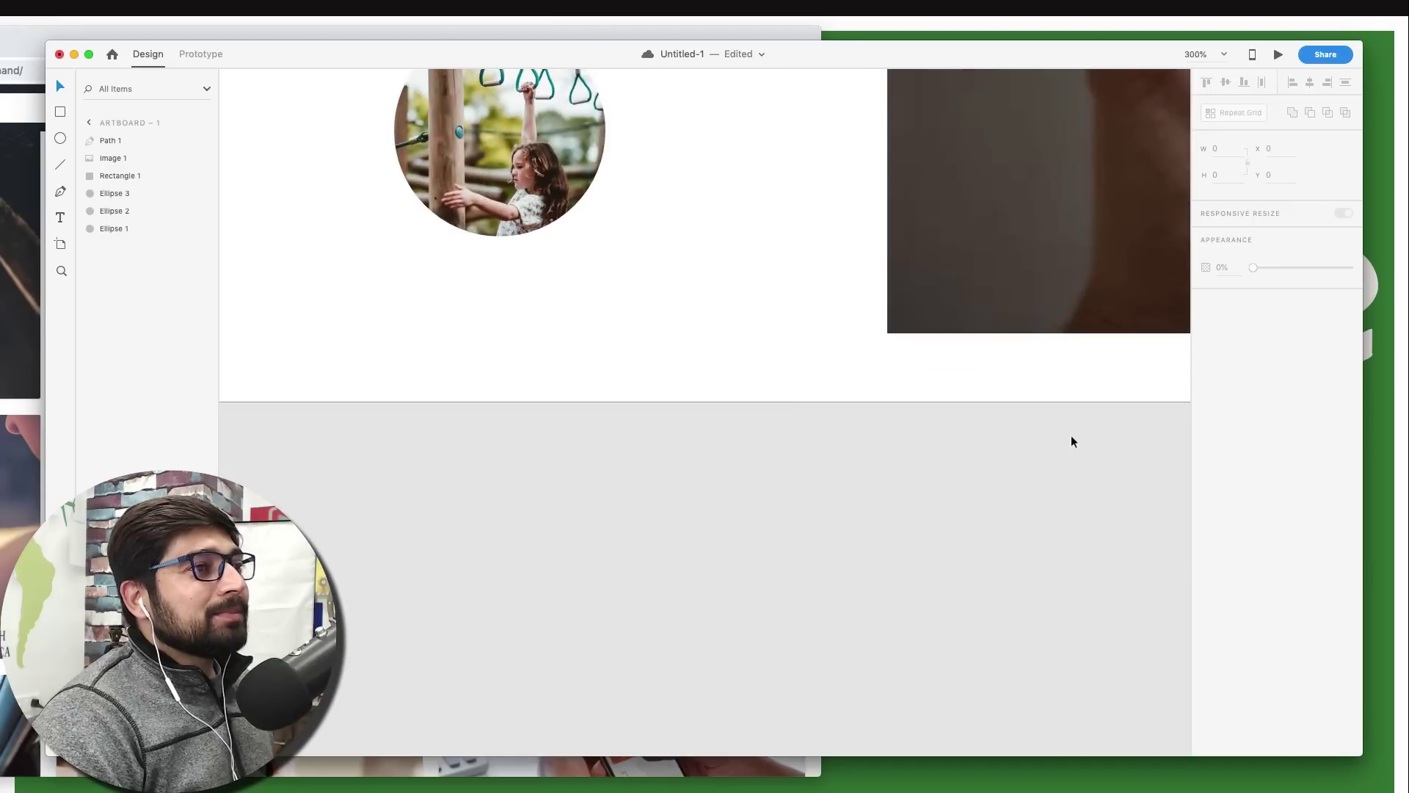
pyautogui.hscroll(-5, 1071, 439)
pyautogui.scroll(2, 1071, 439)
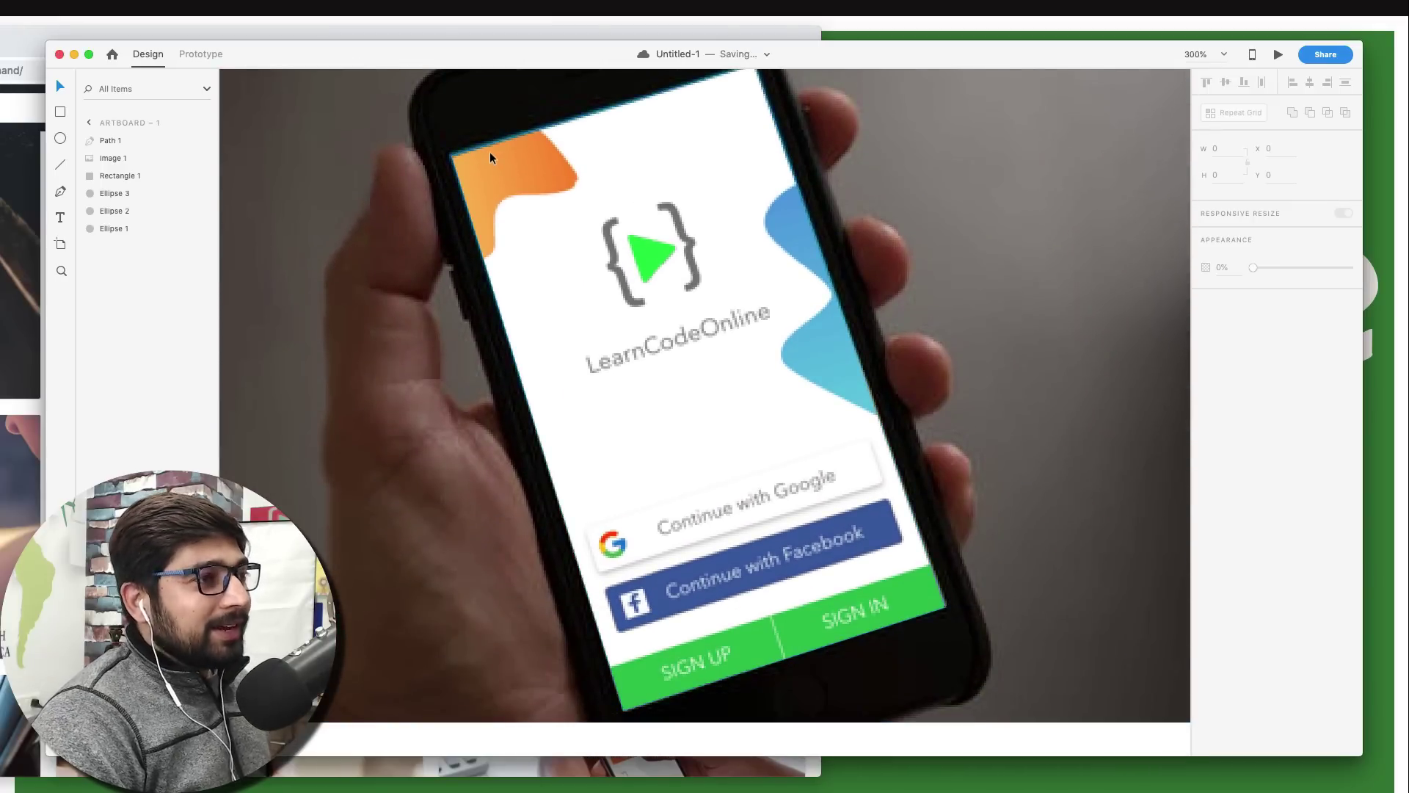
pyautogui.press('super+minus')
pyautogui.press('super+minus')
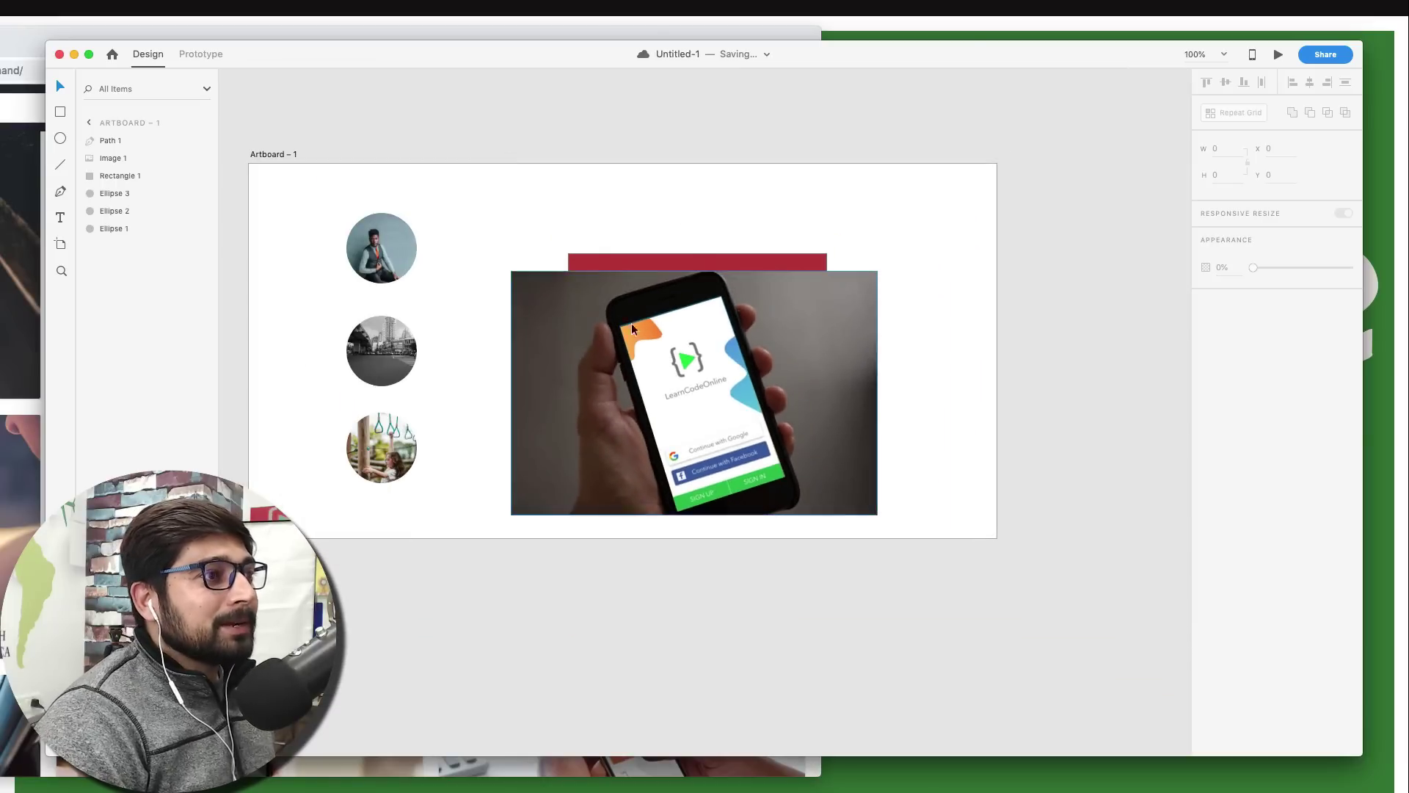
pyautogui.press('super+equal')
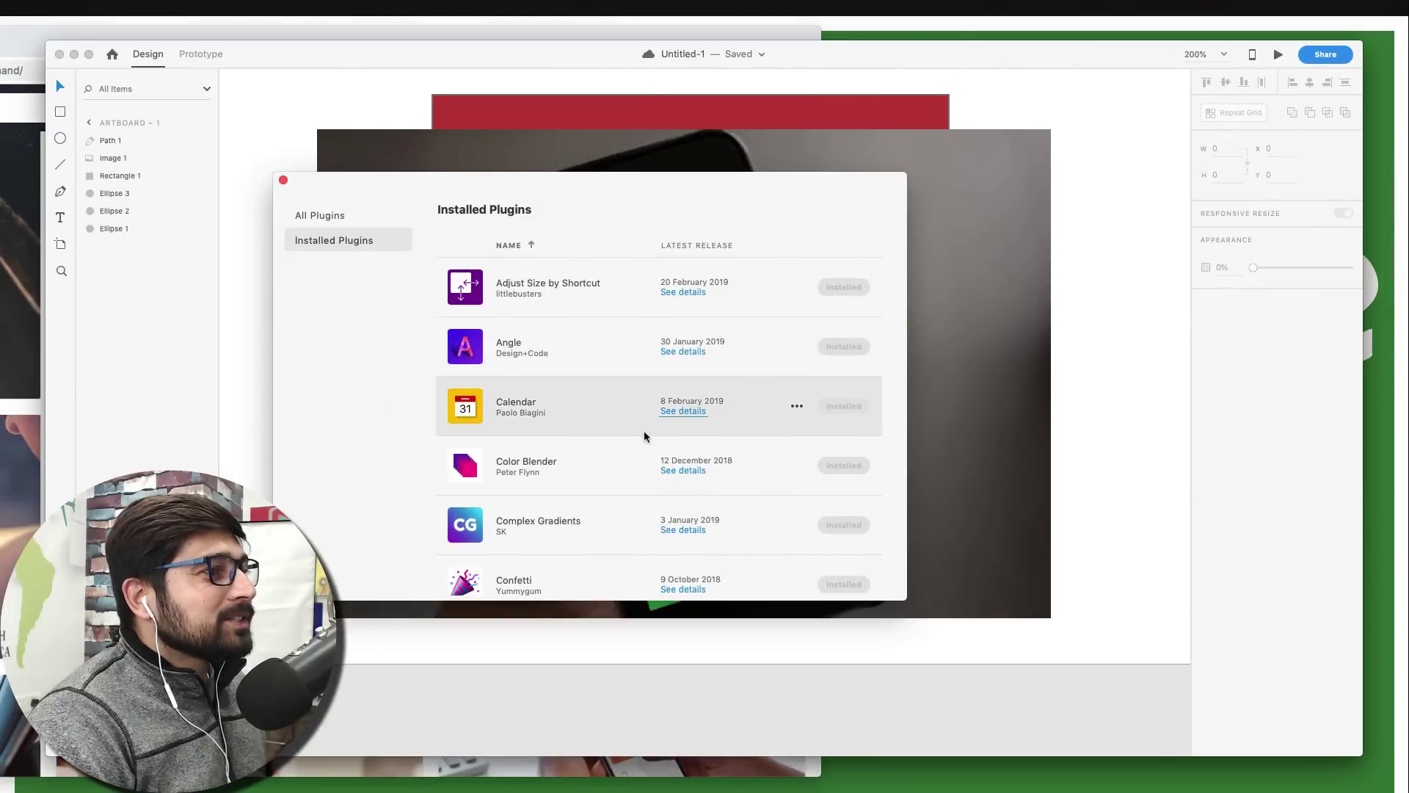
# Look through the installed plugins from Complex Gradients to ContentGenerator and UI Faces, and return to the canvas.
pyautogui.scroll(-2, 556, 393)
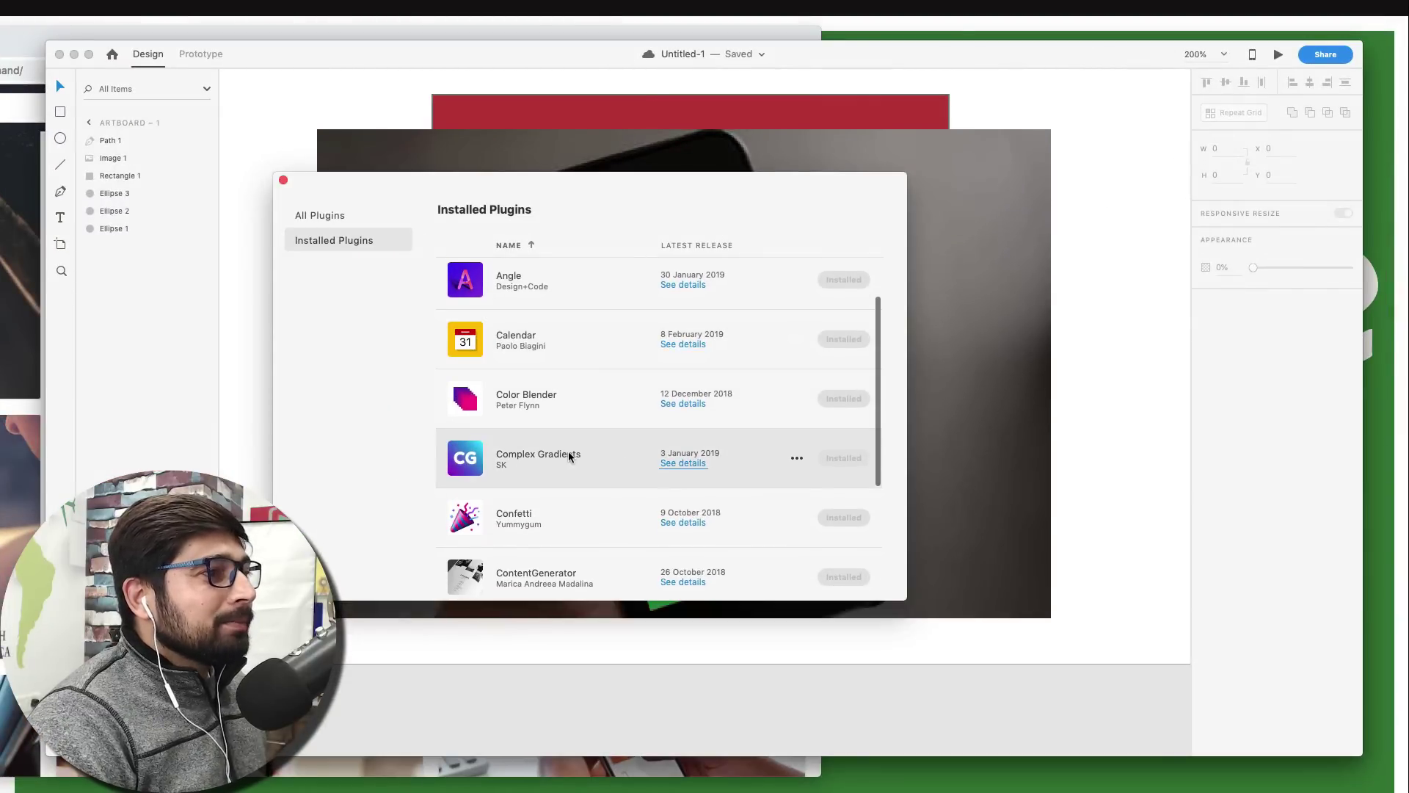
pyautogui.scroll(-3, 568, 451)
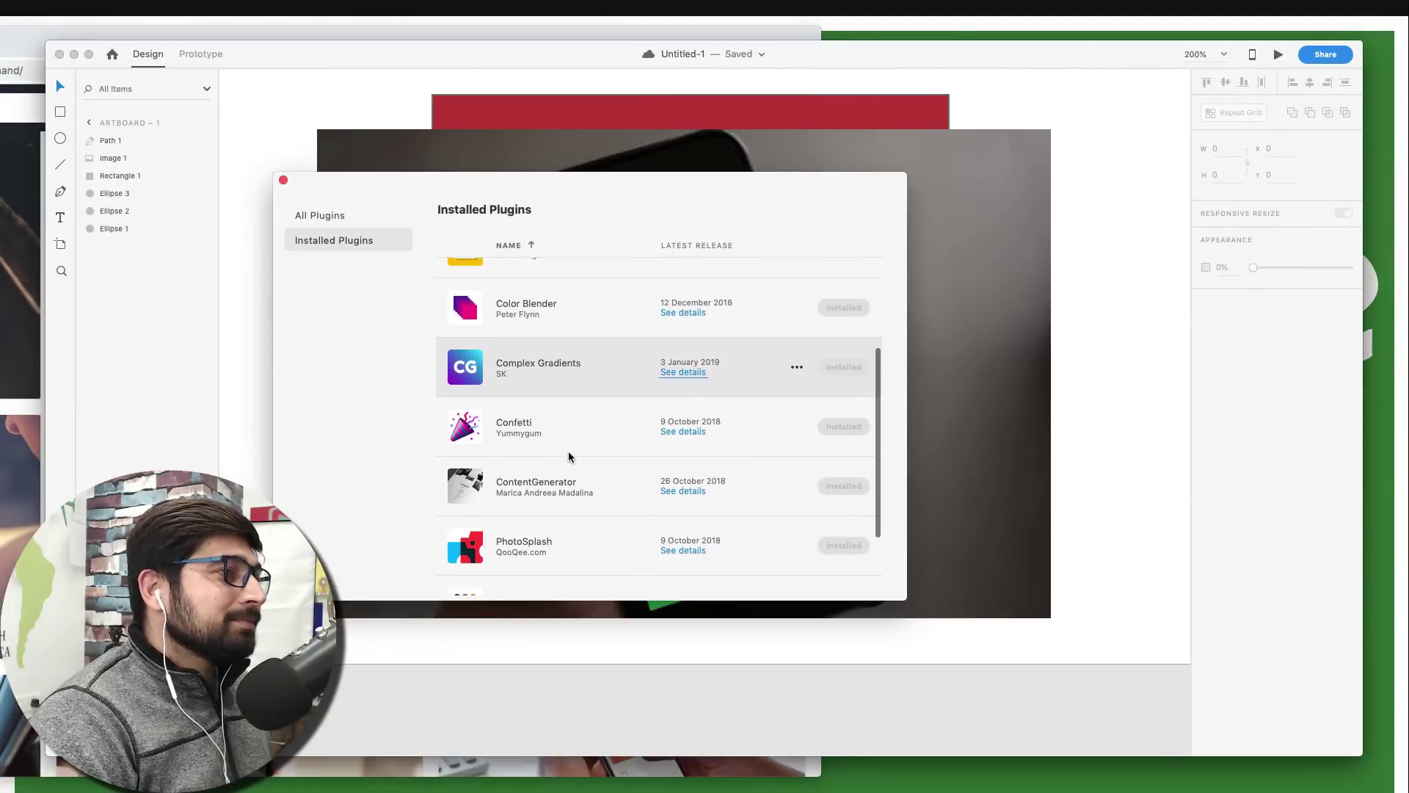
pyautogui.scroll(-2, 569, 450)
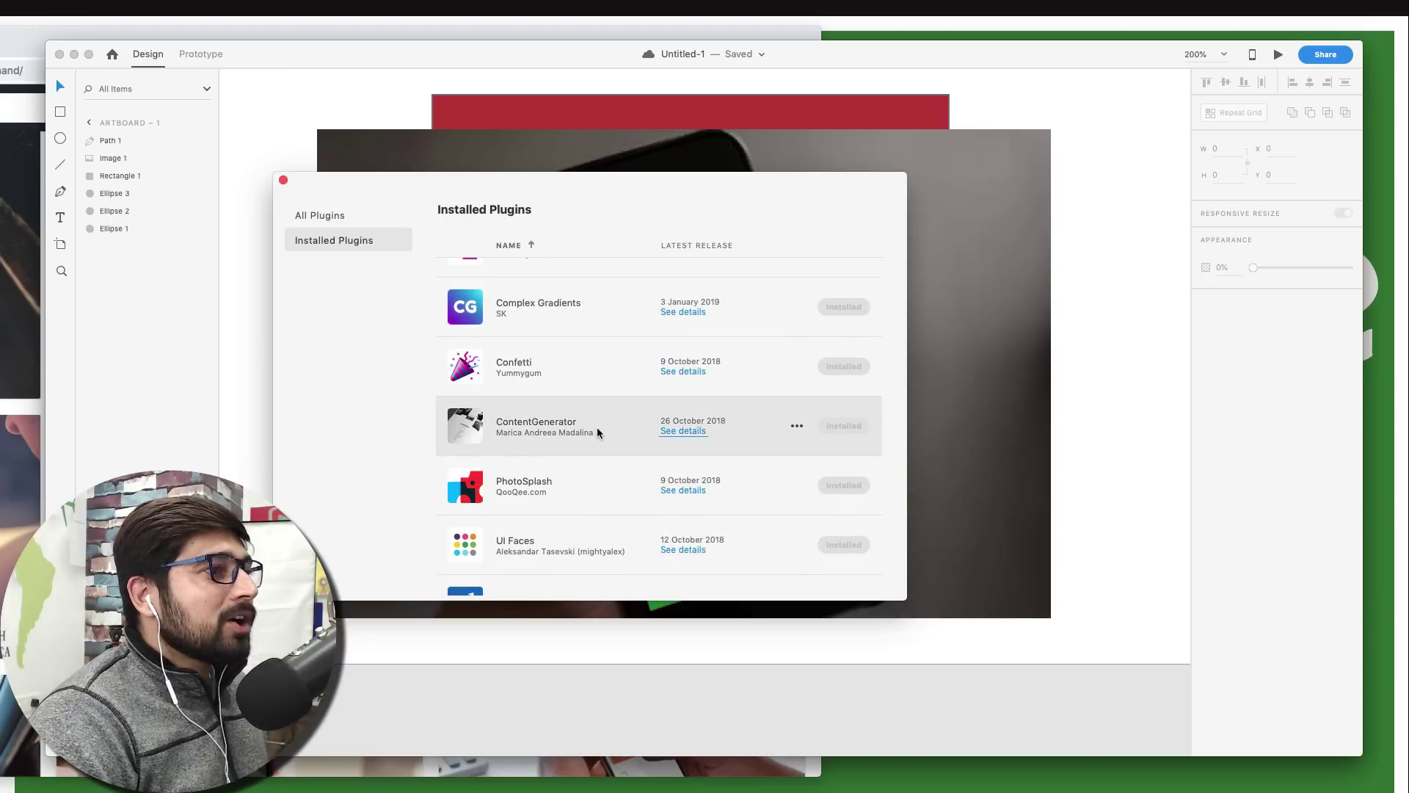
pyautogui.click(1063, 395)
# Delete the three circular photos from Artboard – 1.
pyautogui.scroll(10, 1063, 394)
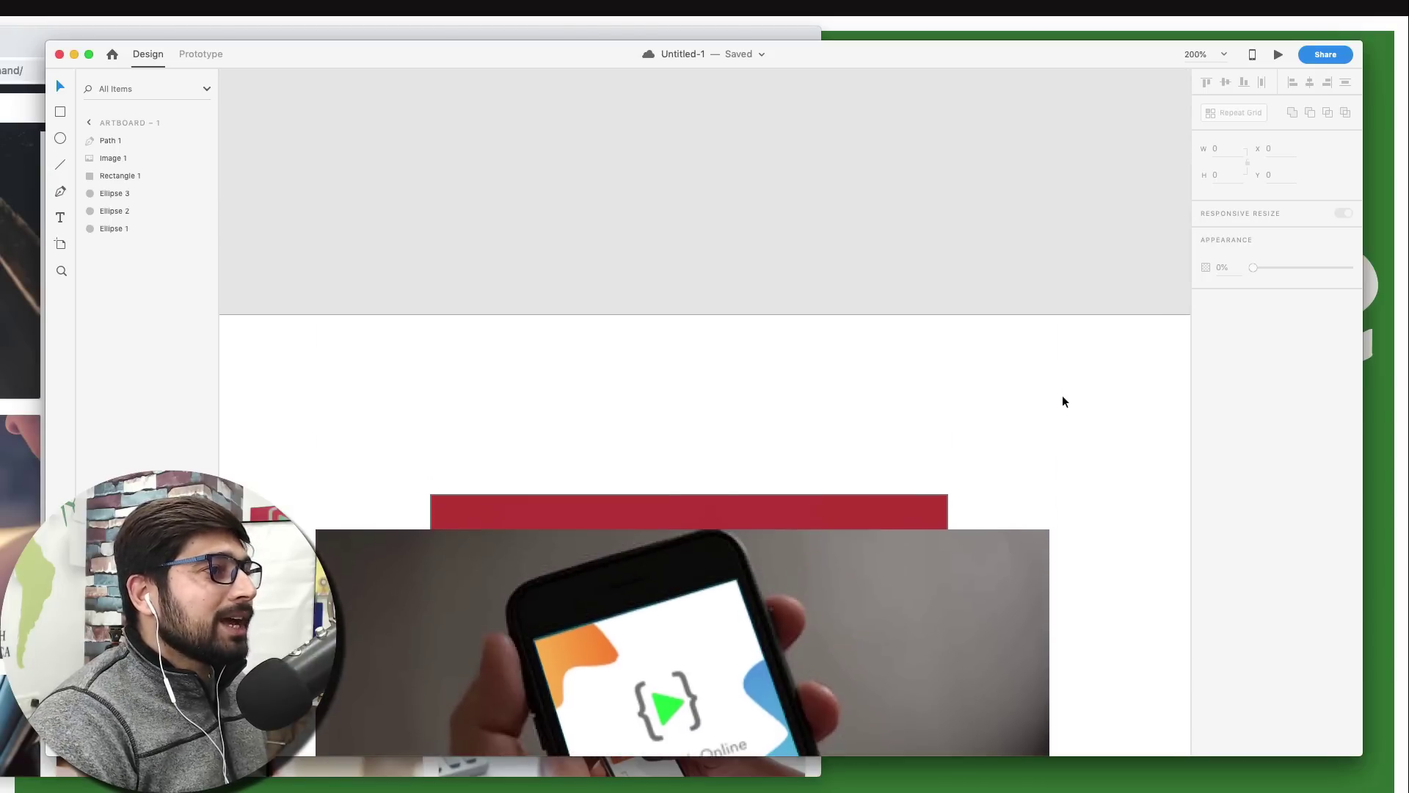
pyautogui.scroll(-7, 1063, 395)
pyautogui.scroll(7, 1063, 394)
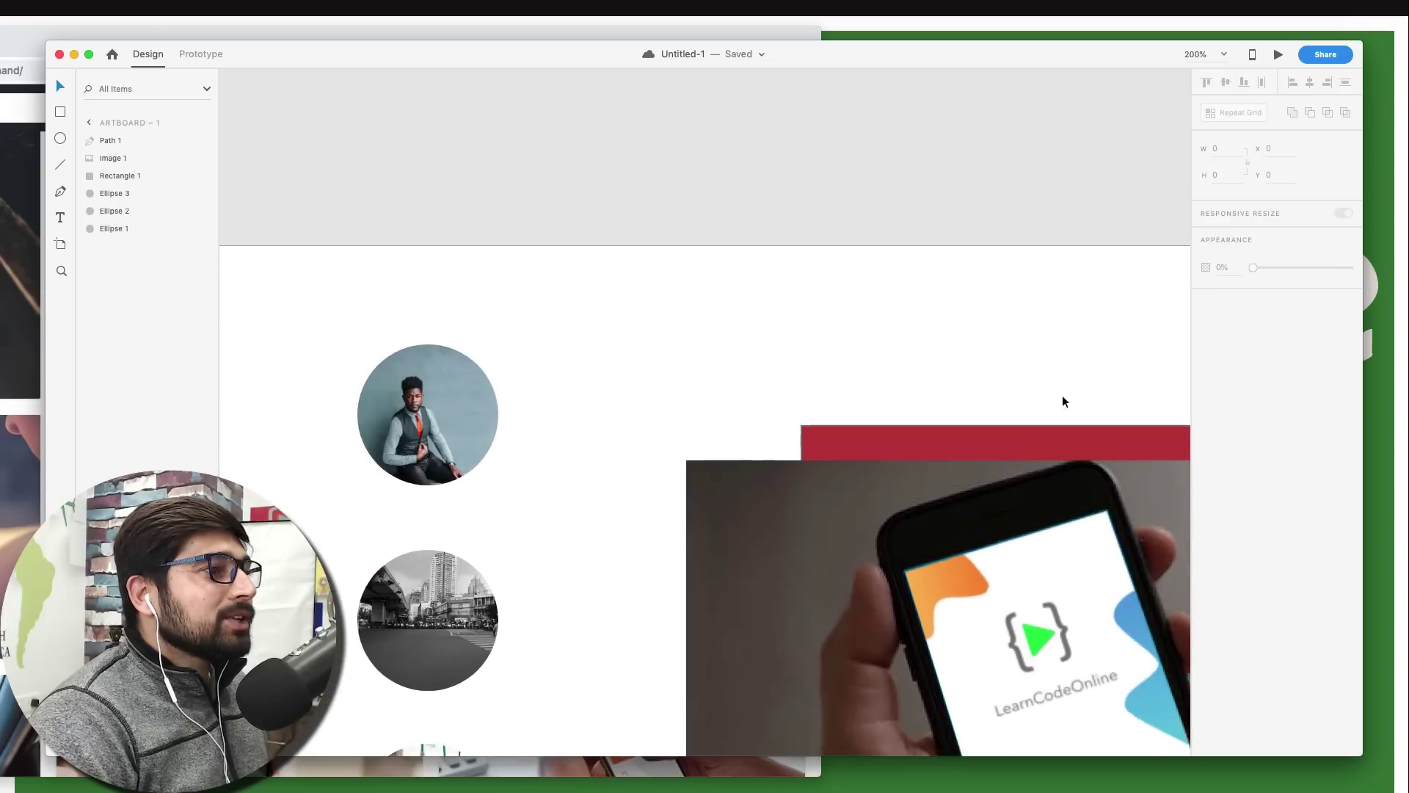
pyautogui.scroll(-4, 1063, 395)
pyautogui.hscroll(-1, 1063, 395)
pyautogui.moveTo(369, 242); pyautogui.dragTo(578, 737)
pyautogui.press('Delete')
pyautogui.scroll(2, 498, 613)
pyautogui.hscroll(-1, 497, 613)
pyautogui.scroll(-1, 498, 612)
pyautogui.hscroll(-2, 498, 612)
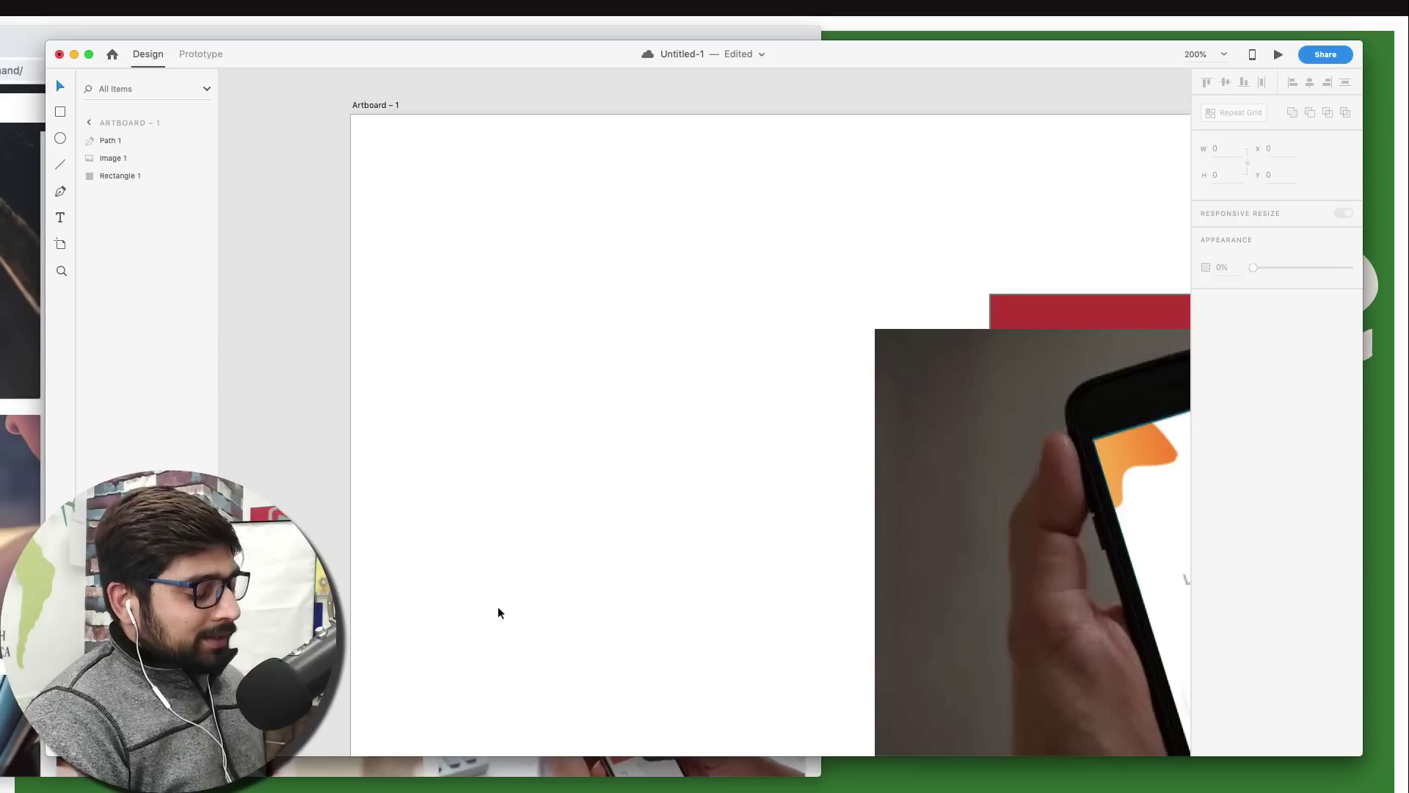
# Add the text "Lorem Ipsum" near Artboard – 1's upper-left corner and duplicate it downward into a column of four.
pyautogui.click(430, 264)
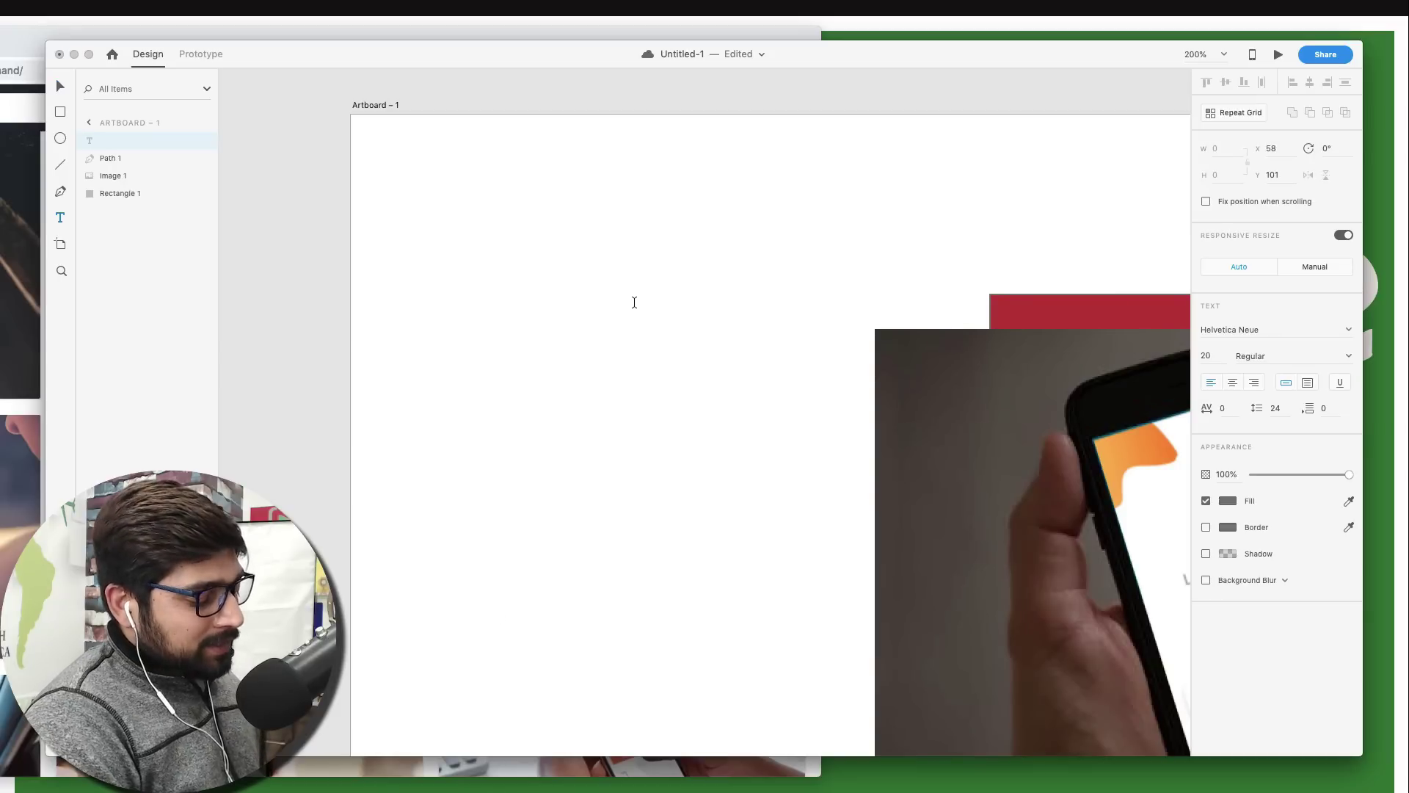
pyautogui.write('Lorem Ip')
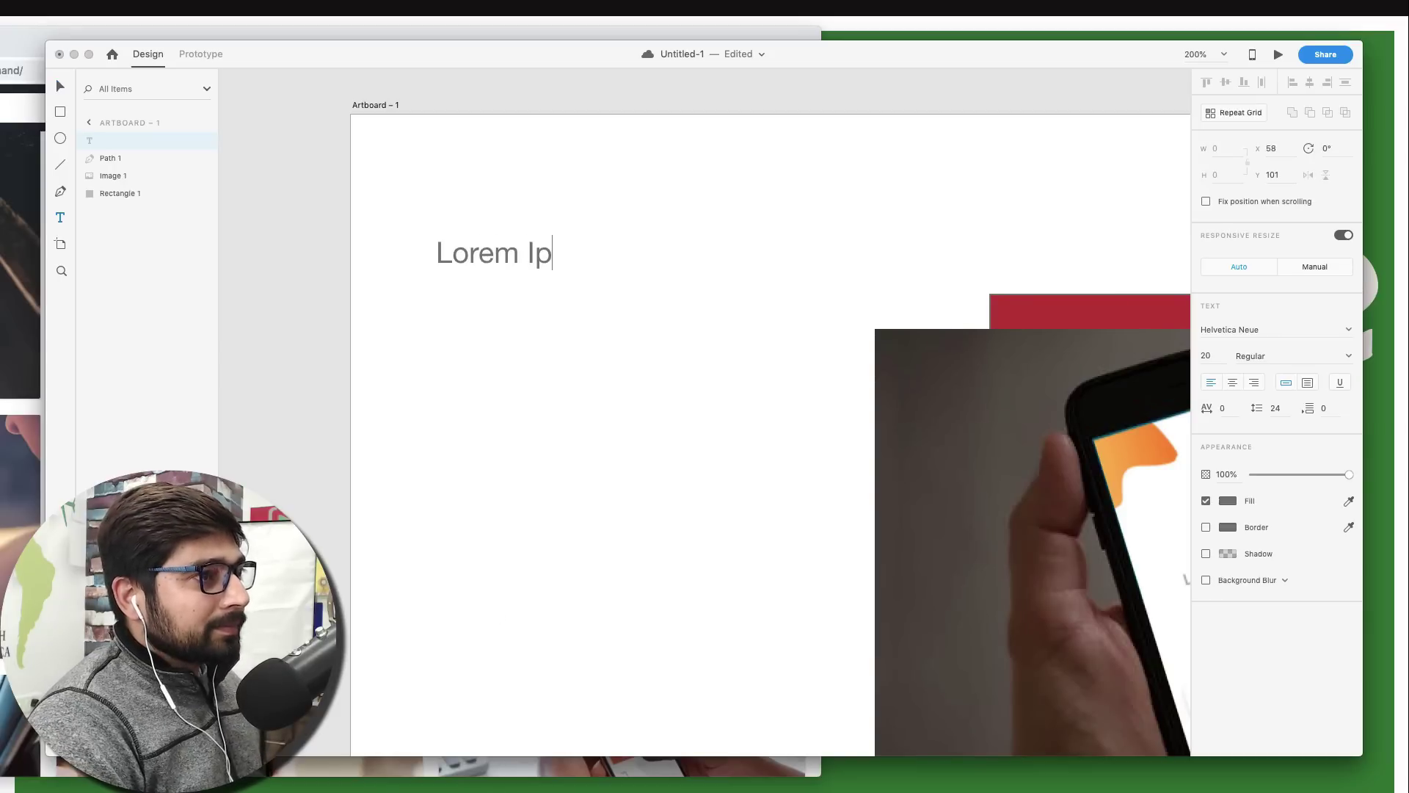
pyautogui.write('sum')
pyautogui.press('Escape')
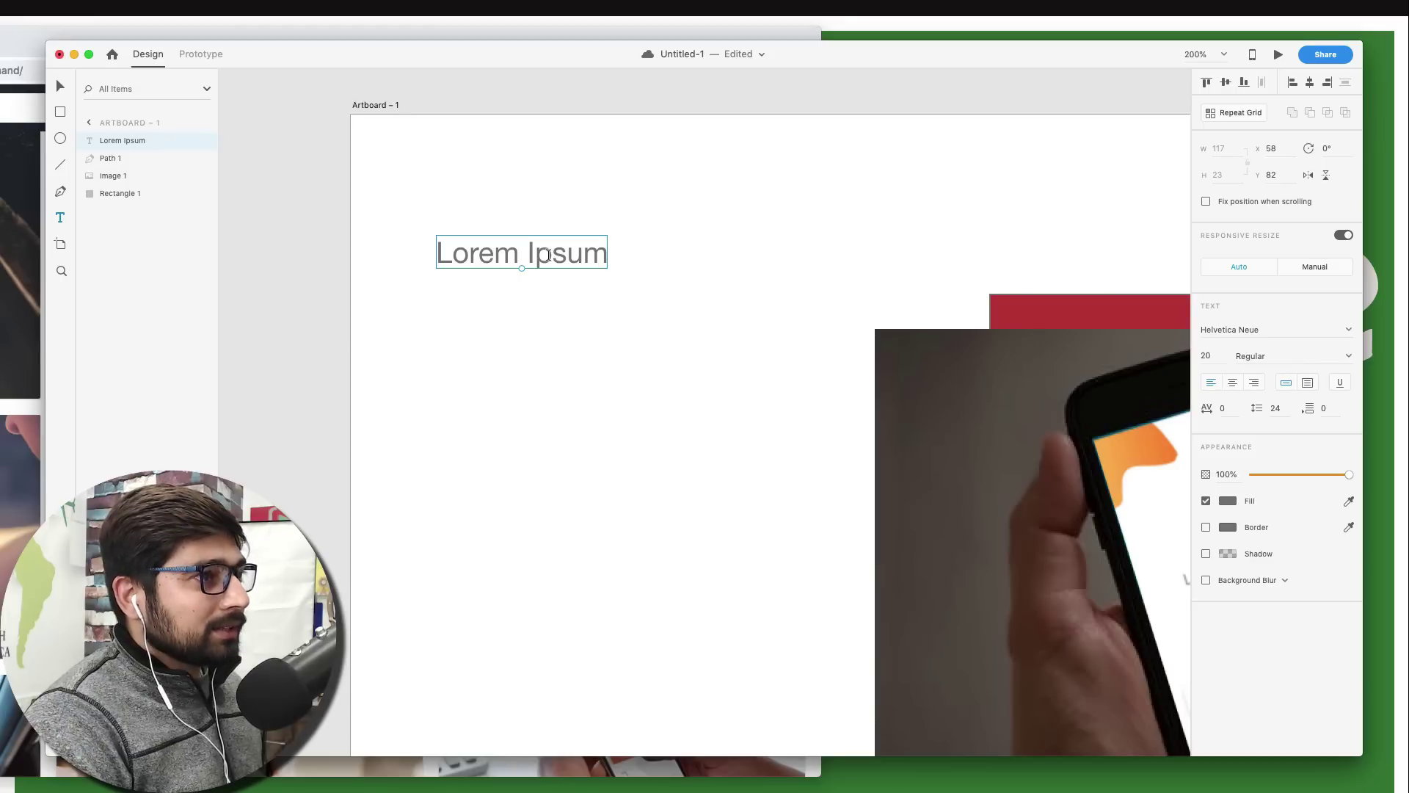
pyautogui.press('Escape')
pyautogui.moveTo(544, 253); pyautogui.dragTo(551, 535)
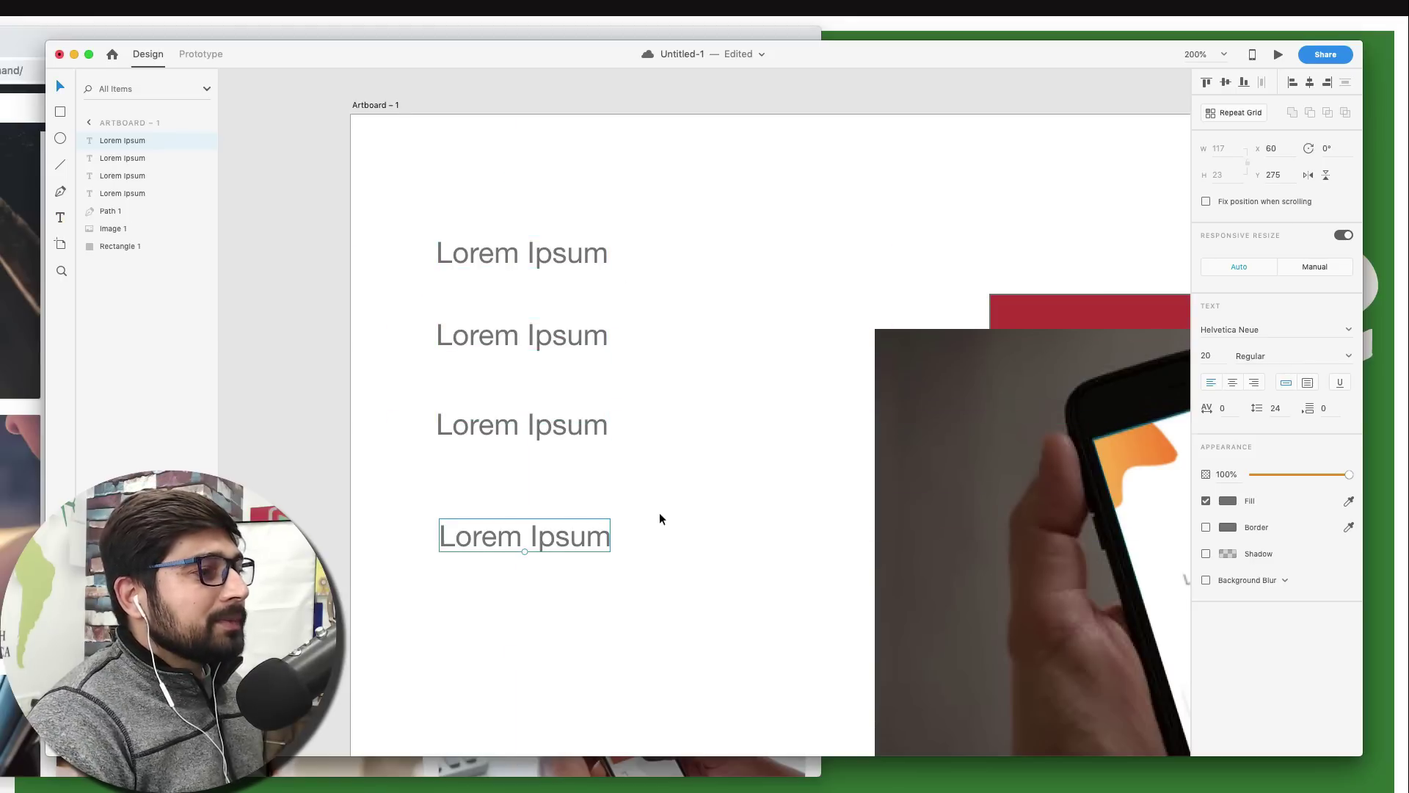
pyautogui.click(659, 513)
# Fill all four Lorem Ipsum texts with City sample text using the Content Generator plugin.
pyautogui.moveTo(647, 222); pyautogui.dragTo(530, 574)
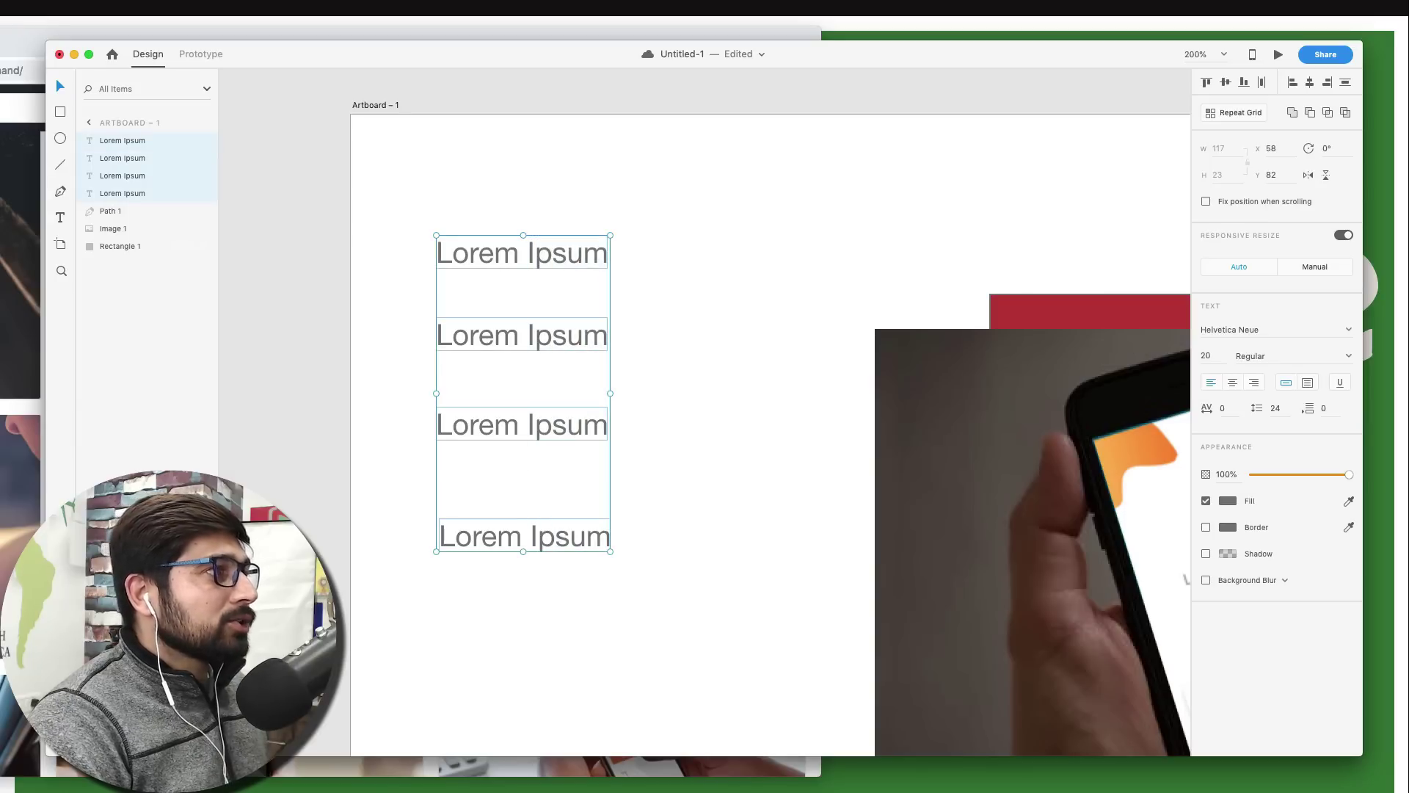
pyautogui.press('super+shift+c')
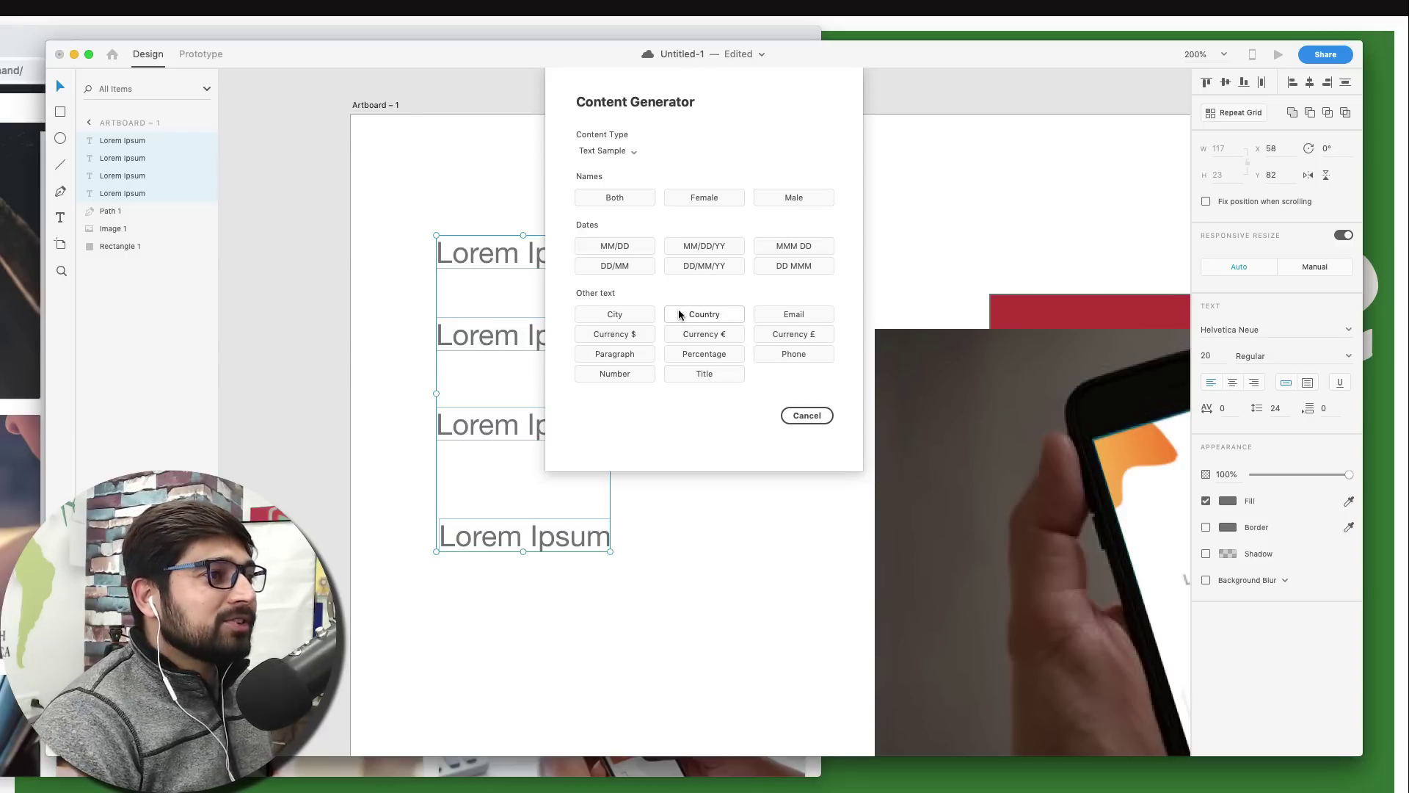
pyautogui.click(645, 314)
pyautogui.click(742, 339)
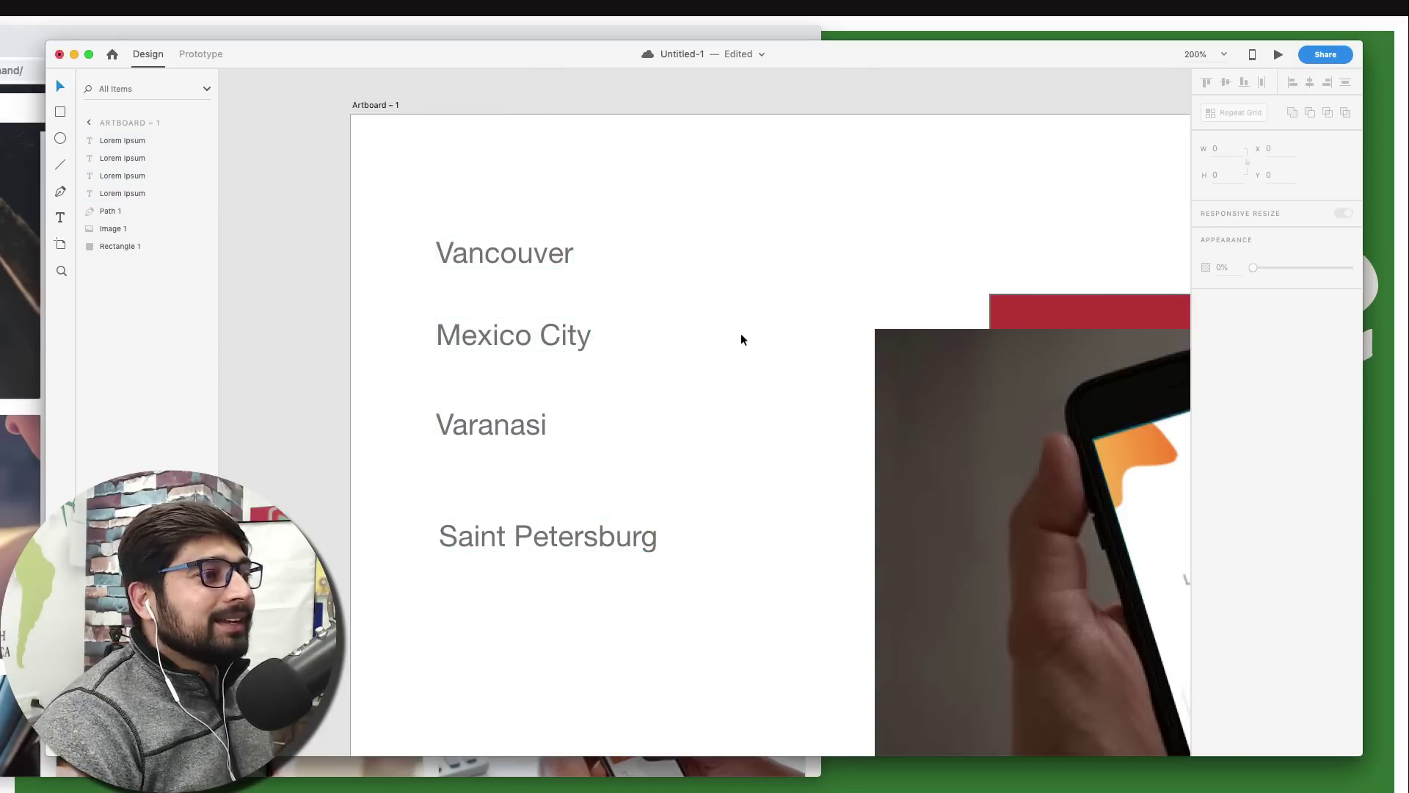
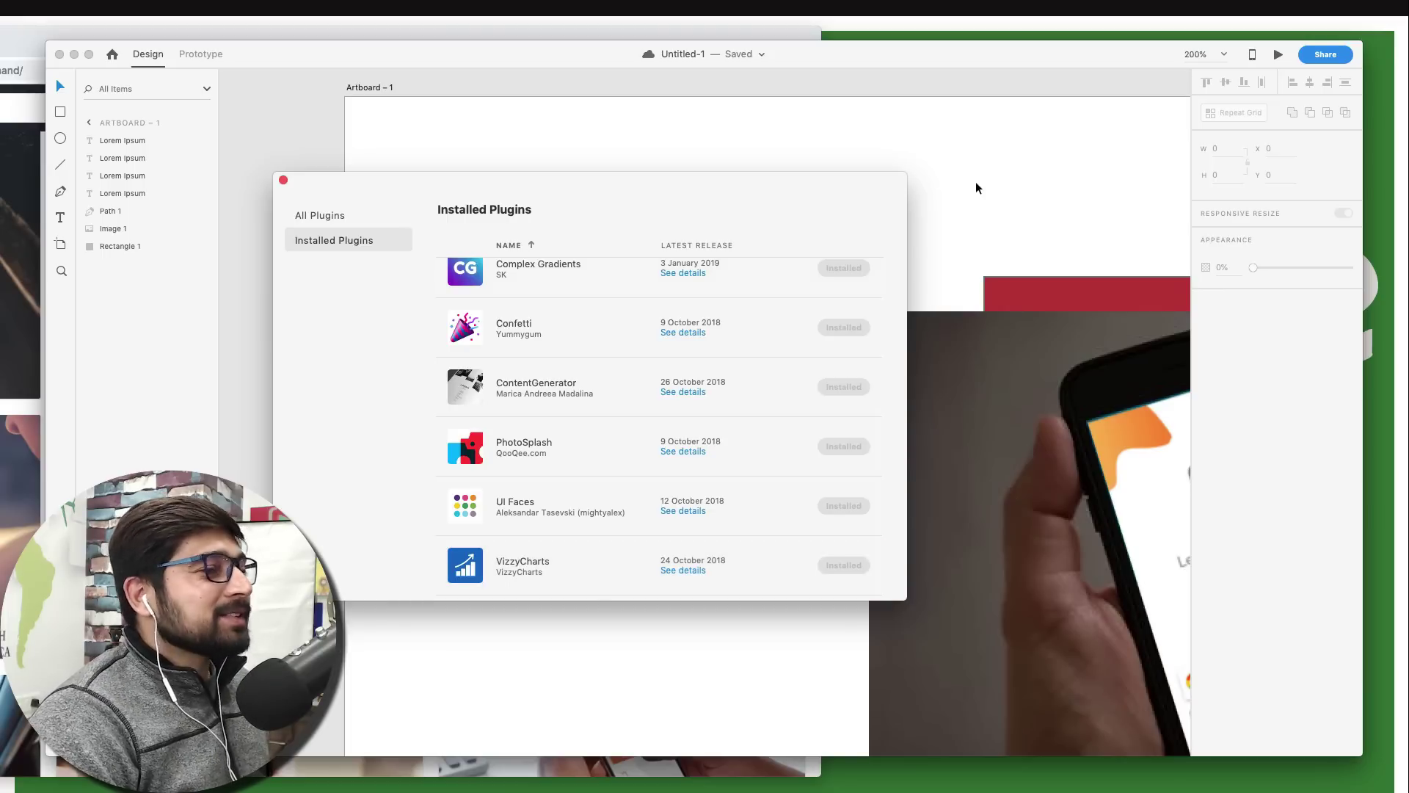
# Close the installed plugins list and delete the four city texts from Artboard – 1.
pyautogui.press('Escape')
pyautogui.hscroll(3, 975, 188)
pyautogui.moveTo(309, 166); pyautogui.dragTo(521, 595)
pyautogui.press('Delete')
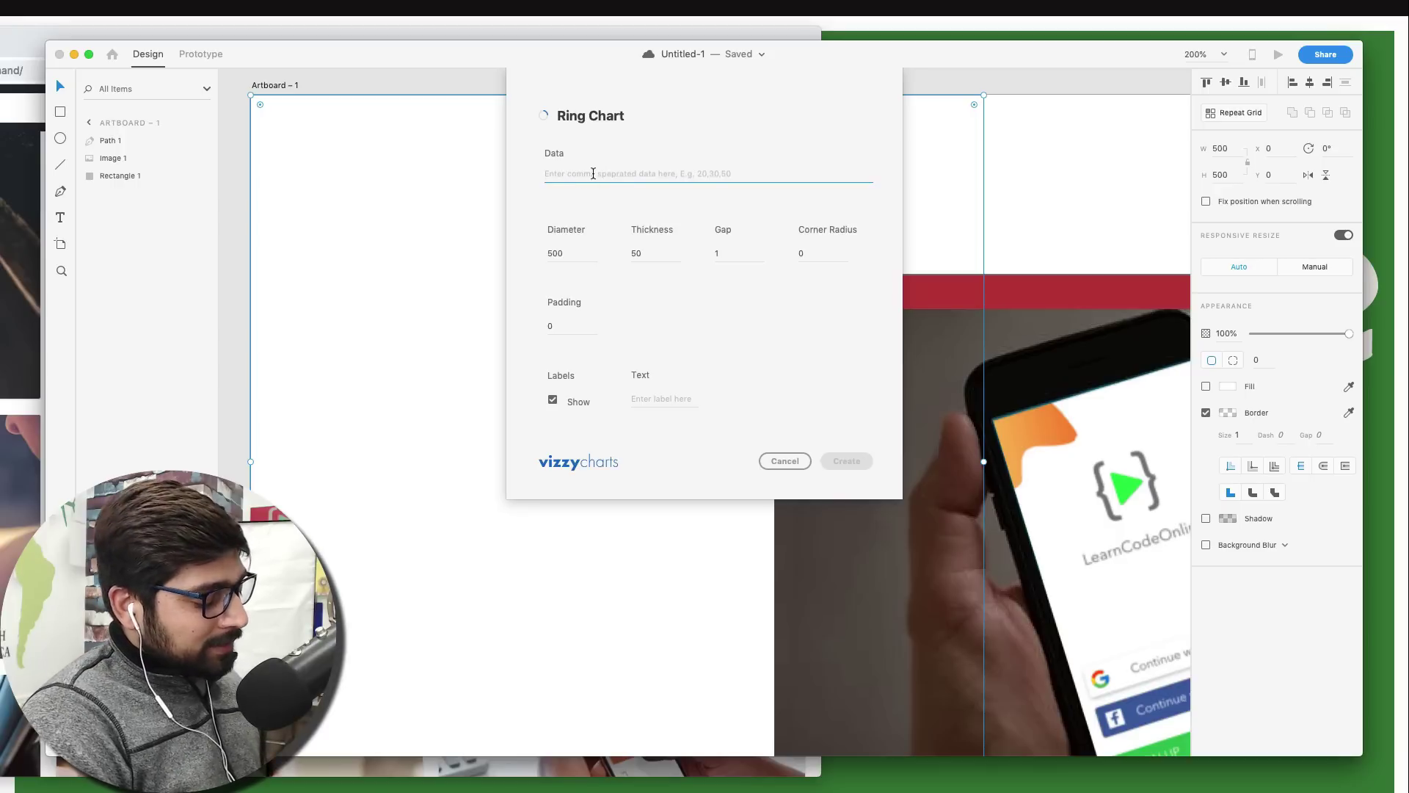
# Create a ring chart with data 20,10,20,40,10, diameter 500, thickness 50, gap 1, corner radius 50 and labels hidden.
pyautogui.write('20')
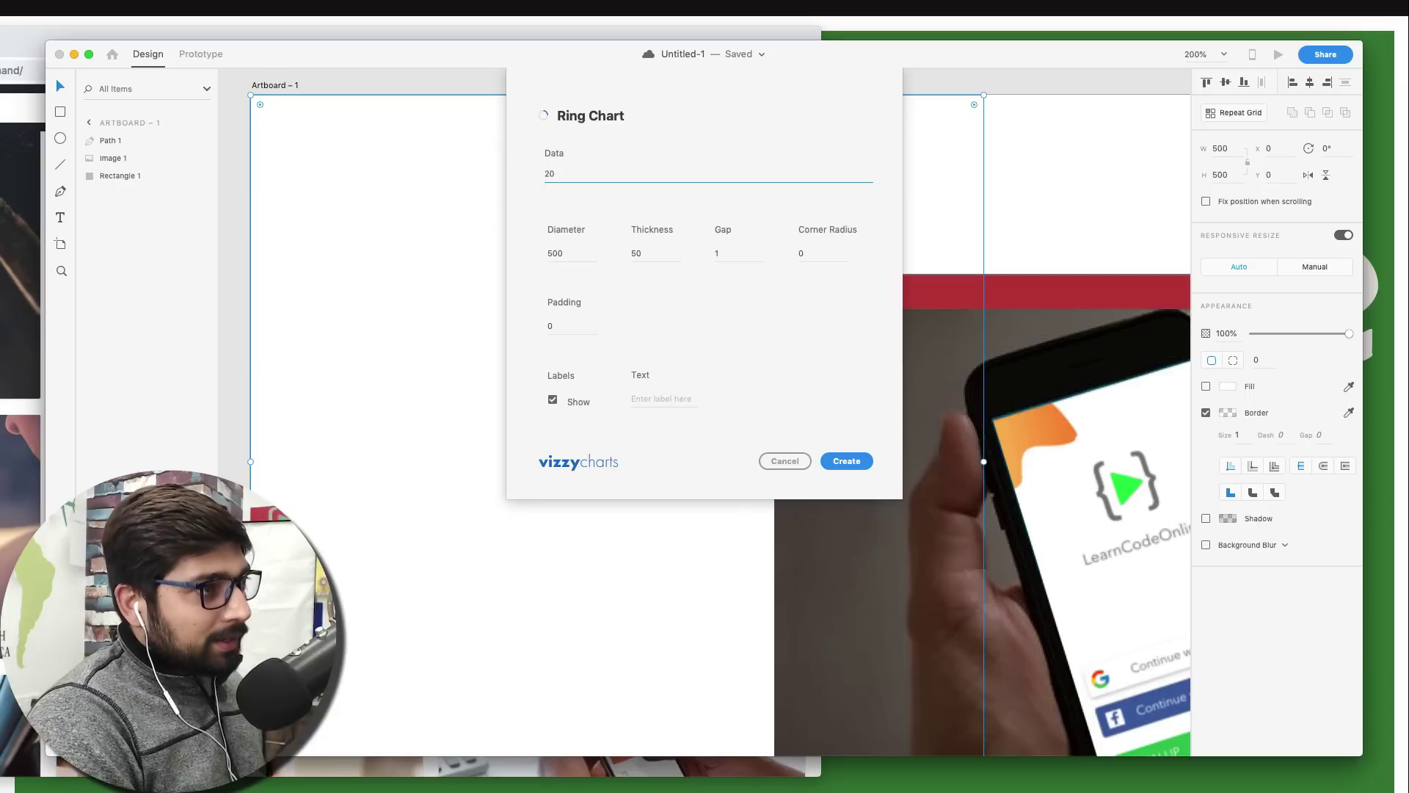
pyautogui.write(',10,')
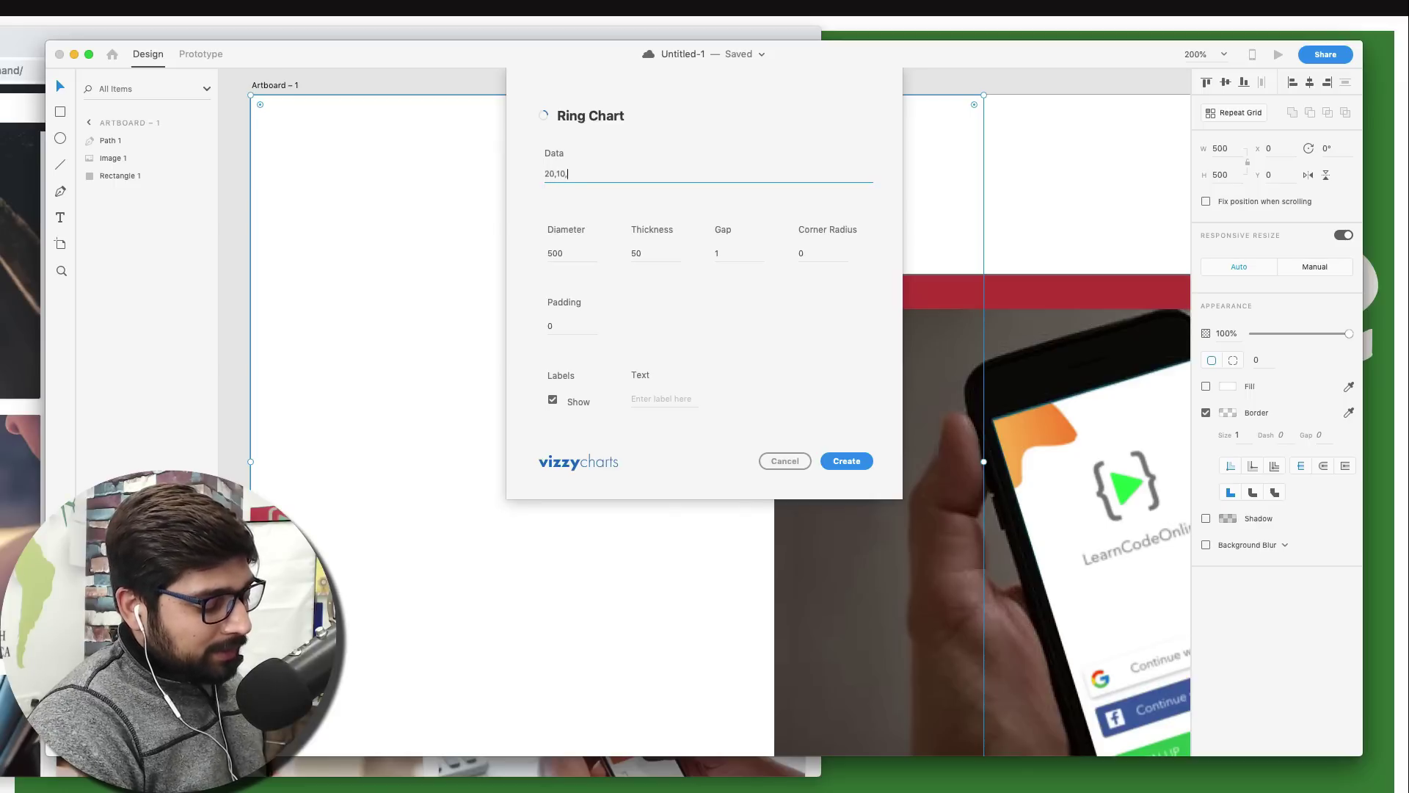
pyautogui.write('20,')
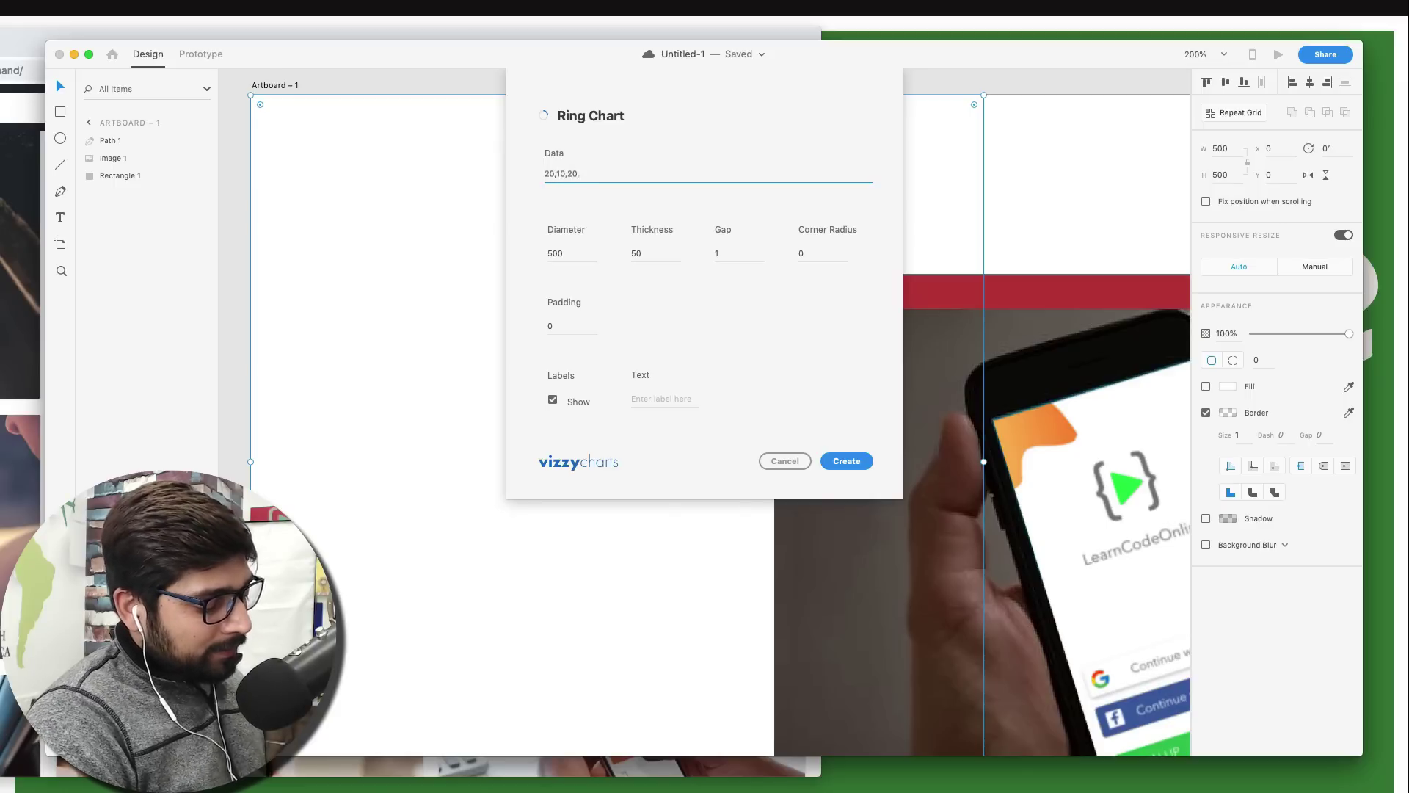
pyautogui.write('40,10')
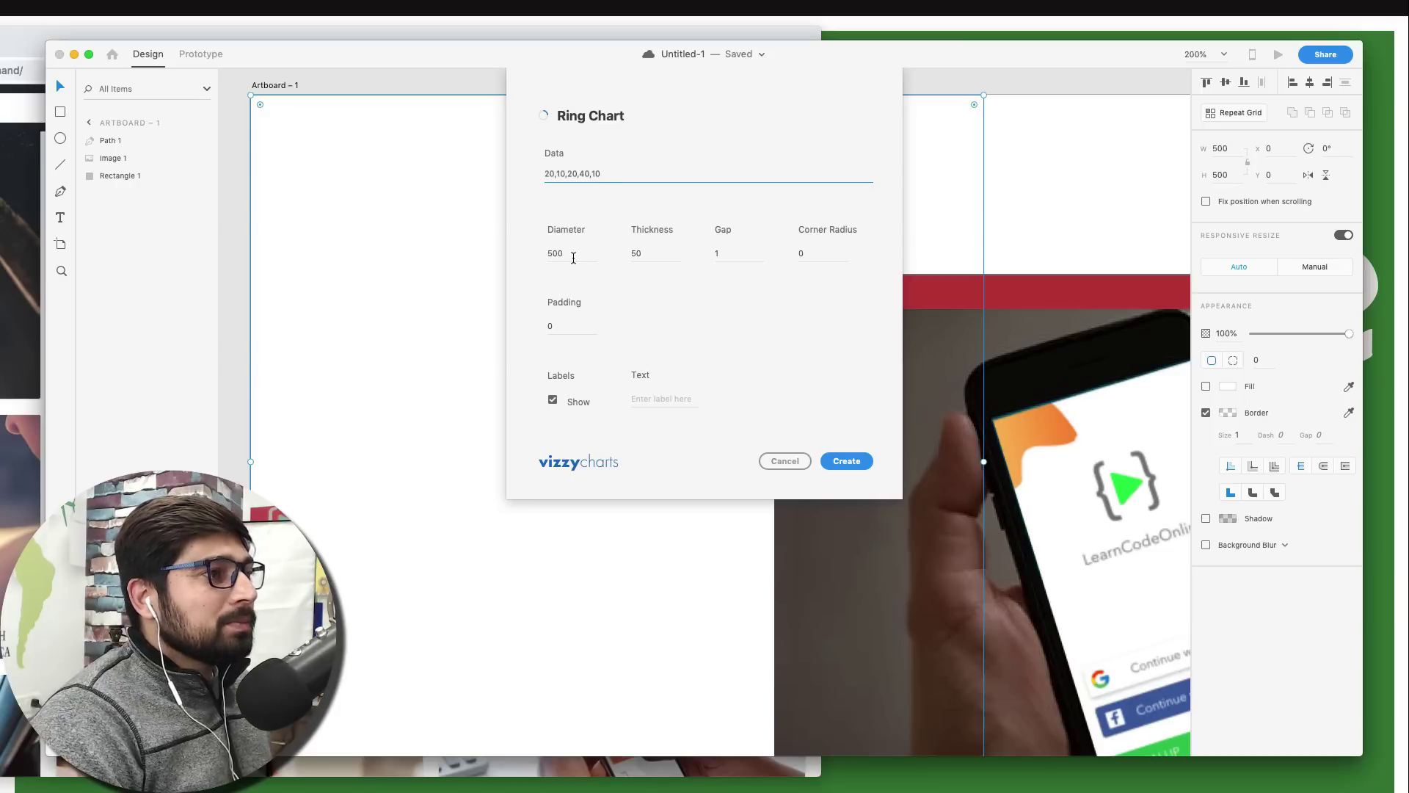
pyautogui.click(659, 254)
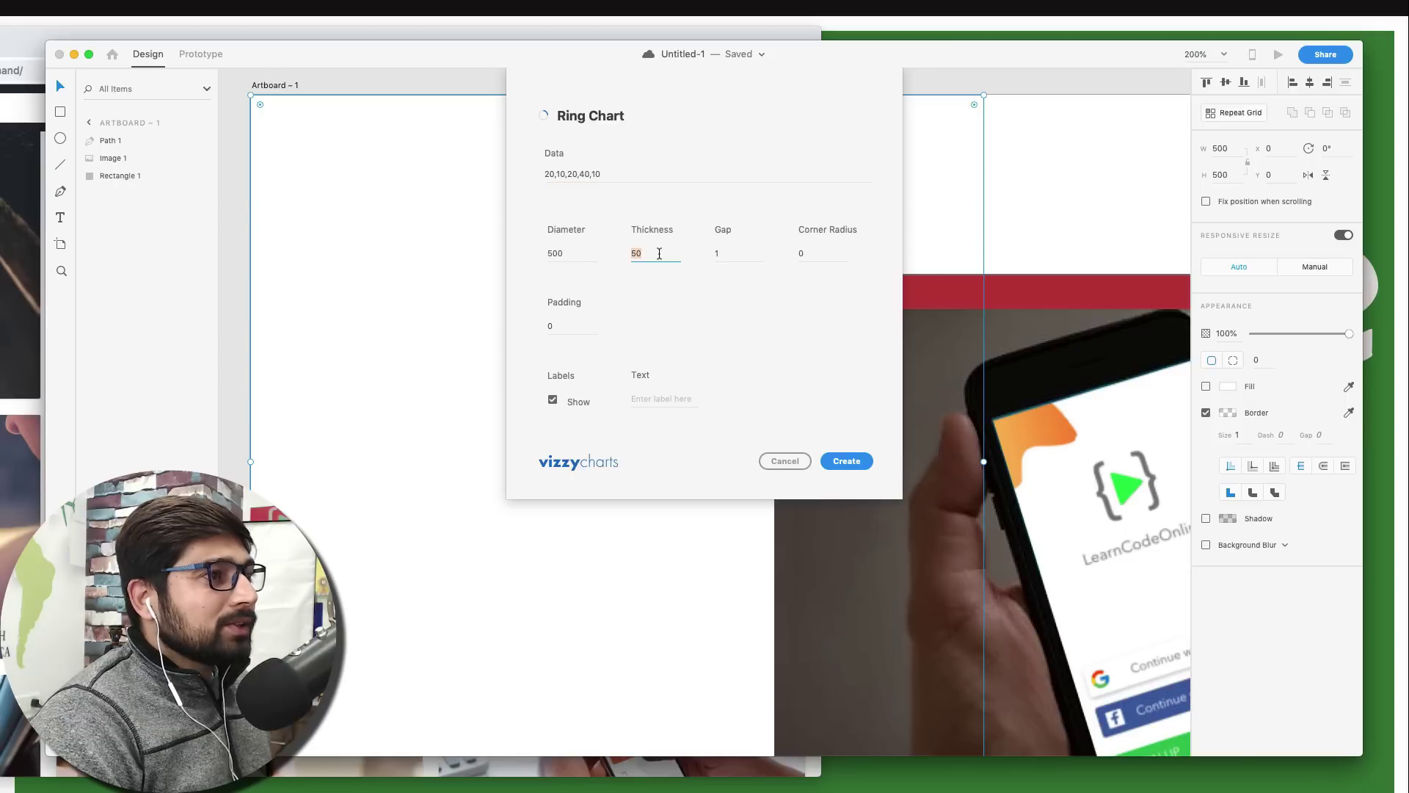
pyautogui.click(814, 253)
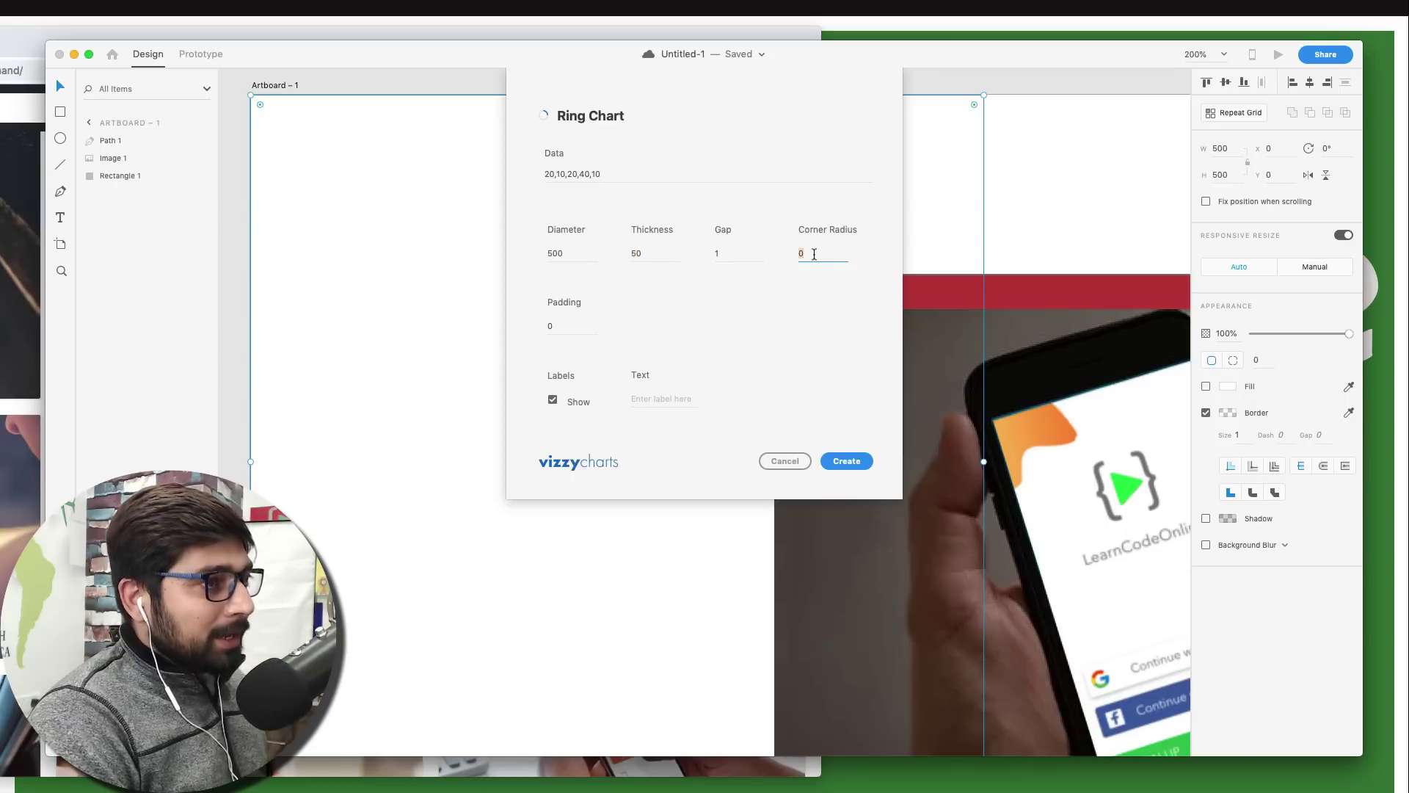
pyautogui.write('50')
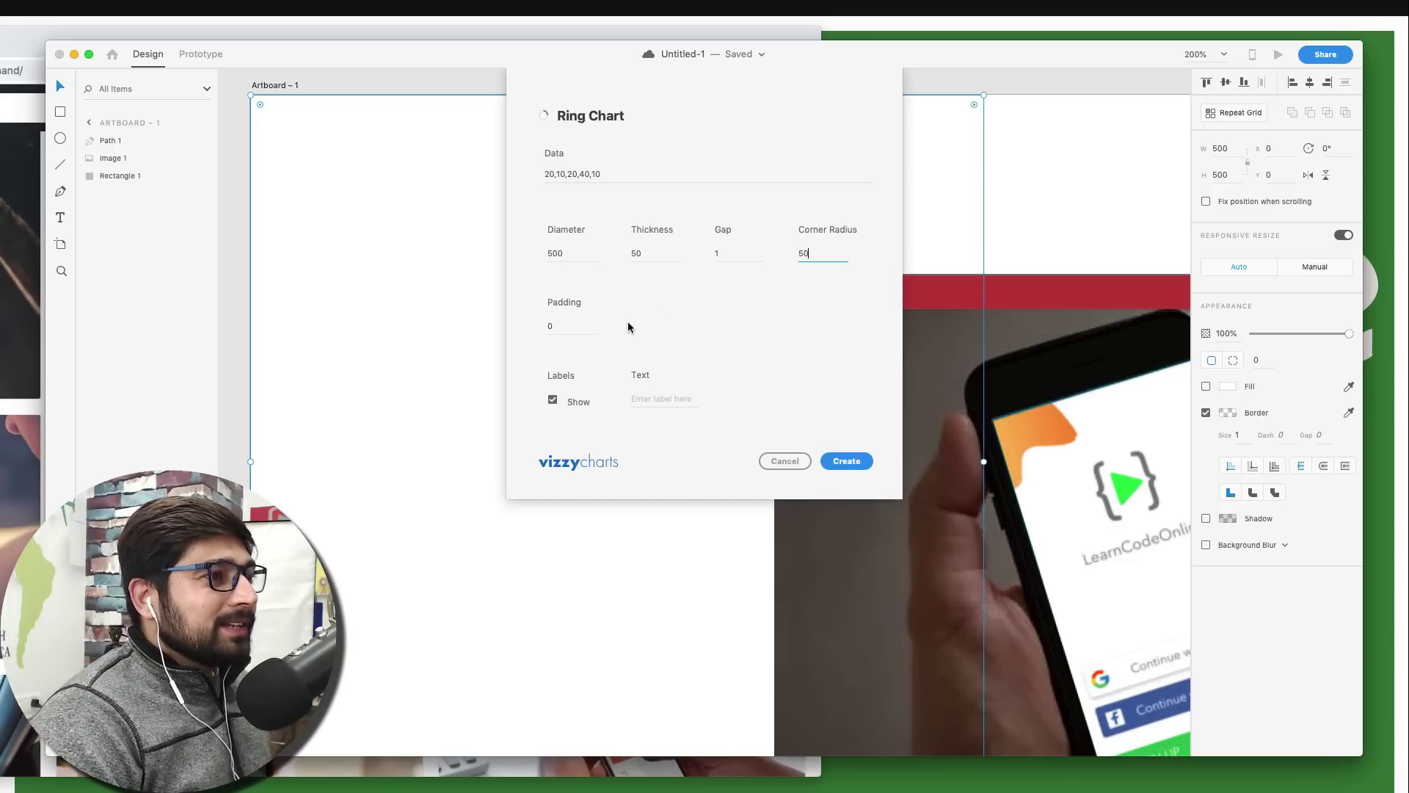
pyautogui.click(553, 400)
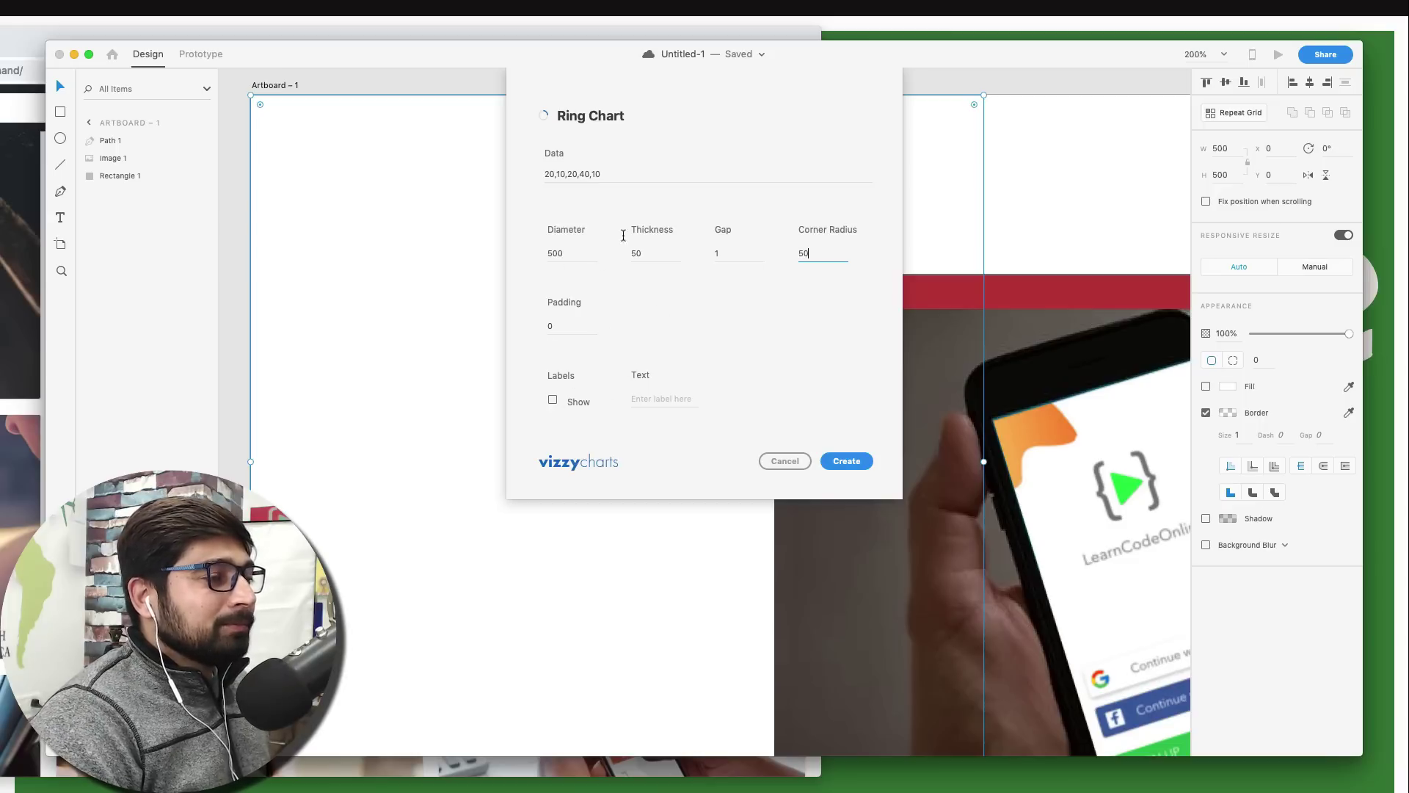
pyautogui.click(854, 462)
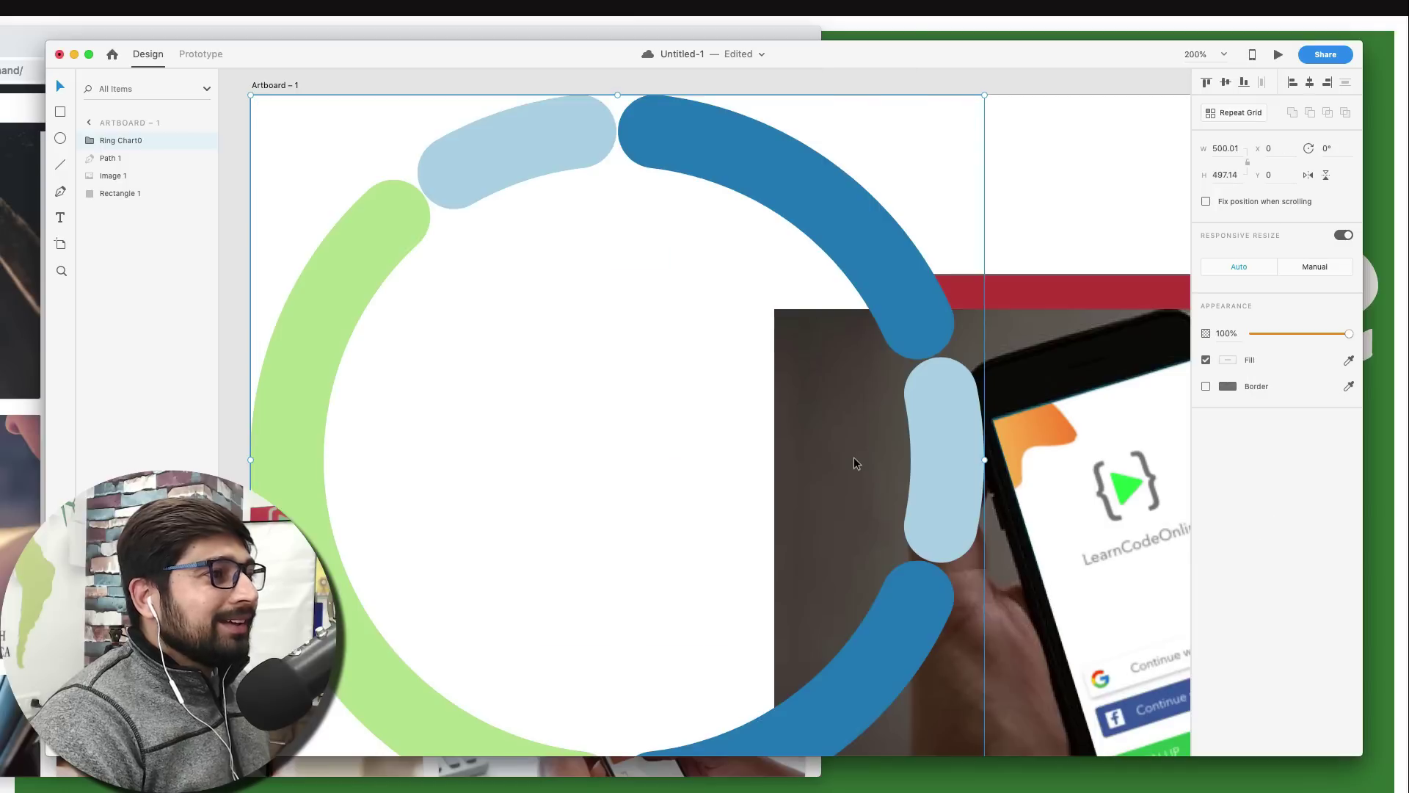
# Recolor the light blue segment at the ring chart's upper left with a dark teal-blue fill.
pyautogui.scroll(-3, 736, 412)
pyautogui.hscroll(-2, 736, 412)
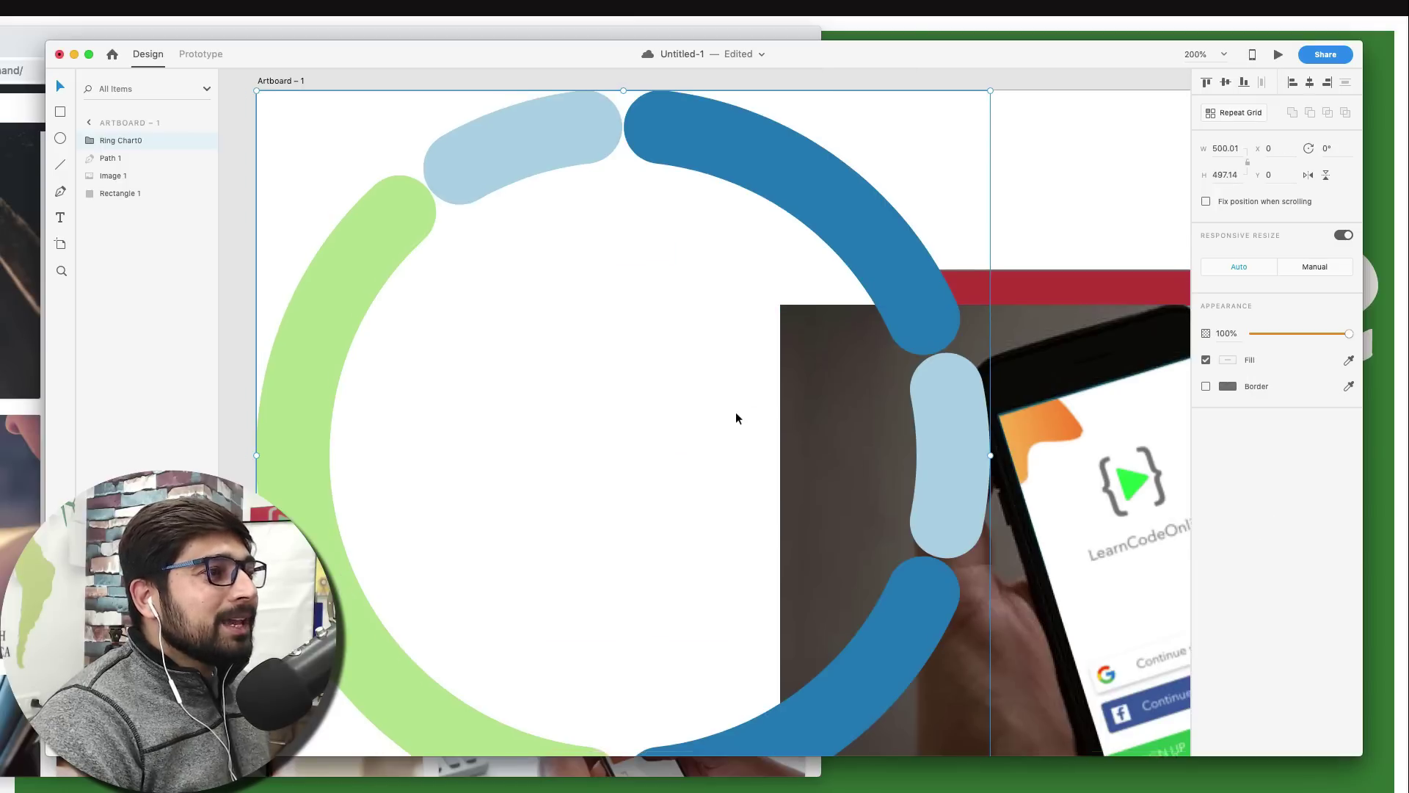
pyautogui.scroll(3, 736, 412)
pyautogui.hscroll(2, 736, 412)
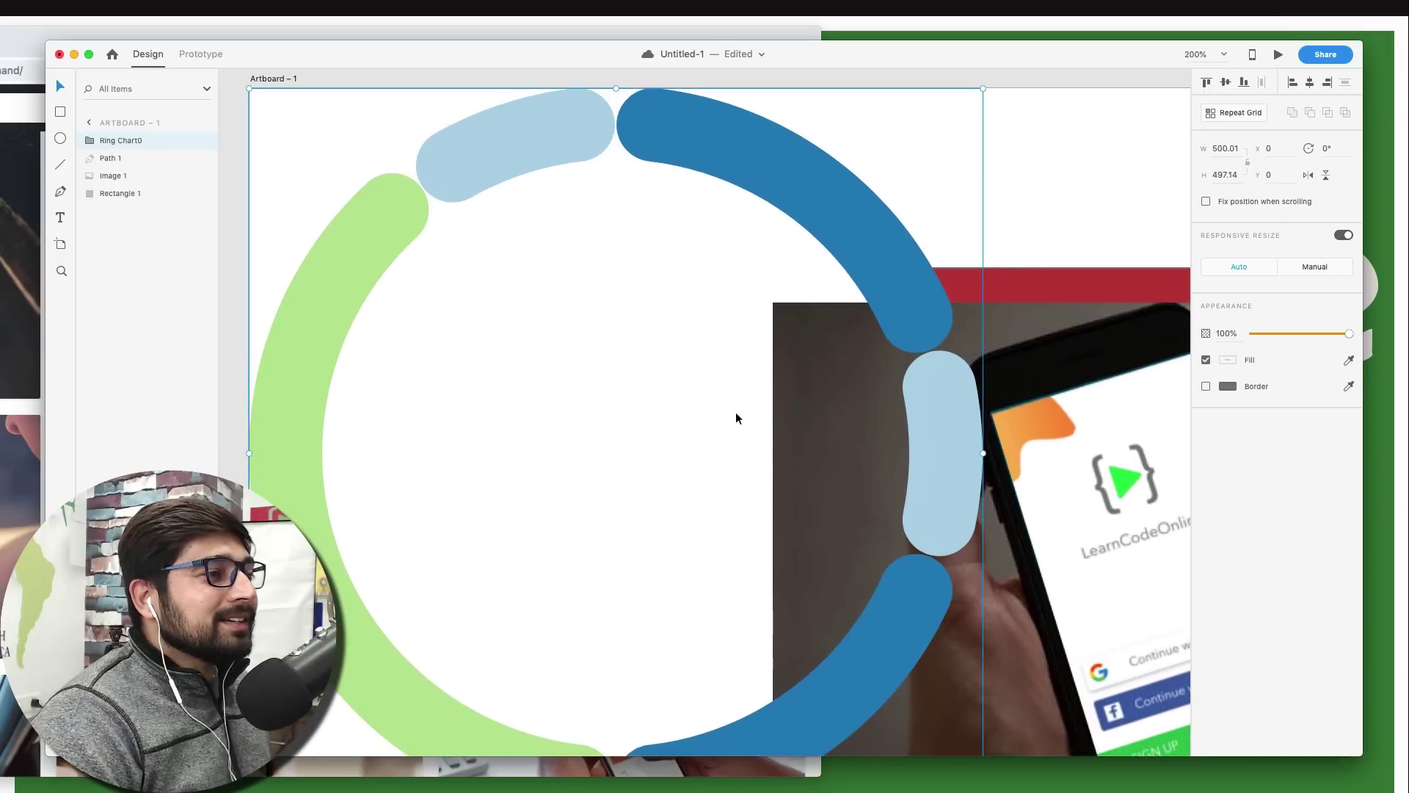
pyautogui.doubleClick(517, 164)
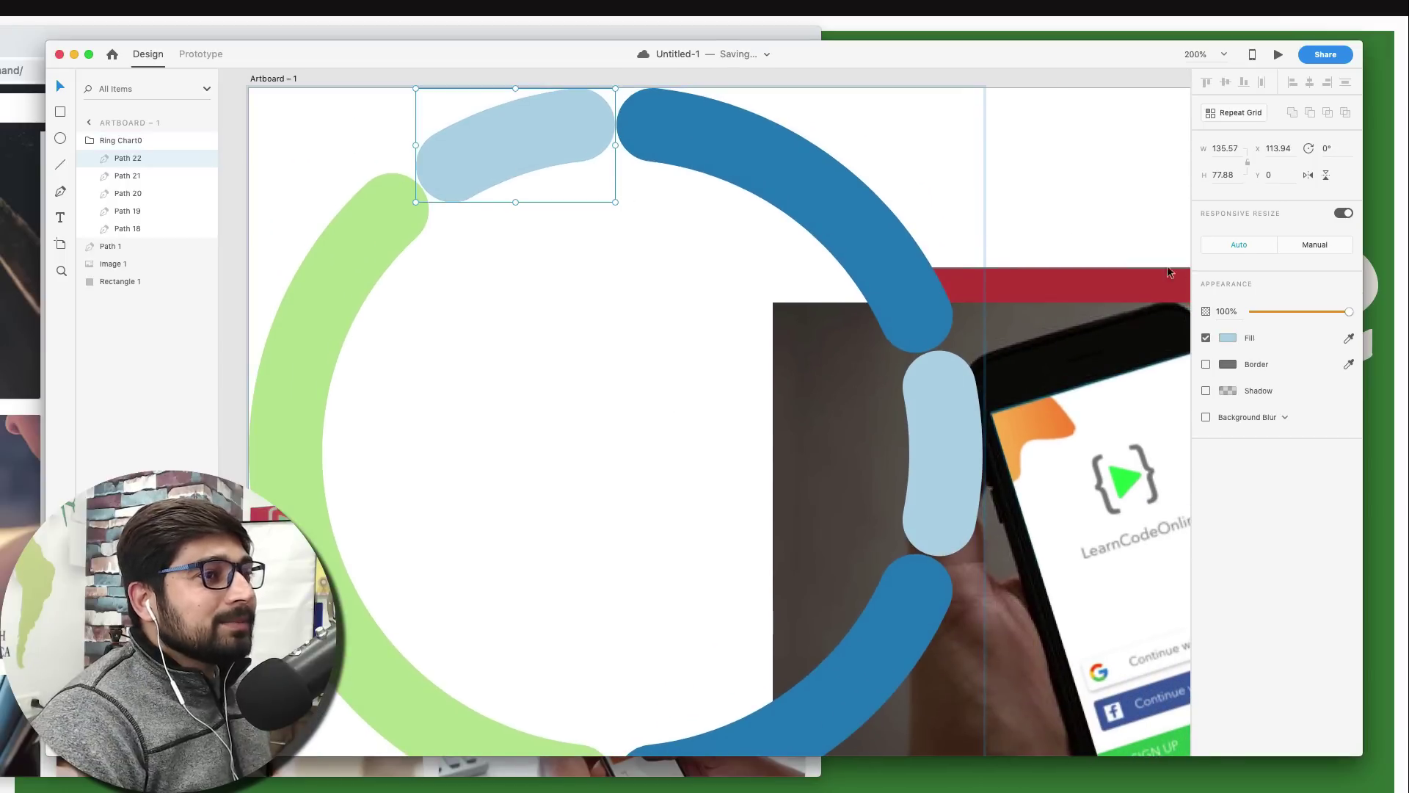
pyautogui.click(1233, 340)
pyautogui.click(1128, 317)
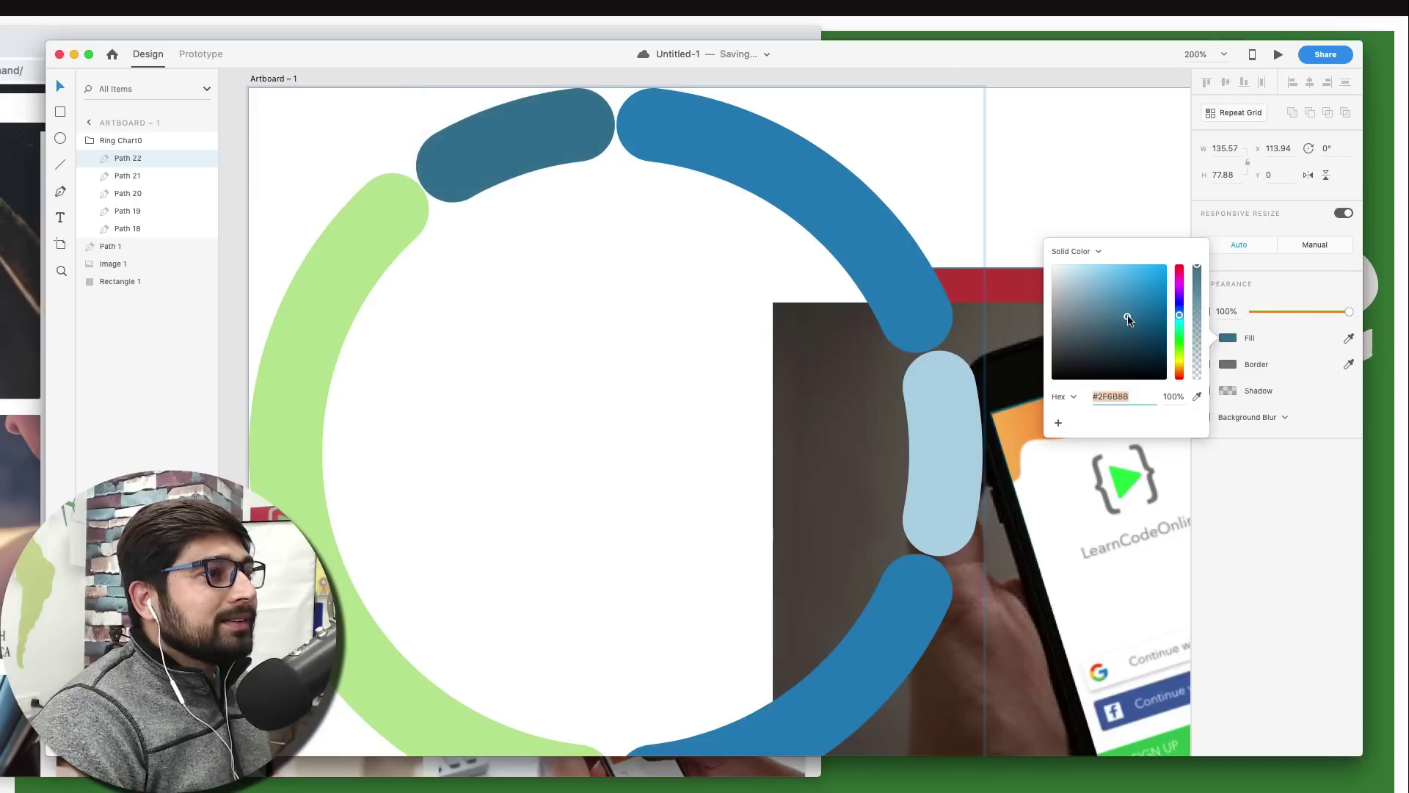
pyautogui.moveTo(1128, 320); pyautogui.dragTo(1134, 324)
pyautogui.click(1048, 161)
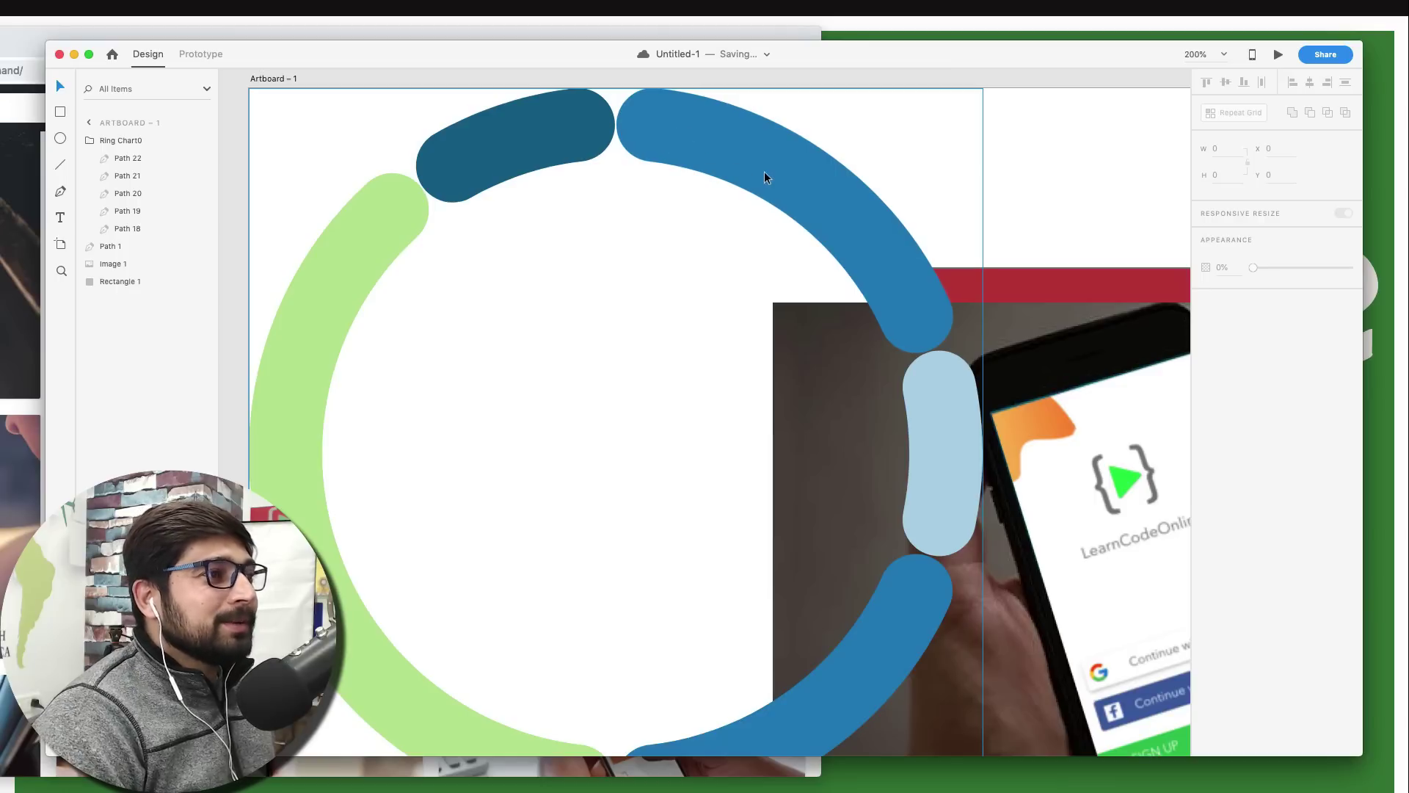
# Try stretching the light blue segment on the ring's right side downward, and undo the resize.
pyautogui.click(931, 481)
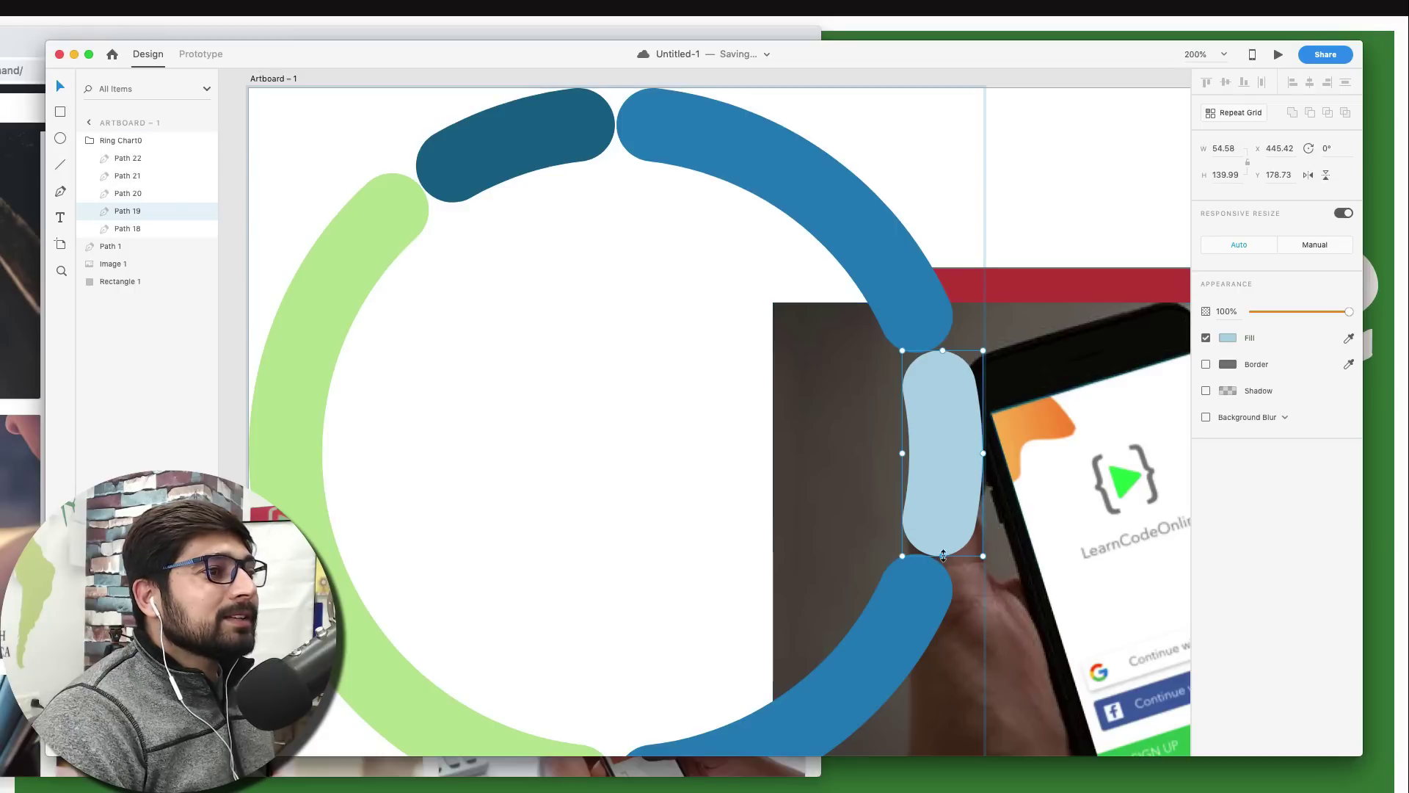
pyautogui.moveTo(942, 555); pyautogui.dragTo(938, 615)
pyautogui.press('super+z')
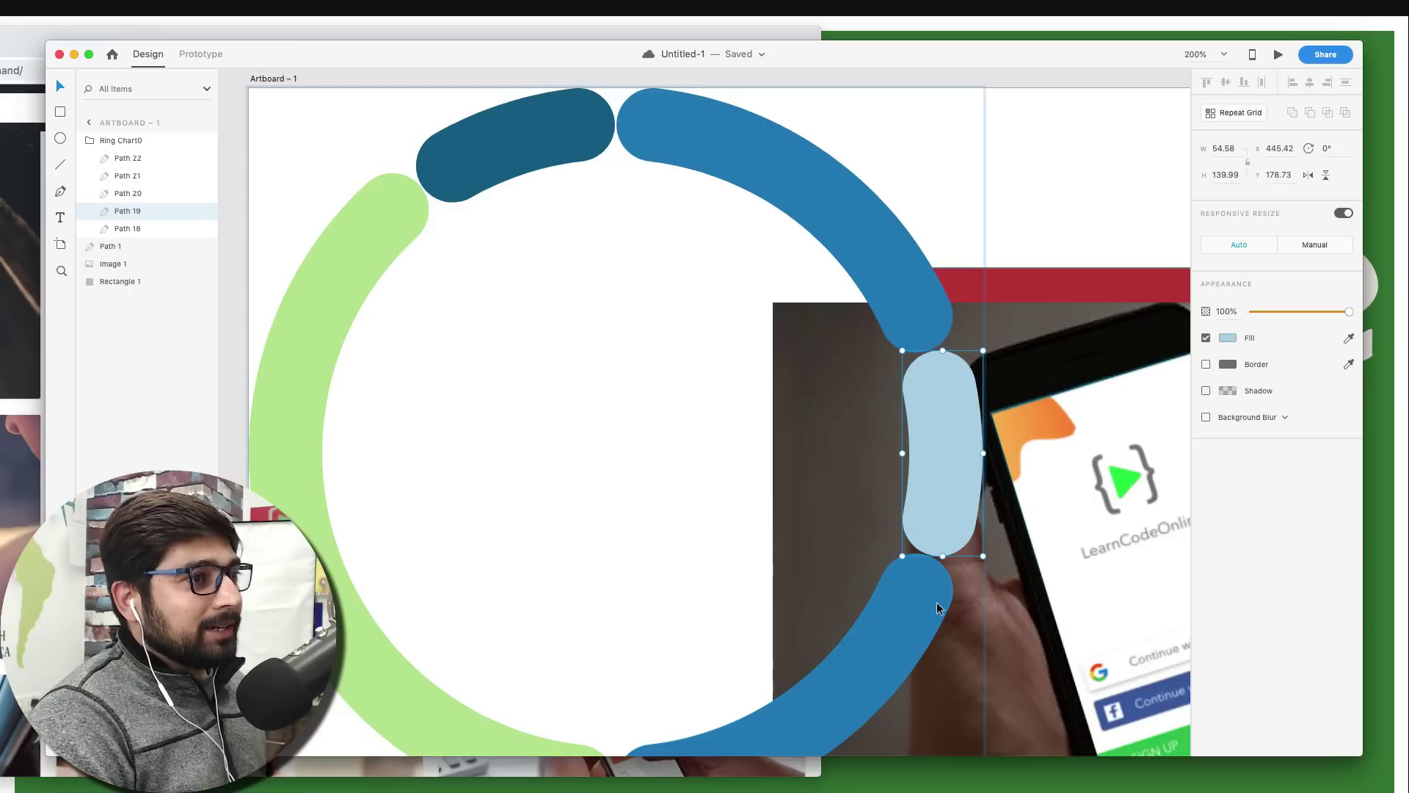
# Create a second ring chart on Artboard – 1 with data 20,10,20,40,10, gap 0, corner radius 0 and labels shown.
pyautogui.click(1019, 204)
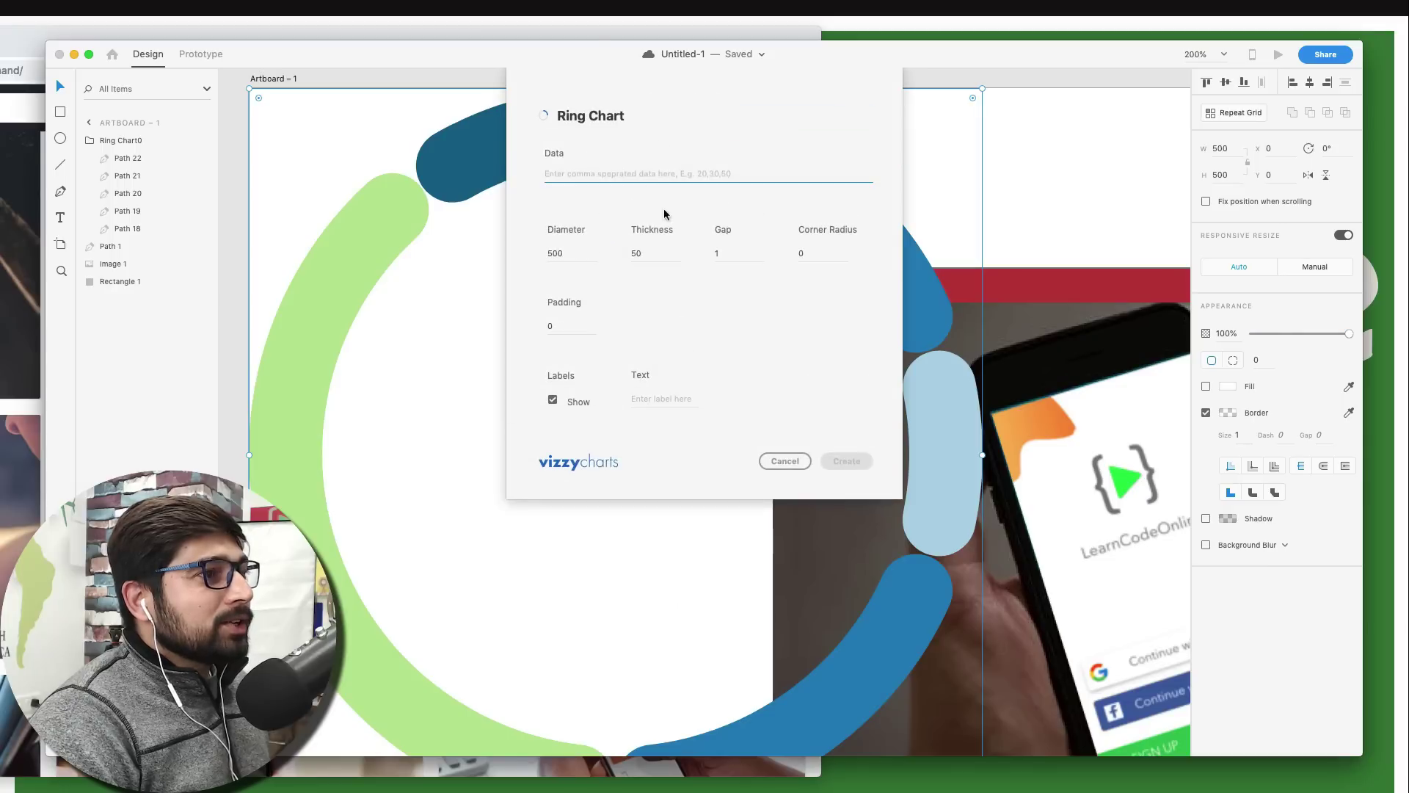
pyautogui.doubleClick(745, 259)
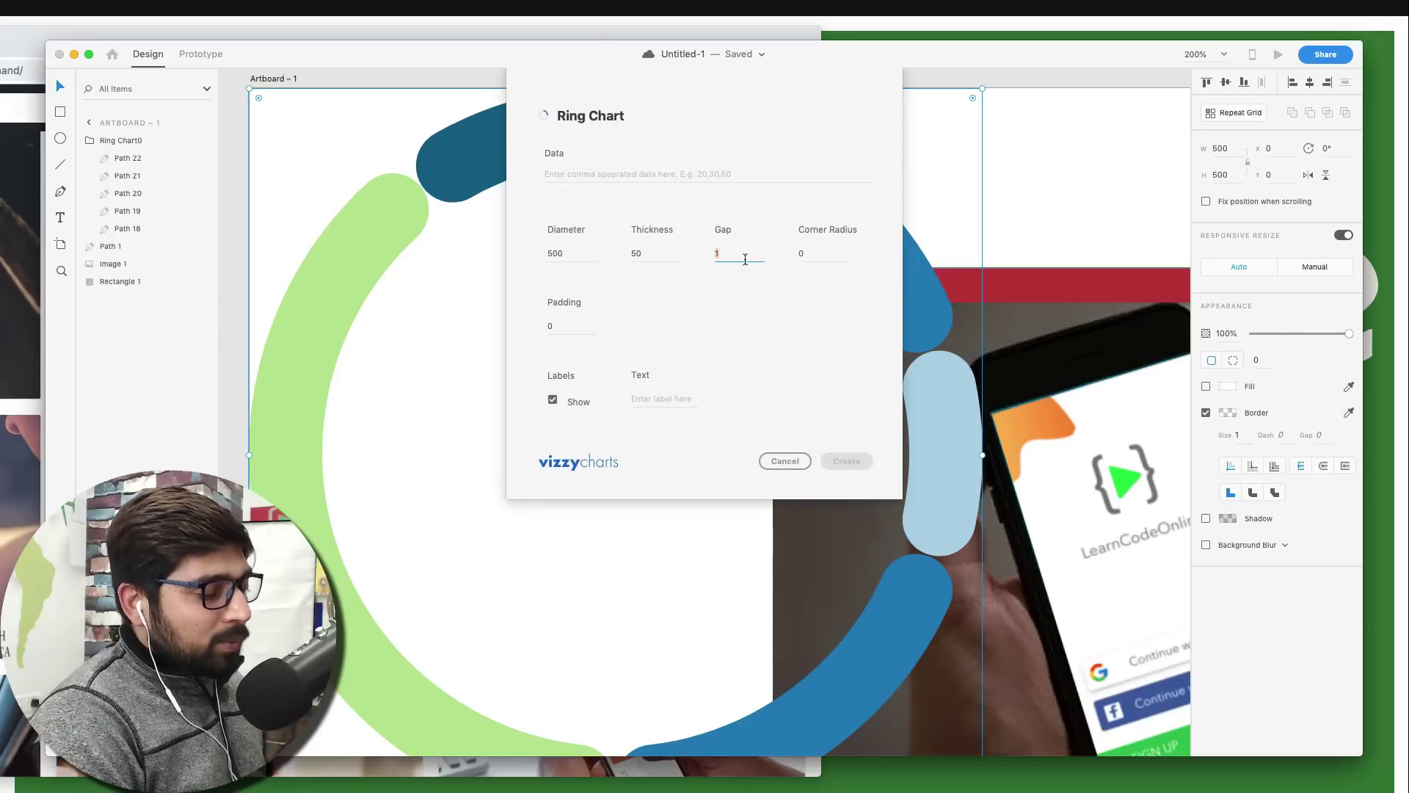
pyautogui.write('0')
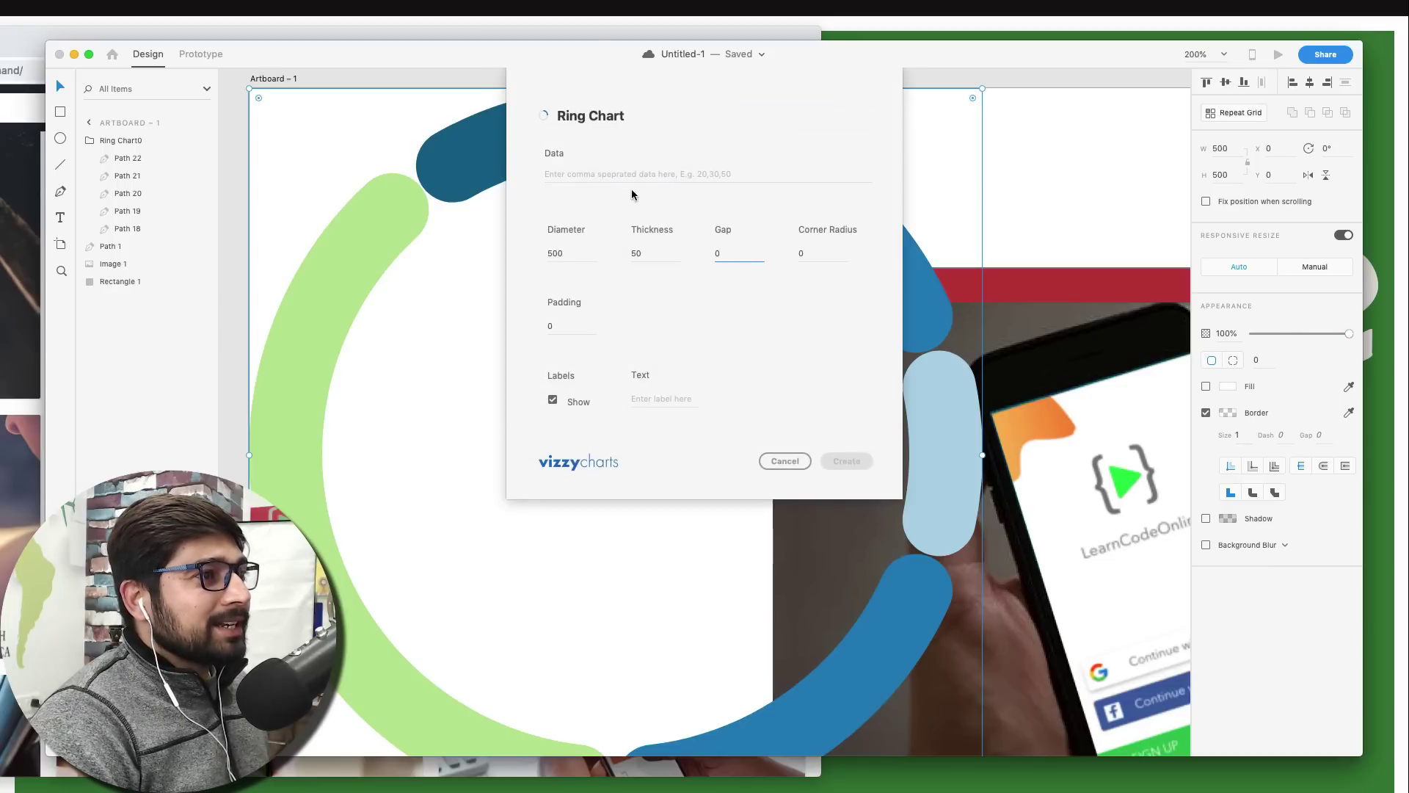
pyautogui.click(593, 166)
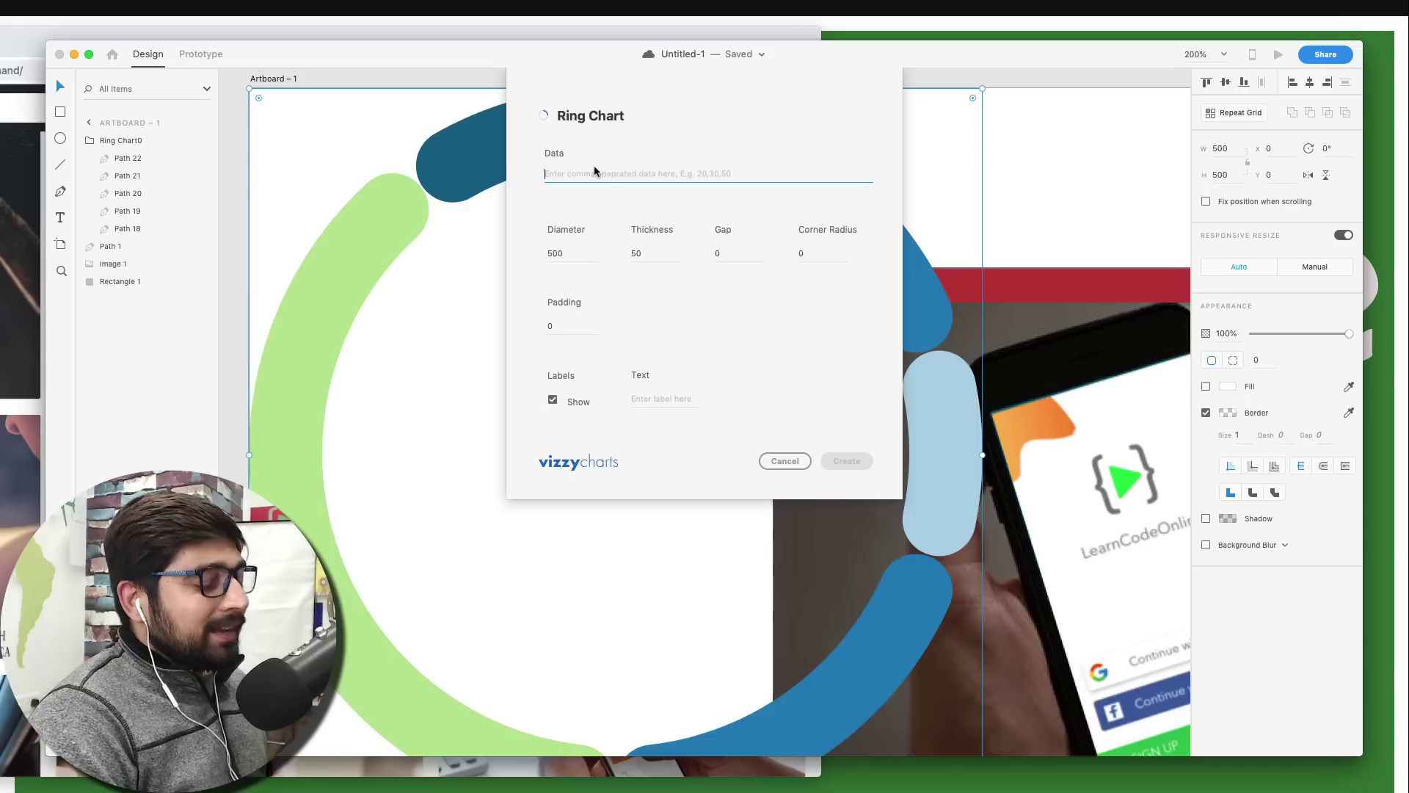
pyautogui.write('20,')
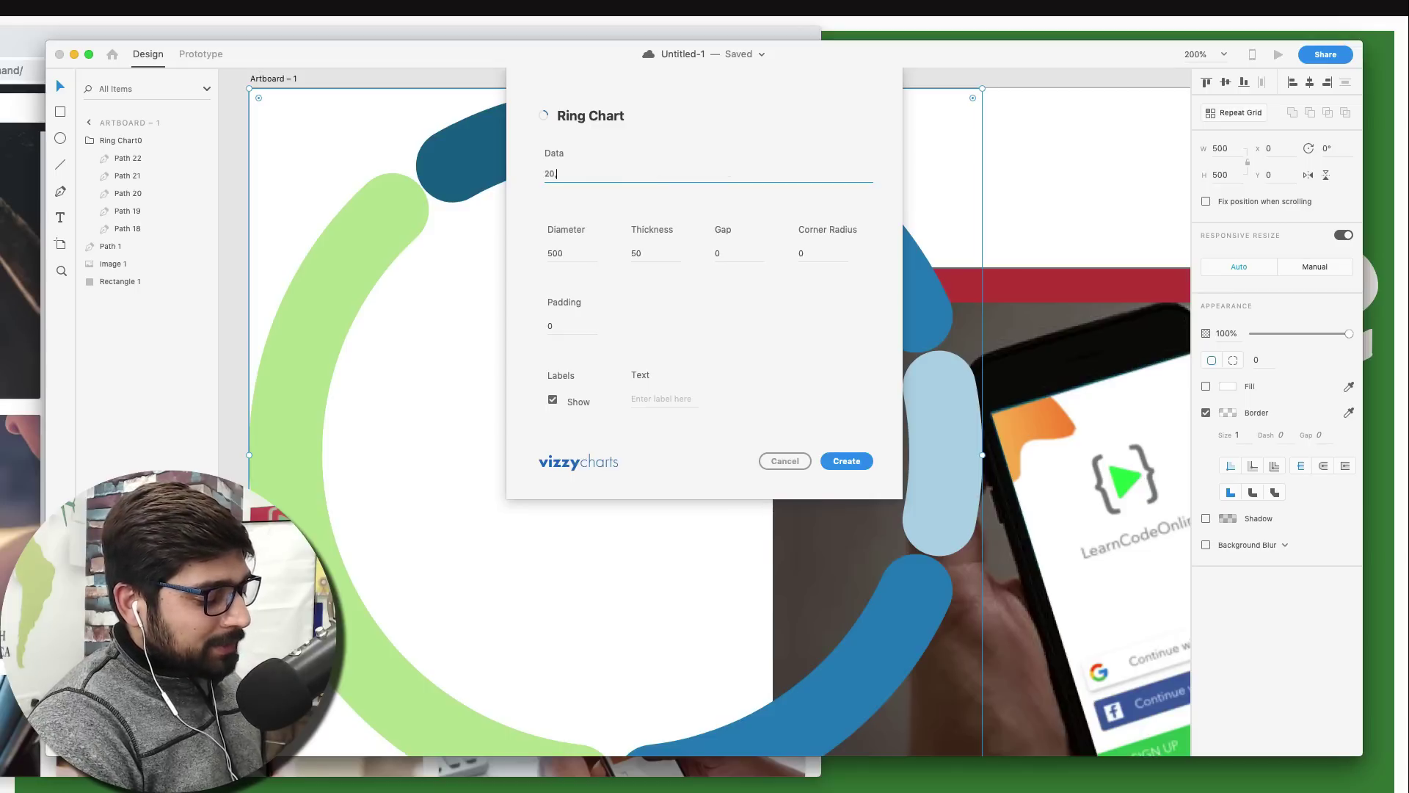
pyautogui.write('10,20')
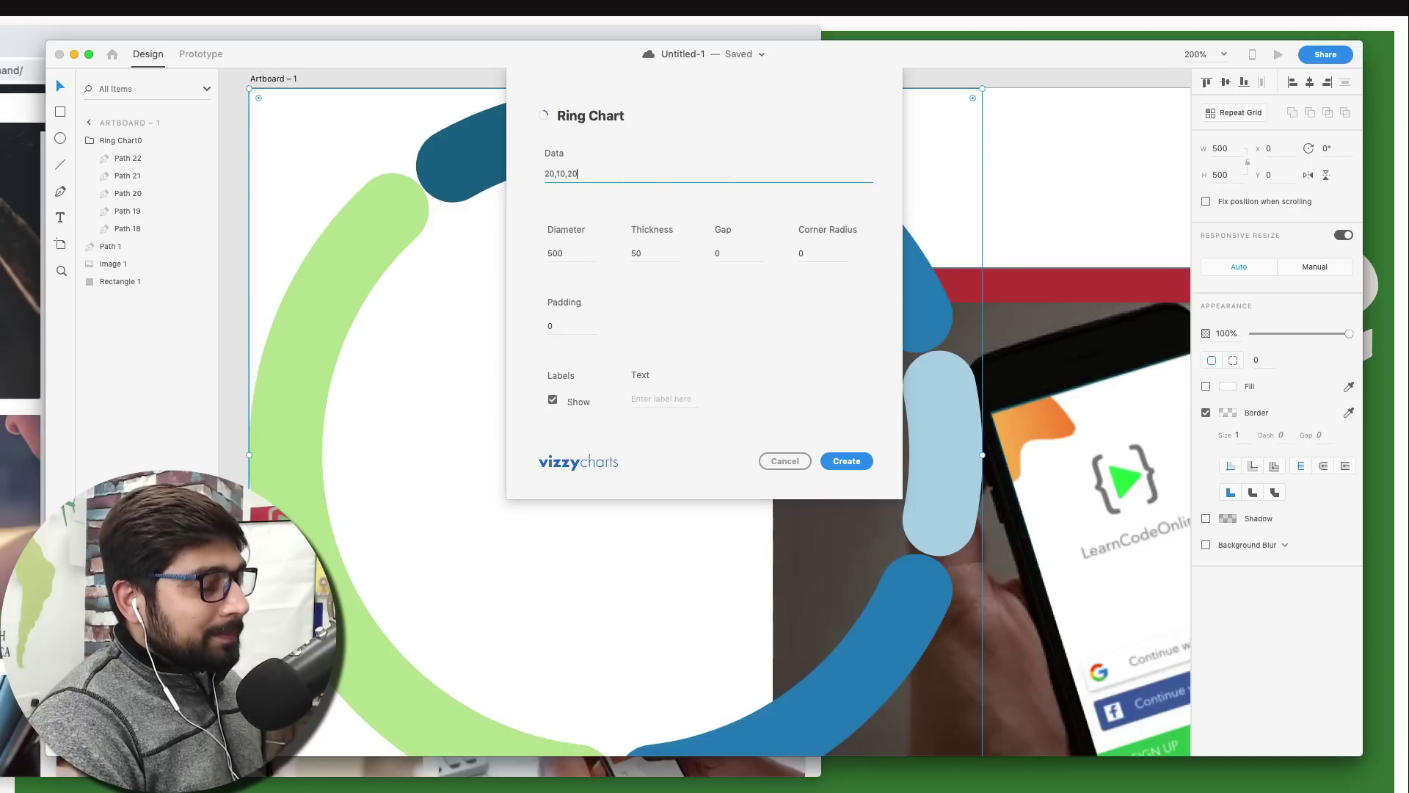
pyautogui.write(',40,10')
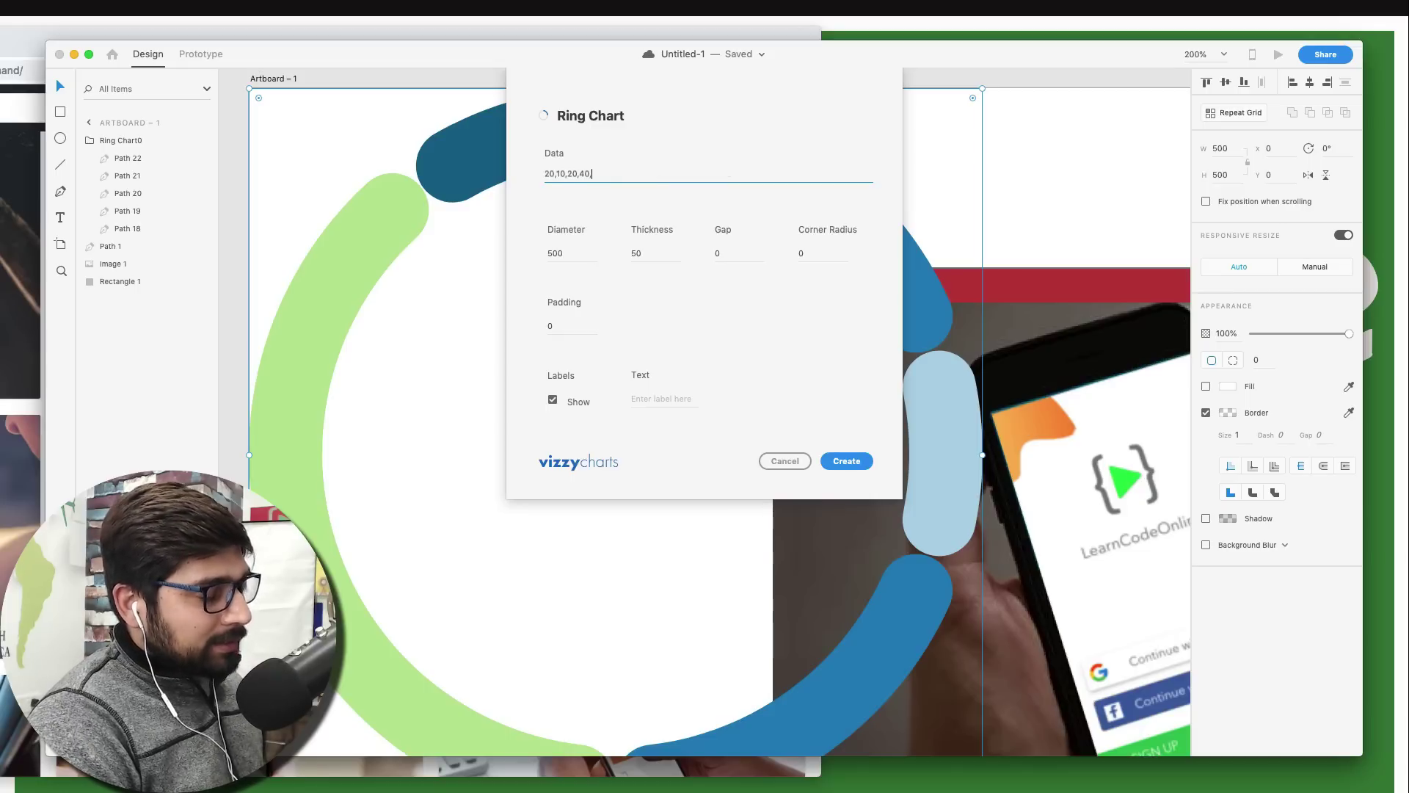
pyautogui.click(847, 458)
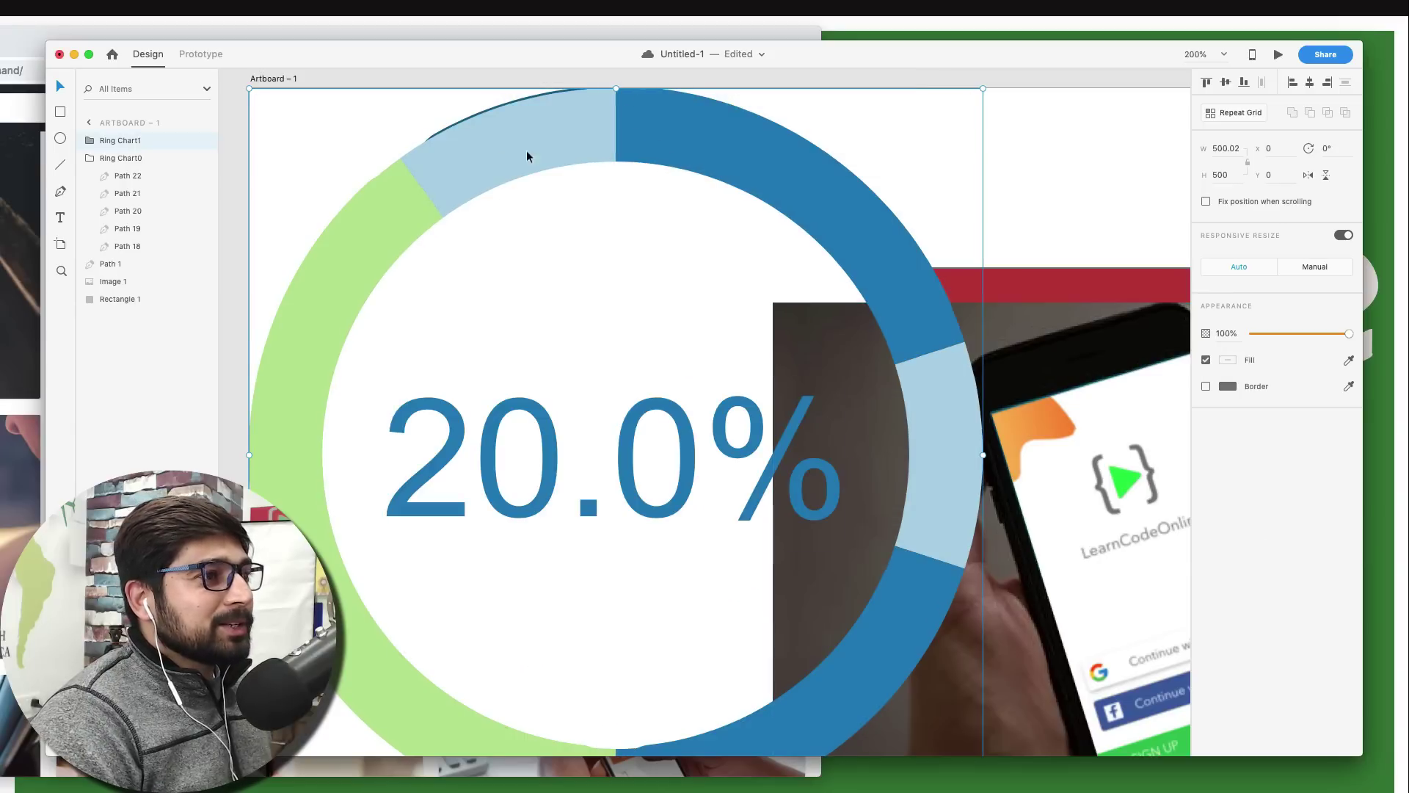
# Delete both ring charts from Artboard – 1.
pyautogui.moveTo(487, 166); pyautogui.dragTo(531, 225)
pyautogui.scroll(-1, 528, 180)
pyautogui.scroll(3, 539, 200)
pyautogui.click(397, 251)
pyautogui.press('Delete')
pyautogui.scroll(-2, 813, 368)
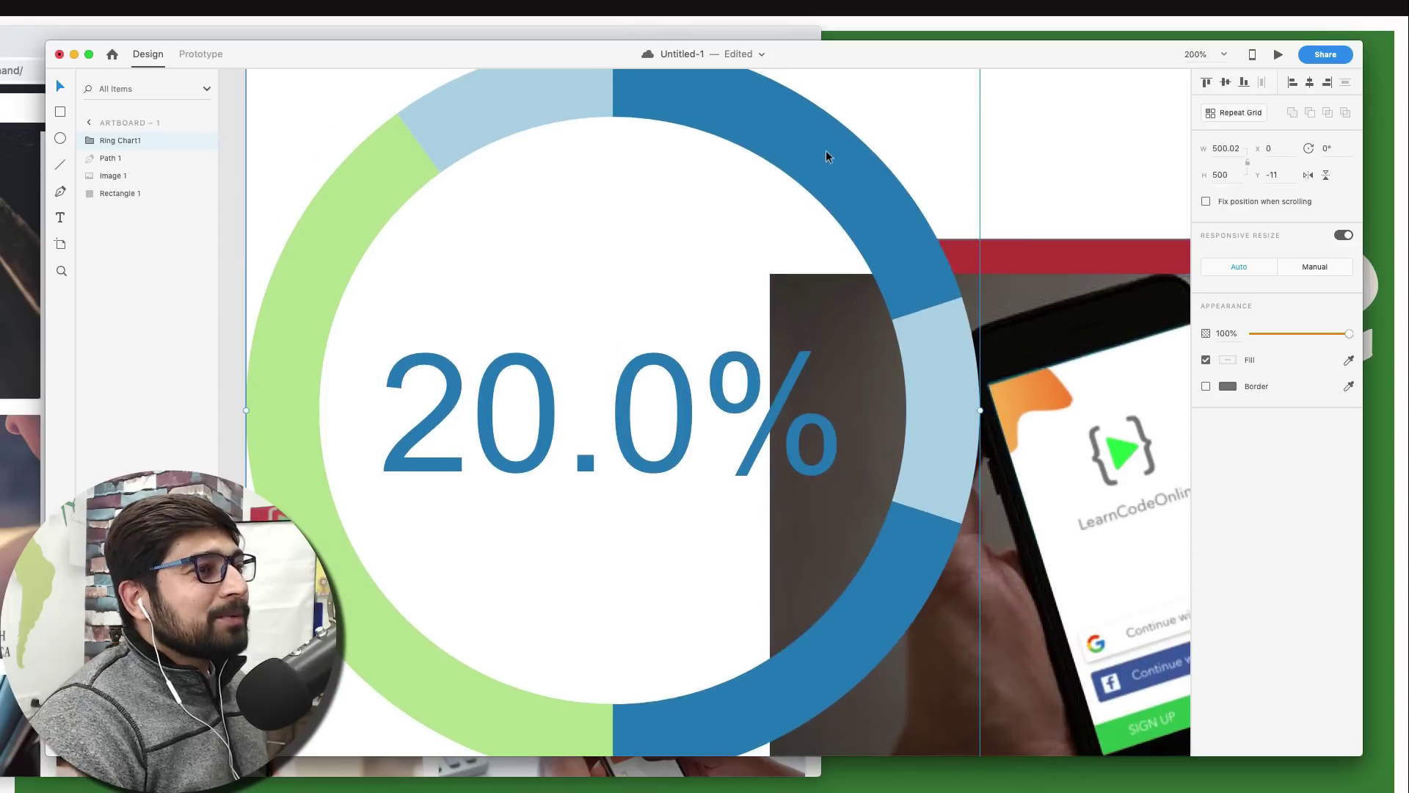
pyautogui.press('Delete')
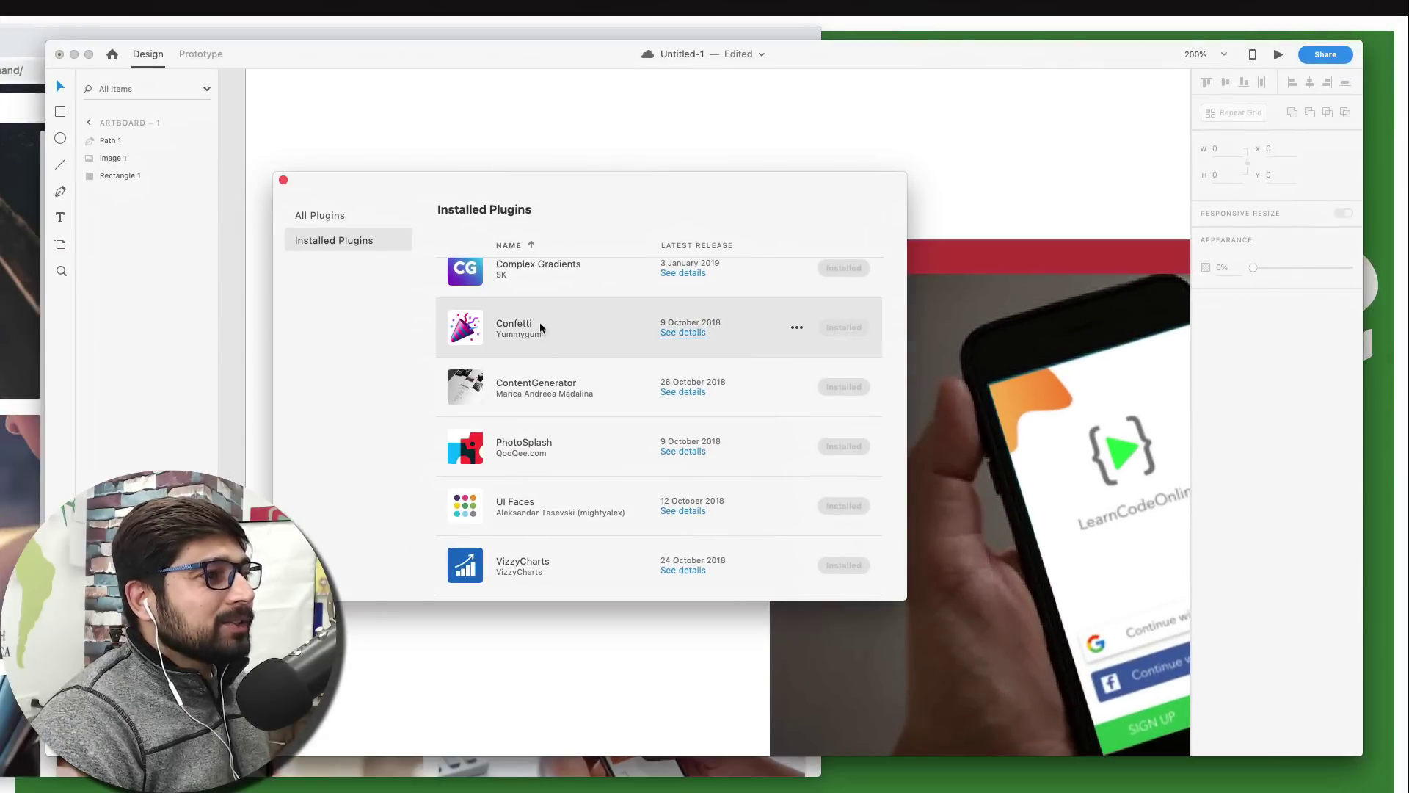
# Look through the installed plugins list from Adjust Size by Shortcut to VizzyCharts and close it.
pyautogui.scroll(5, 517, 328)
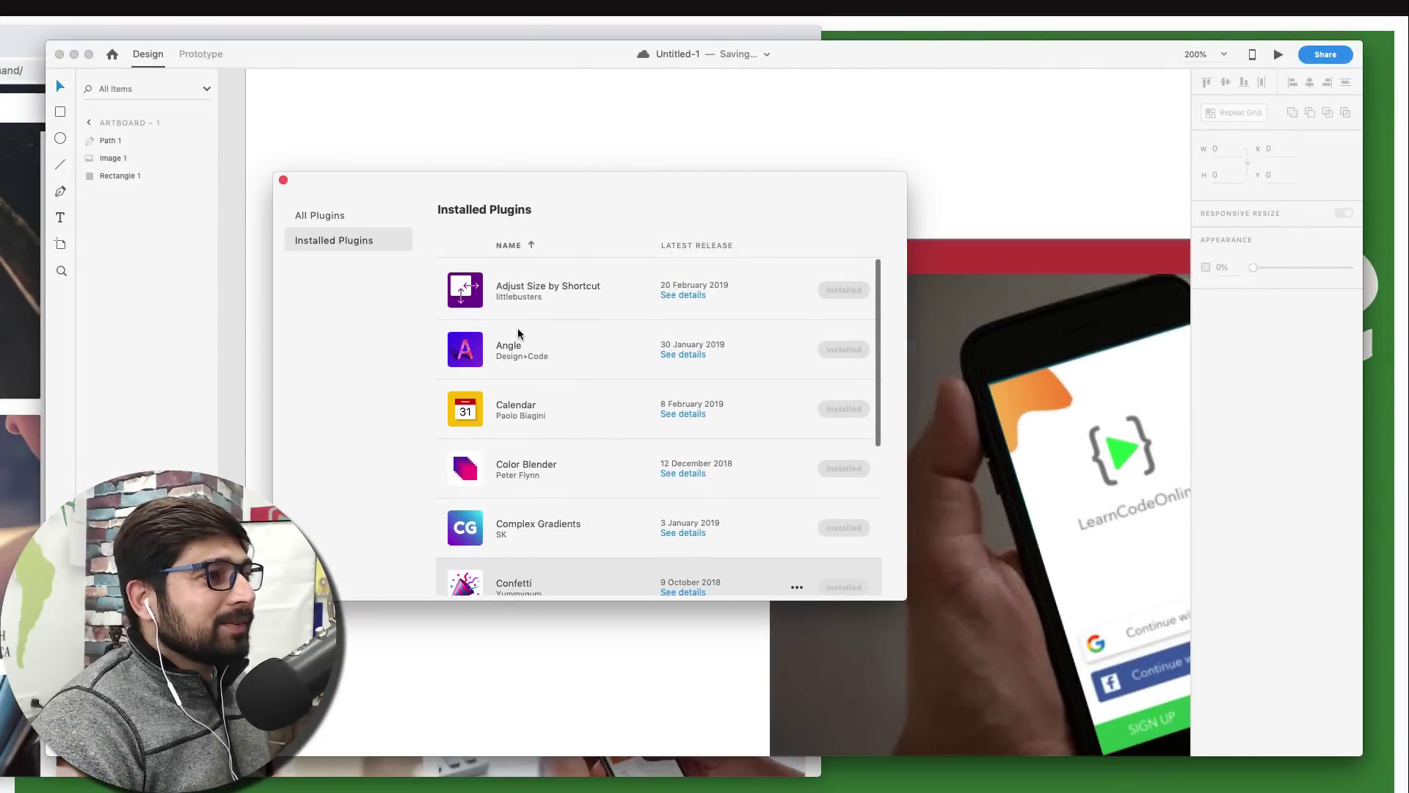
pyautogui.scroll(-3, 619, 382)
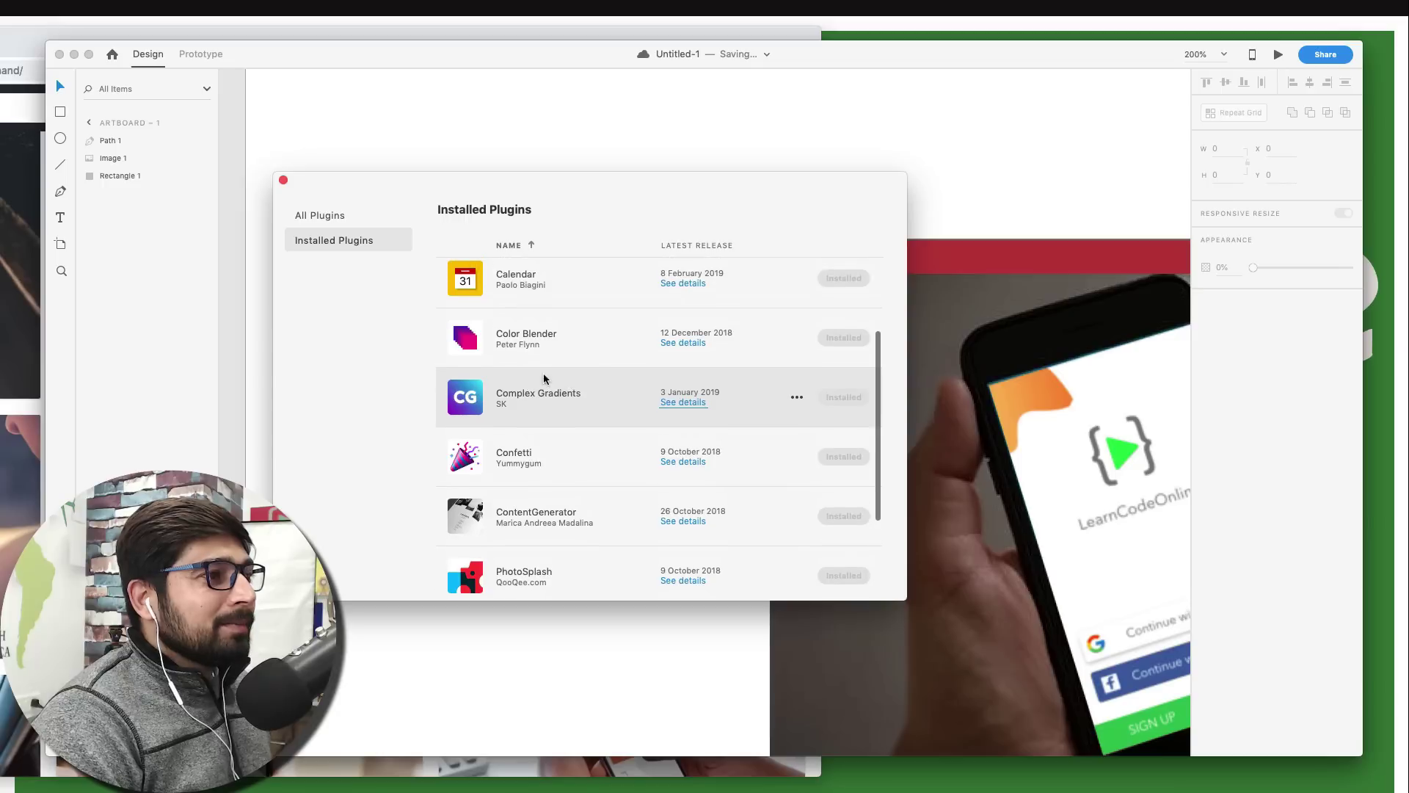
pyautogui.scroll(-3, 581, 390)
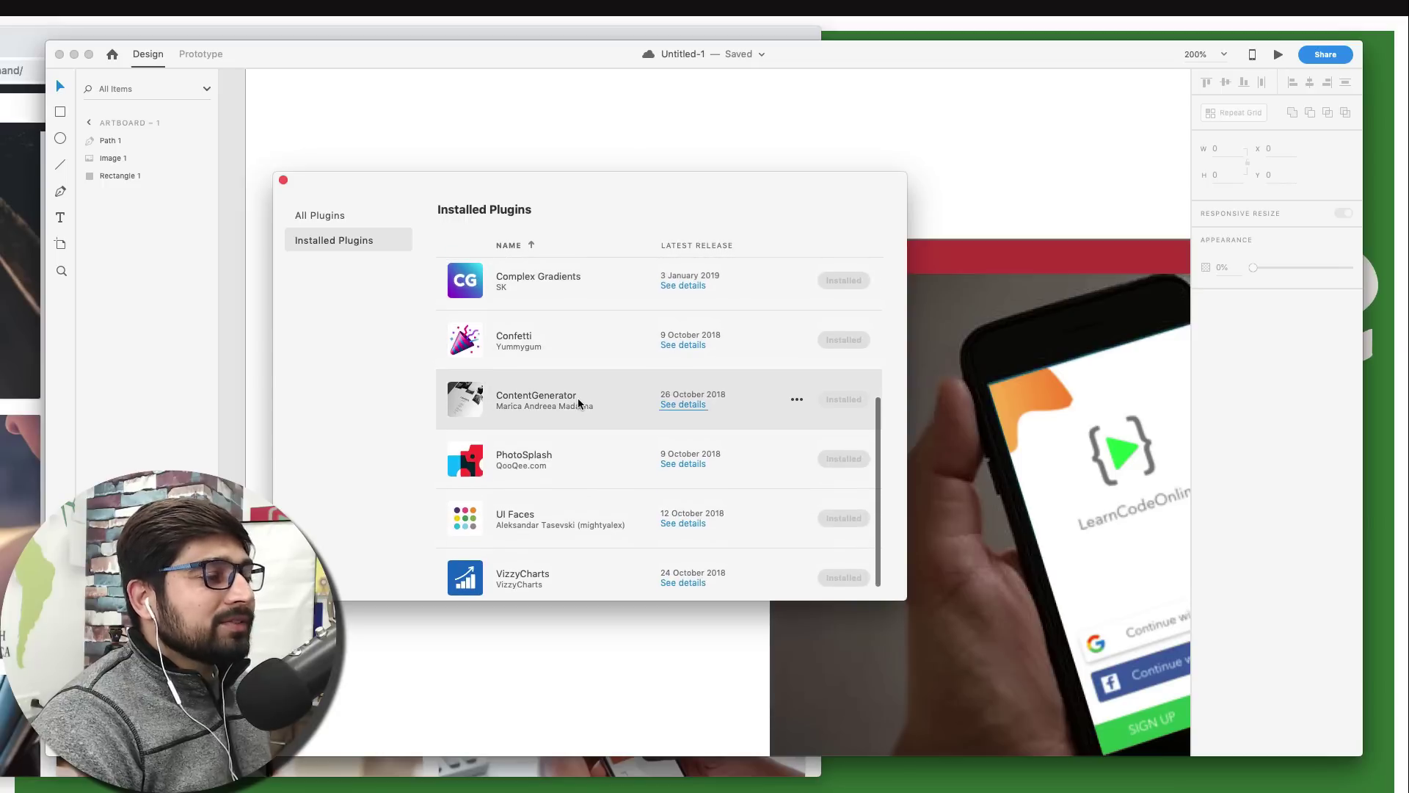
pyautogui.scroll(-2, 578, 398)
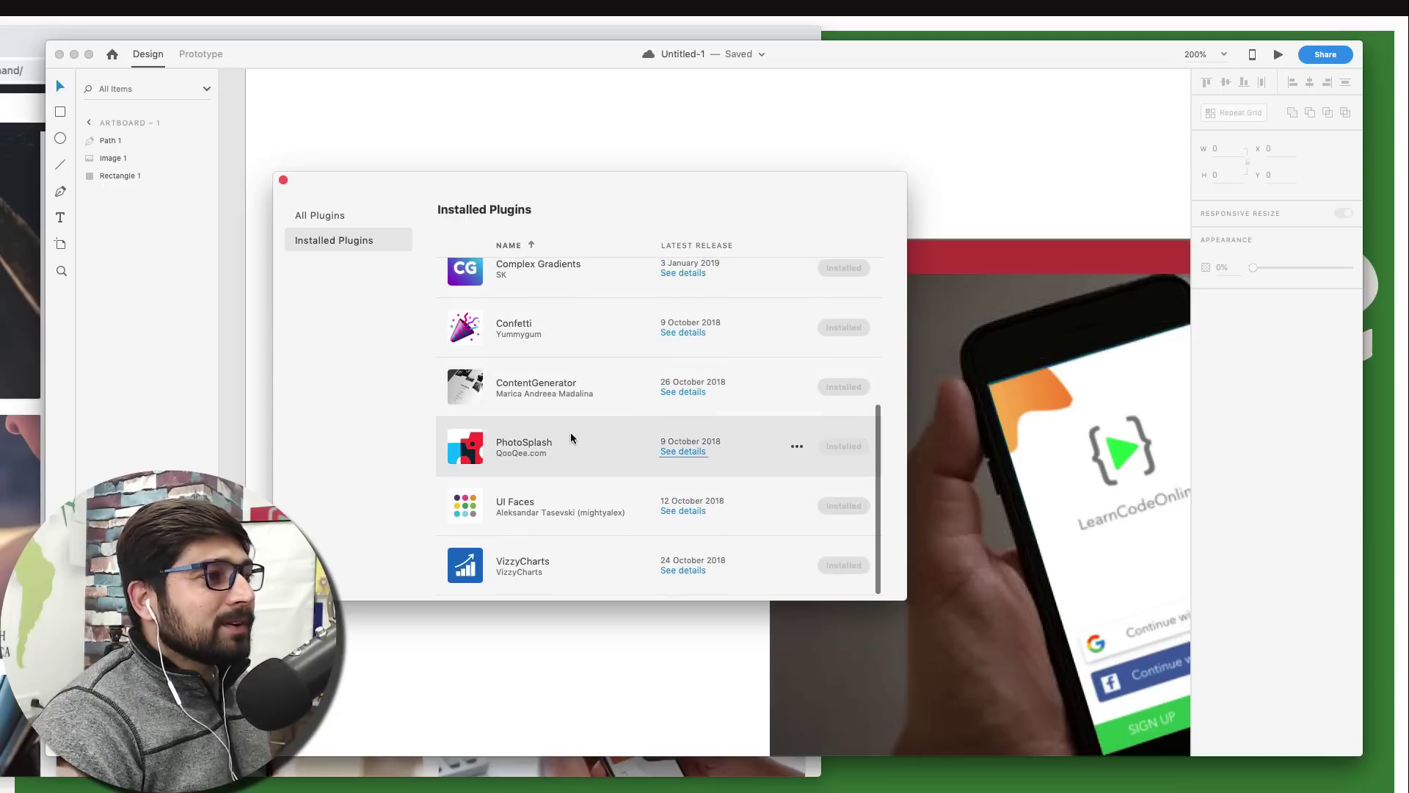
pyautogui.scroll(1, 571, 431)
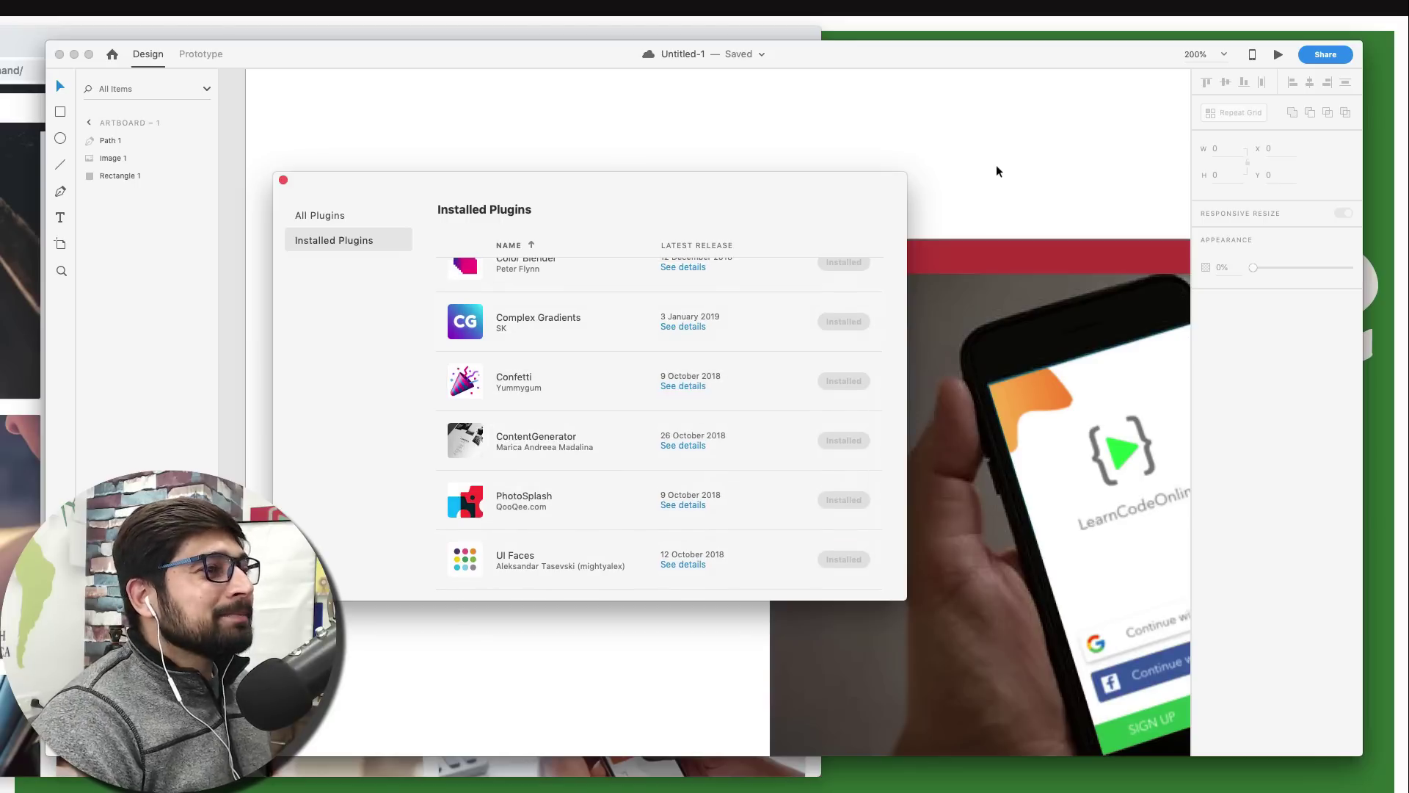
pyautogui.press('Escape')
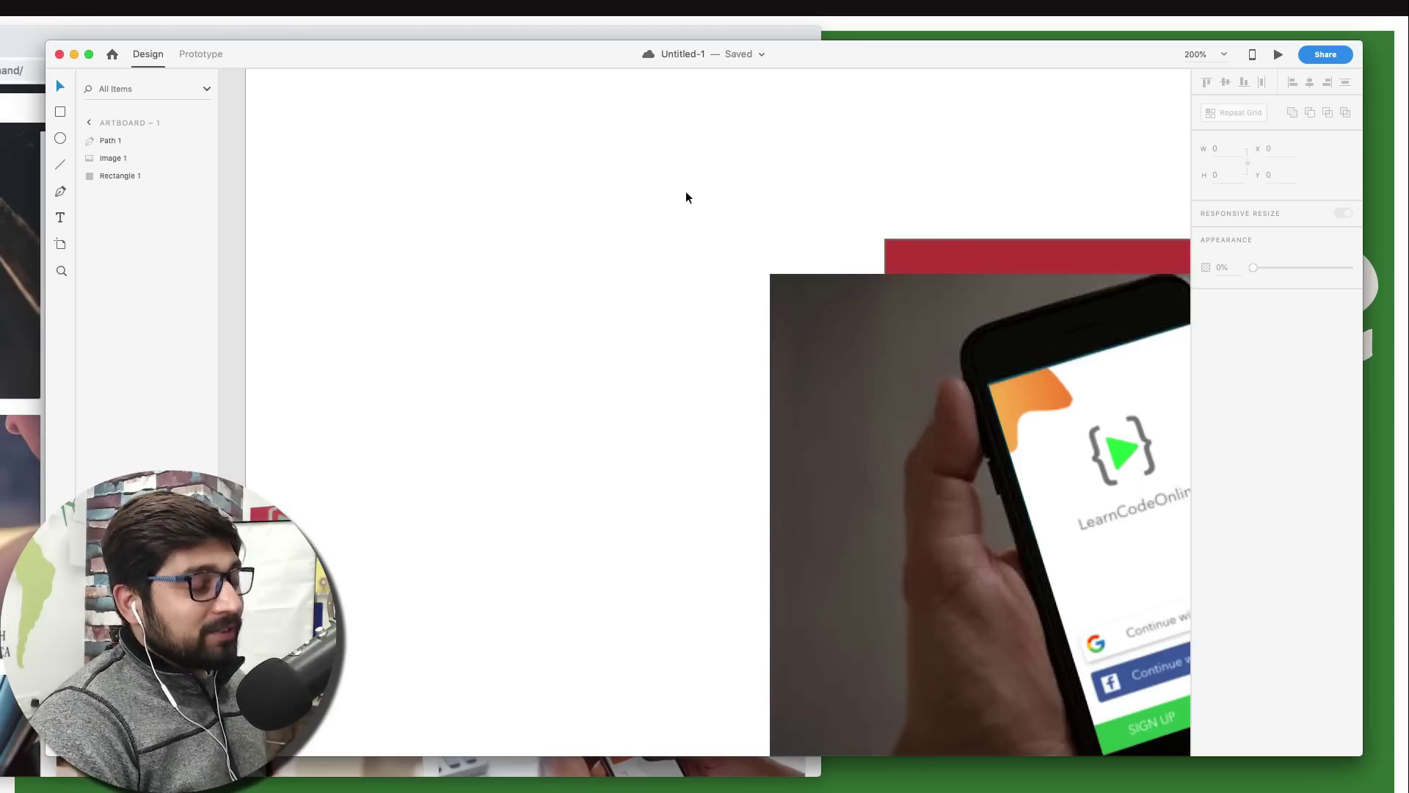
# Select the Login – 1 artboard beside Artboard – 1.
pyautogui.press('super+minus')
pyautogui.hscroll(2, 686, 197)
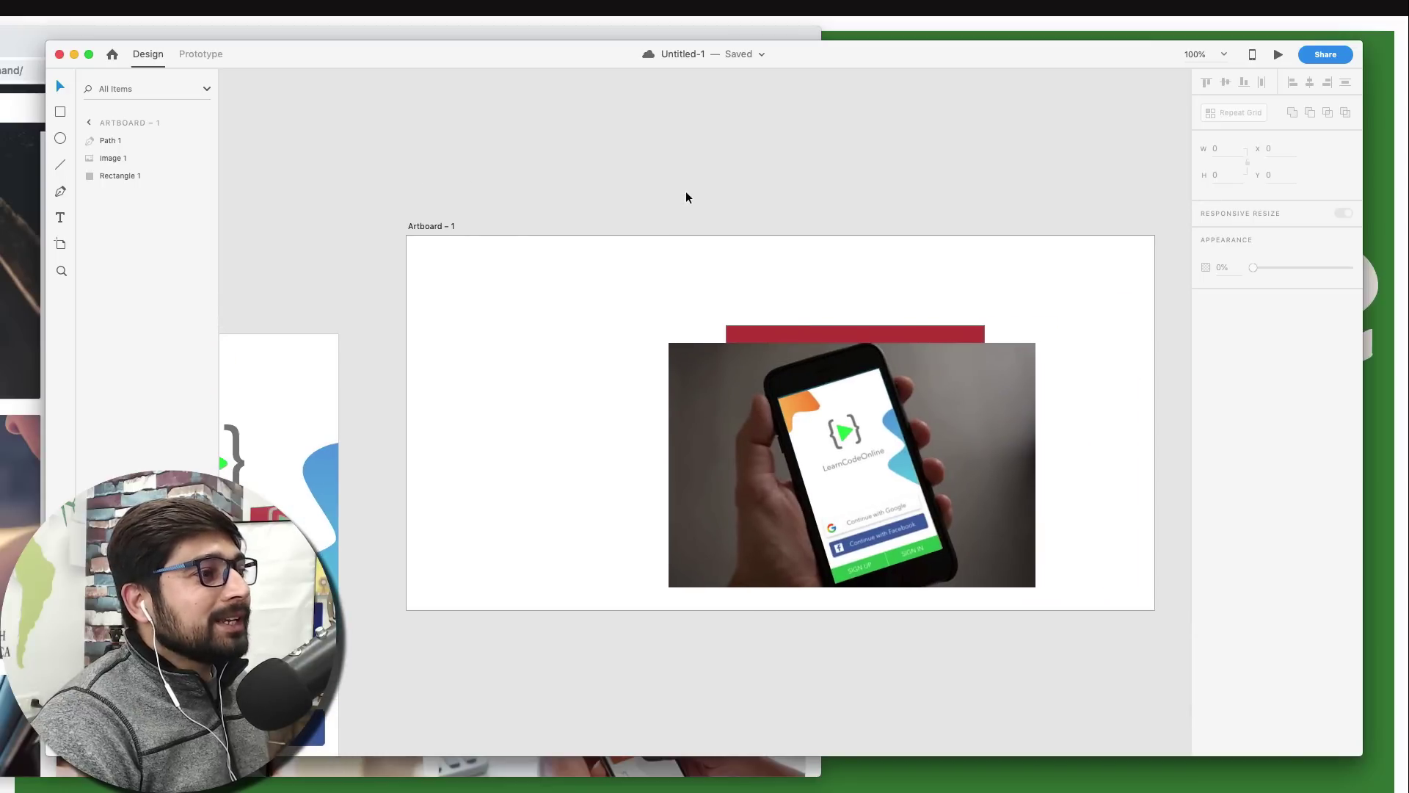
pyautogui.hscroll(-5, 687, 197)
pyautogui.scroll(-2, 687, 193)
pyautogui.hscroll(-1, 688, 192)
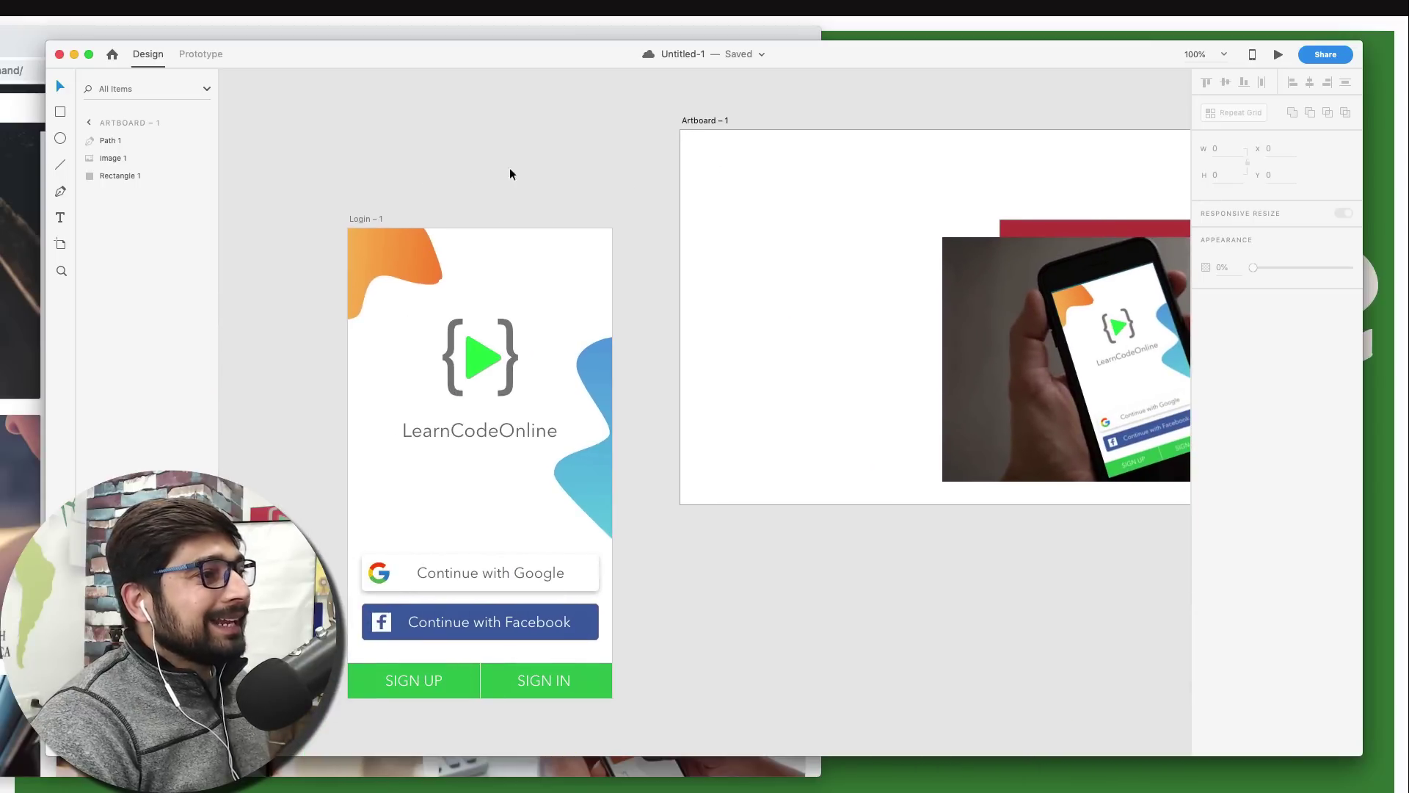
pyautogui.click(374, 216)
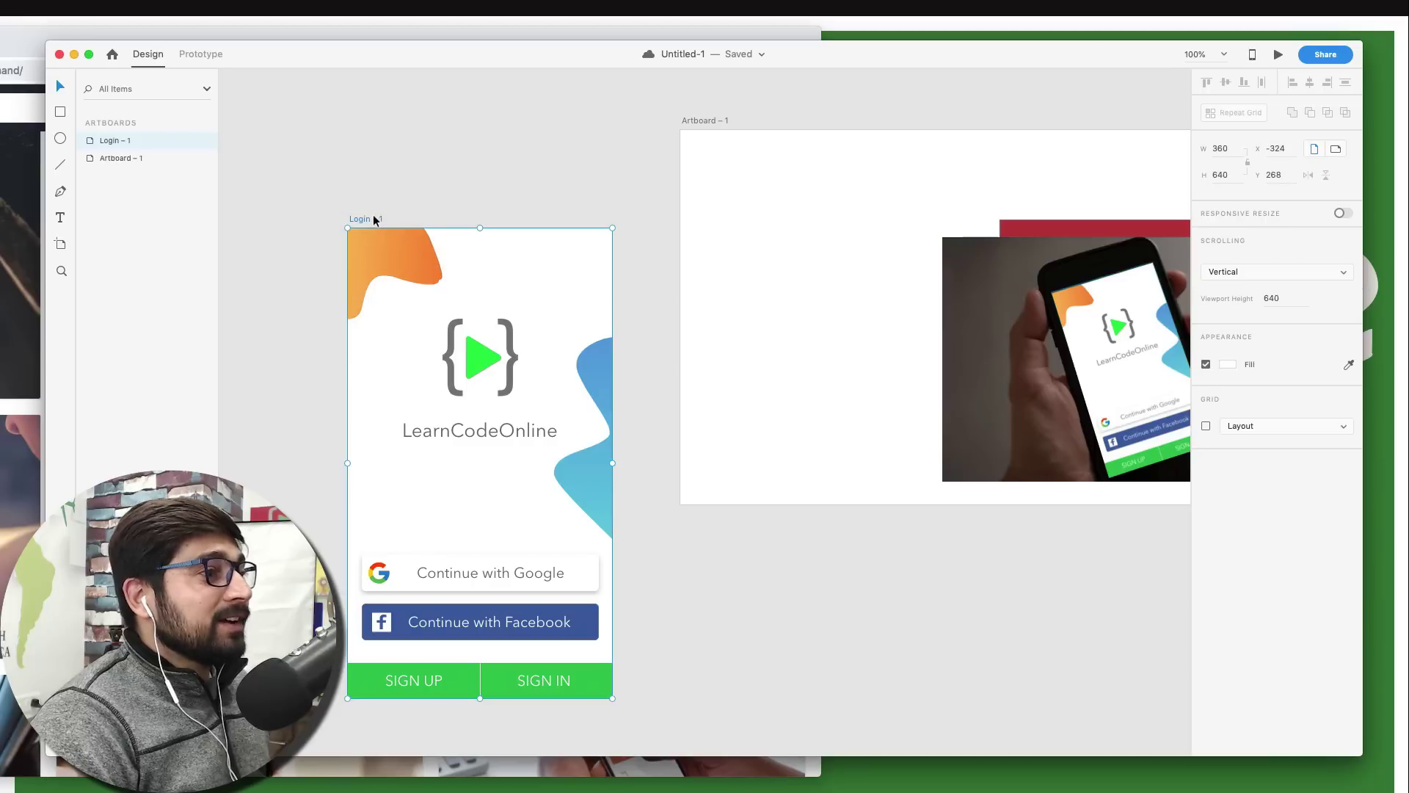
# Delete the phone mockup and red shape from Artboard – 1, and move the Login – 1 artboard onto it.
pyautogui.click(522, 163)
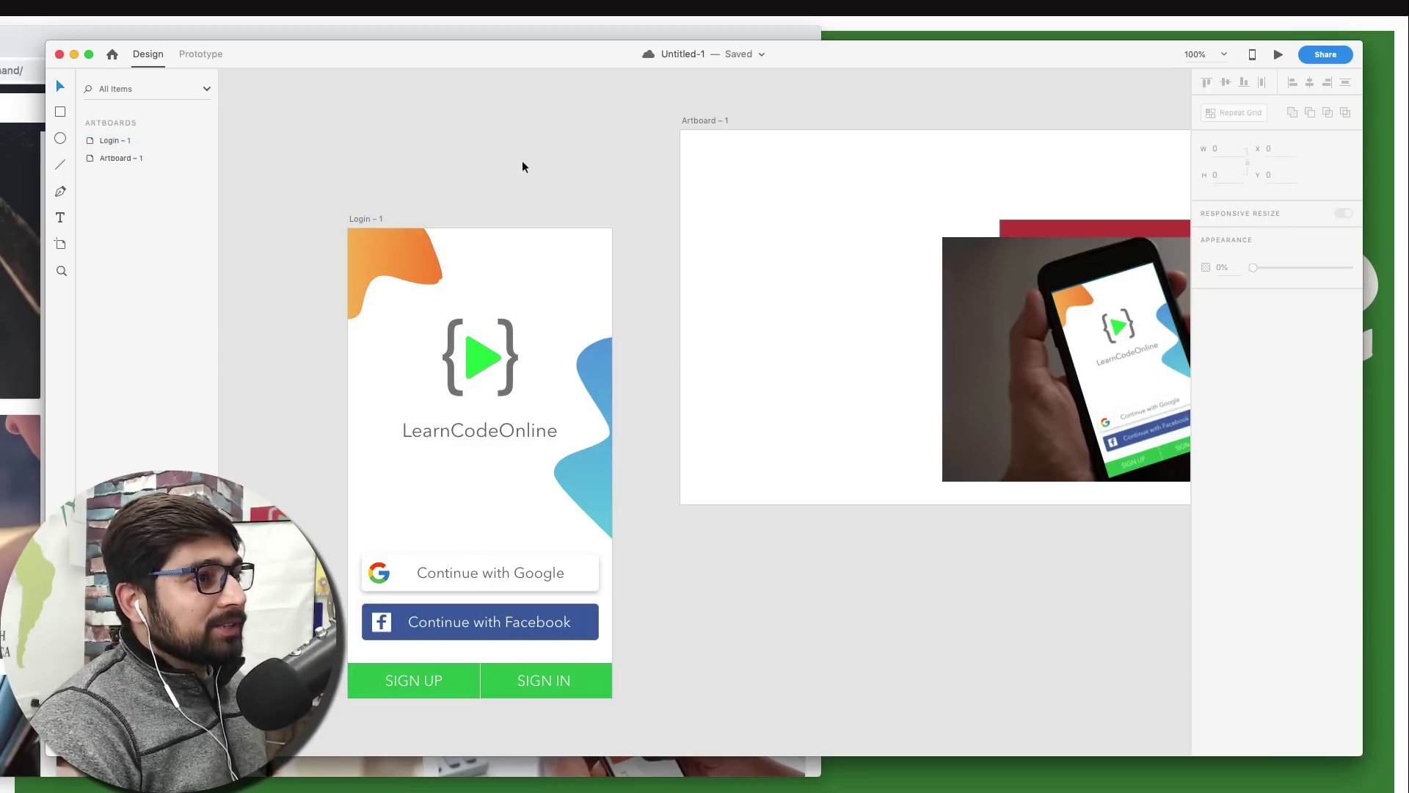
pyautogui.moveTo(905, 177); pyautogui.dragTo(1096, 335)
pyautogui.press('Delete')
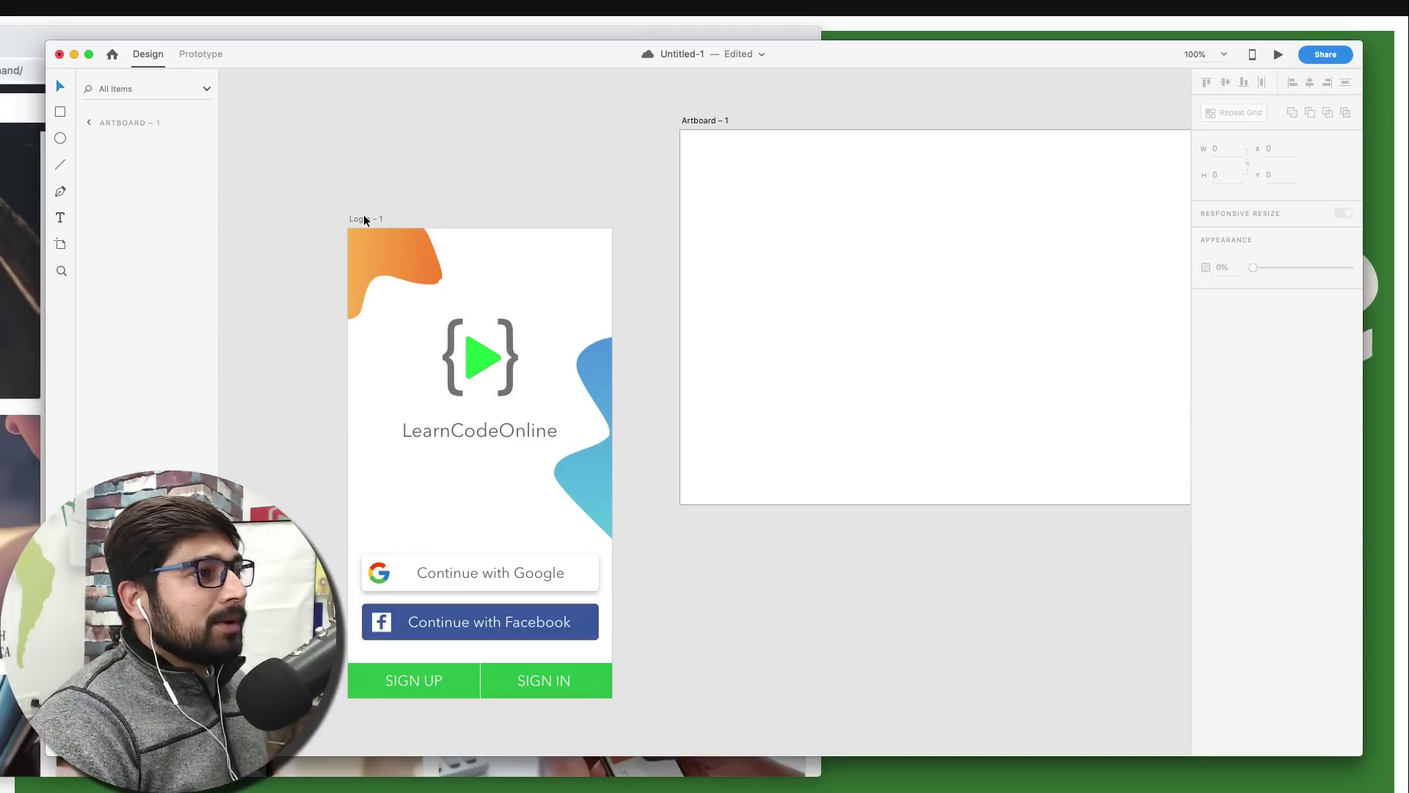
pyautogui.moveTo(363, 218); pyautogui.dragTo(921, 145)
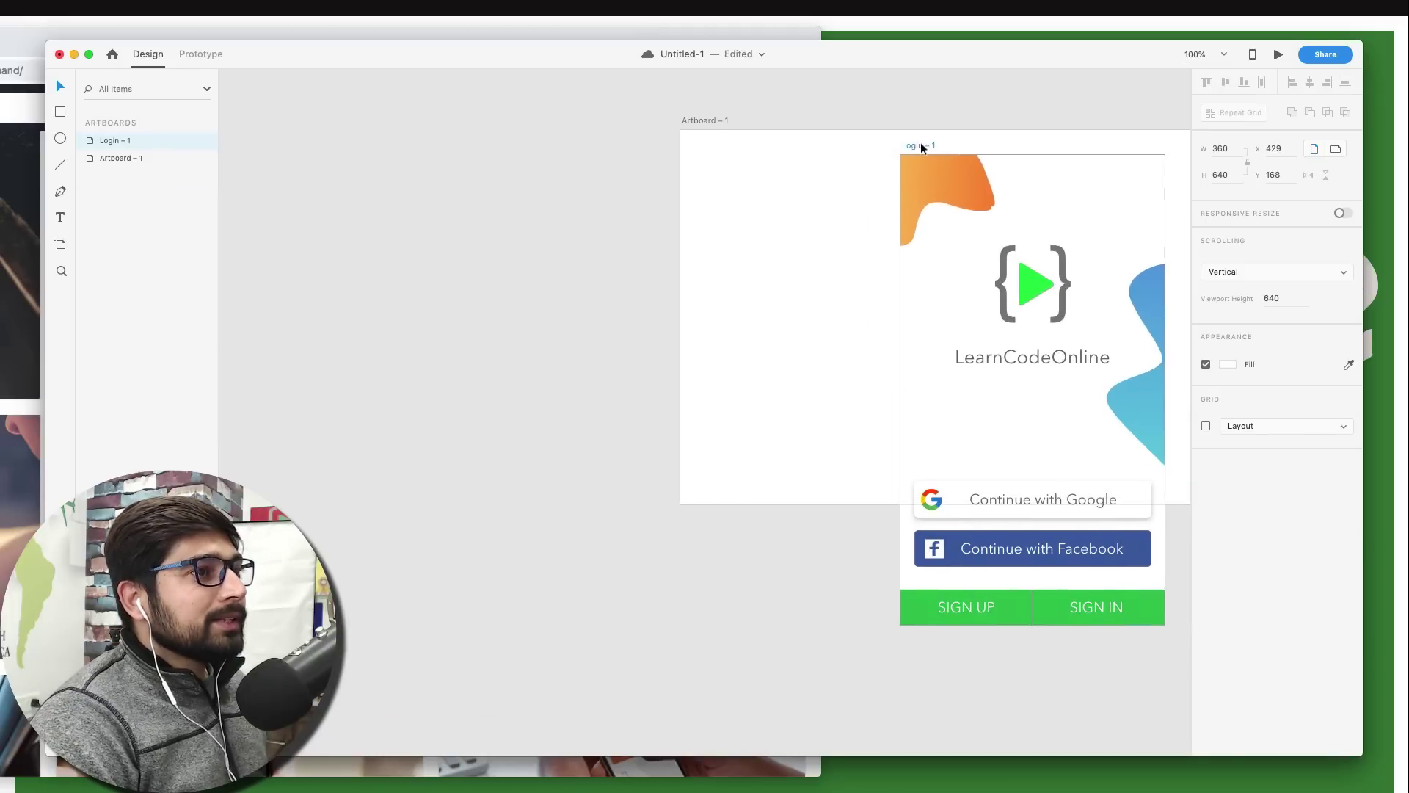
# Extend the lower edge of Artboard – 1 to a height of about 760 so it surrounds the login screen.
pyautogui.hscroll(4, 778, 258)
pyautogui.click(593, 222)
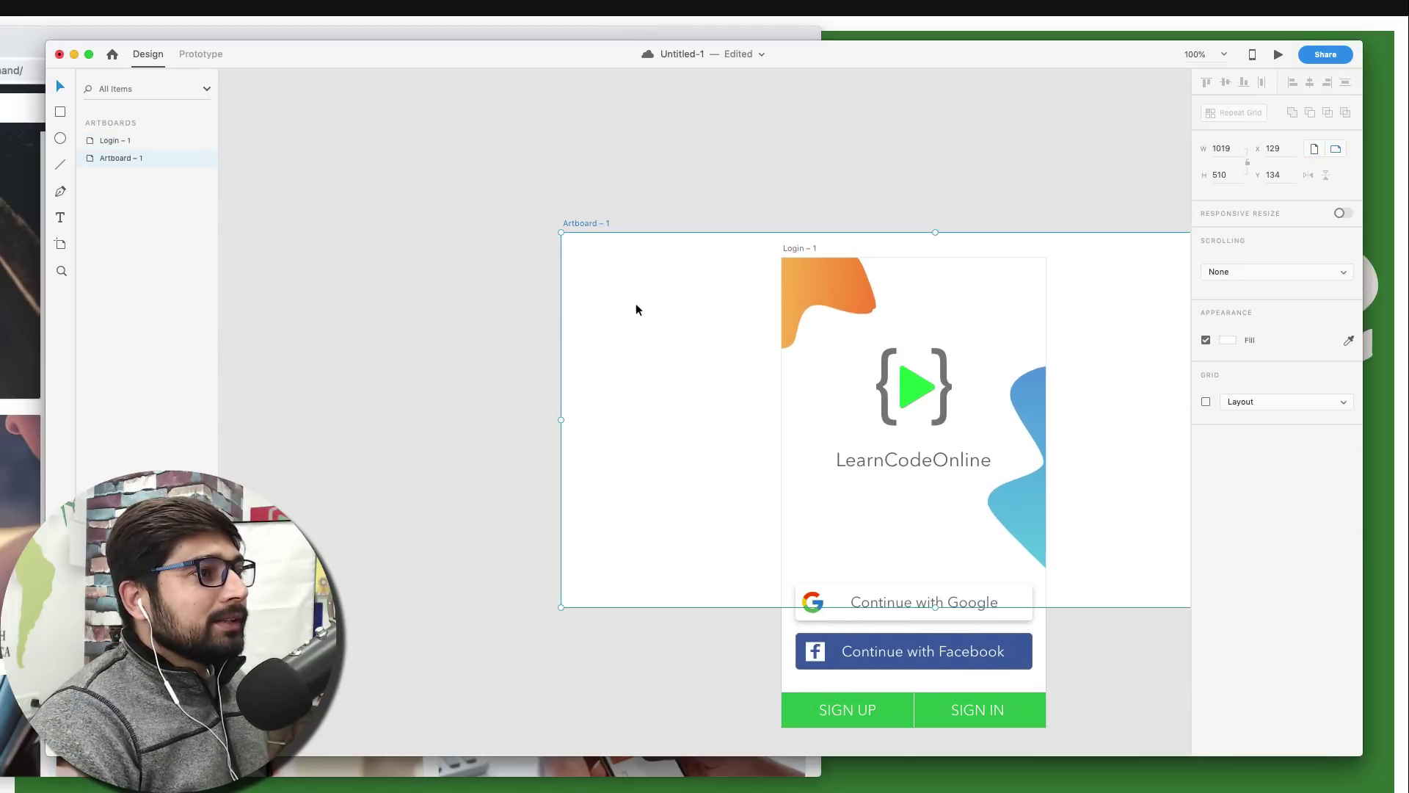
pyautogui.scroll(-5, 635, 308)
pyautogui.hscroll(4, 635, 309)
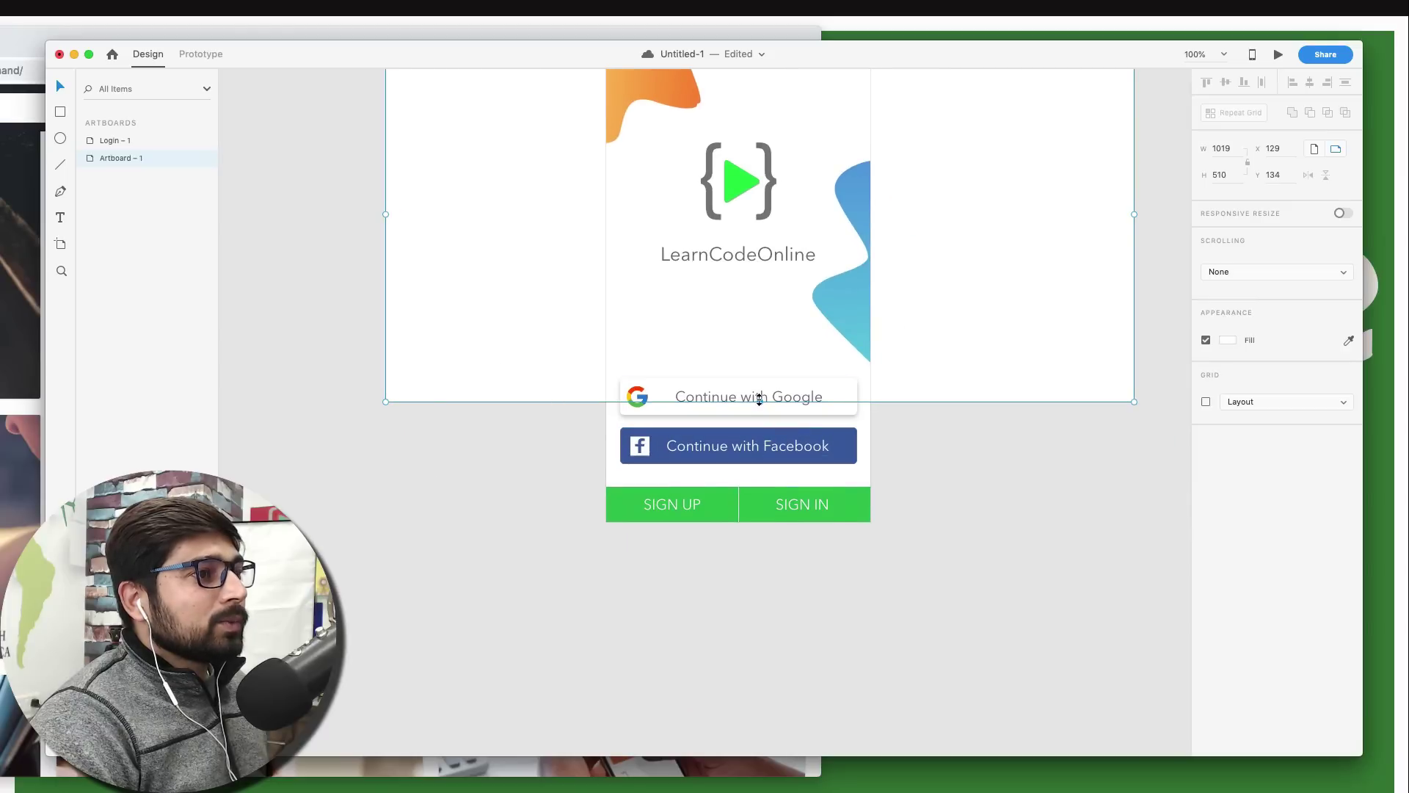
pyautogui.moveTo(760, 399); pyautogui.dragTo(761, 583)
pyautogui.scroll(5, 1040, 488)
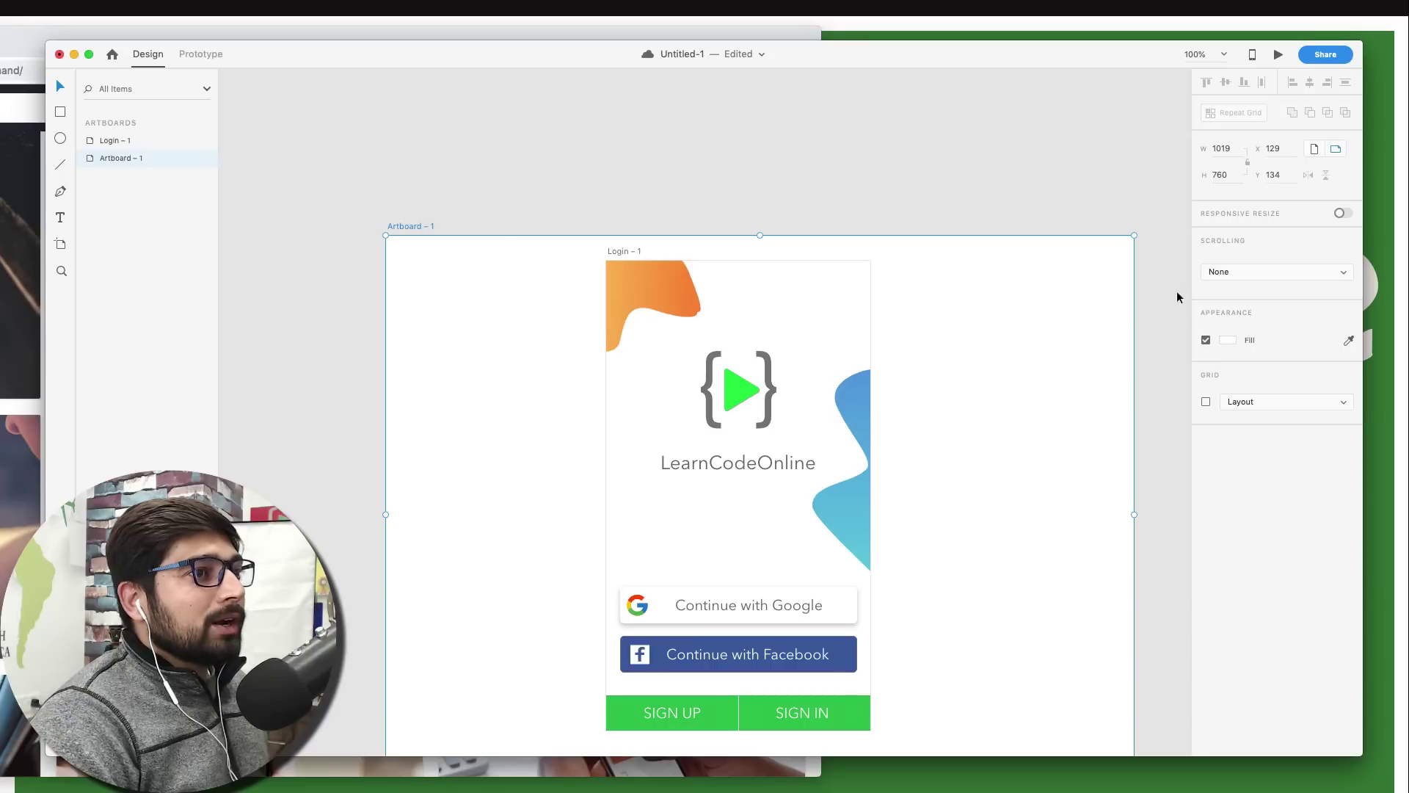
# Fill Artboard – 1 with a very dark, nearly black red.
pyautogui.click(1226, 340)
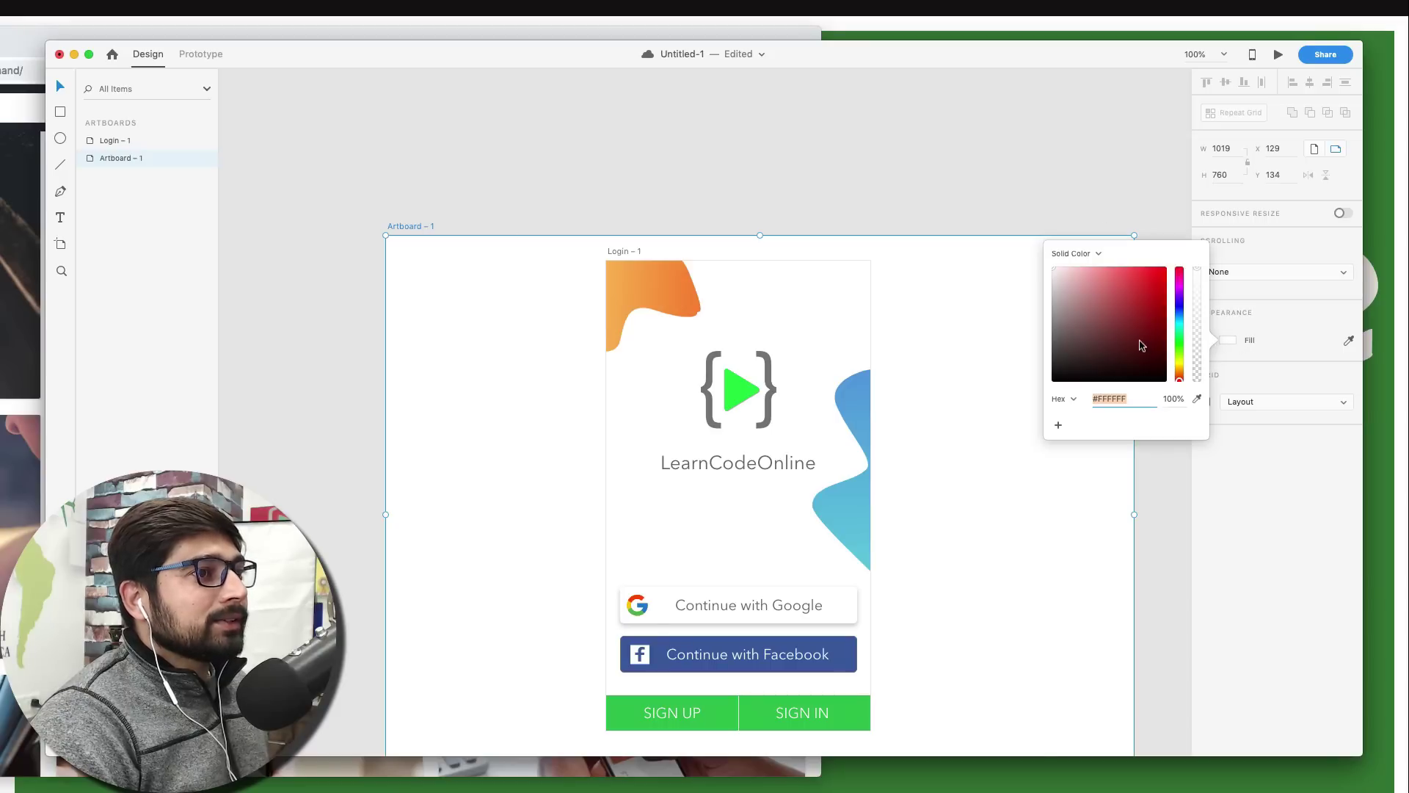
pyautogui.click(1148, 369)
pyautogui.moveTo(1149, 369); pyautogui.dragTo(1148, 367)
pyautogui.click(872, 131)
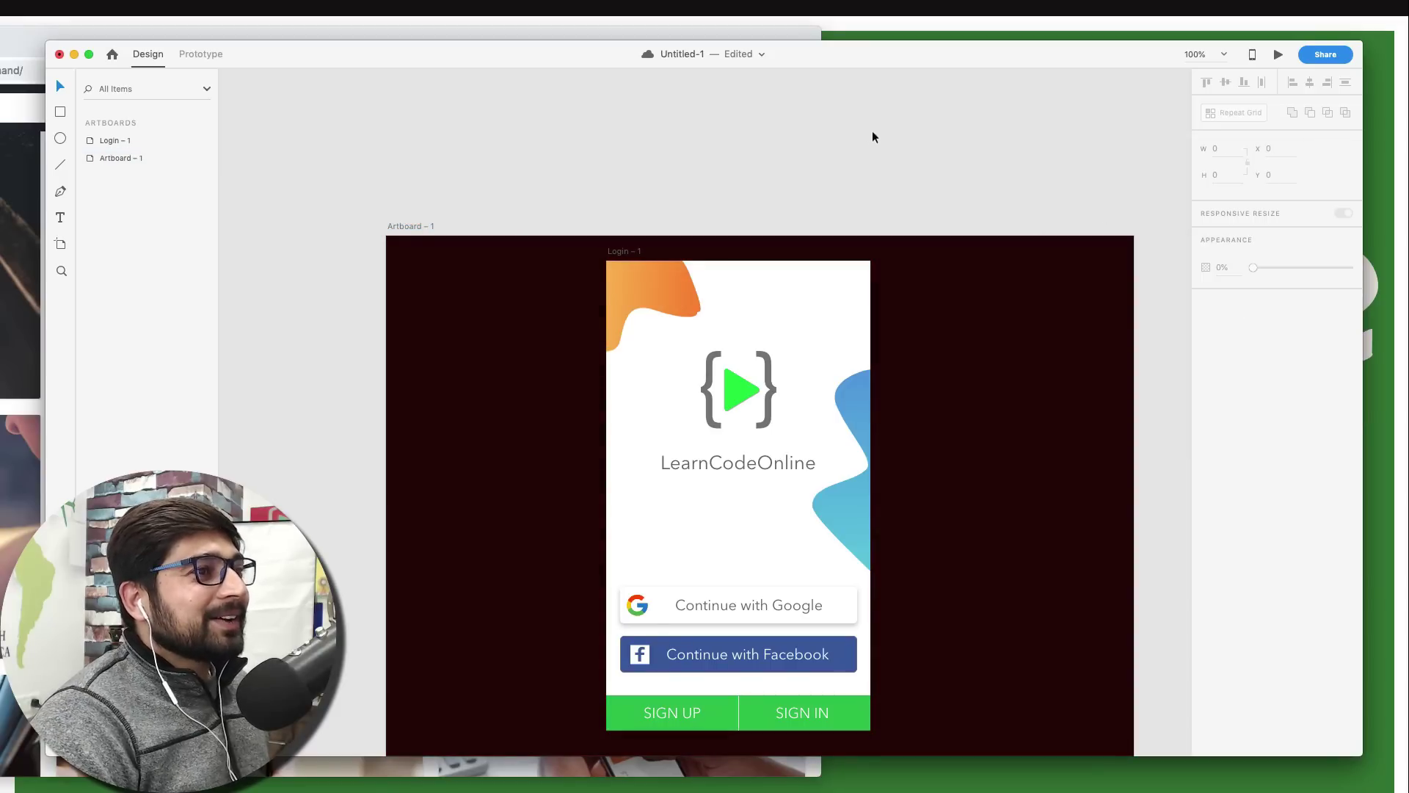
# Draw a circle about 65 px wide beside the login screen on Artboard – 1, without fill and with border size 5.
pyautogui.scroll(-3, 872, 131)
pyautogui.scroll(-1, 878, 183)
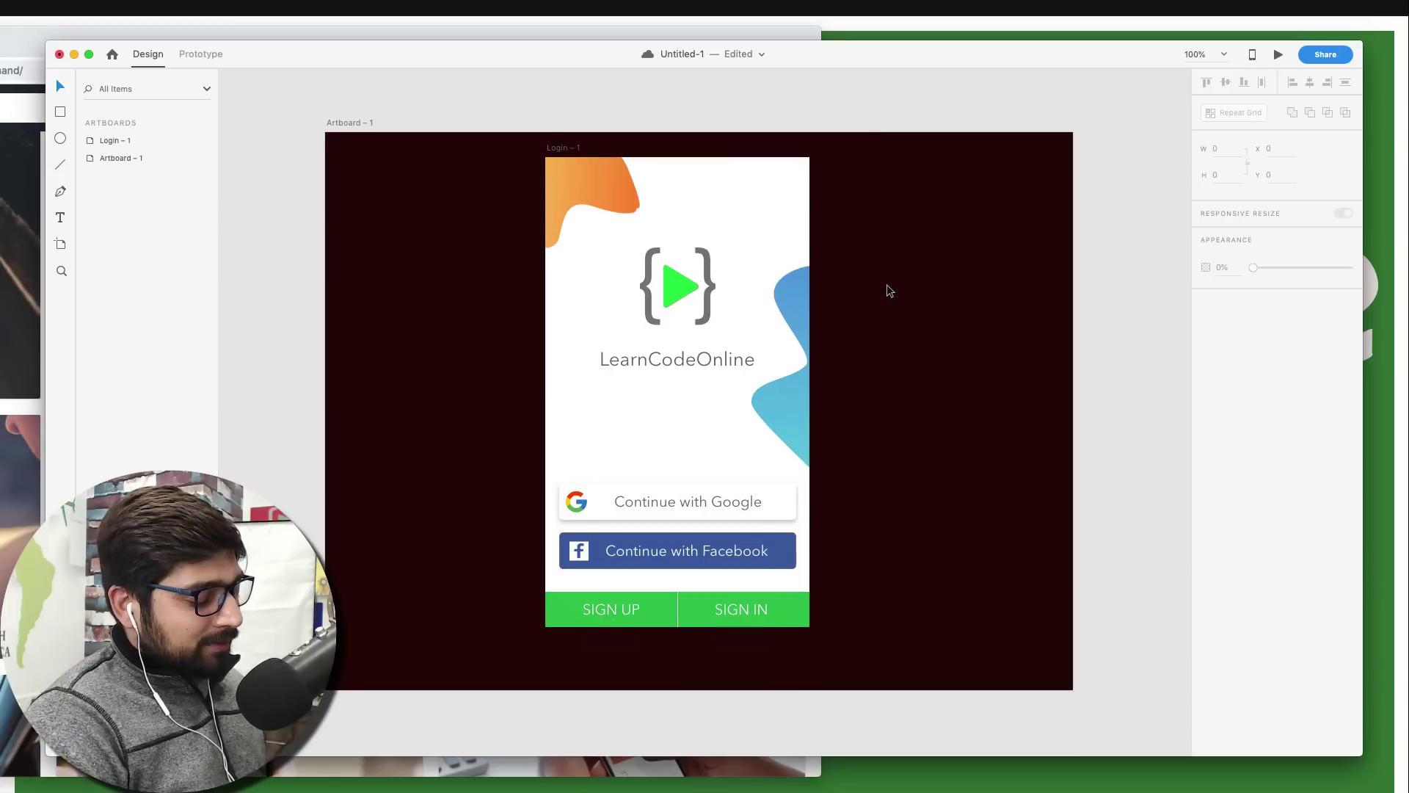
pyautogui.press('e')
pyautogui.moveTo(897, 249); pyautogui.dragTo(946, 297)
pyautogui.click(1206, 360)
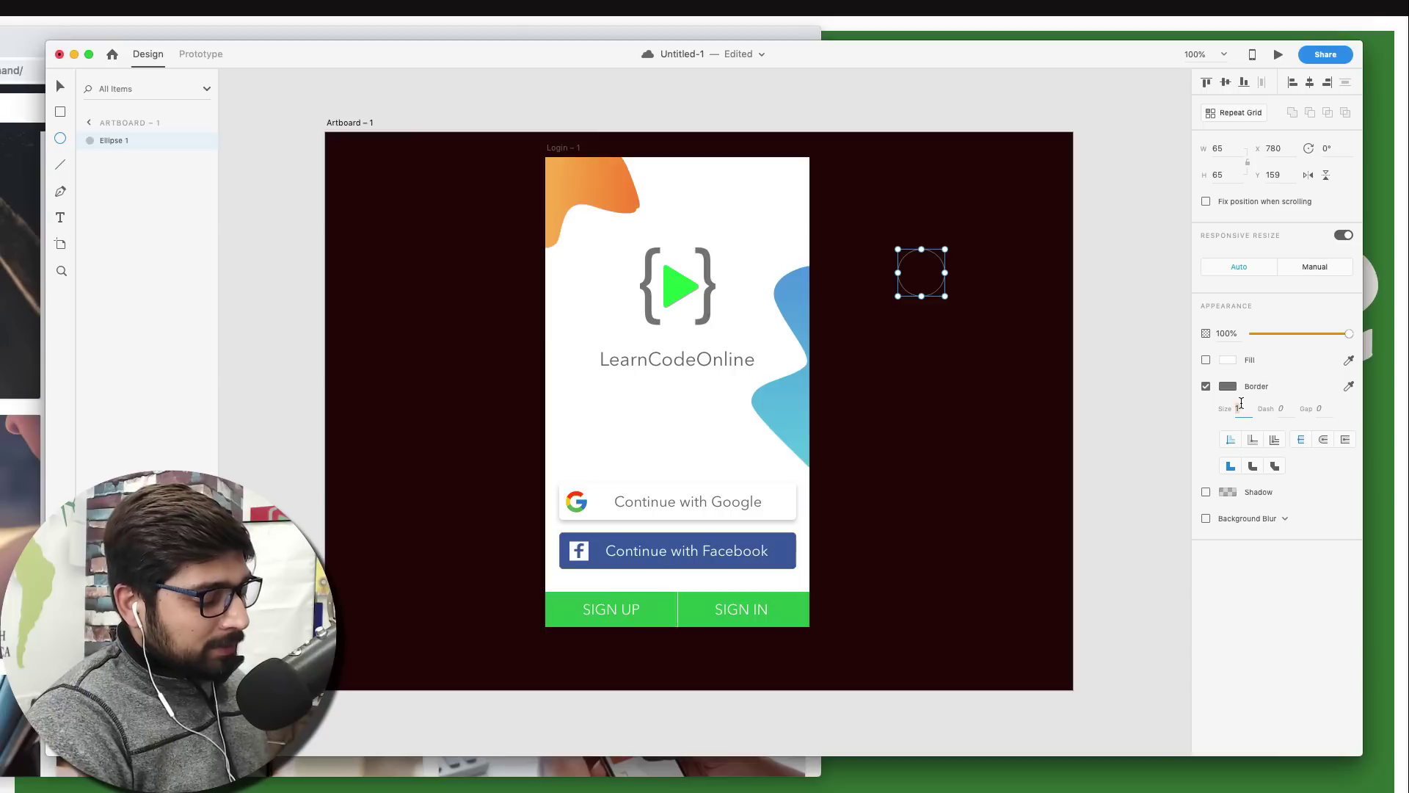
pyautogui.click(1241, 408)
pyautogui.write('5')
pyautogui.press('Return')
# Change the circle's border color to magenta #DB2DCE.
pyautogui.click(1225, 387)
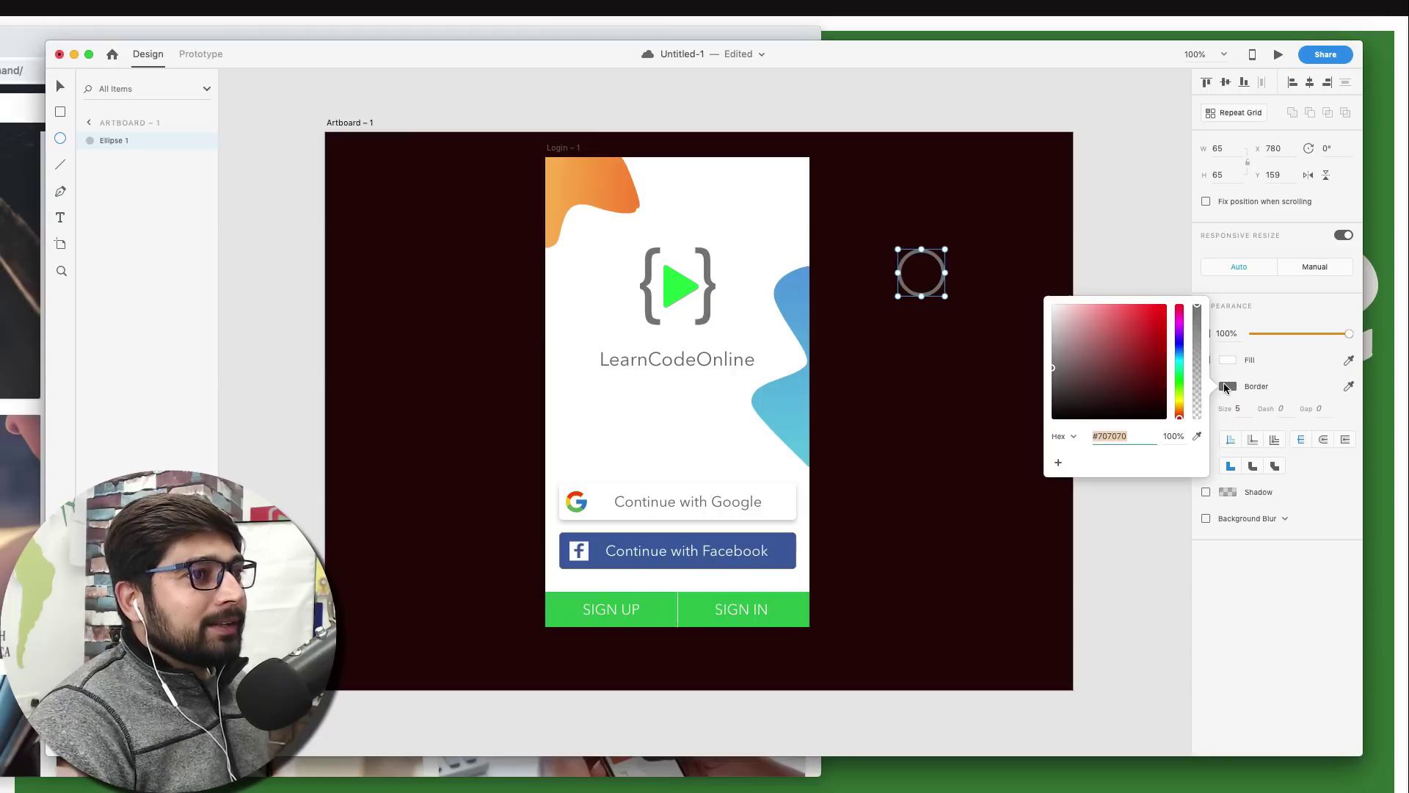
pyautogui.click(1180, 322)
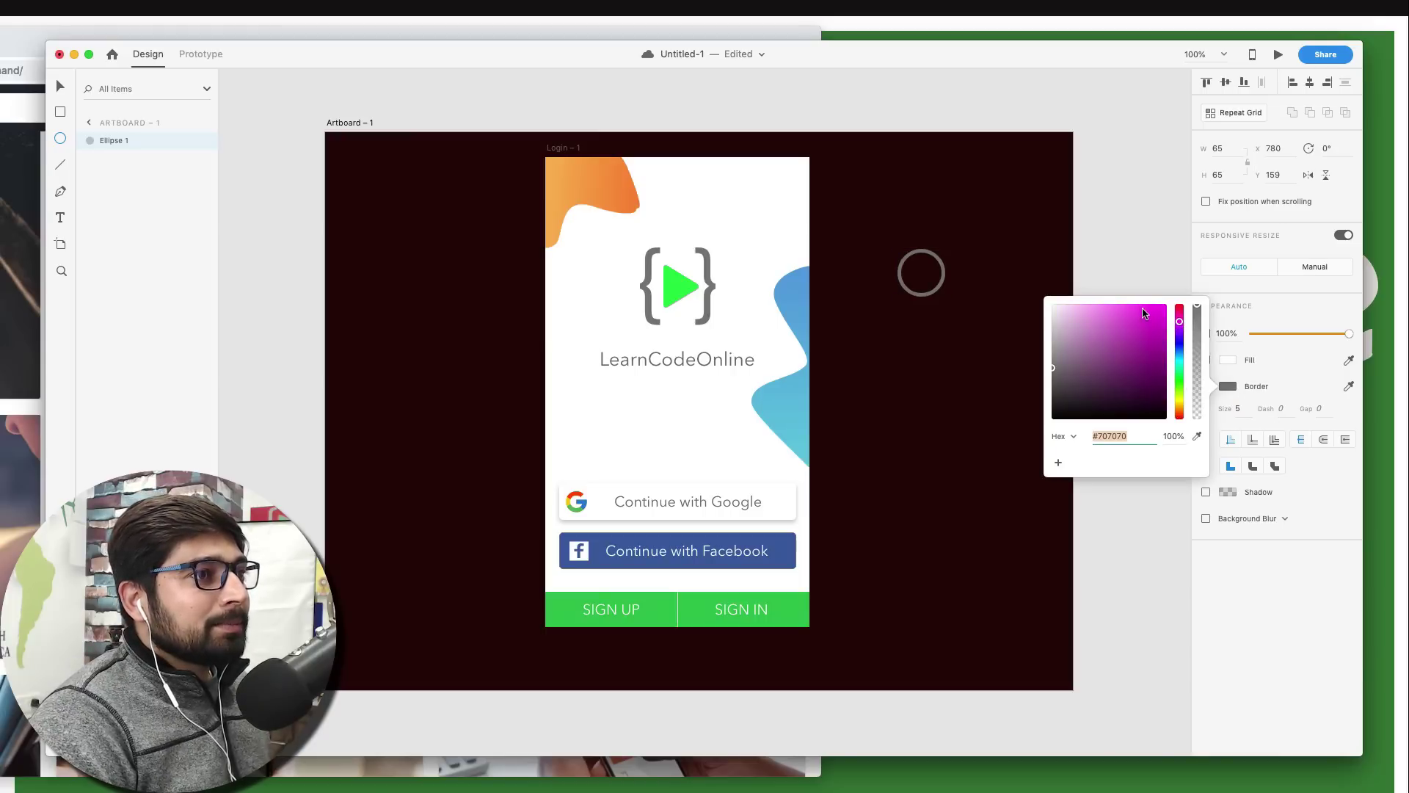
pyautogui.moveTo(1143, 314); pyautogui.dragTo(1143, 322)
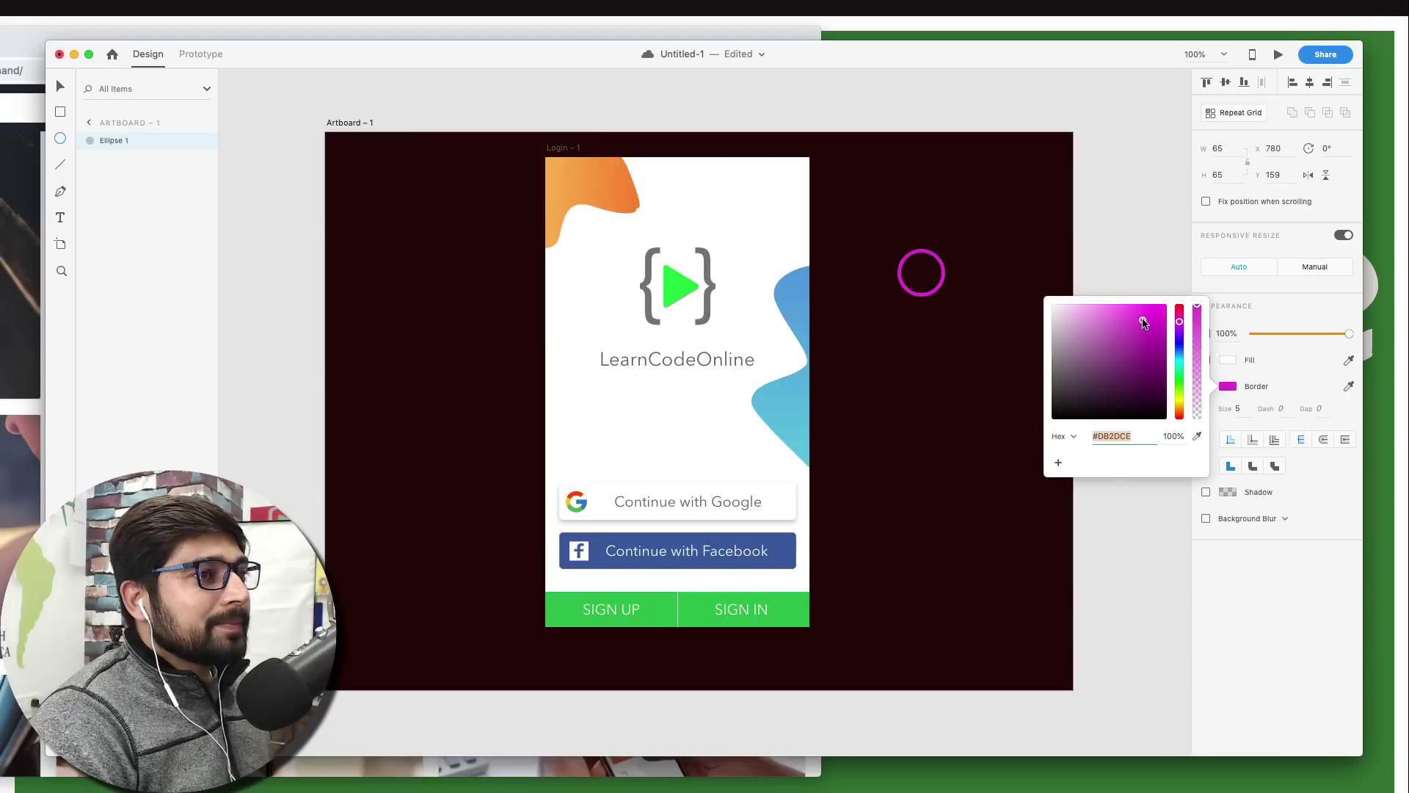
pyautogui.click(1138, 230)
# Shrink the magenta circle to about 24 by 24 px and deselect it.
pyautogui.moveTo(946, 297); pyautogui.dragTo(913, 267)
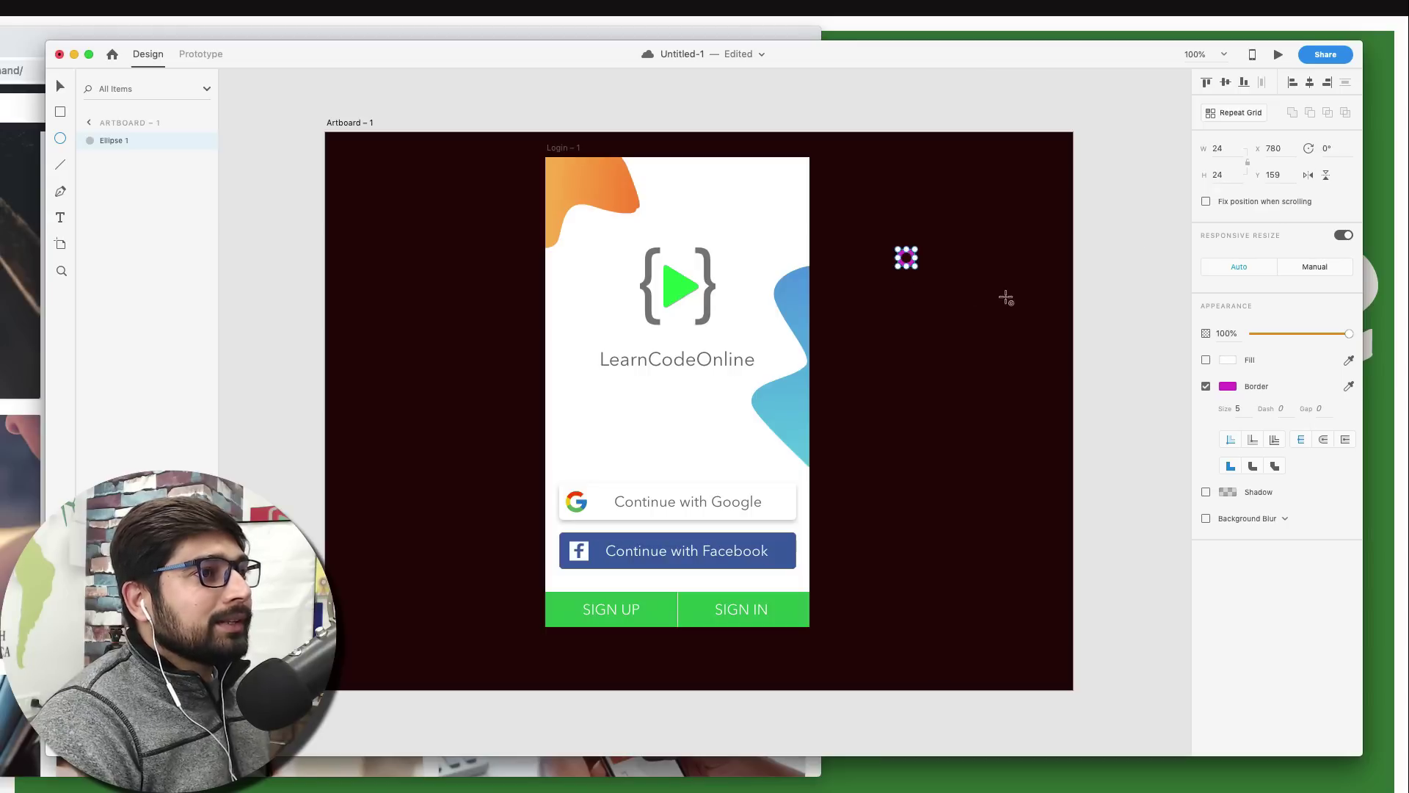
pyautogui.click(1102, 308)
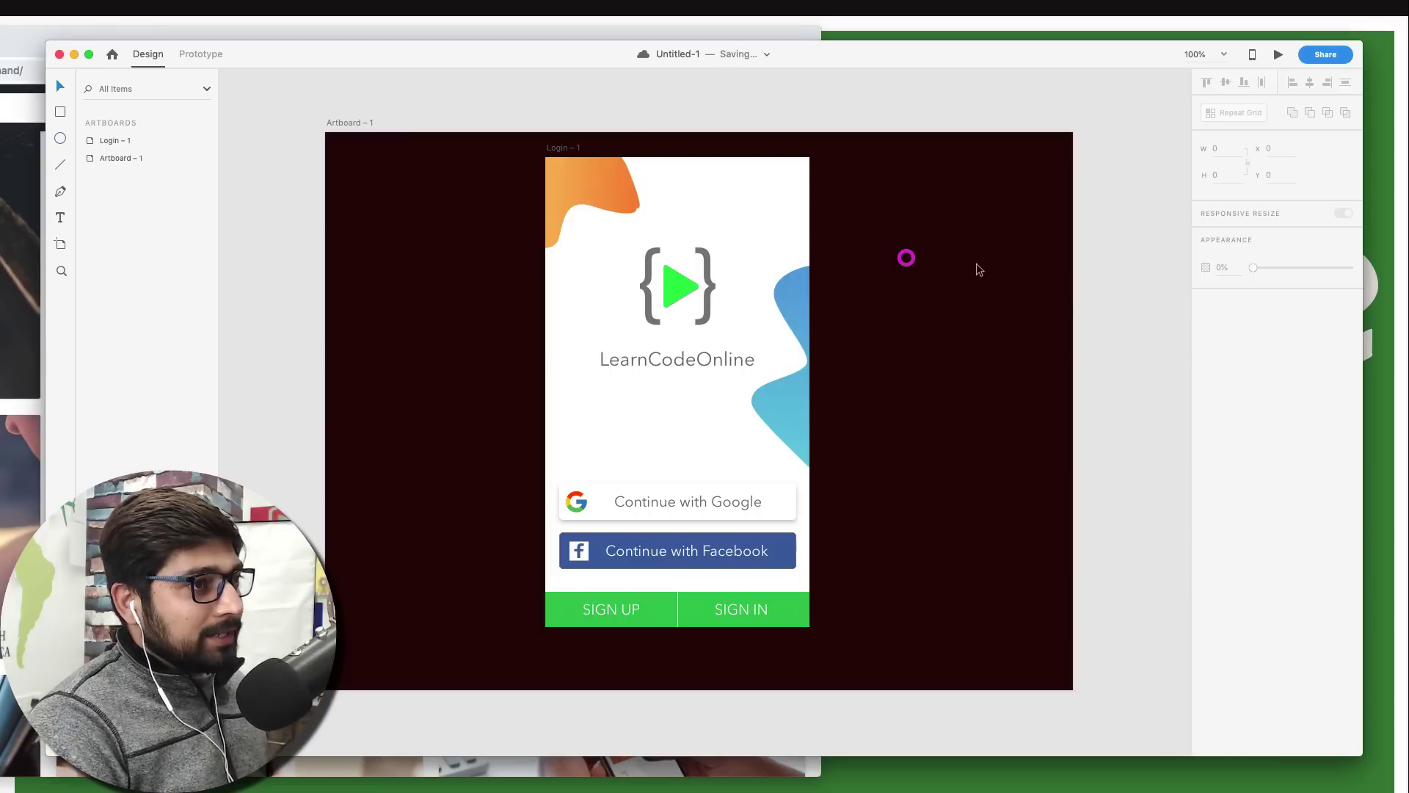
pyautogui.press('v')
# Run the Confetti plugin on the magenta circle with 8 columns, 8 rows and randomized scale from 50 to 100 percent.
pyautogui.click(907, 258)
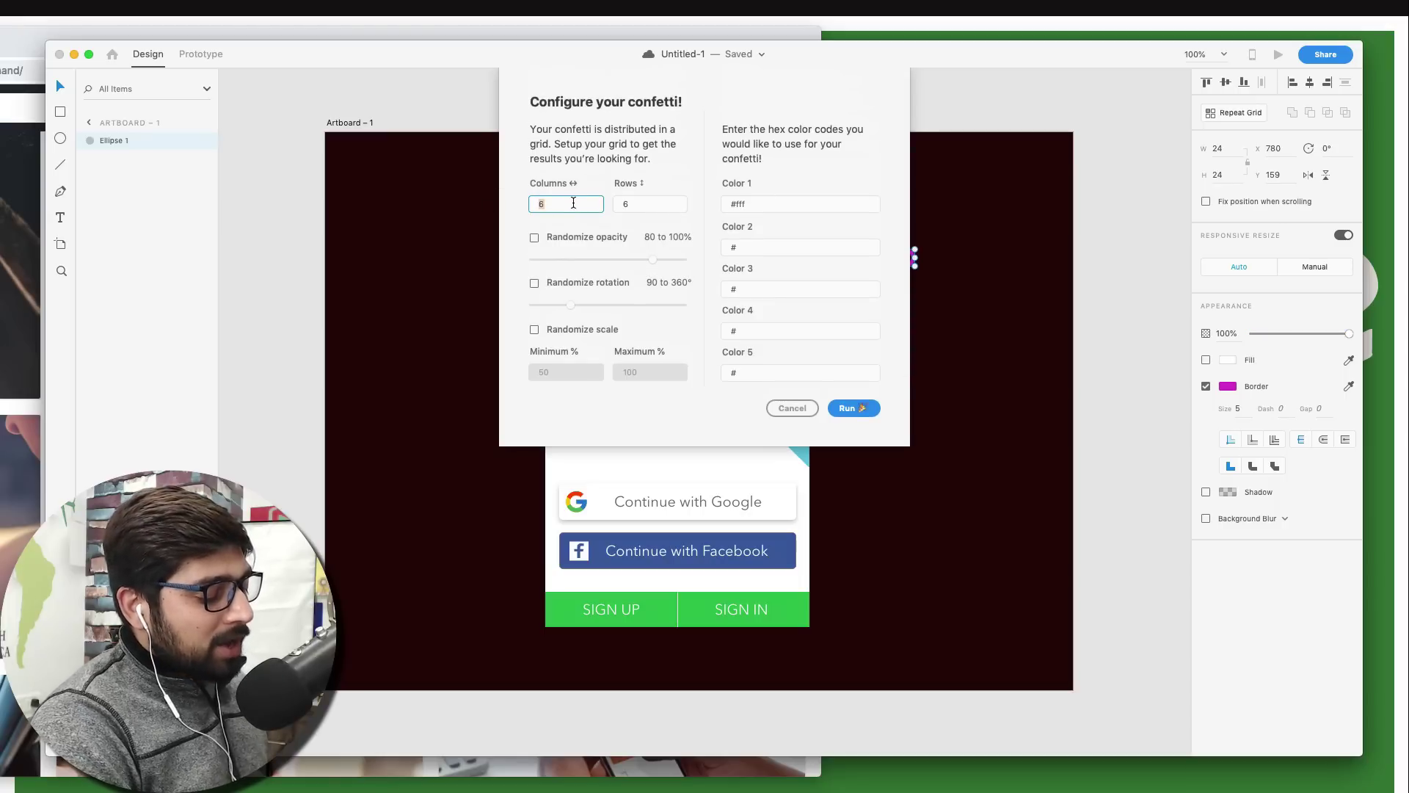
pyautogui.write('8')
pyautogui.press('Tab')
pyautogui.write('8')
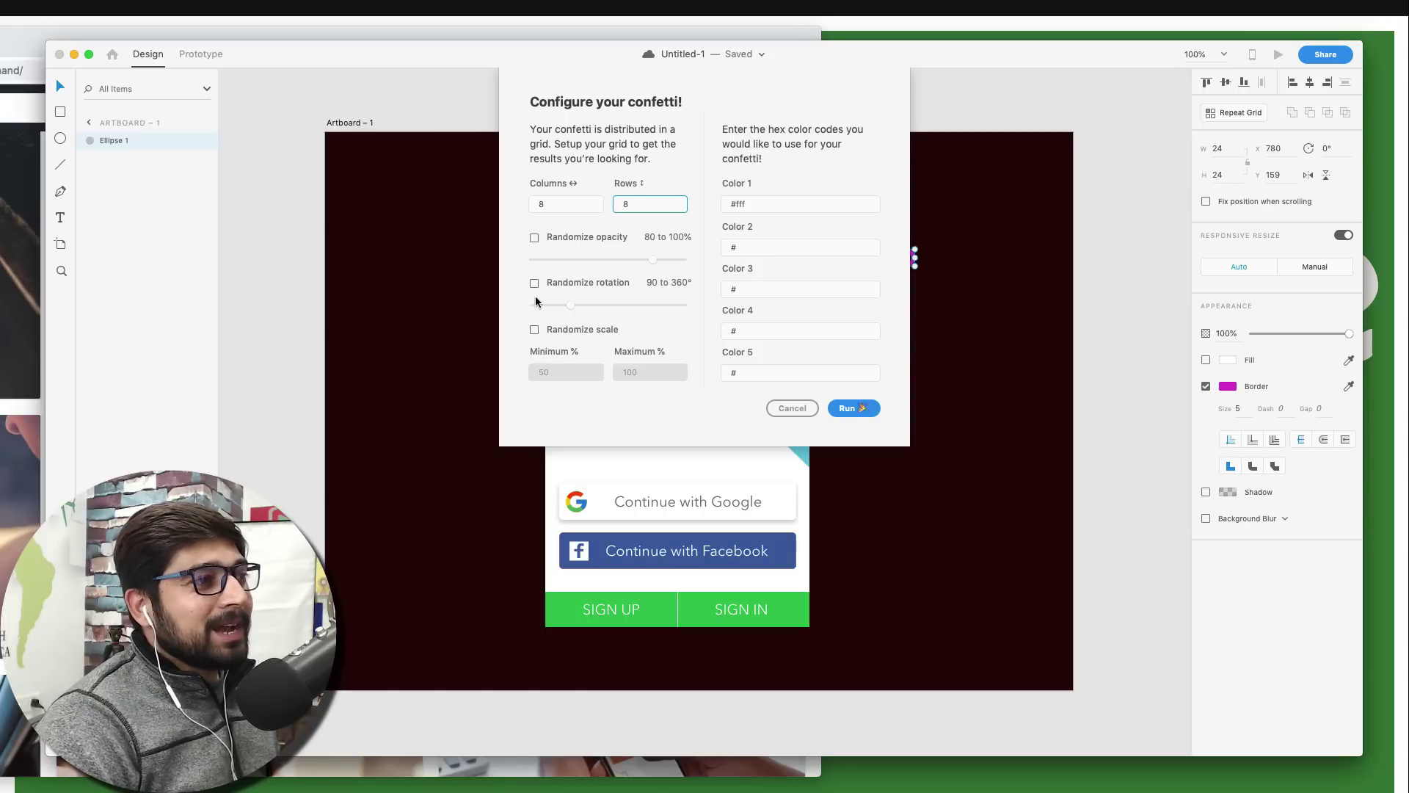
pyautogui.click(568, 332)
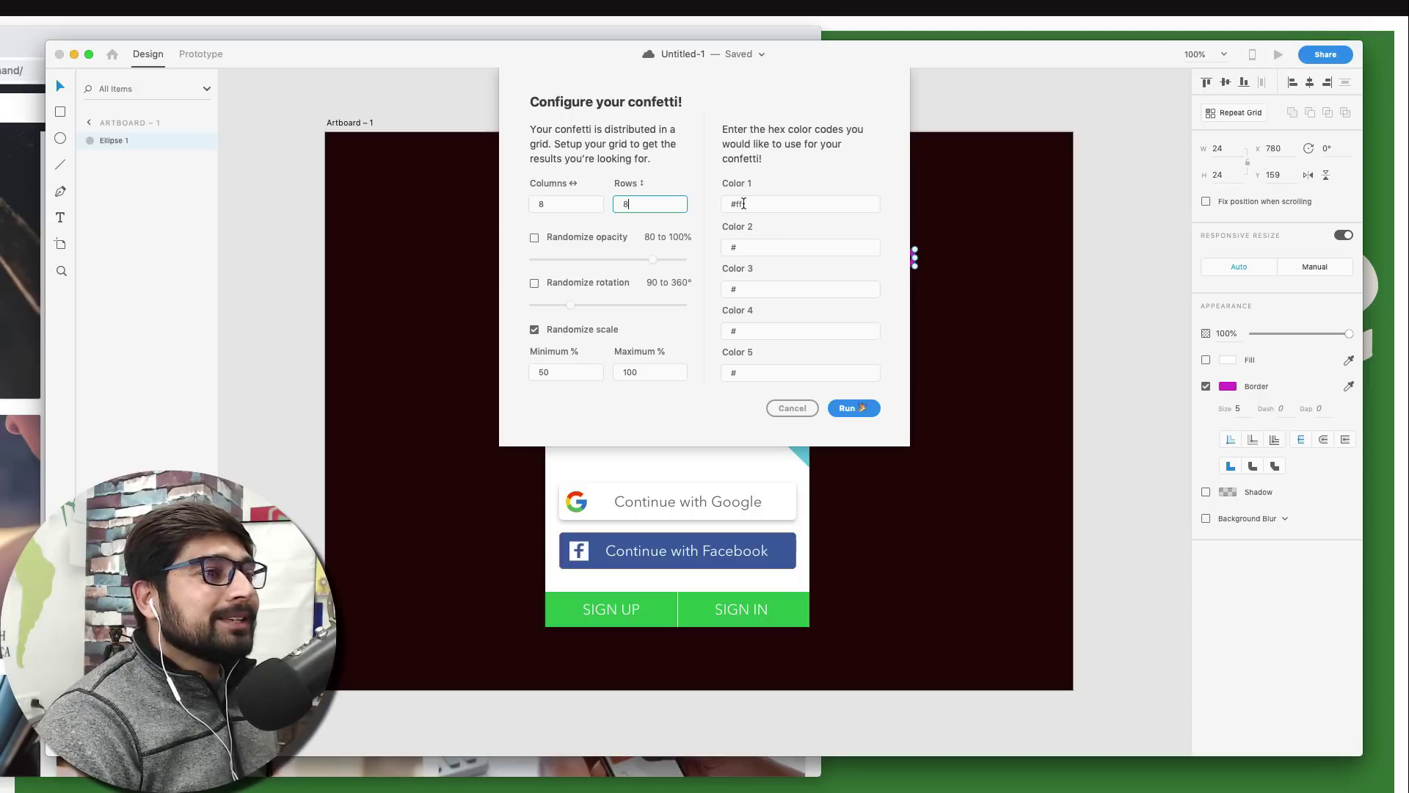
pyautogui.click(850, 408)
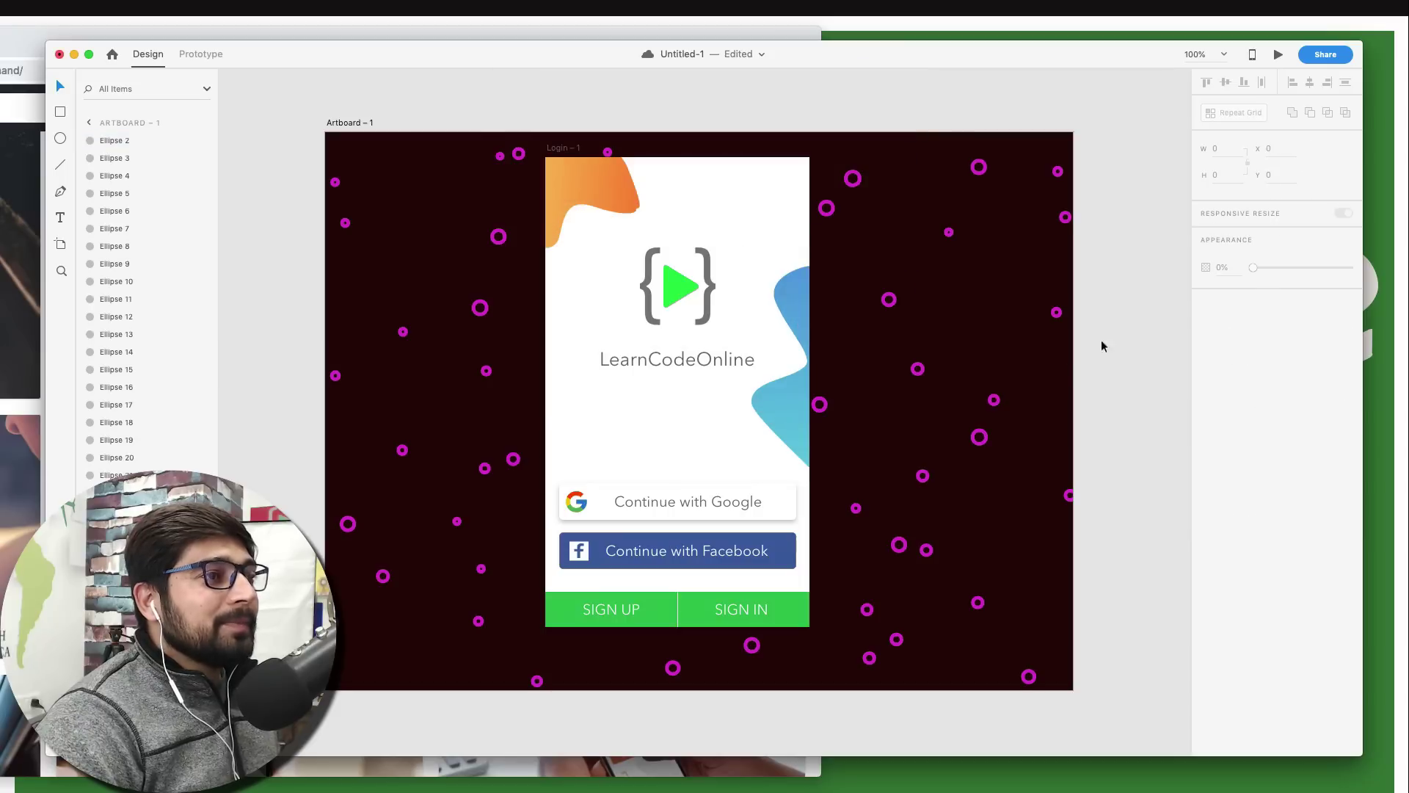
pyautogui.click(1126, 239)
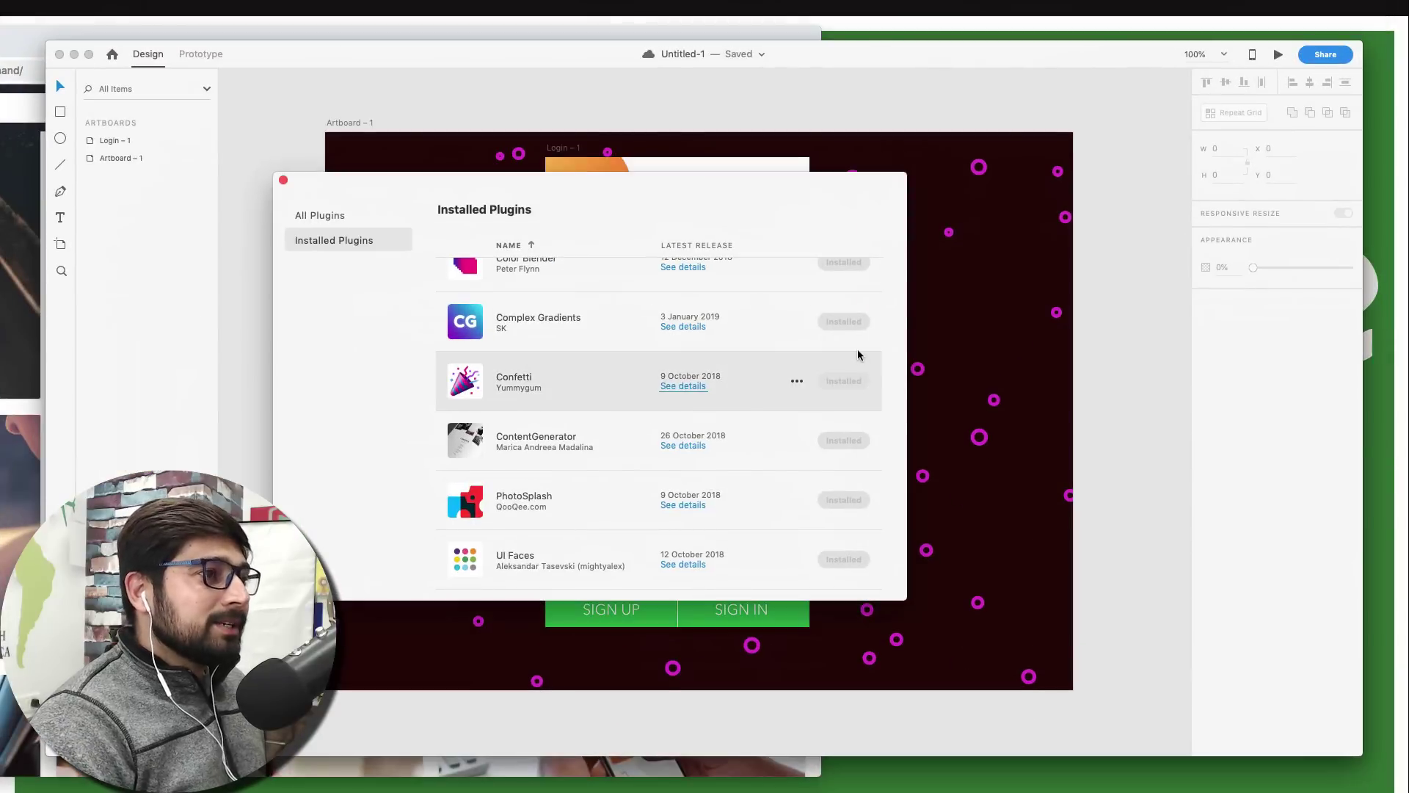
# Search all available plugins for "ikono" and show the details of the Ikono plugin.
pyautogui.scroll(5, 857, 355)
pyautogui.click(346, 216)
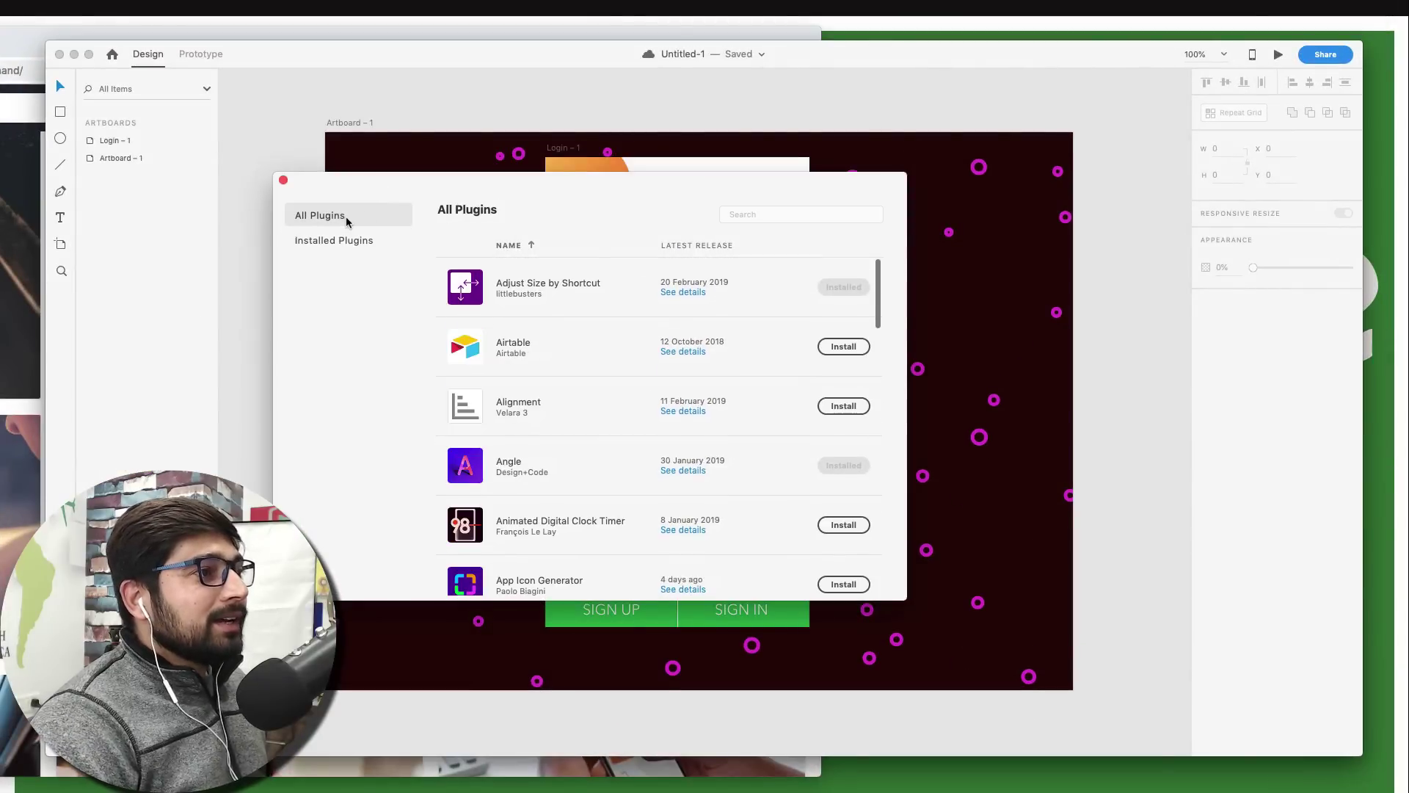
pyautogui.click(787, 213)
pyautogui.write('ikonon')
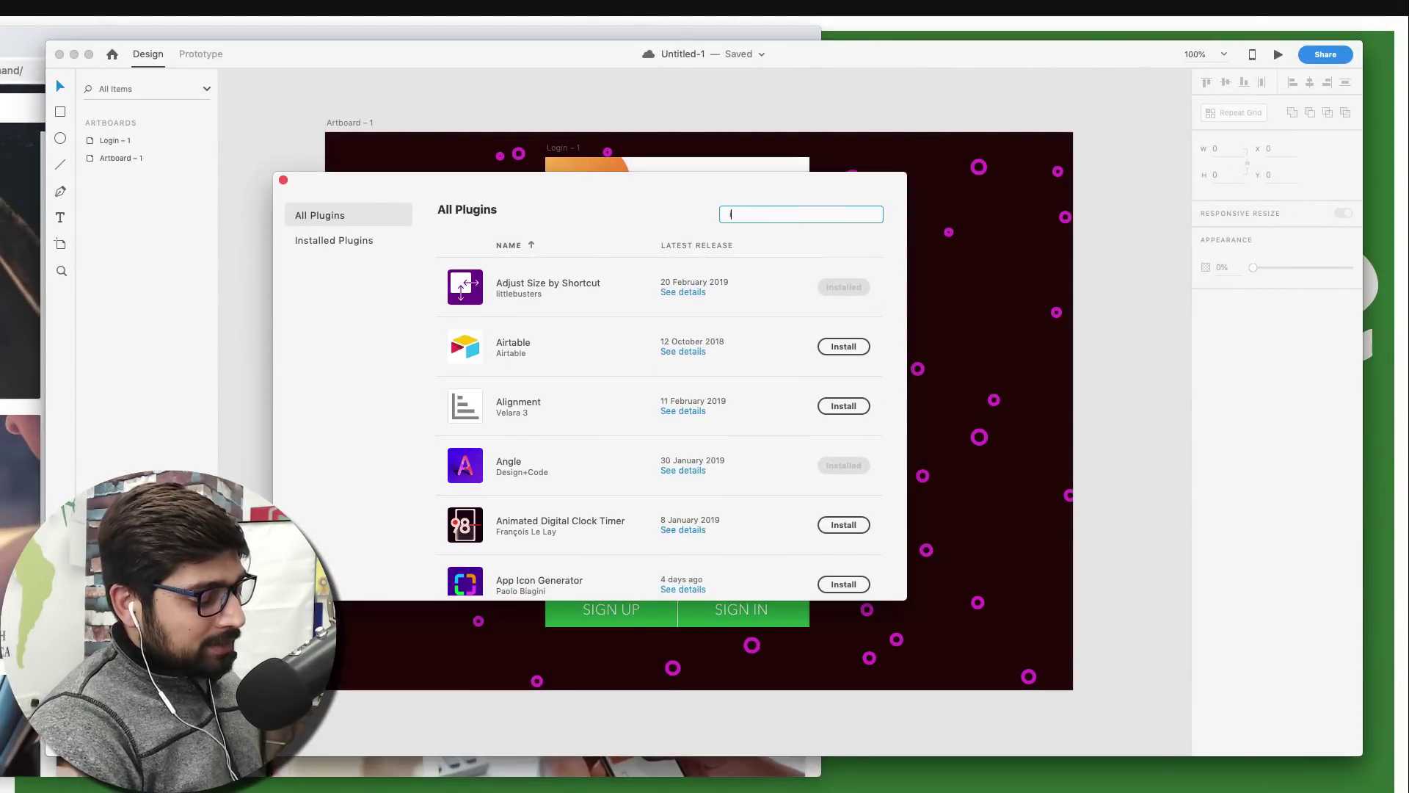
pyautogui.press('BackSpace')
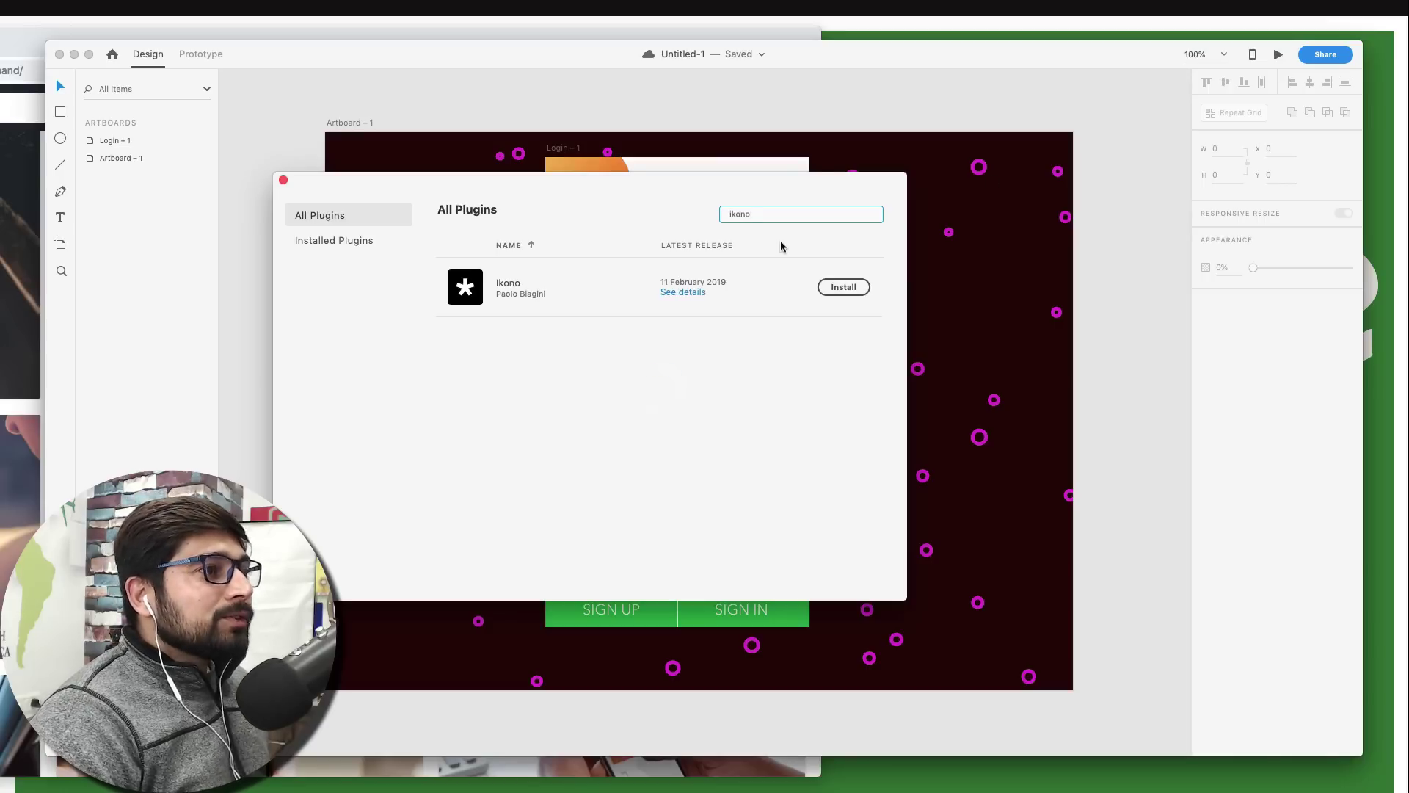
pyautogui.click(548, 287)
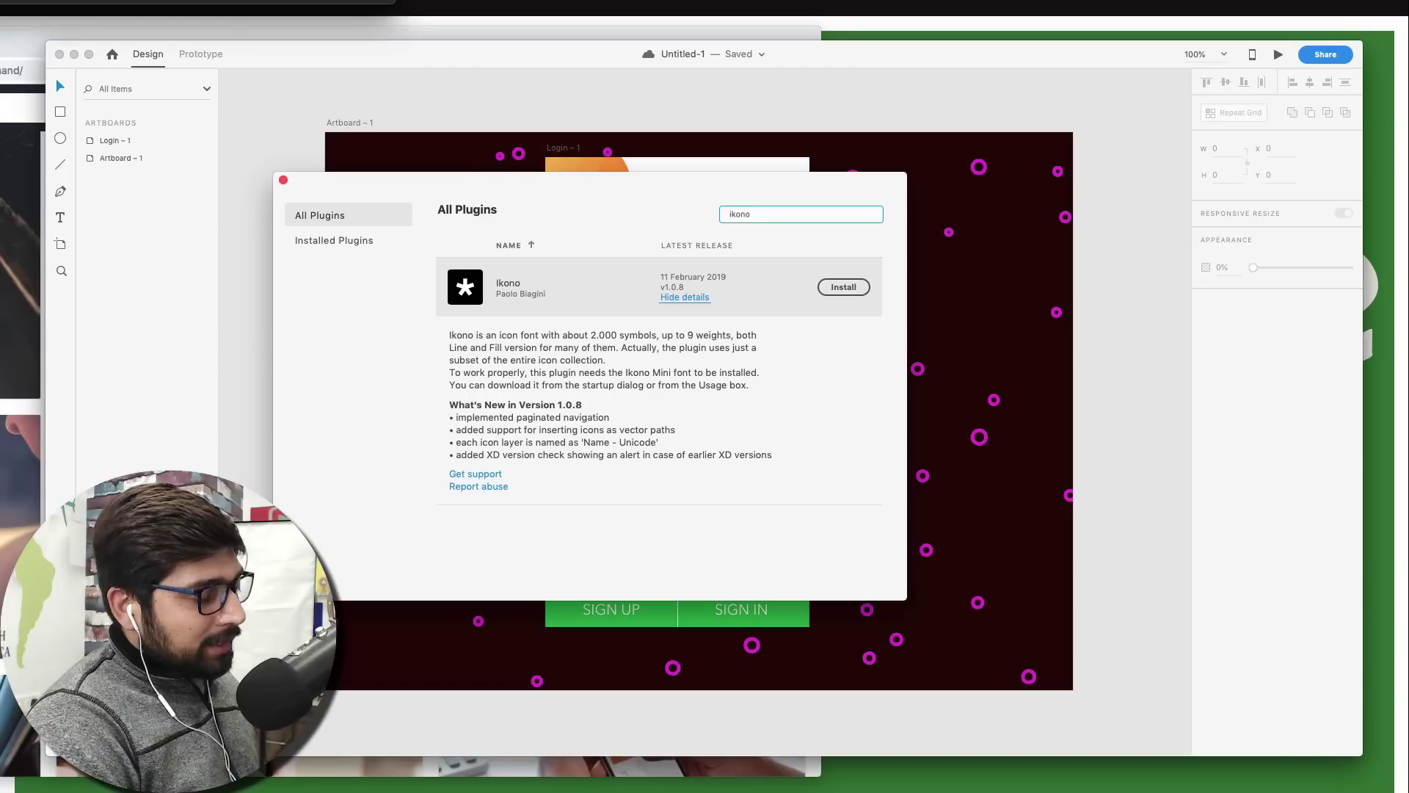
# Switch to the Icons8 app, move its window clear of the plugin list, and look through its export formats, leaving SVG selected.
pyautogui.press('super+Tab')
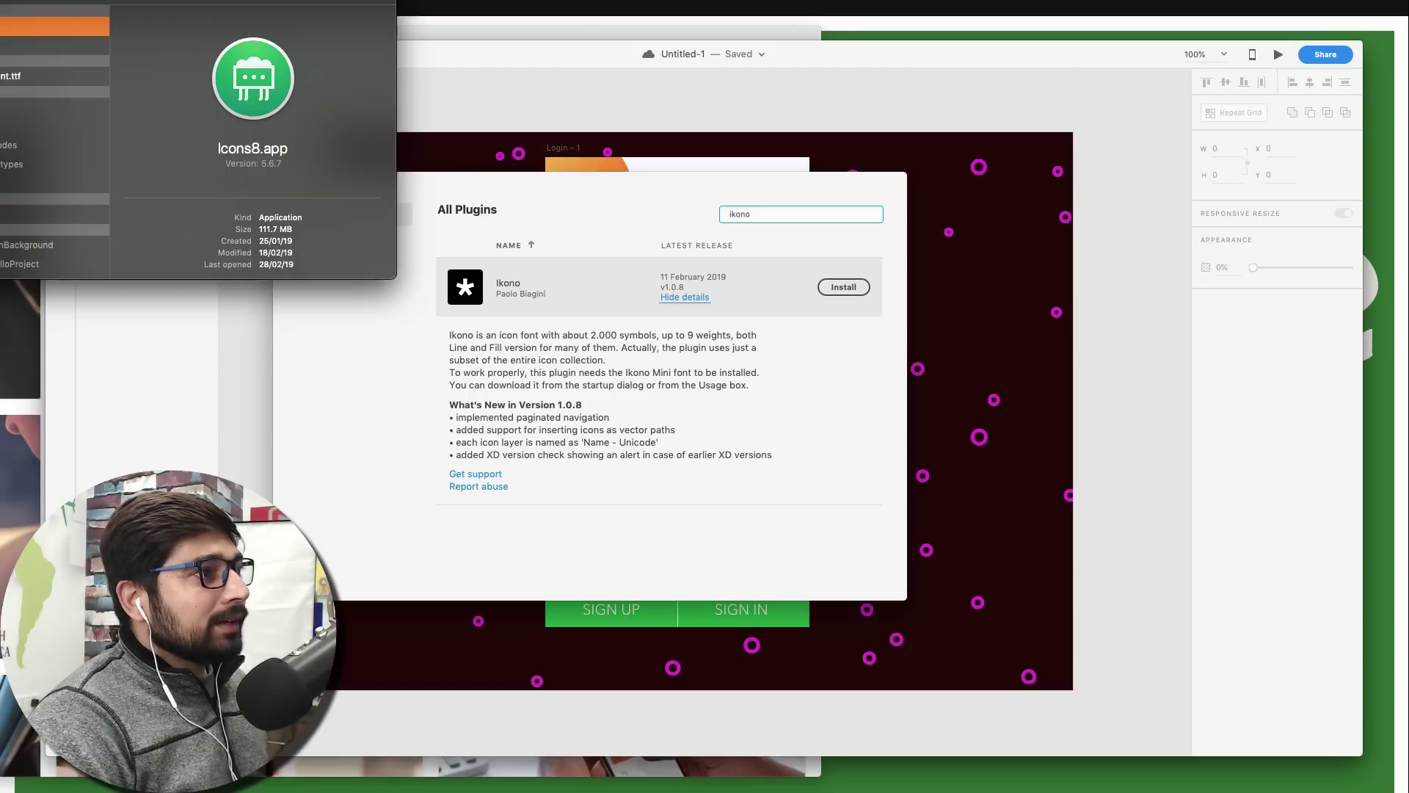
pyautogui.press('super+Tab')
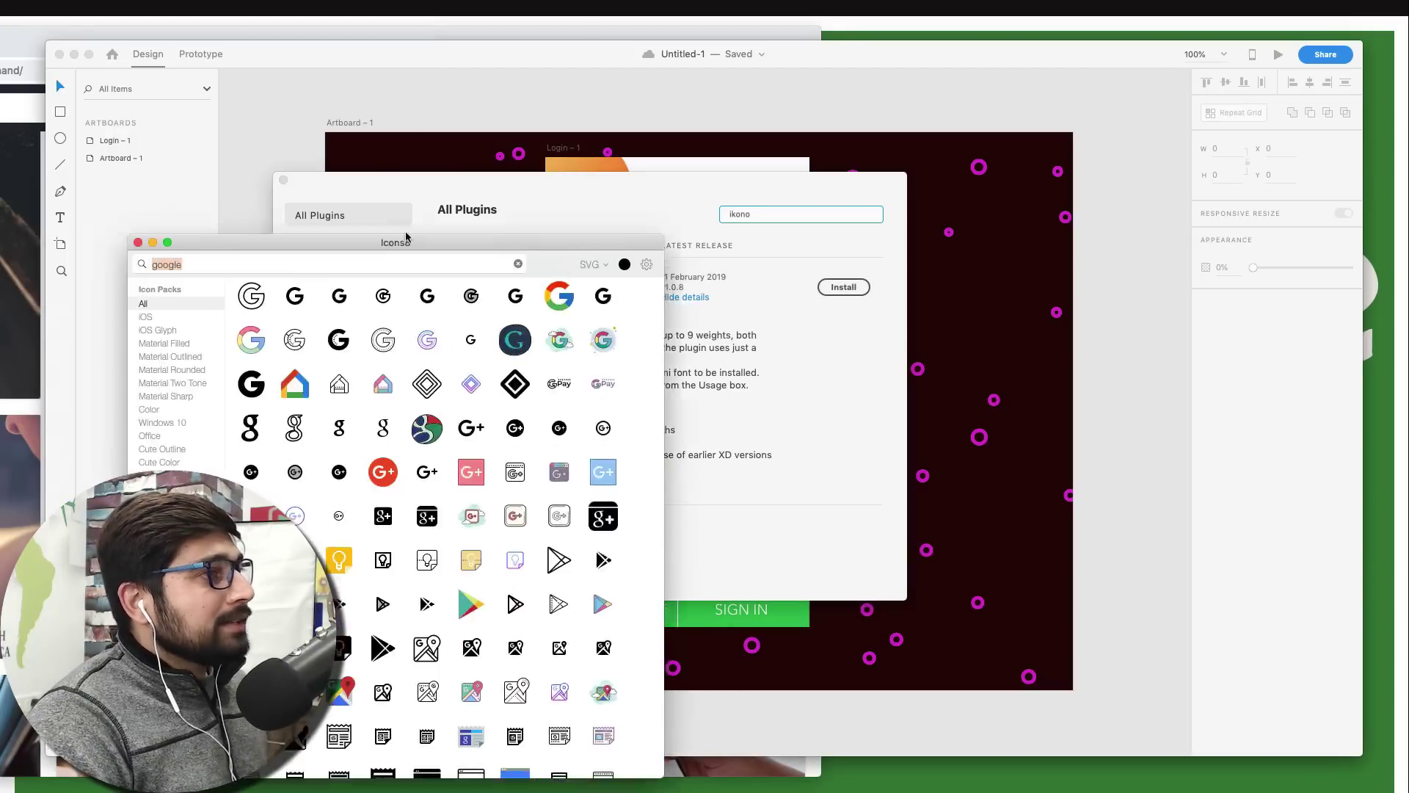
pyautogui.moveTo(396, 242); pyautogui.dragTo(864, 128)
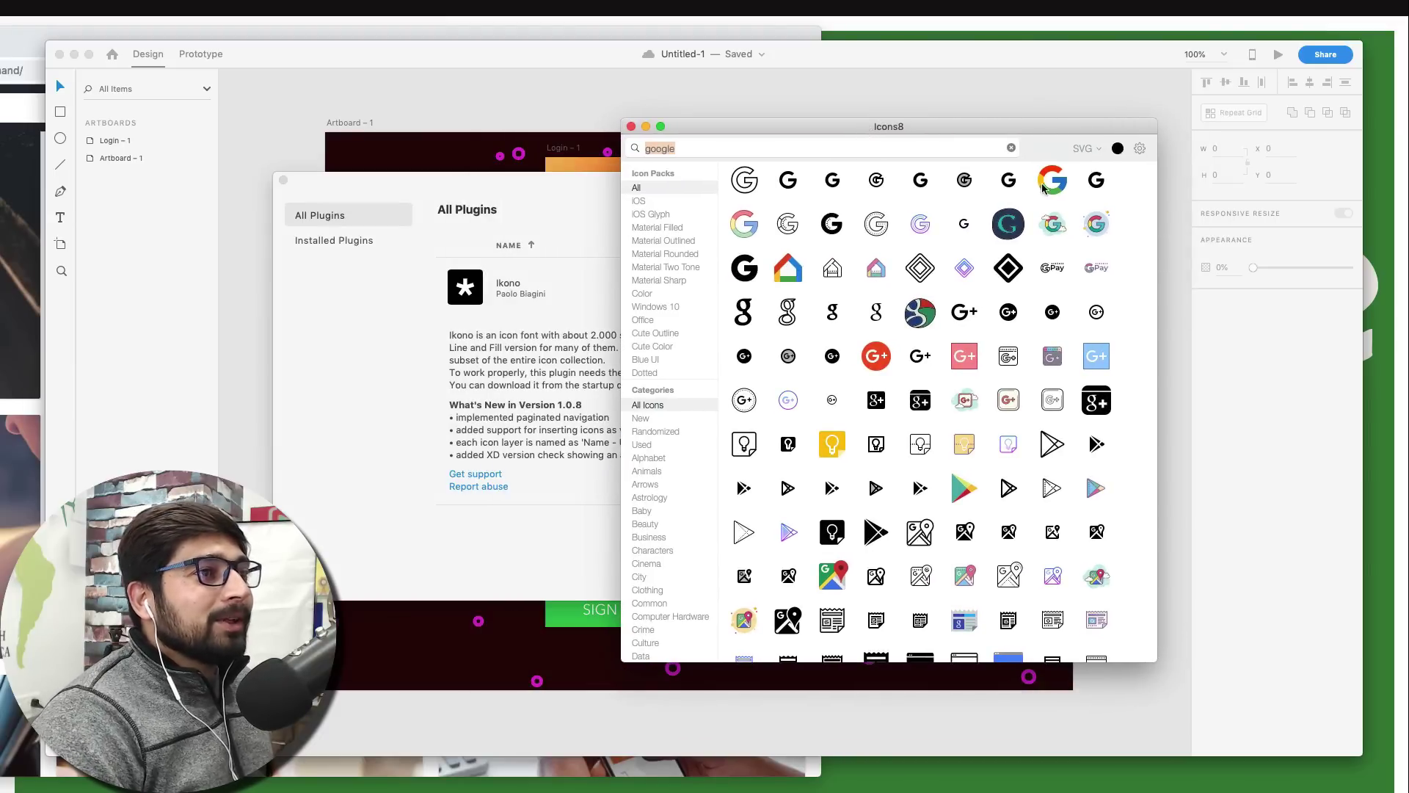
pyautogui.click(1098, 150)
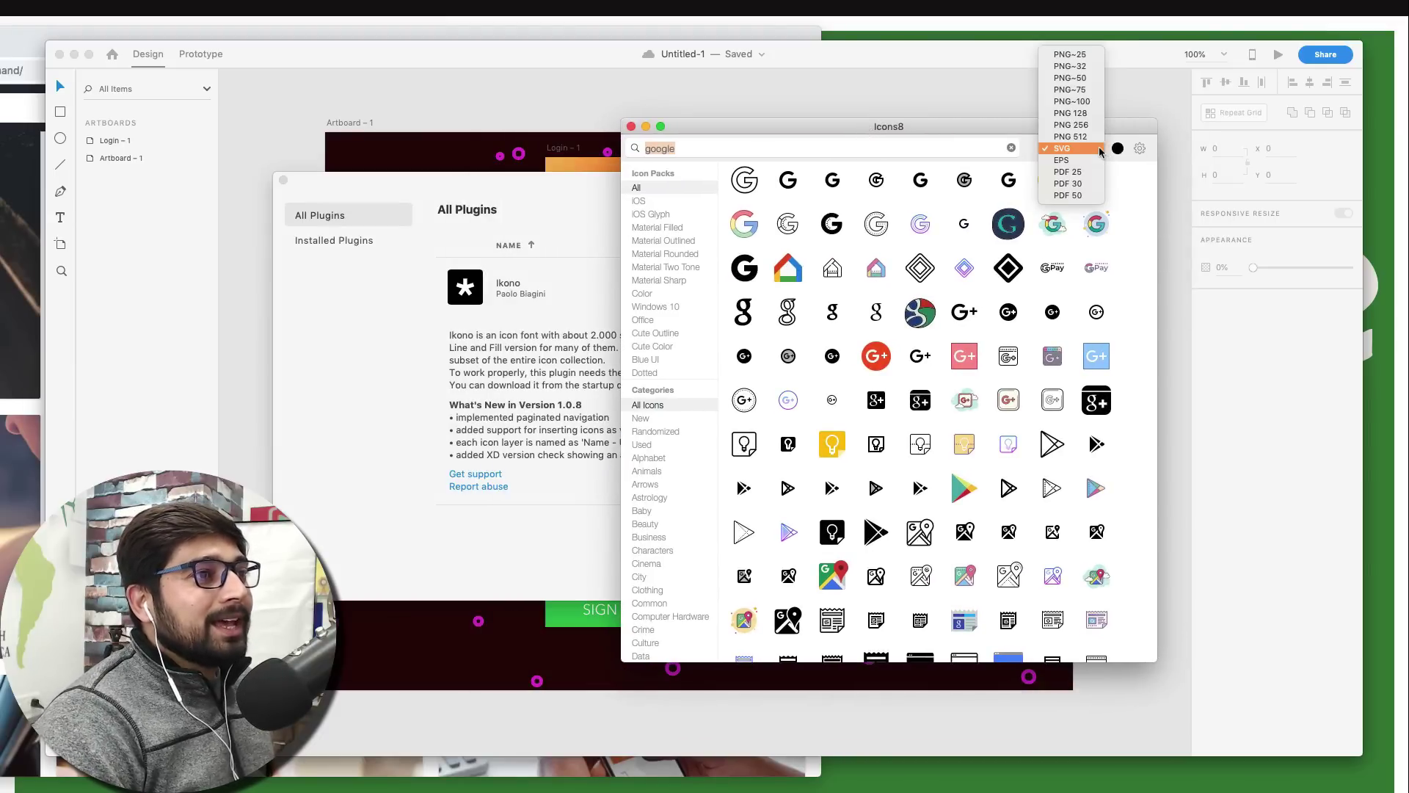
pyautogui.click(1100, 151)
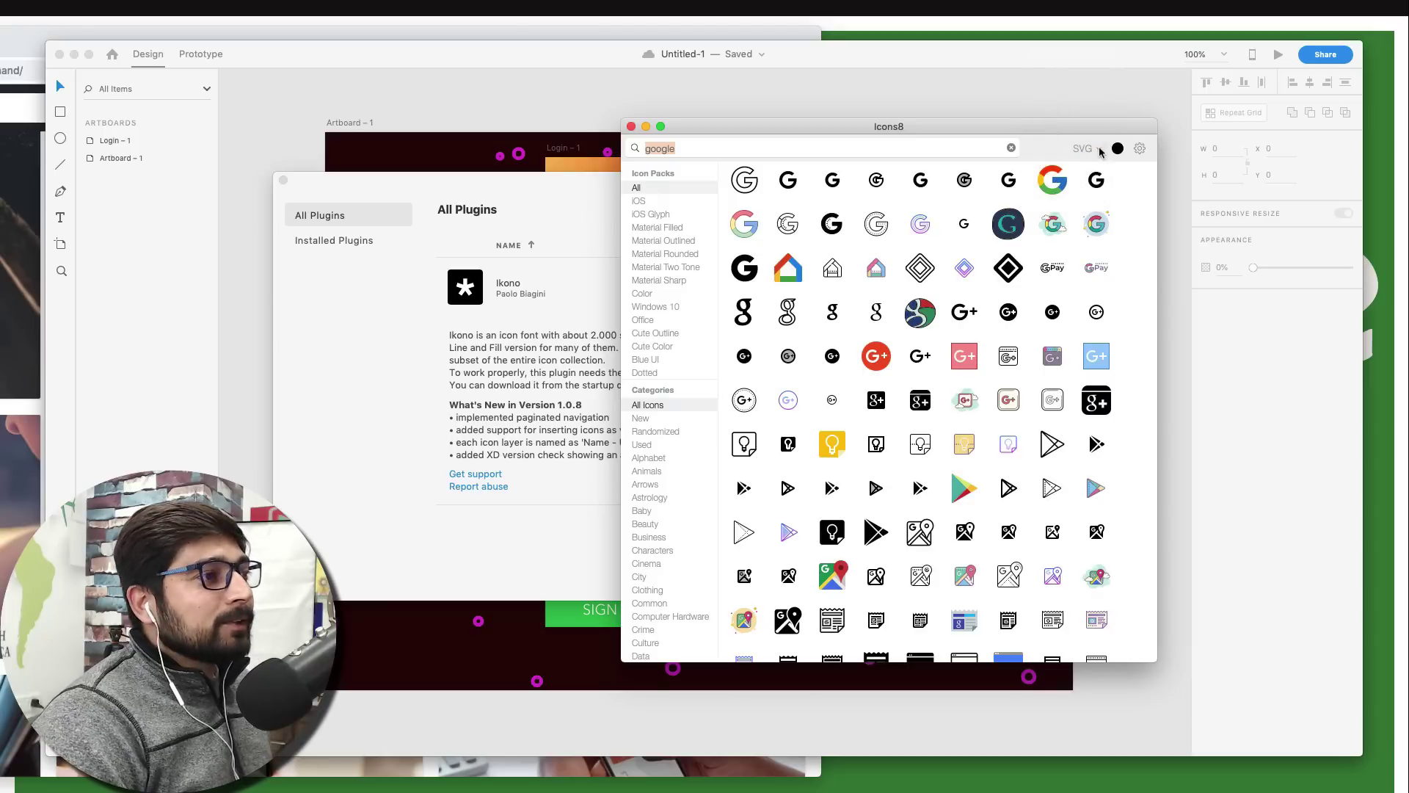
# Return to Adobe XD, close the plugin browser, and bring the Untitled-1 document to the front.
pyautogui.click(521, 193)
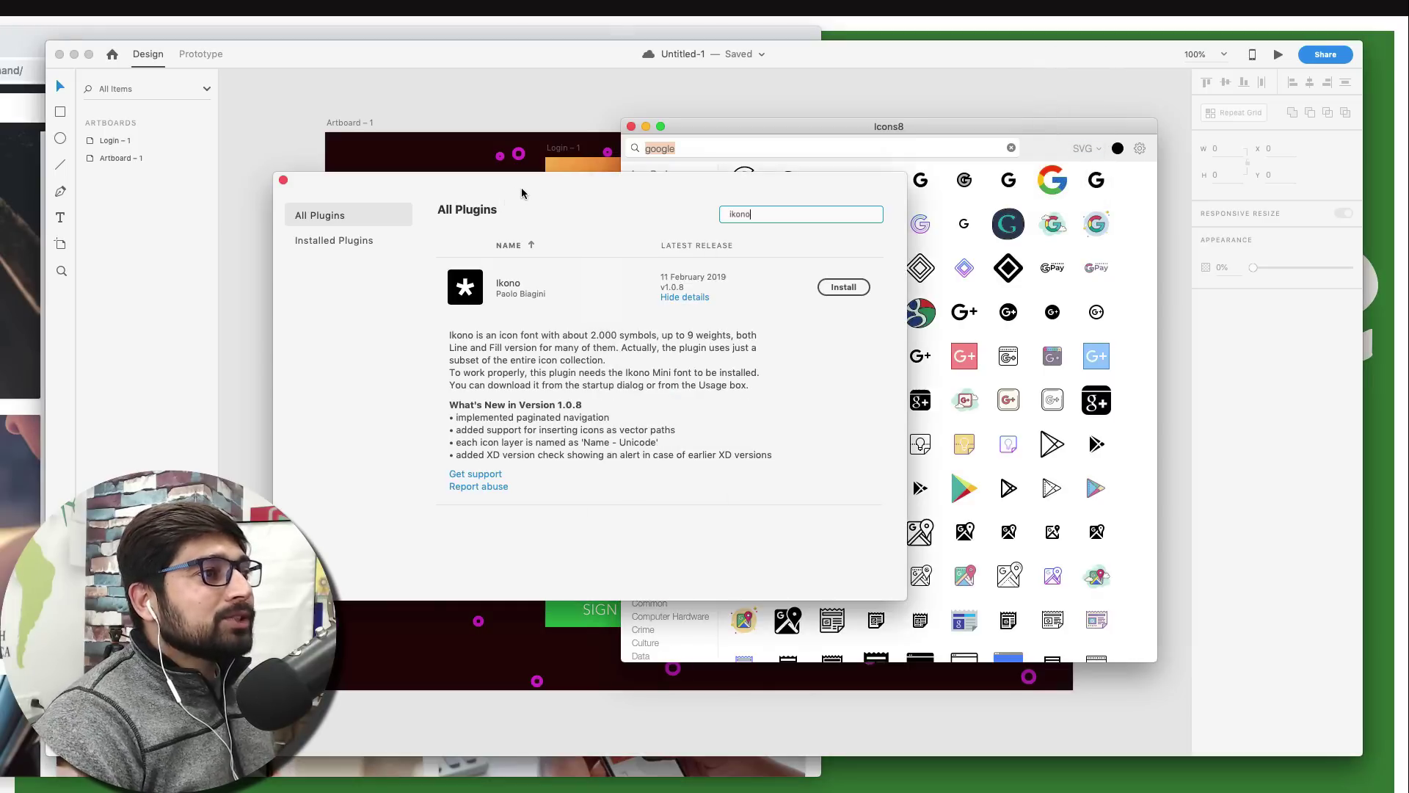
pyautogui.click(283, 180)
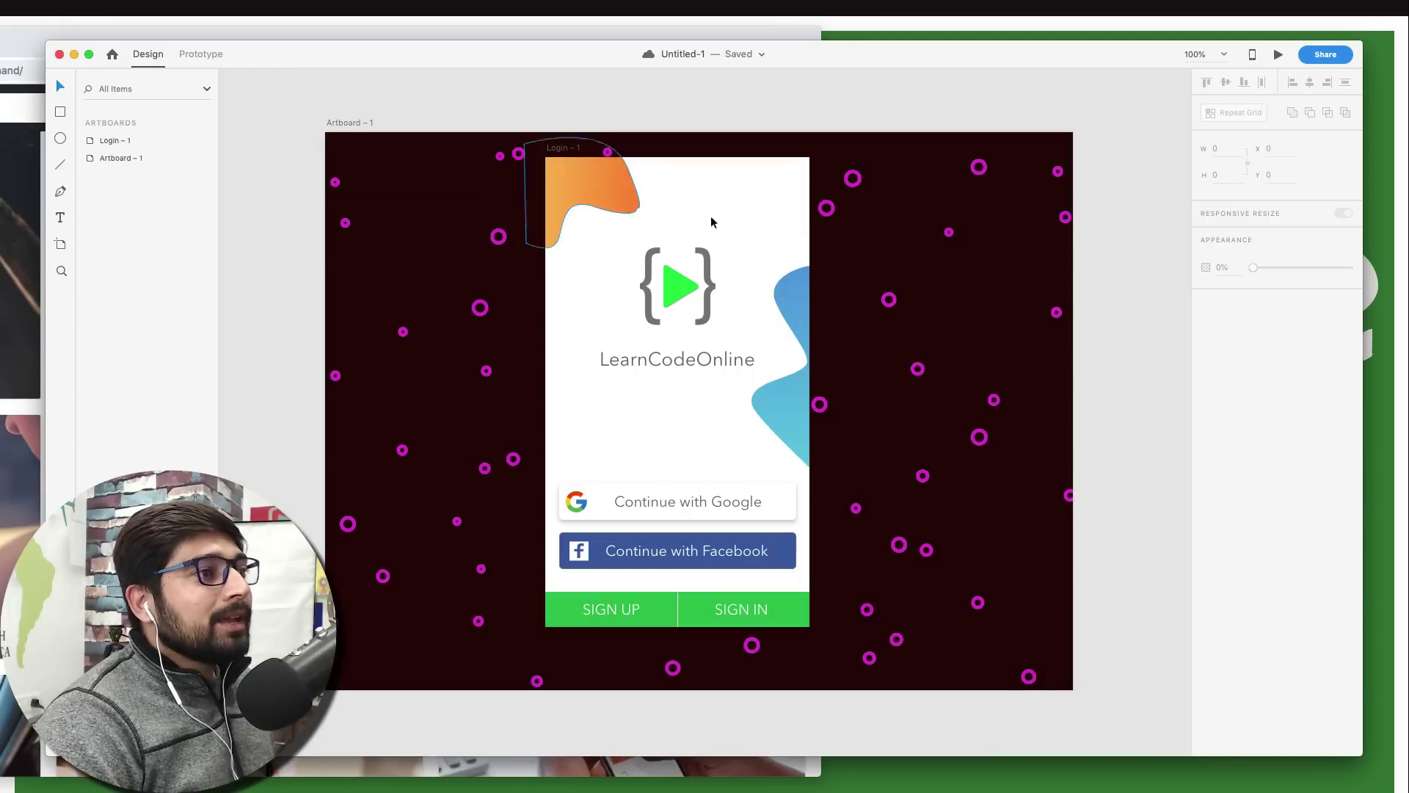
pyautogui.hotkey('ctrl', 'Up')
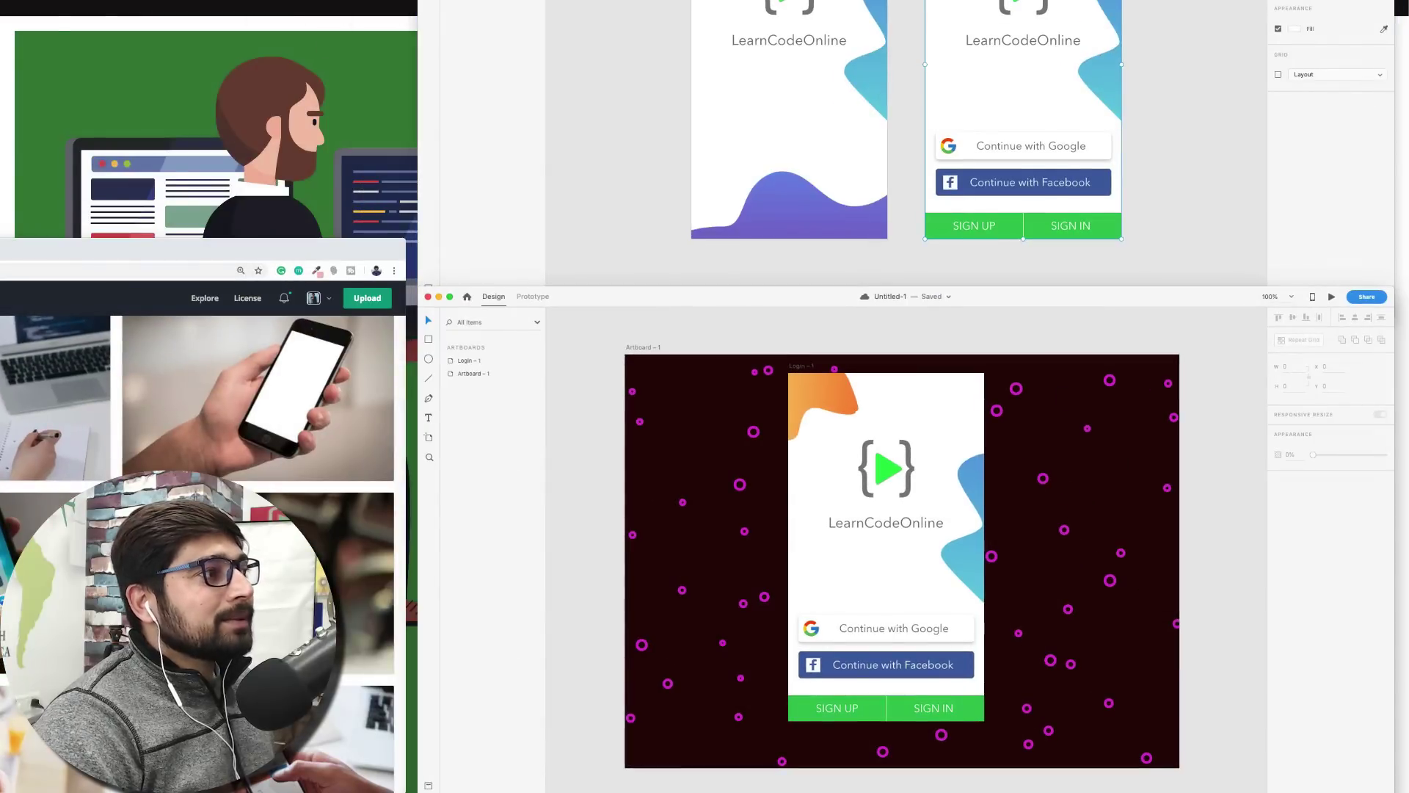
pyautogui.click(1045, 382)
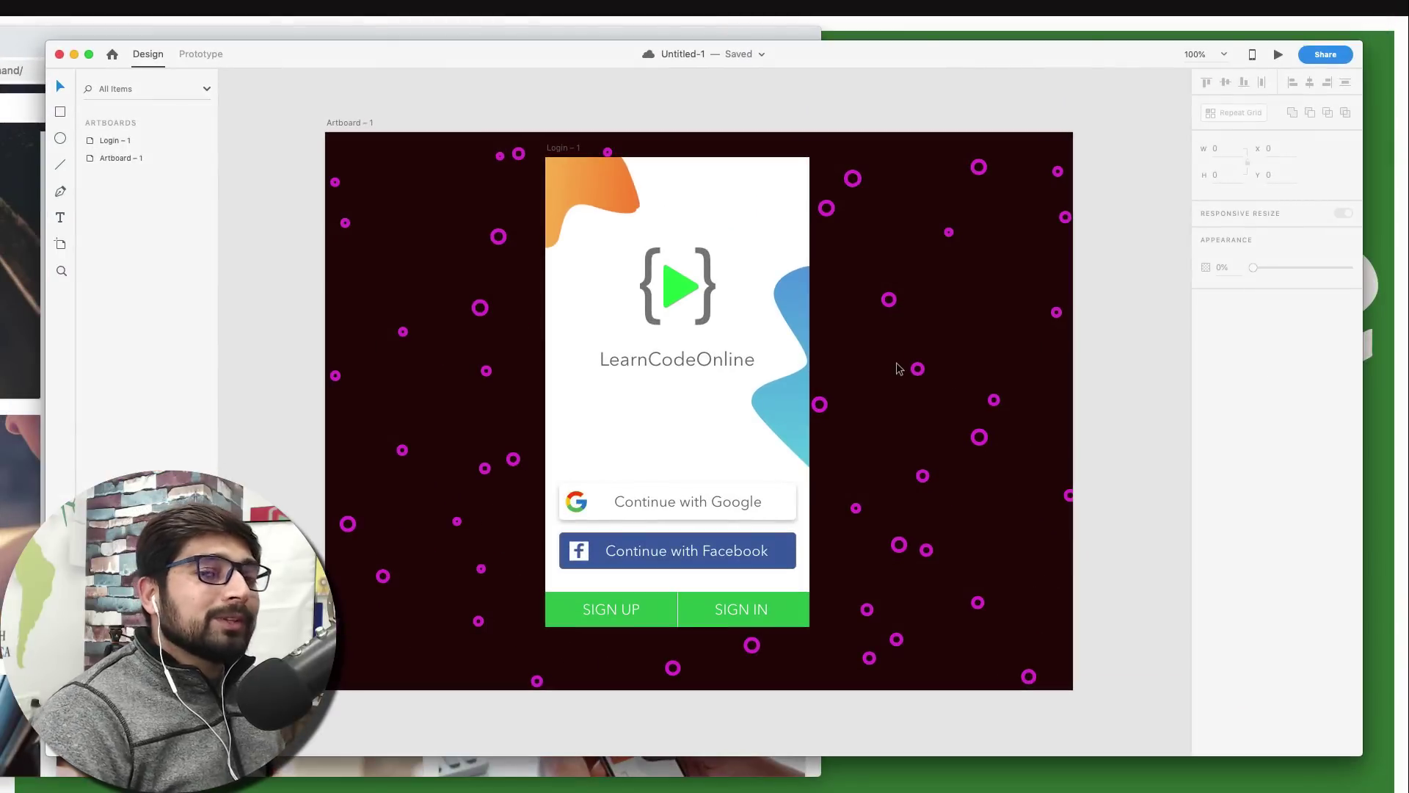